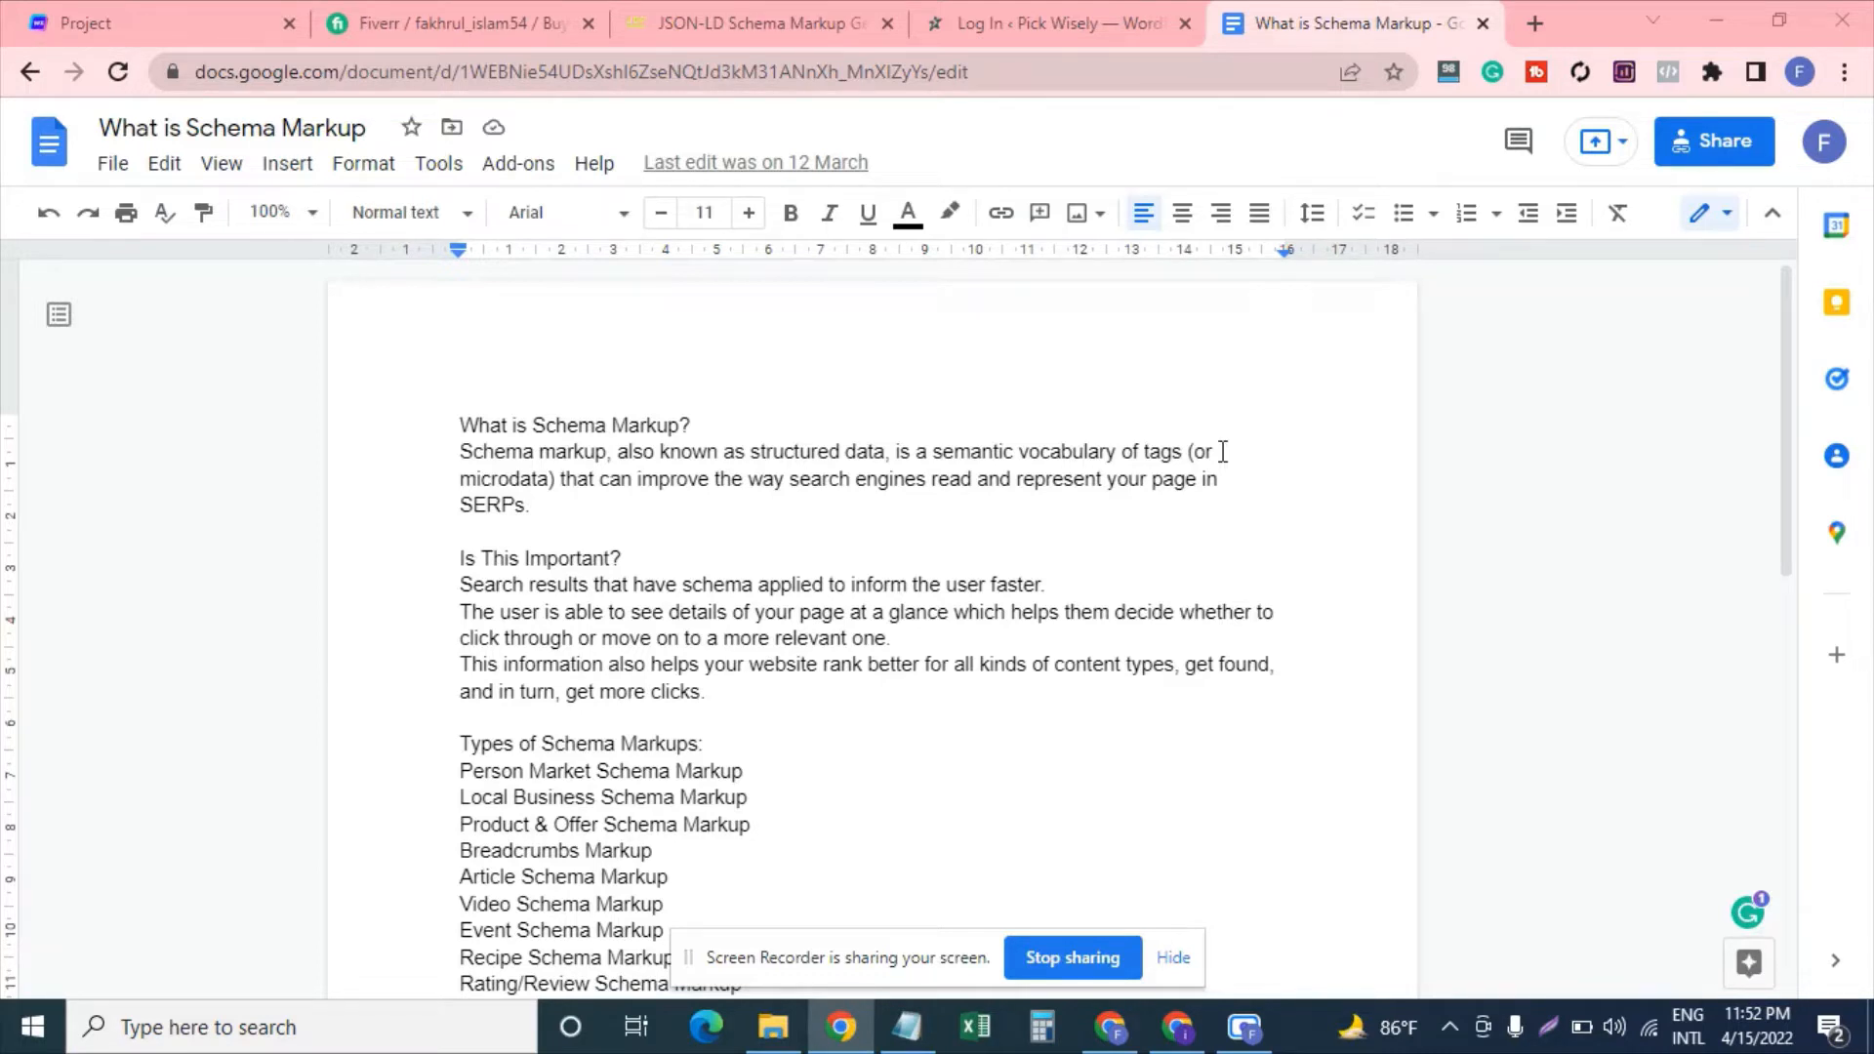
- Search the web for the JSON-LD generator in a new browser tab and open the JSON-LD Schema Markup Generator page
left_click(1528, 24)
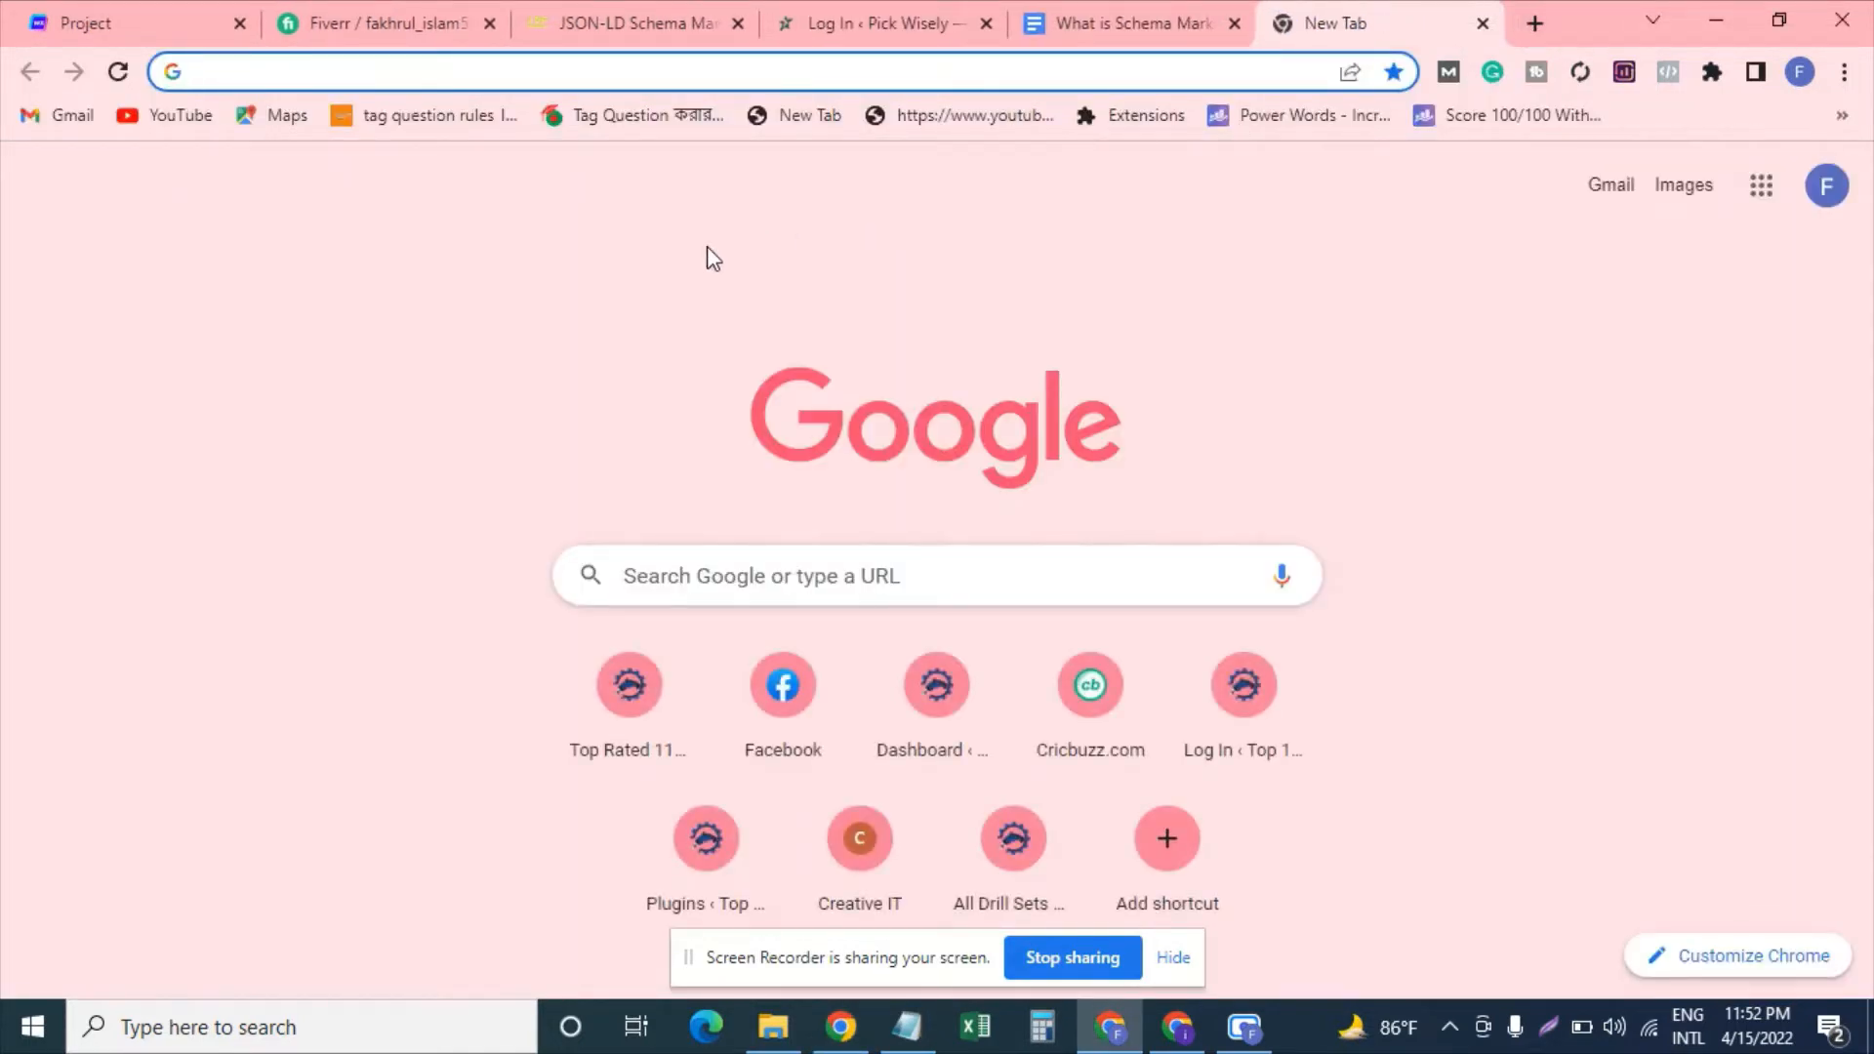
type("jason")
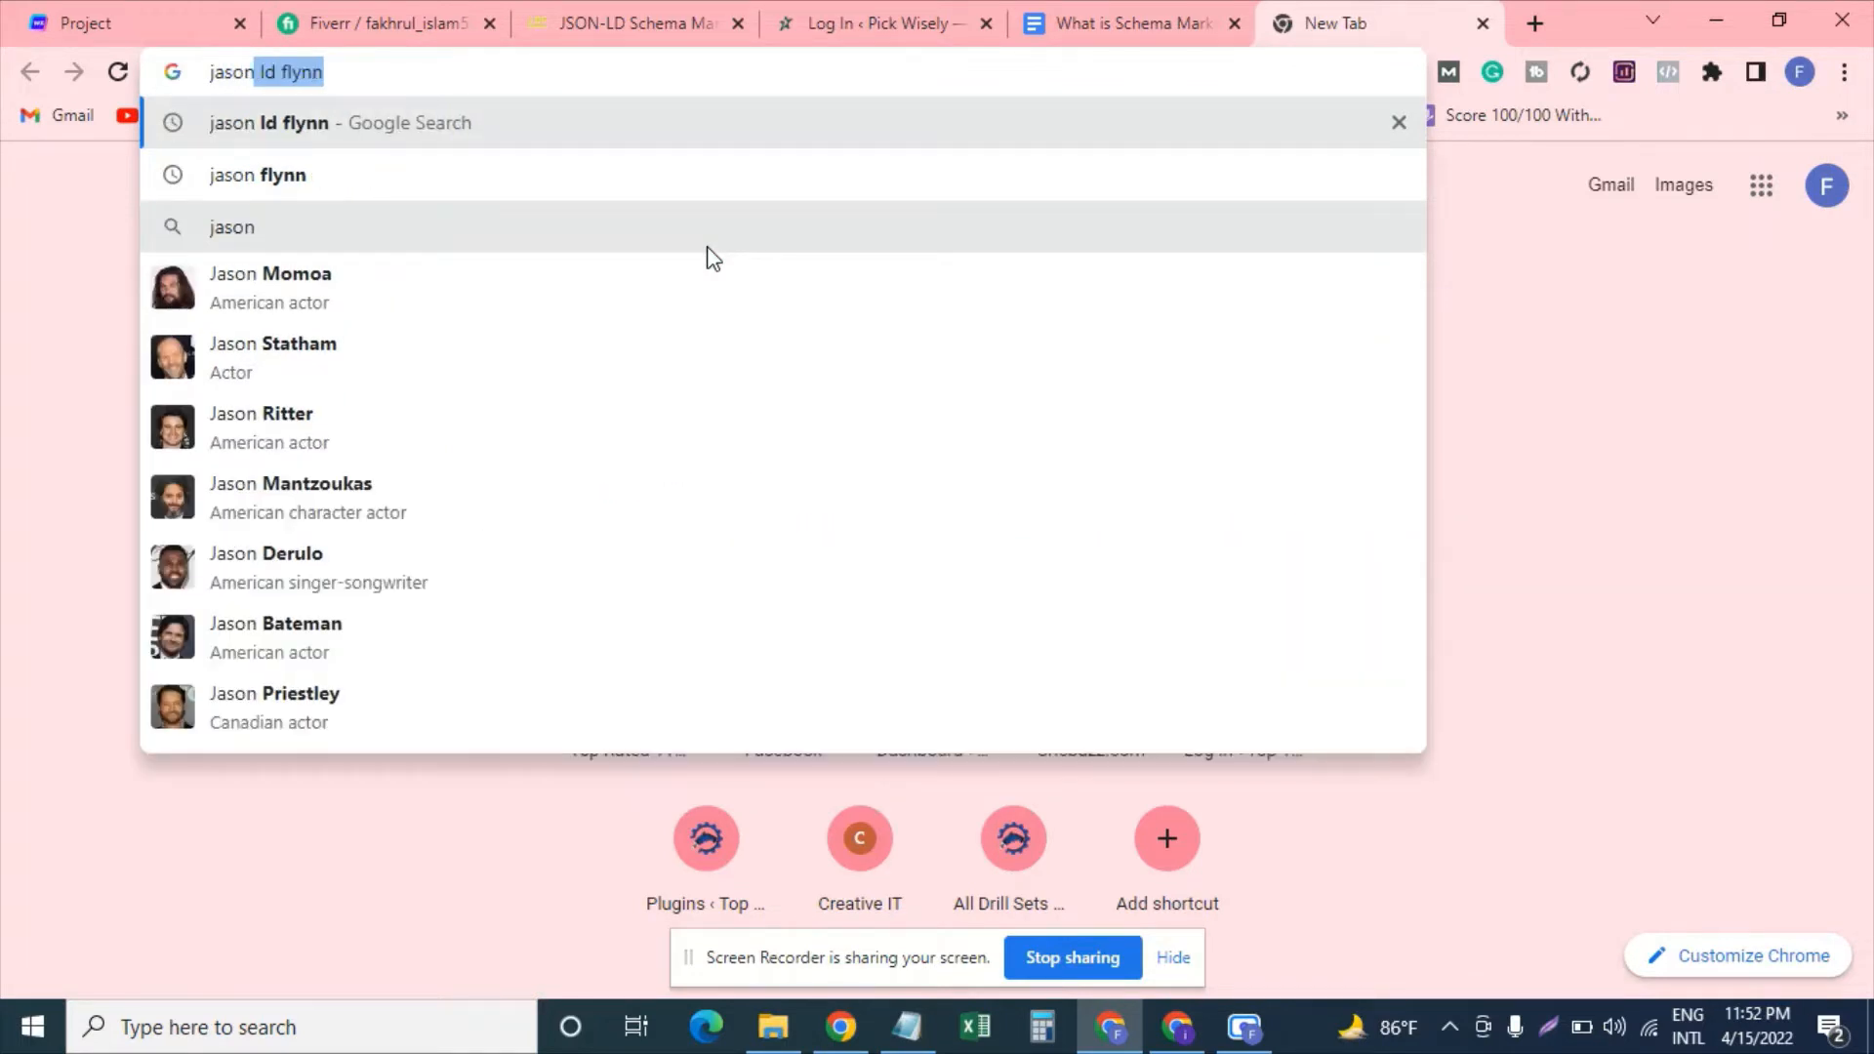
type(" ld")
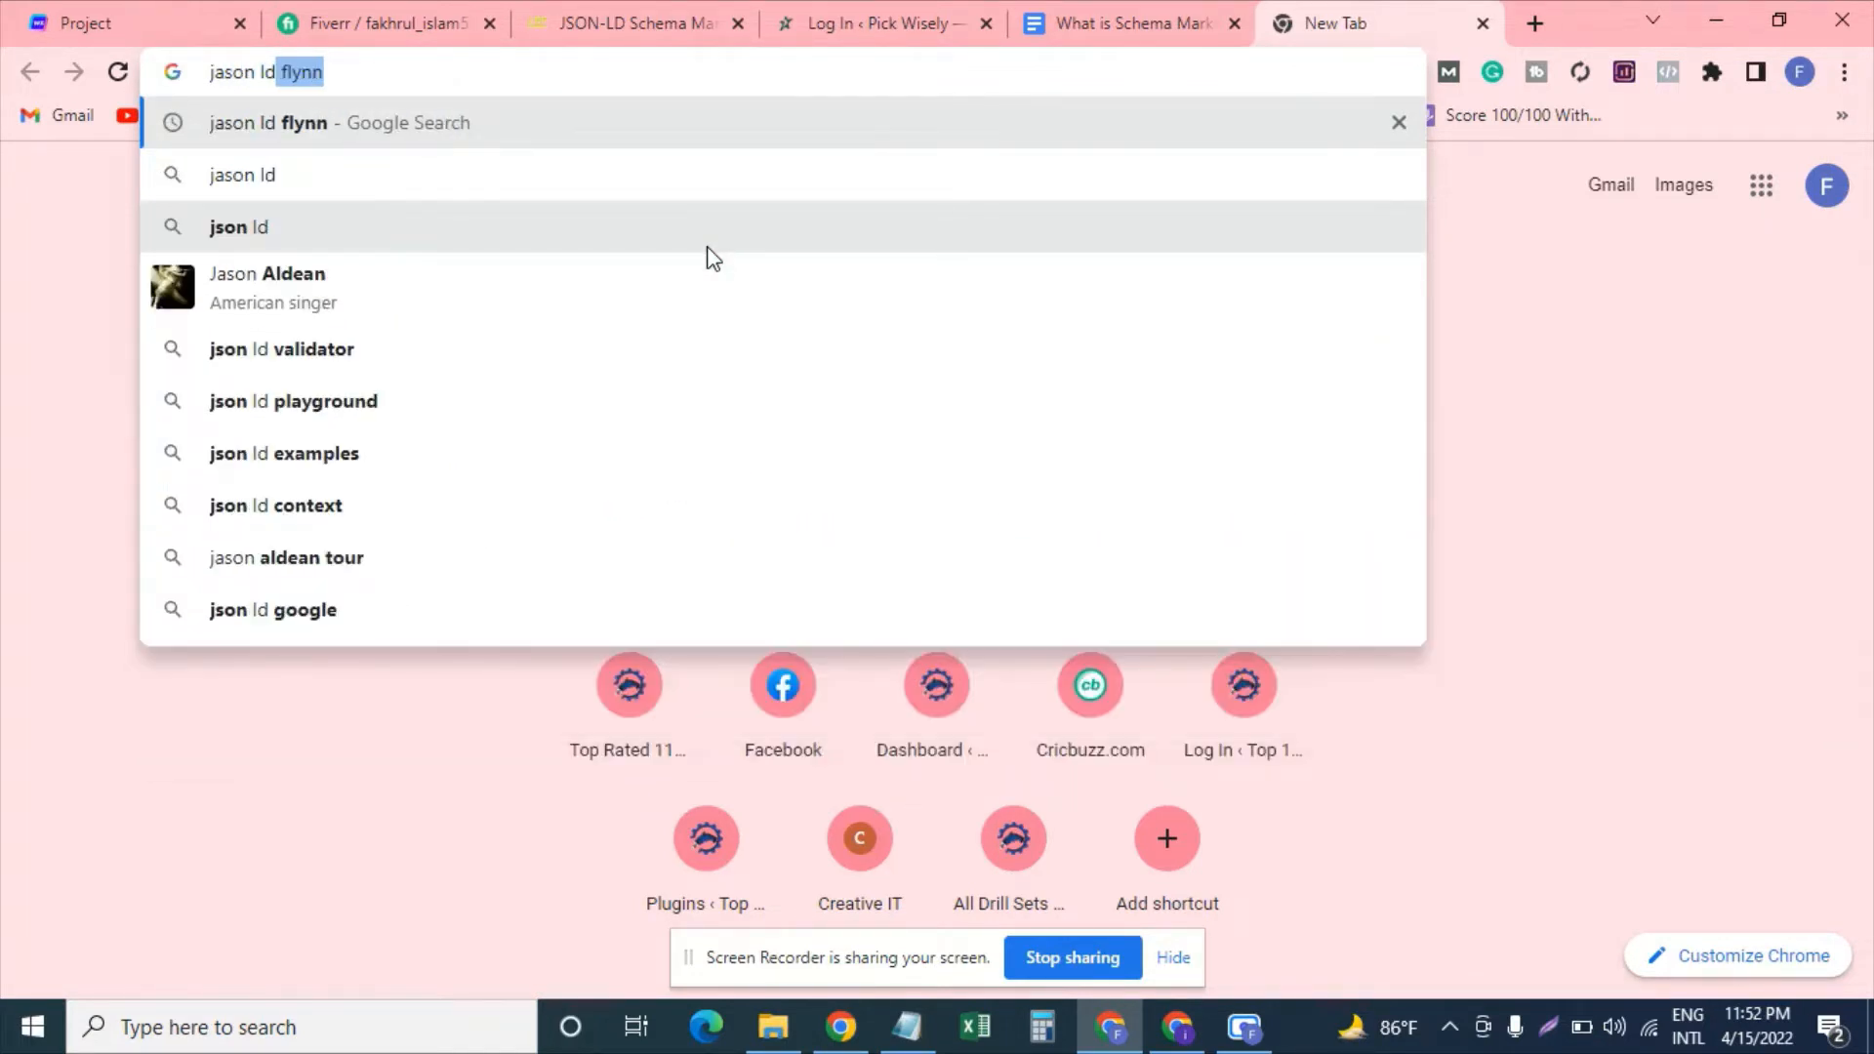
key("Return")
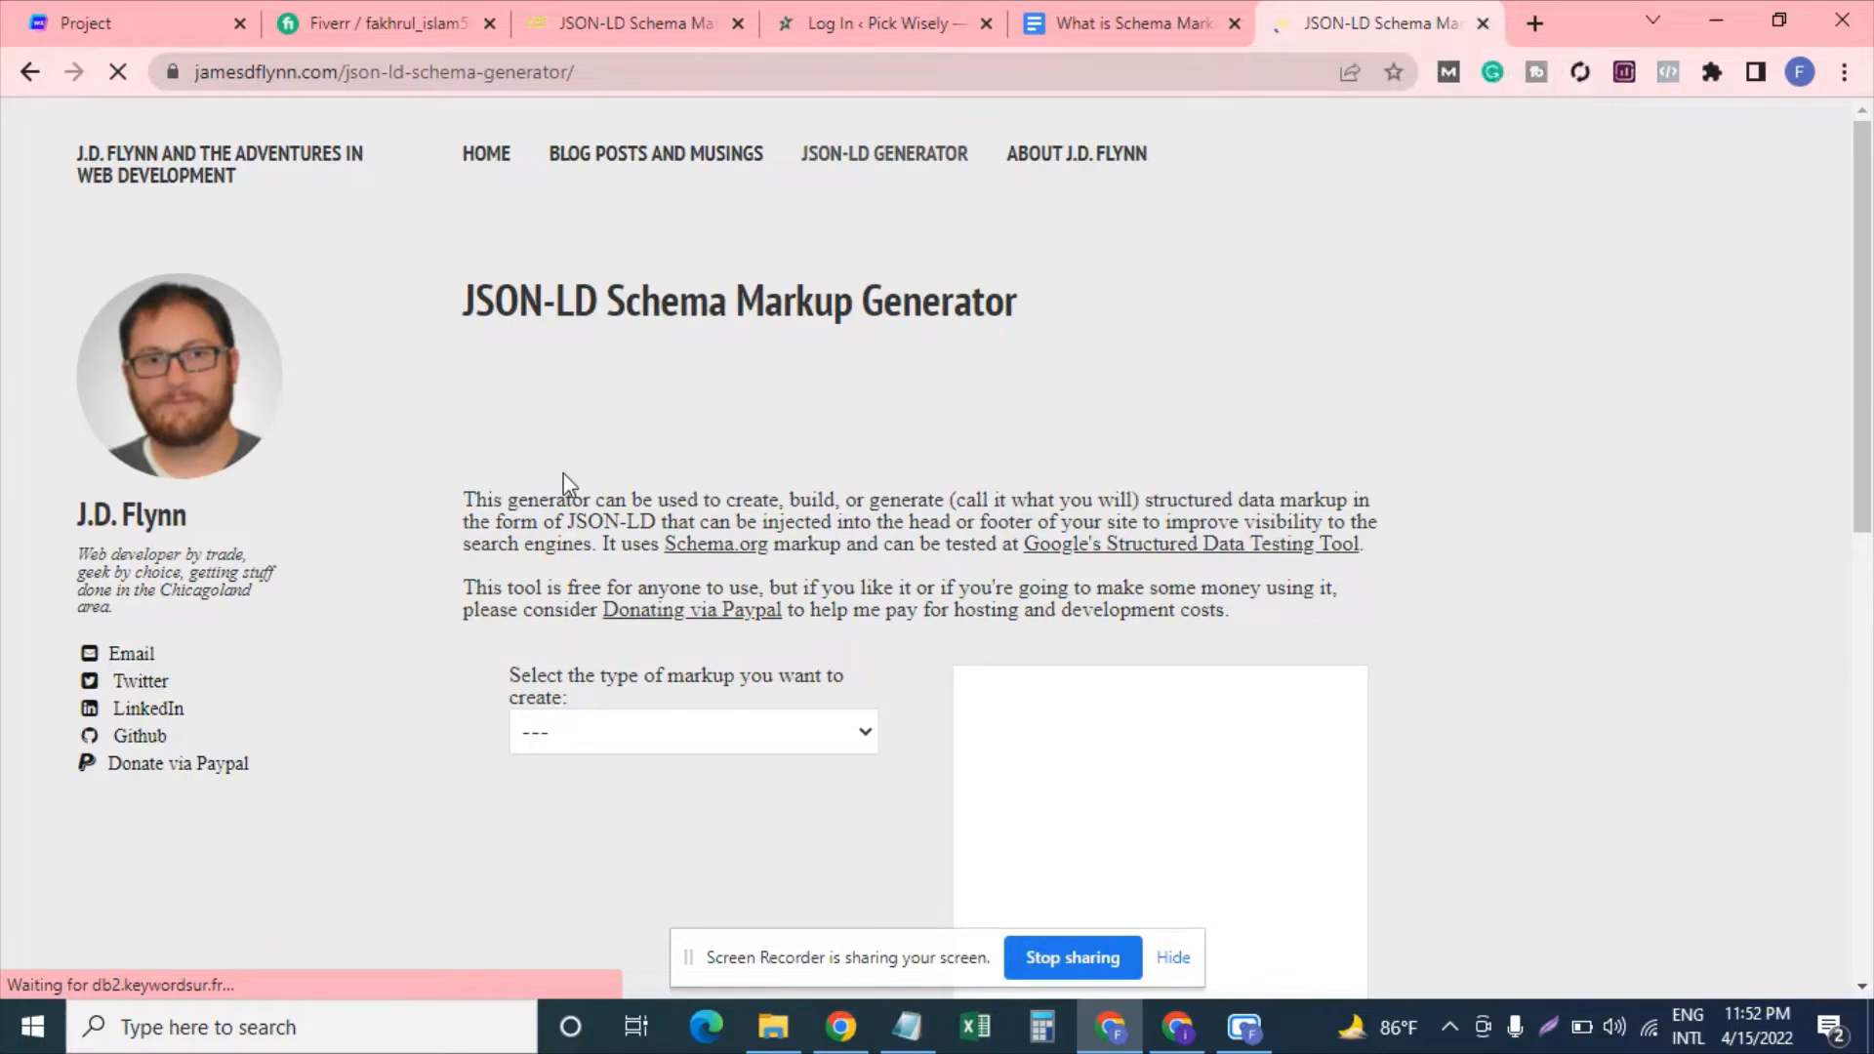
- Choose Local Business as the type of markup to create
scroll(592, 393, "down", 4)
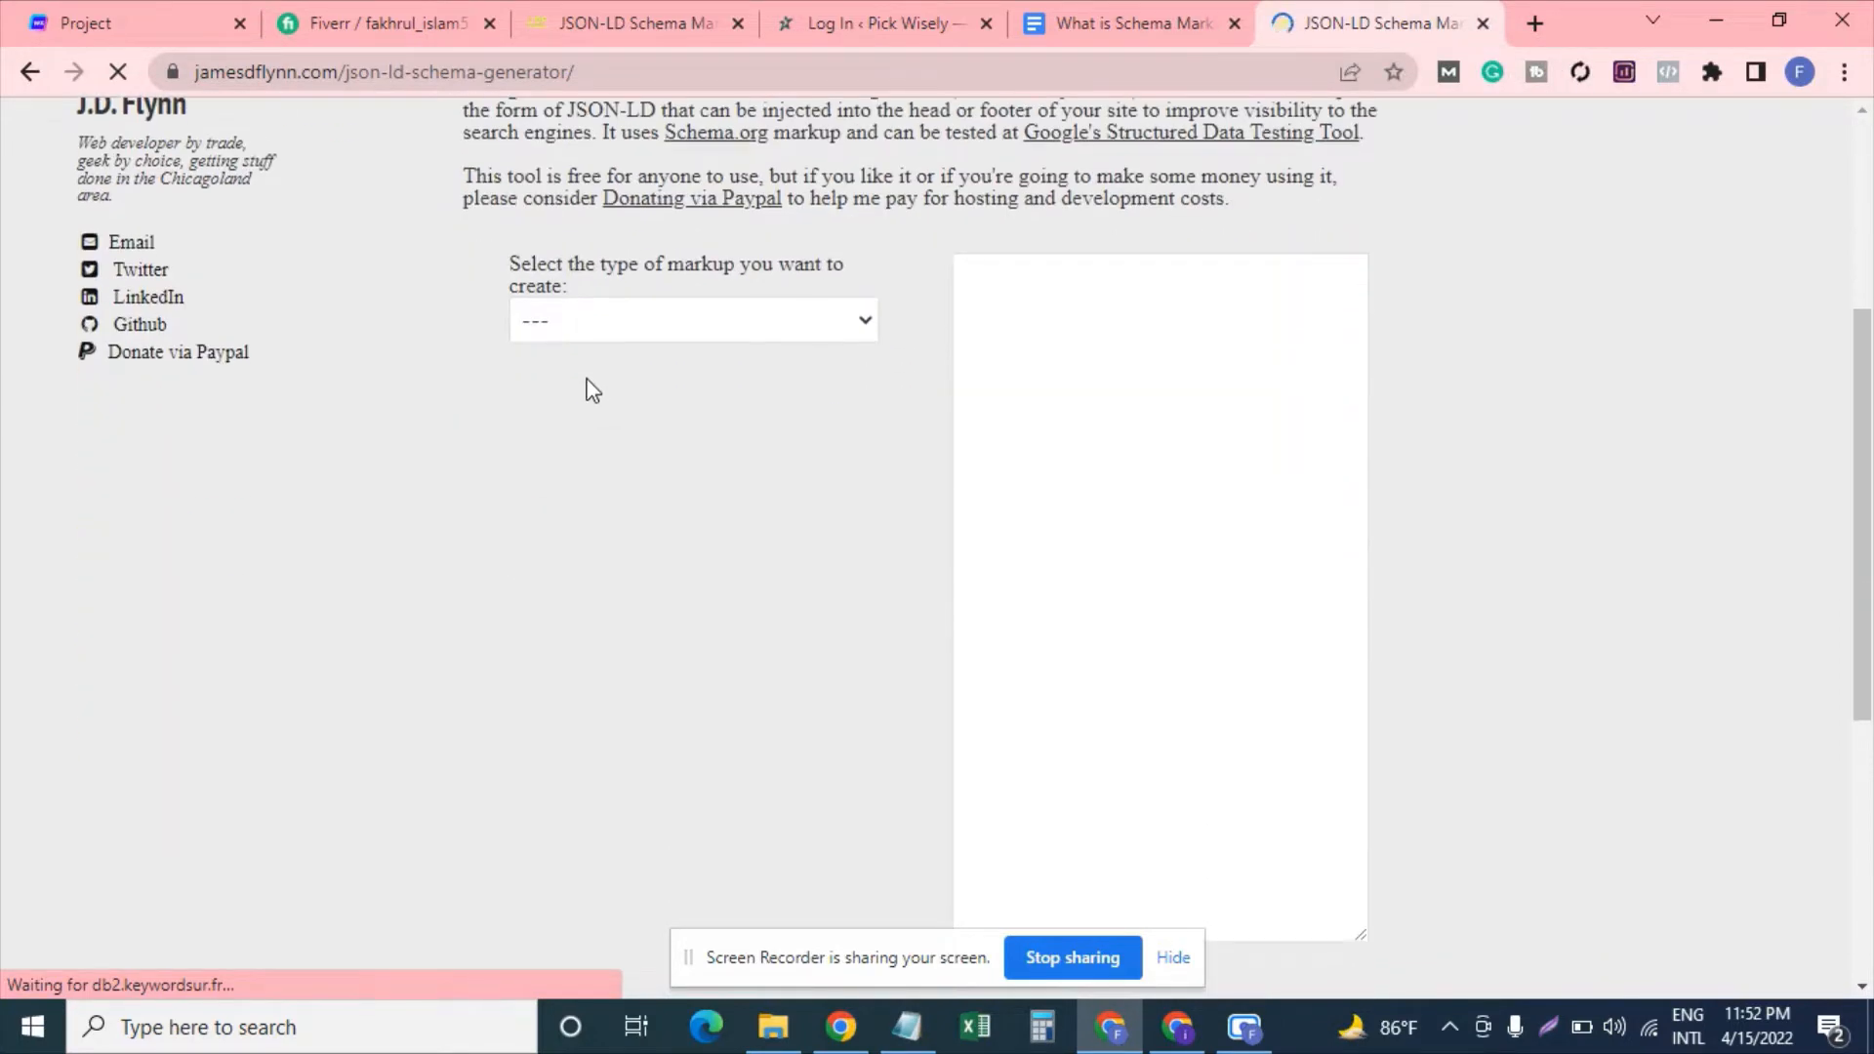
scroll(613, 373, "up", 4)
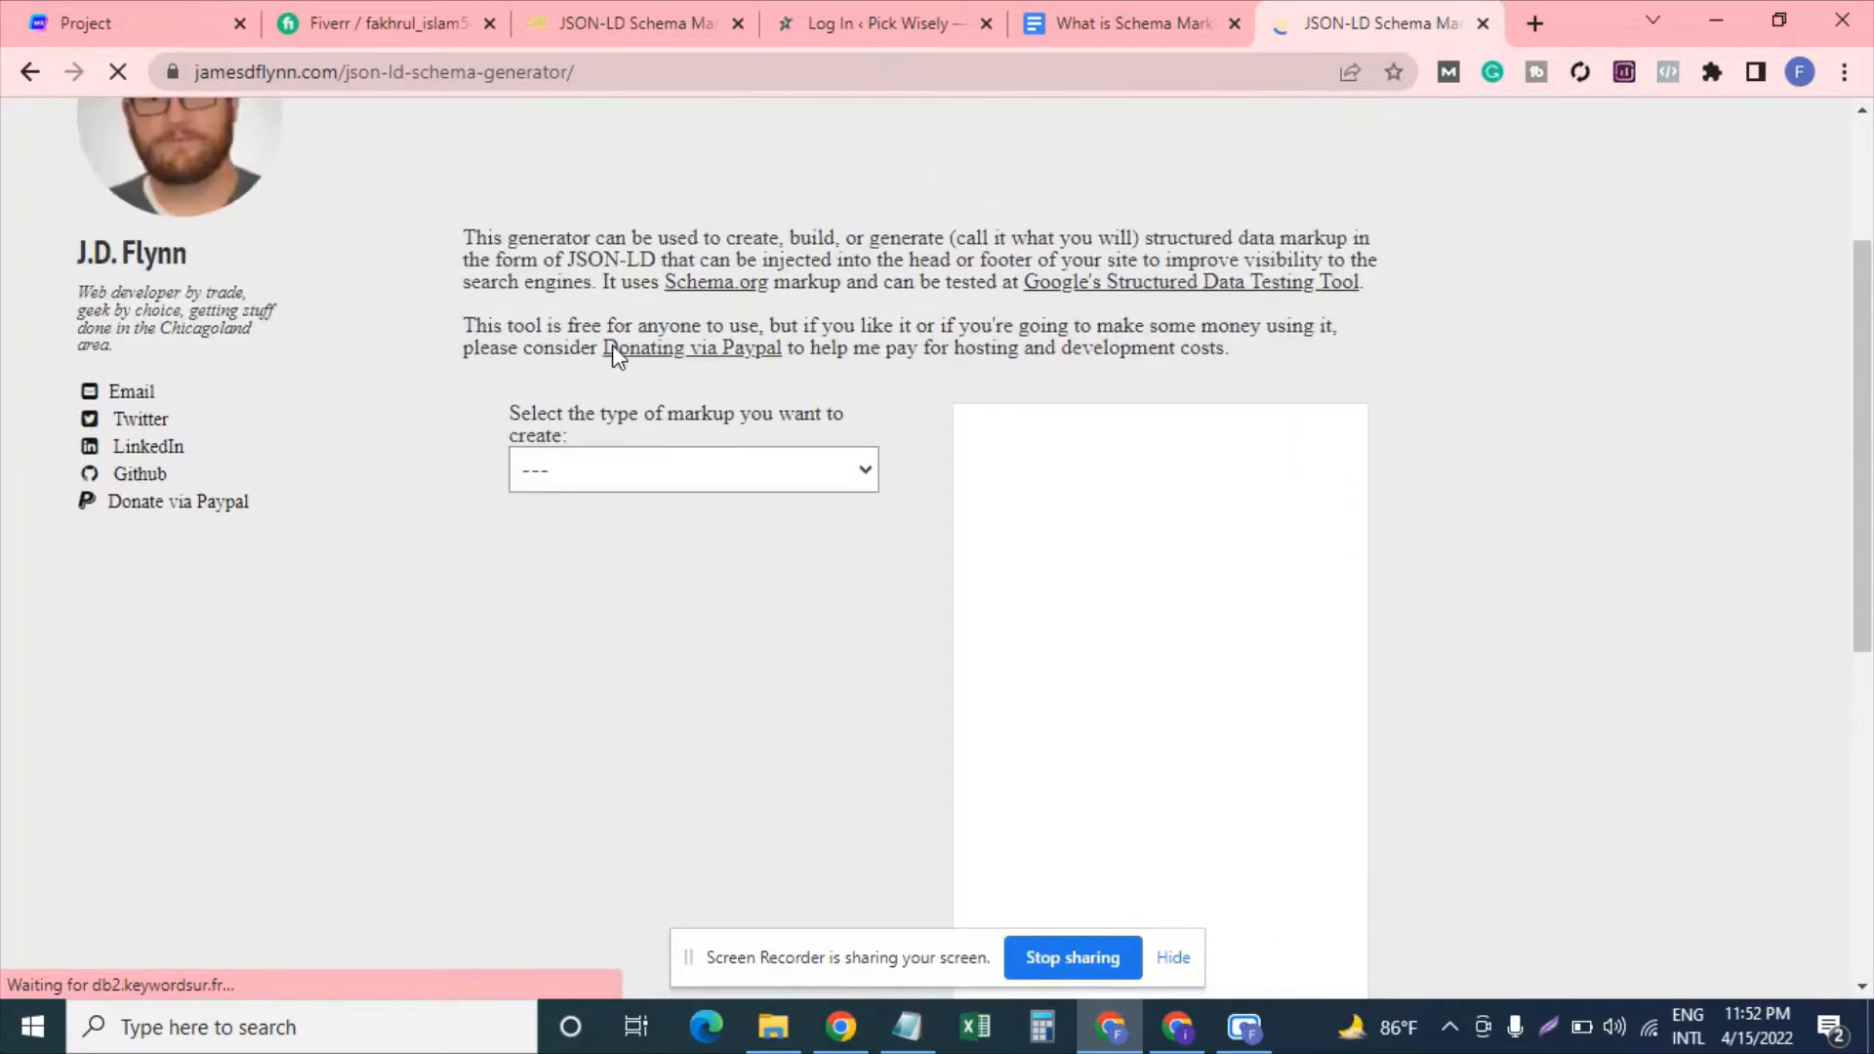
scroll(648, 368, "down", 7)
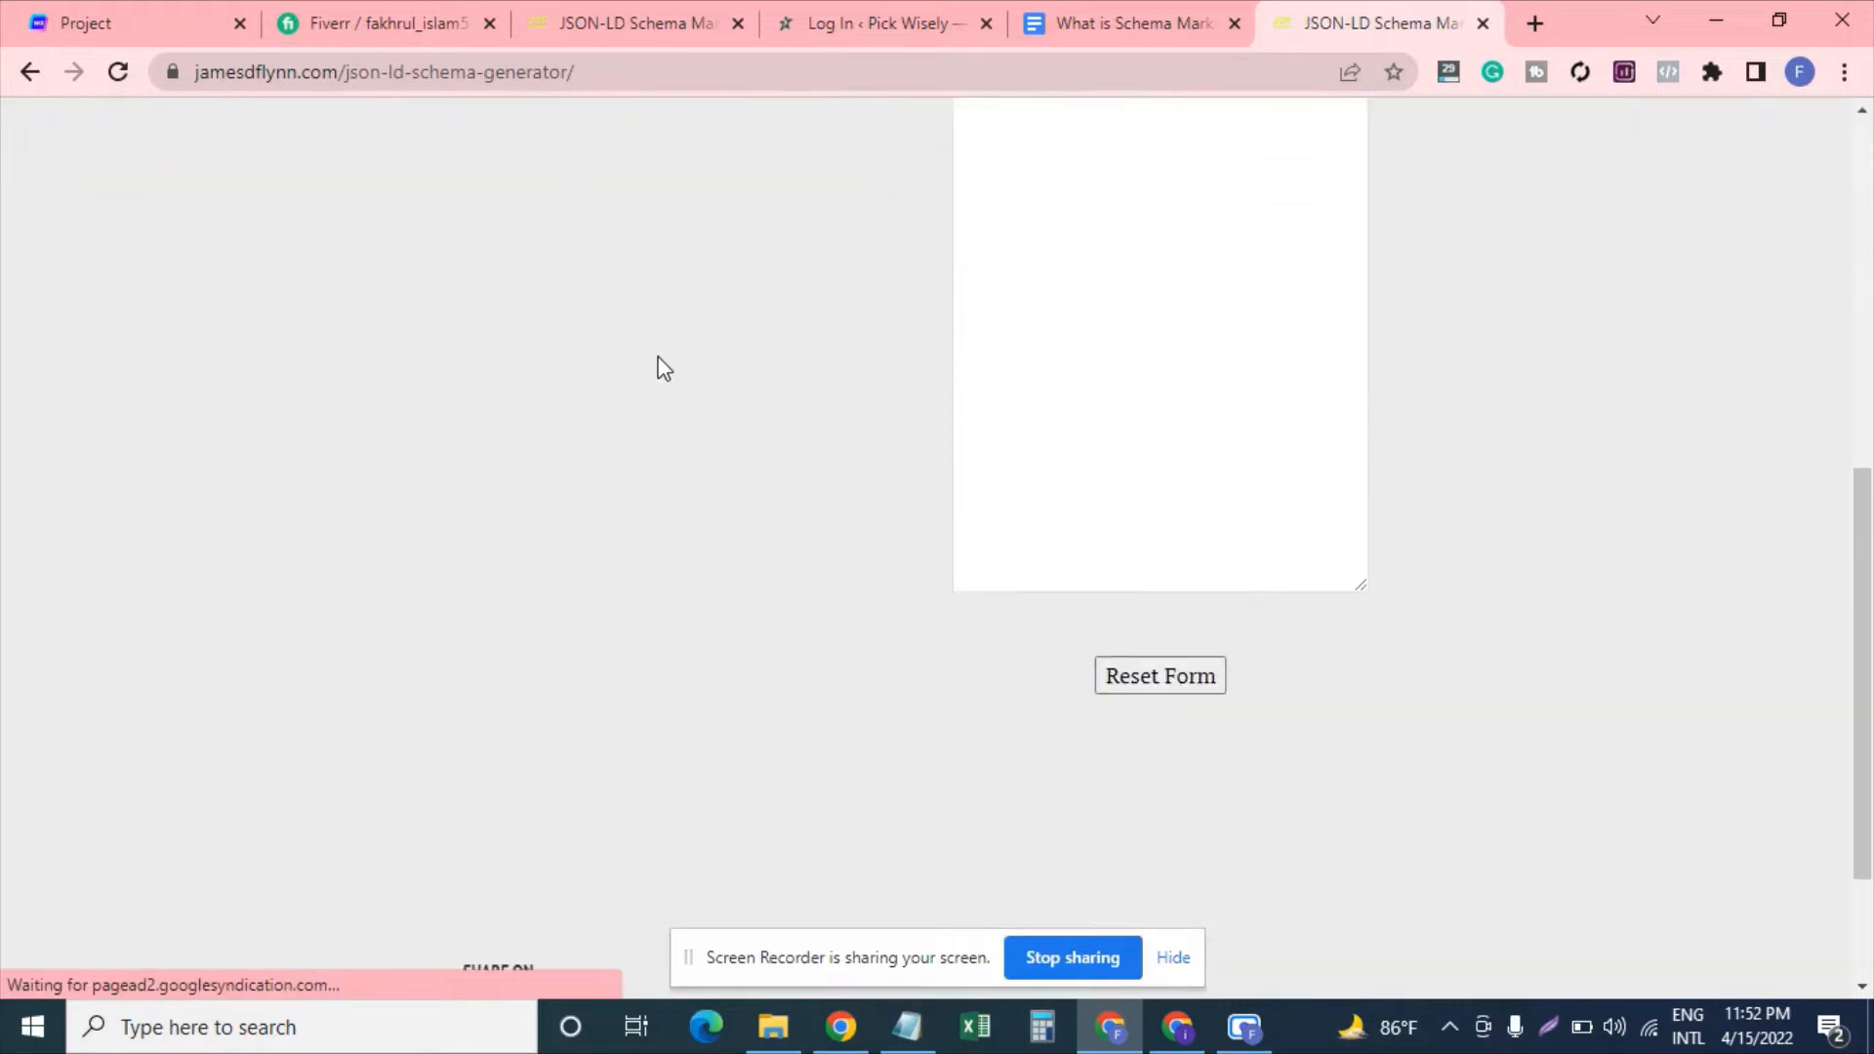
scroll(656, 369, "up", 6)
scroll(695, 429, "down", 3)
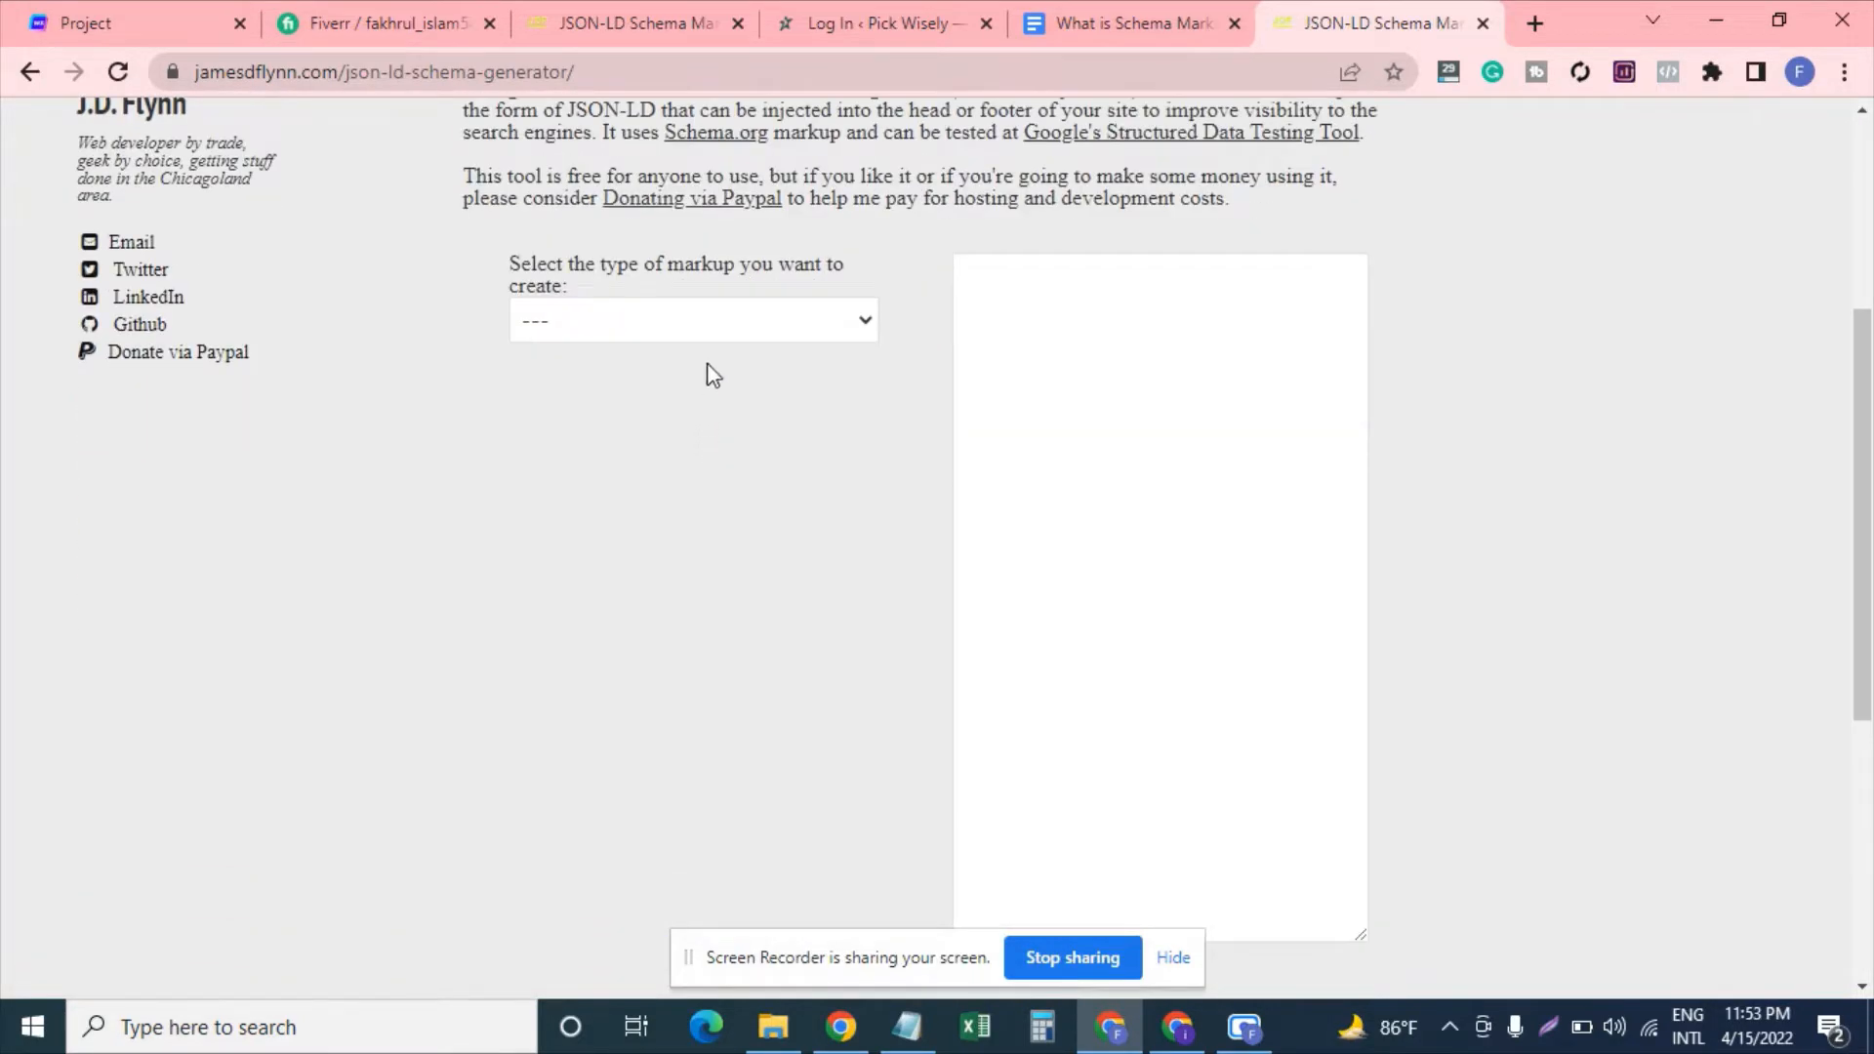
left_click(722, 330)
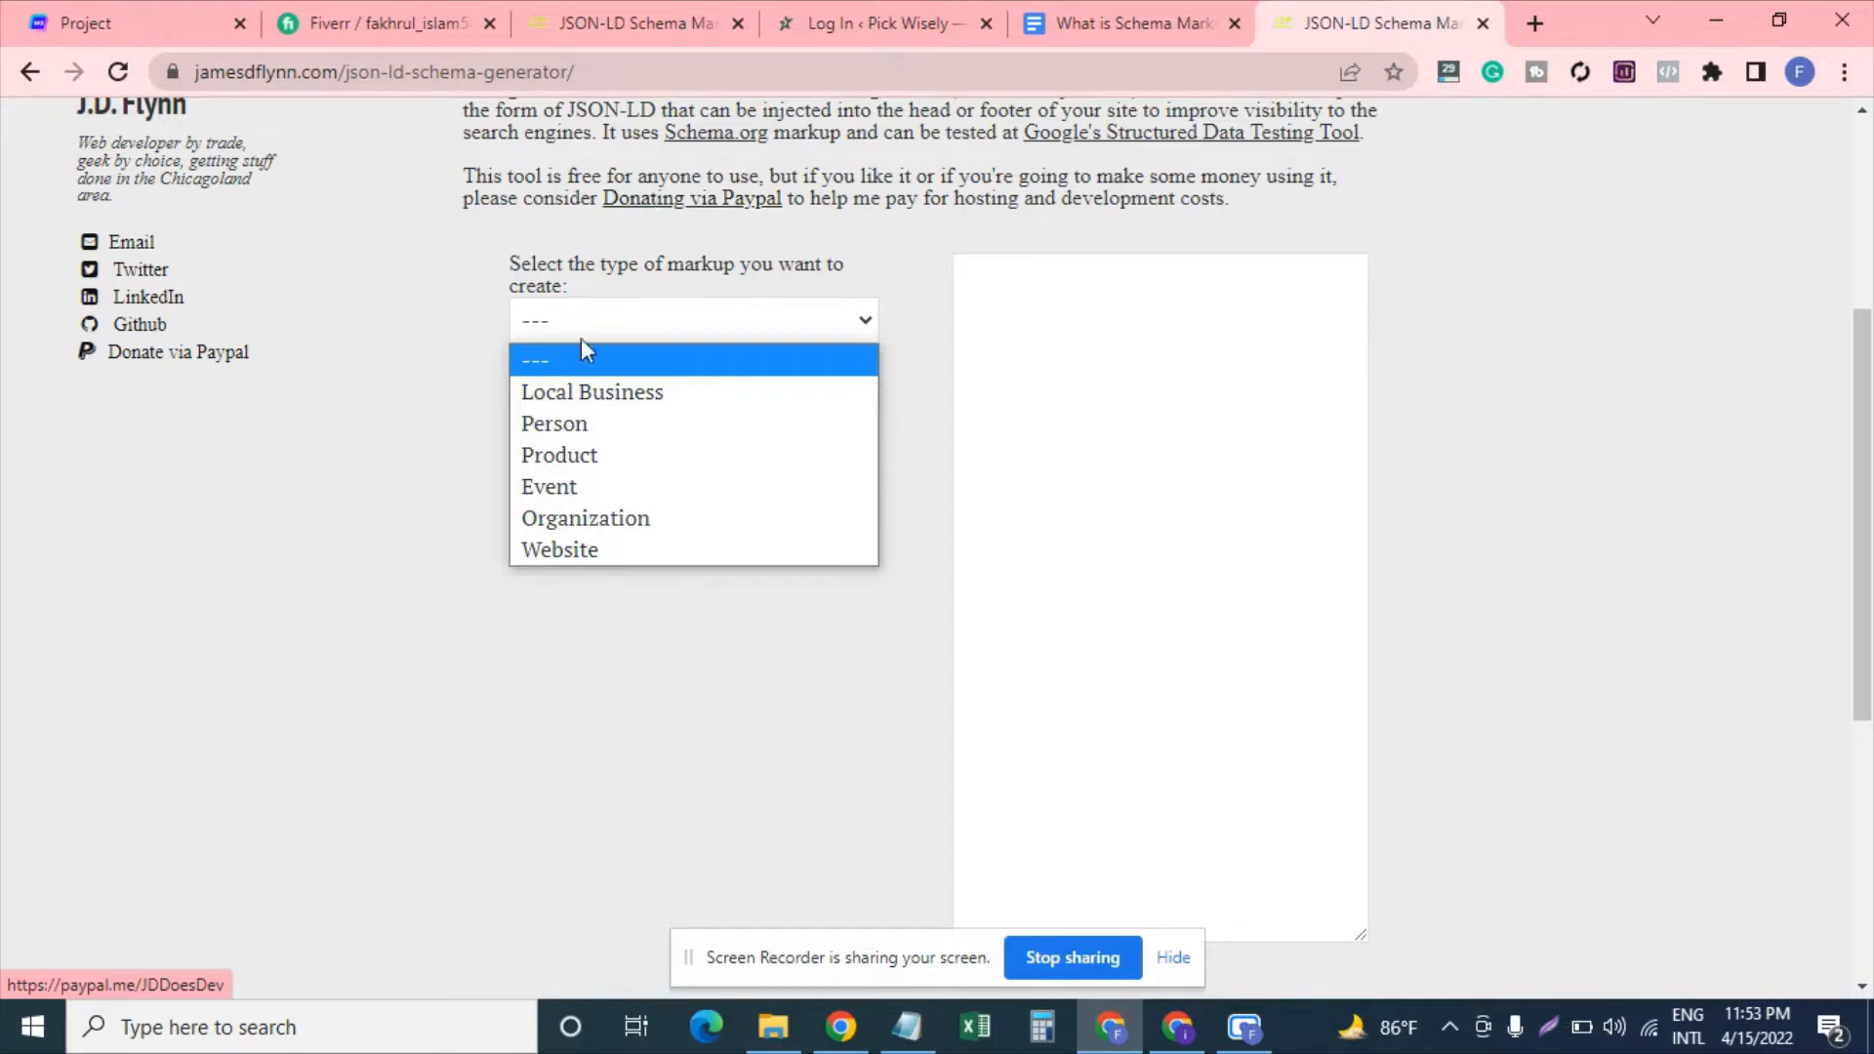
left_click(599, 407)
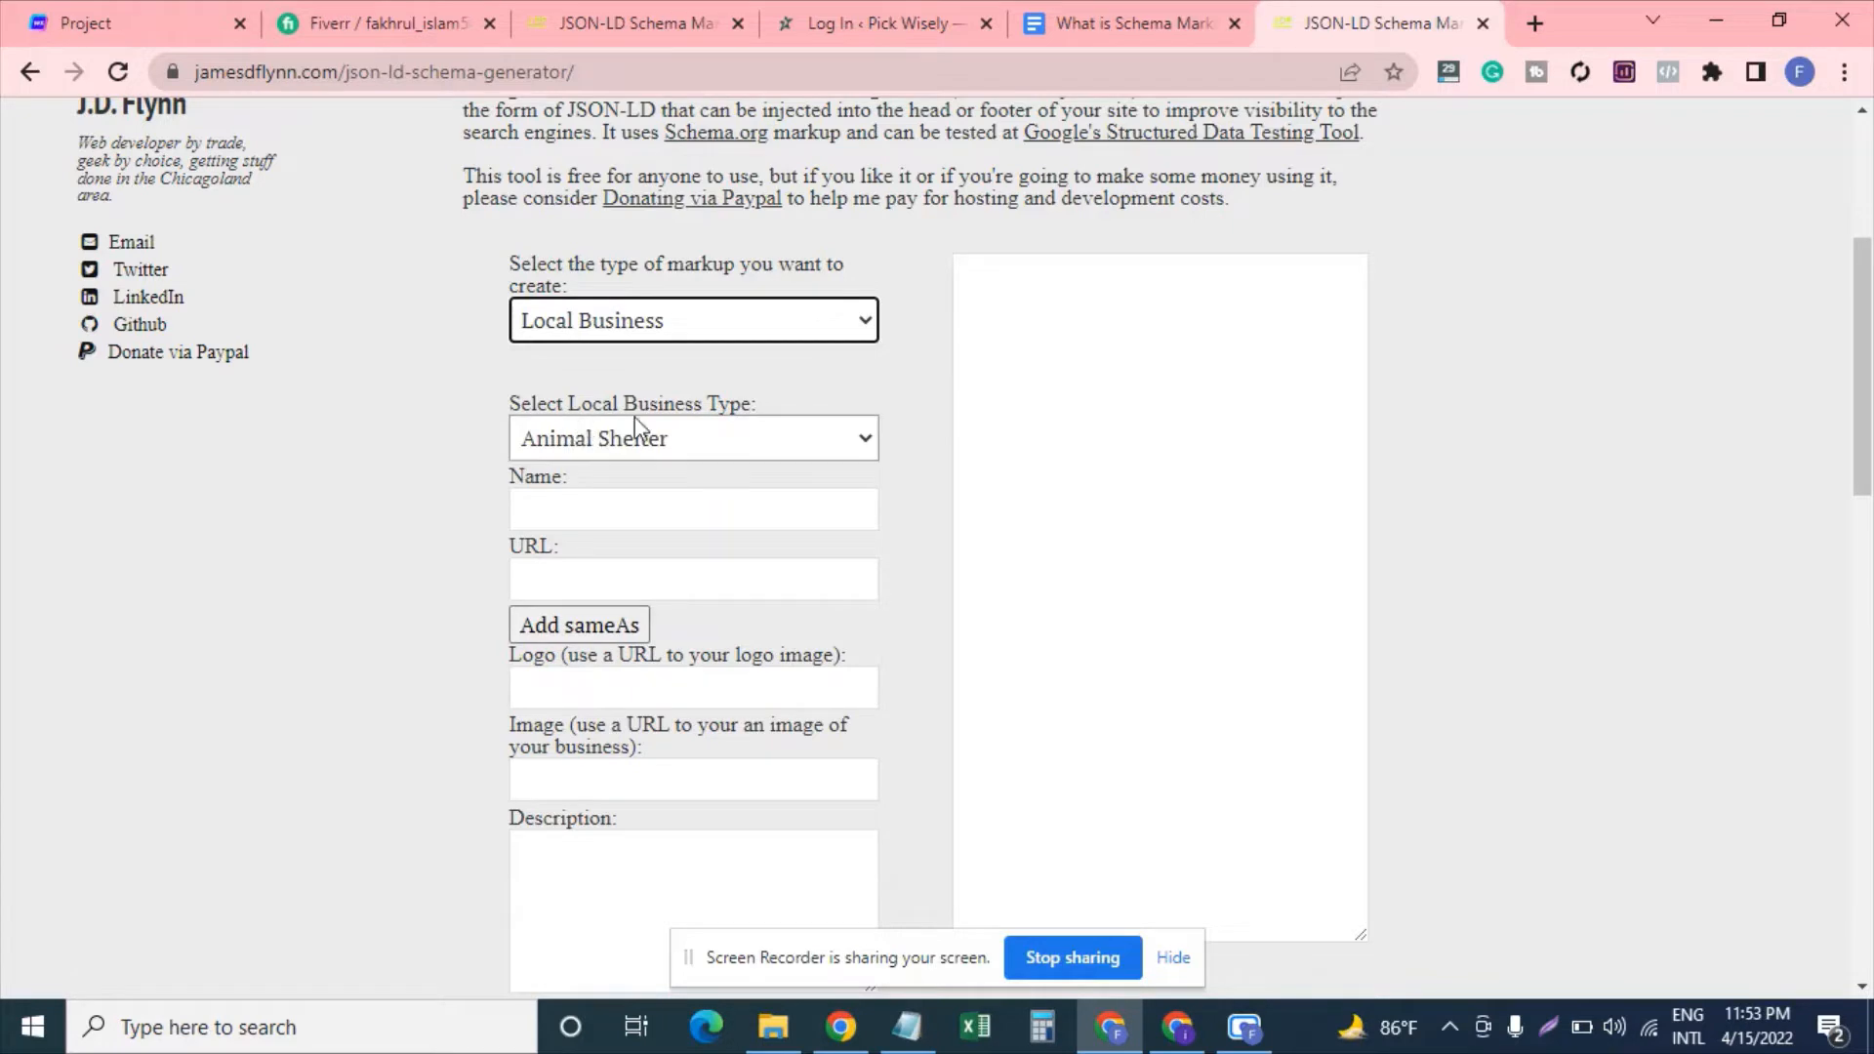
- Browse the local business types and choose Fast Food Restaurant from the Food group
left_click(689, 444)
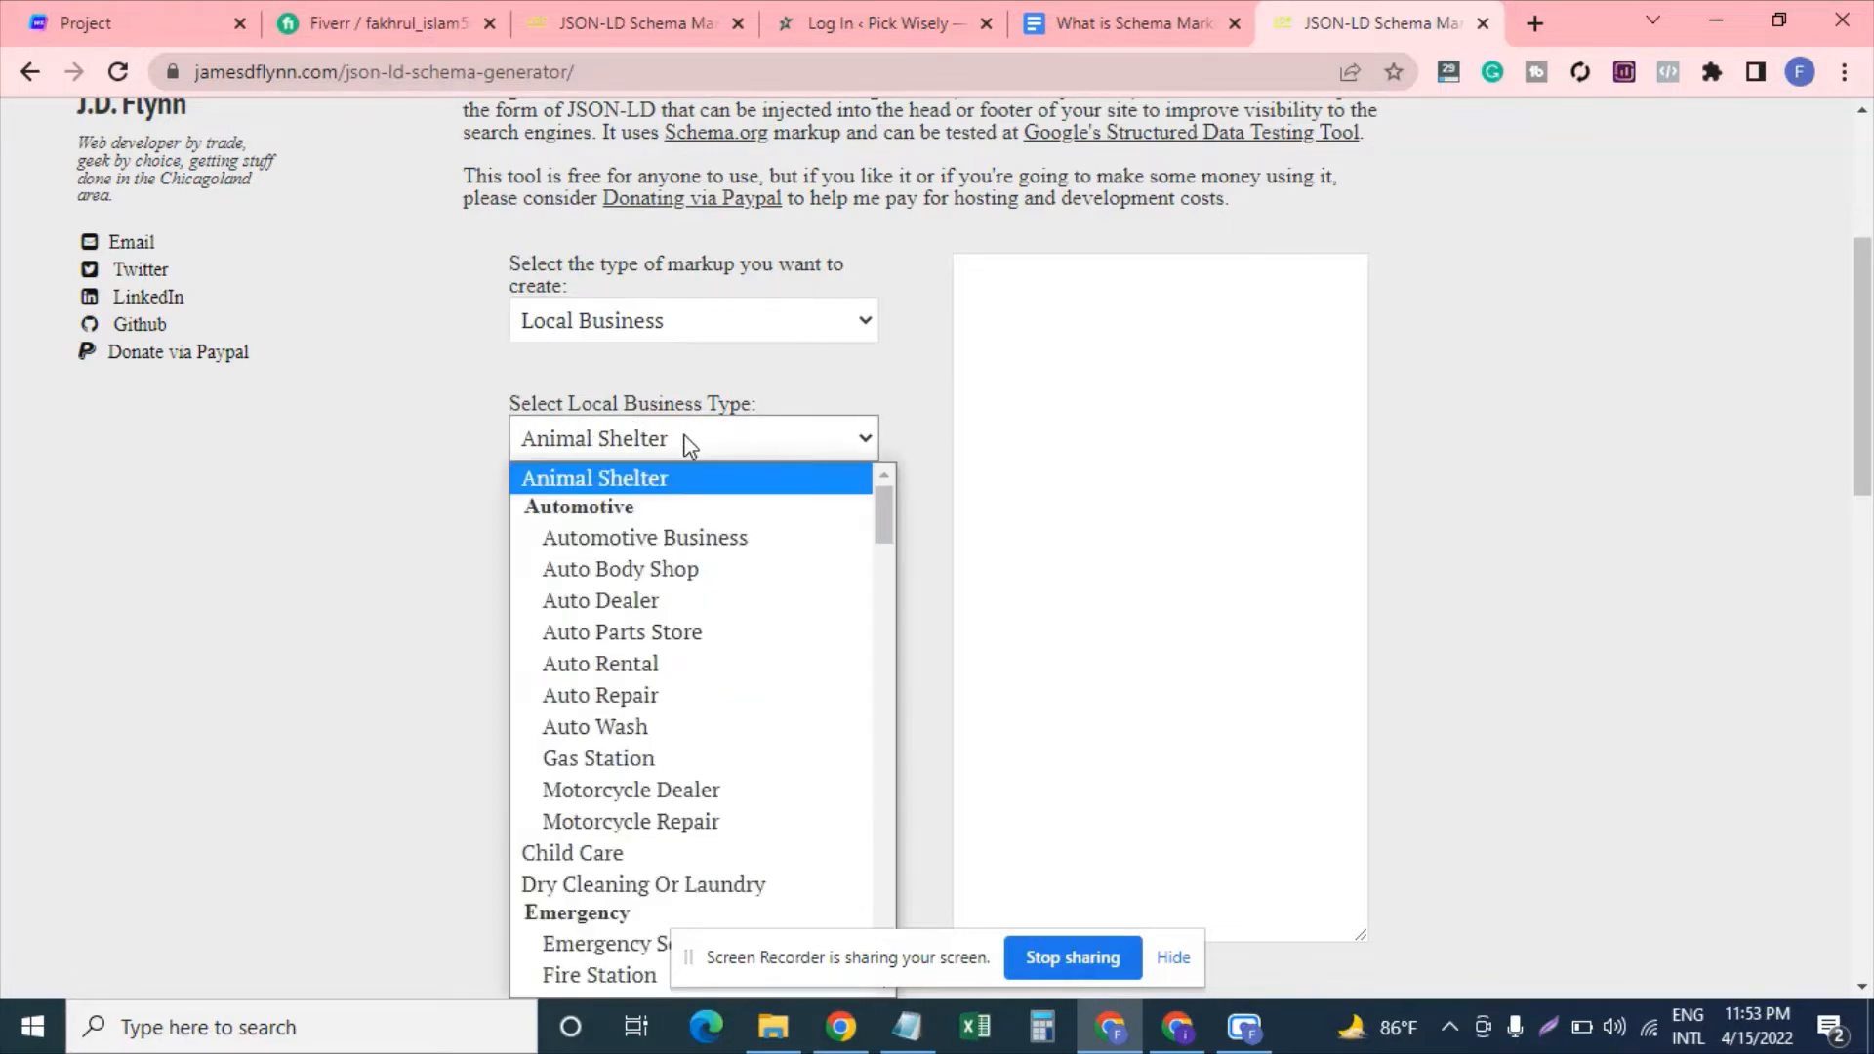
left_click(687, 437)
scroll(687, 454, "down", 3)
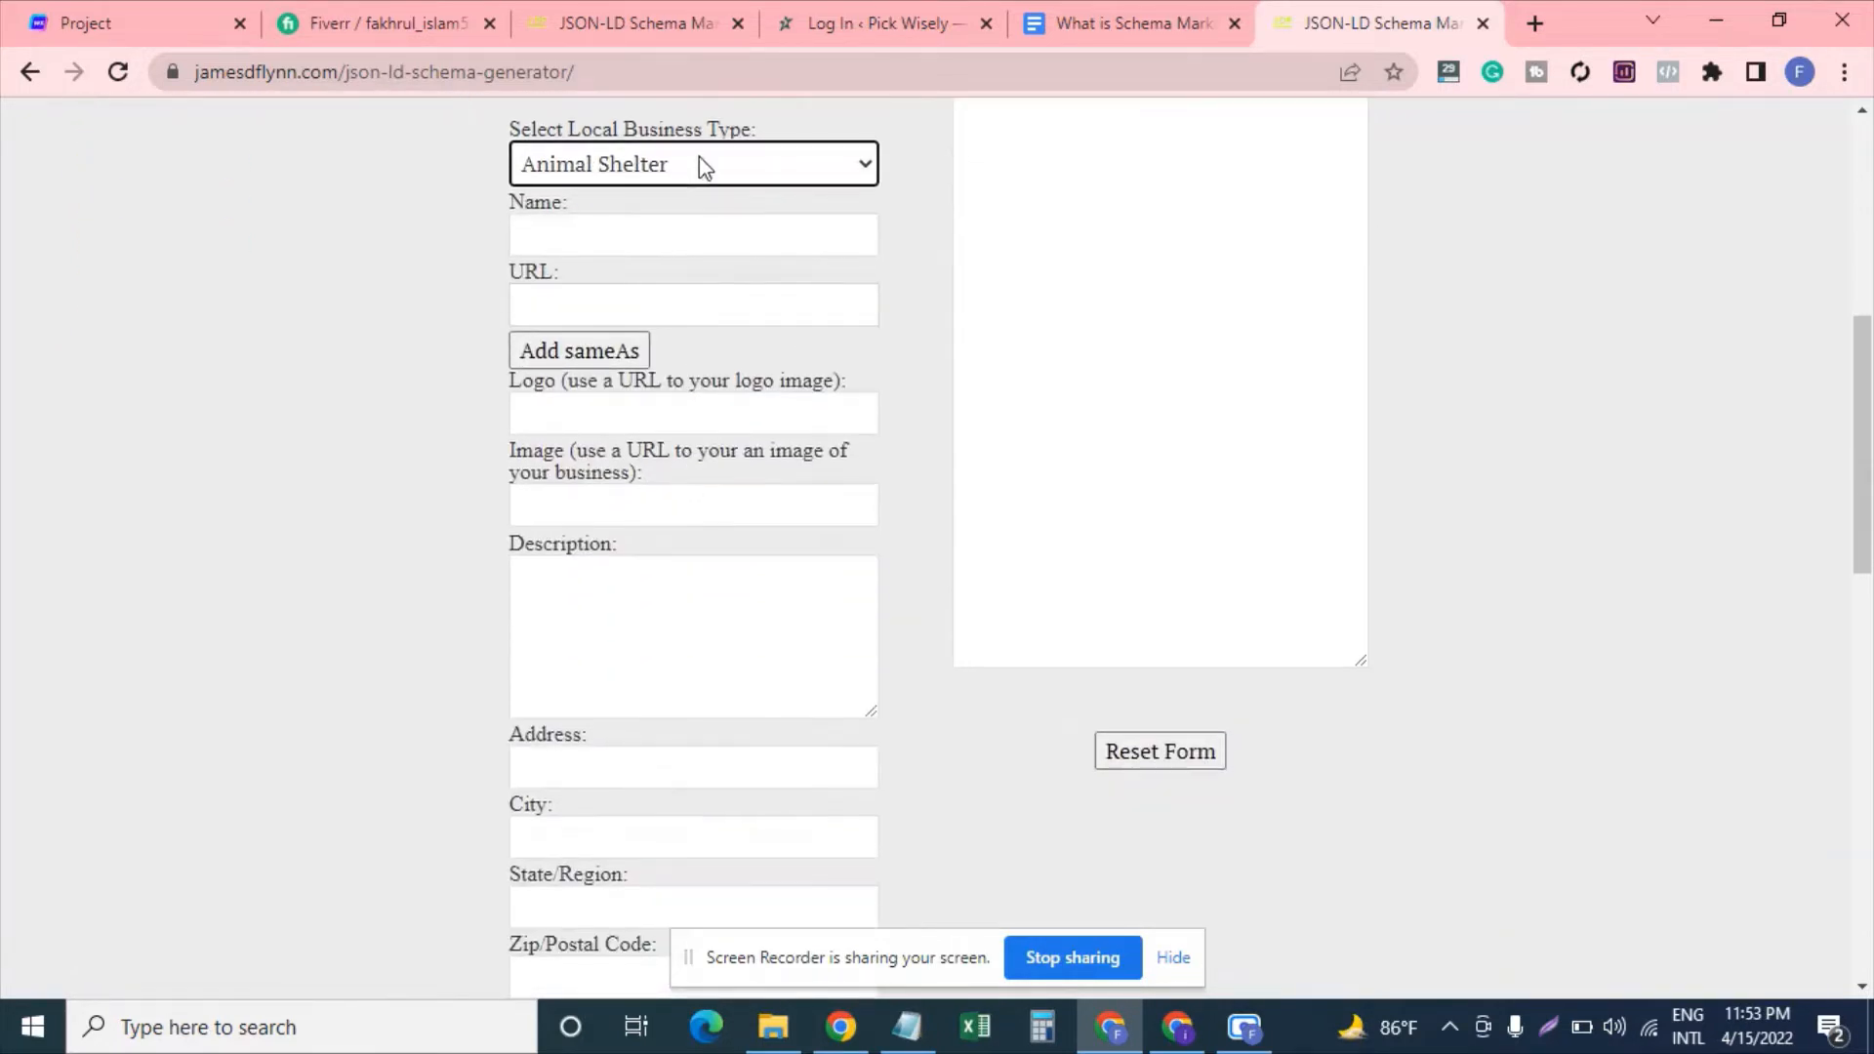
left_click(701, 166)
scroll(694, 293, "down", 10)
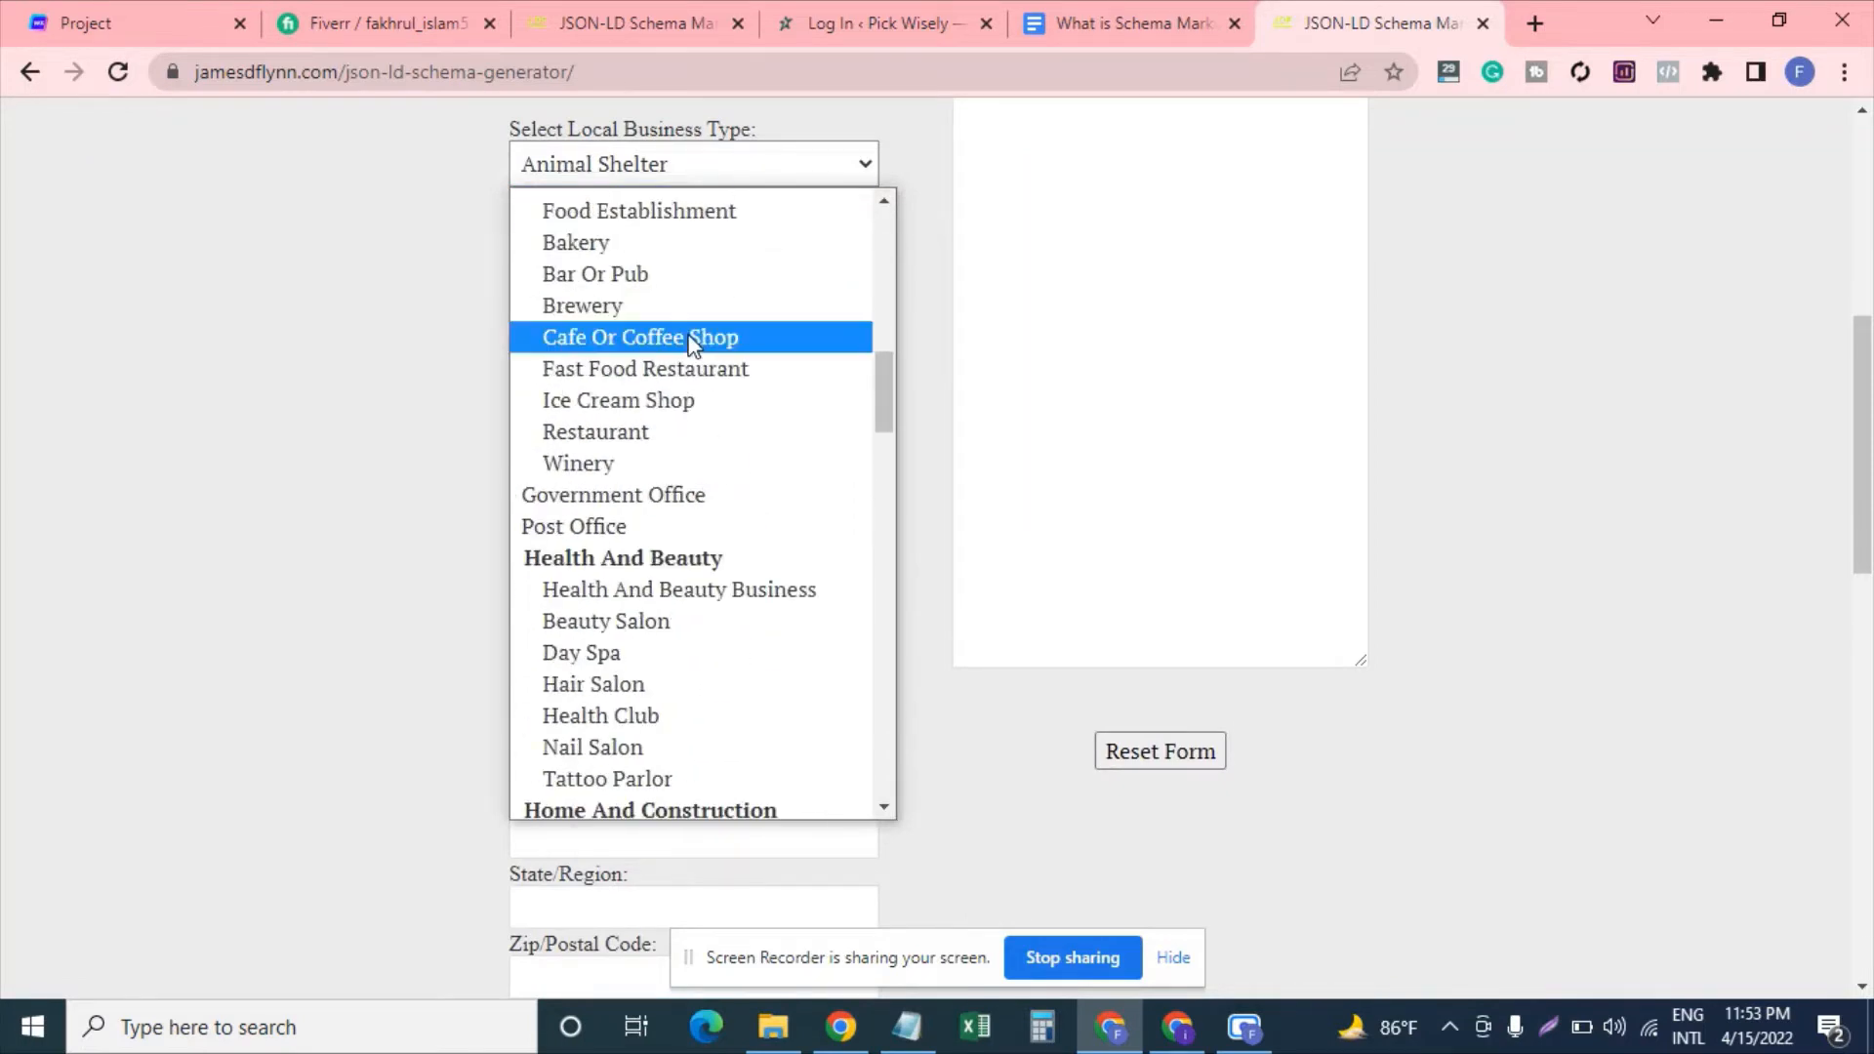
scroll(693, 332, "down", 14)
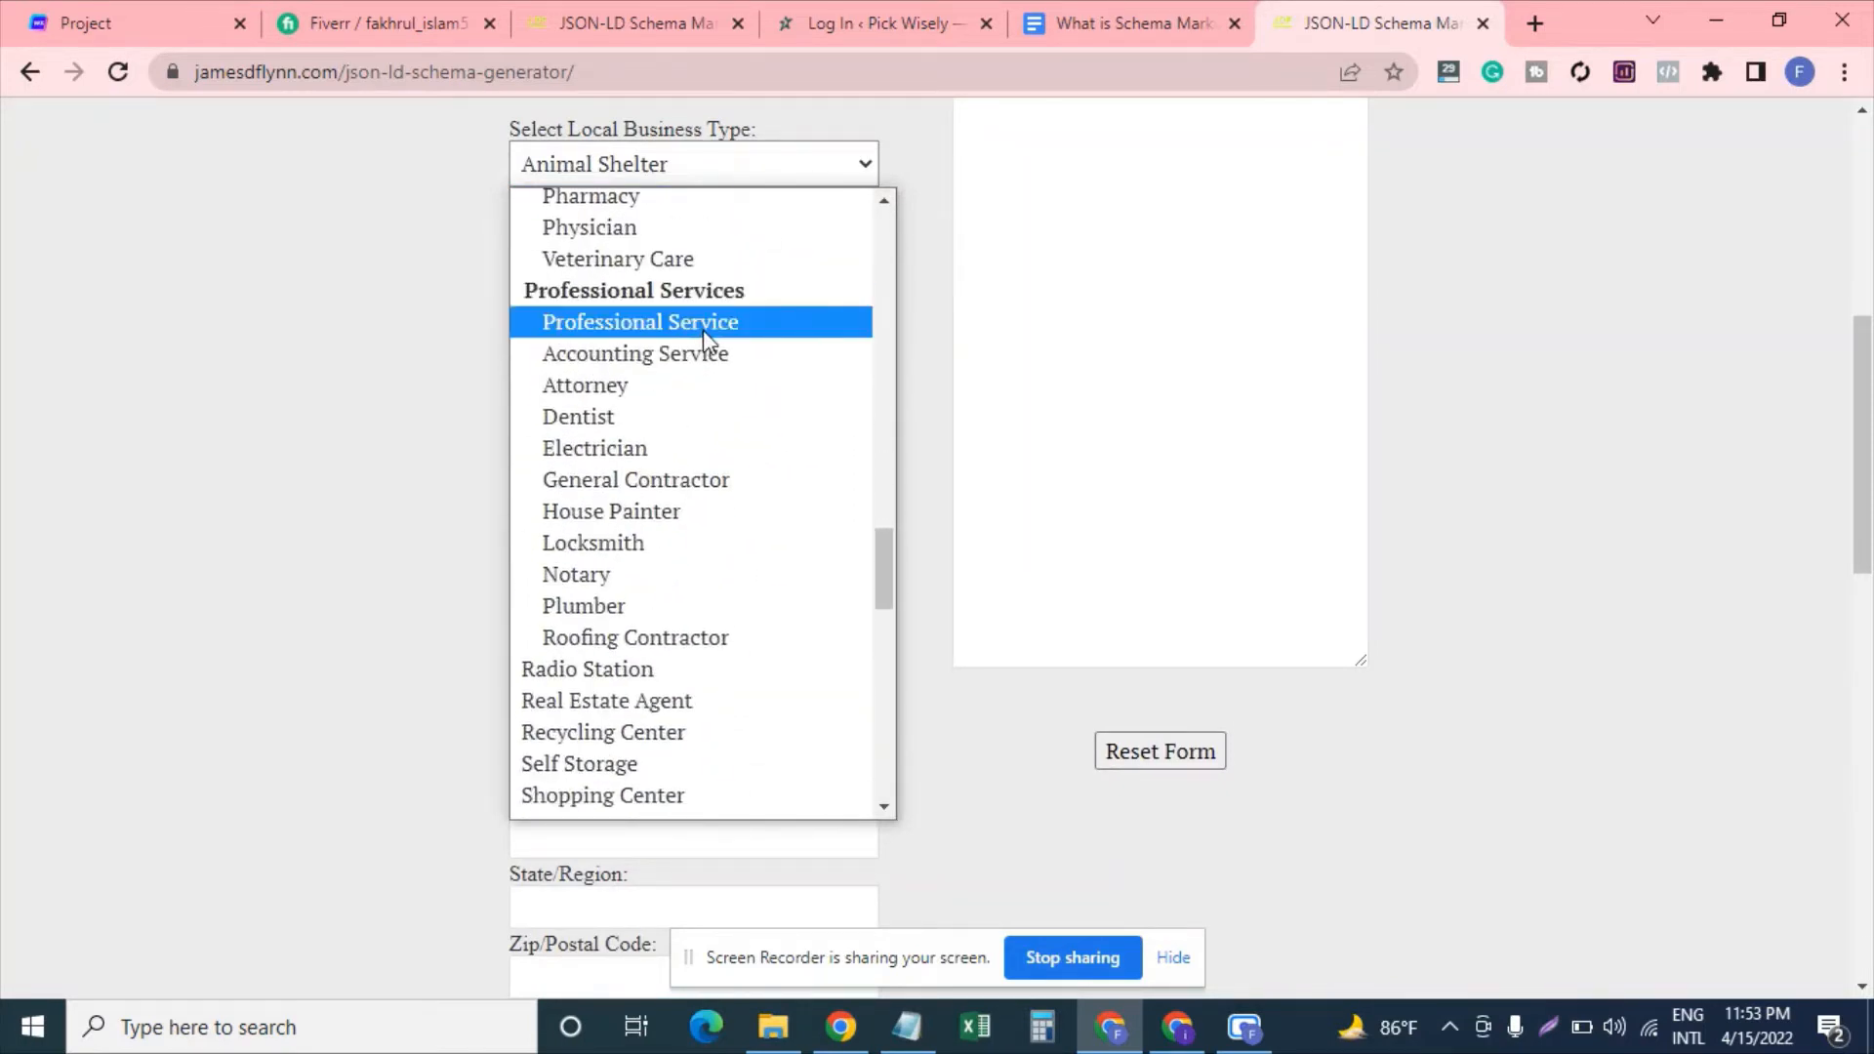
scroll(704, 342, "down", 5)
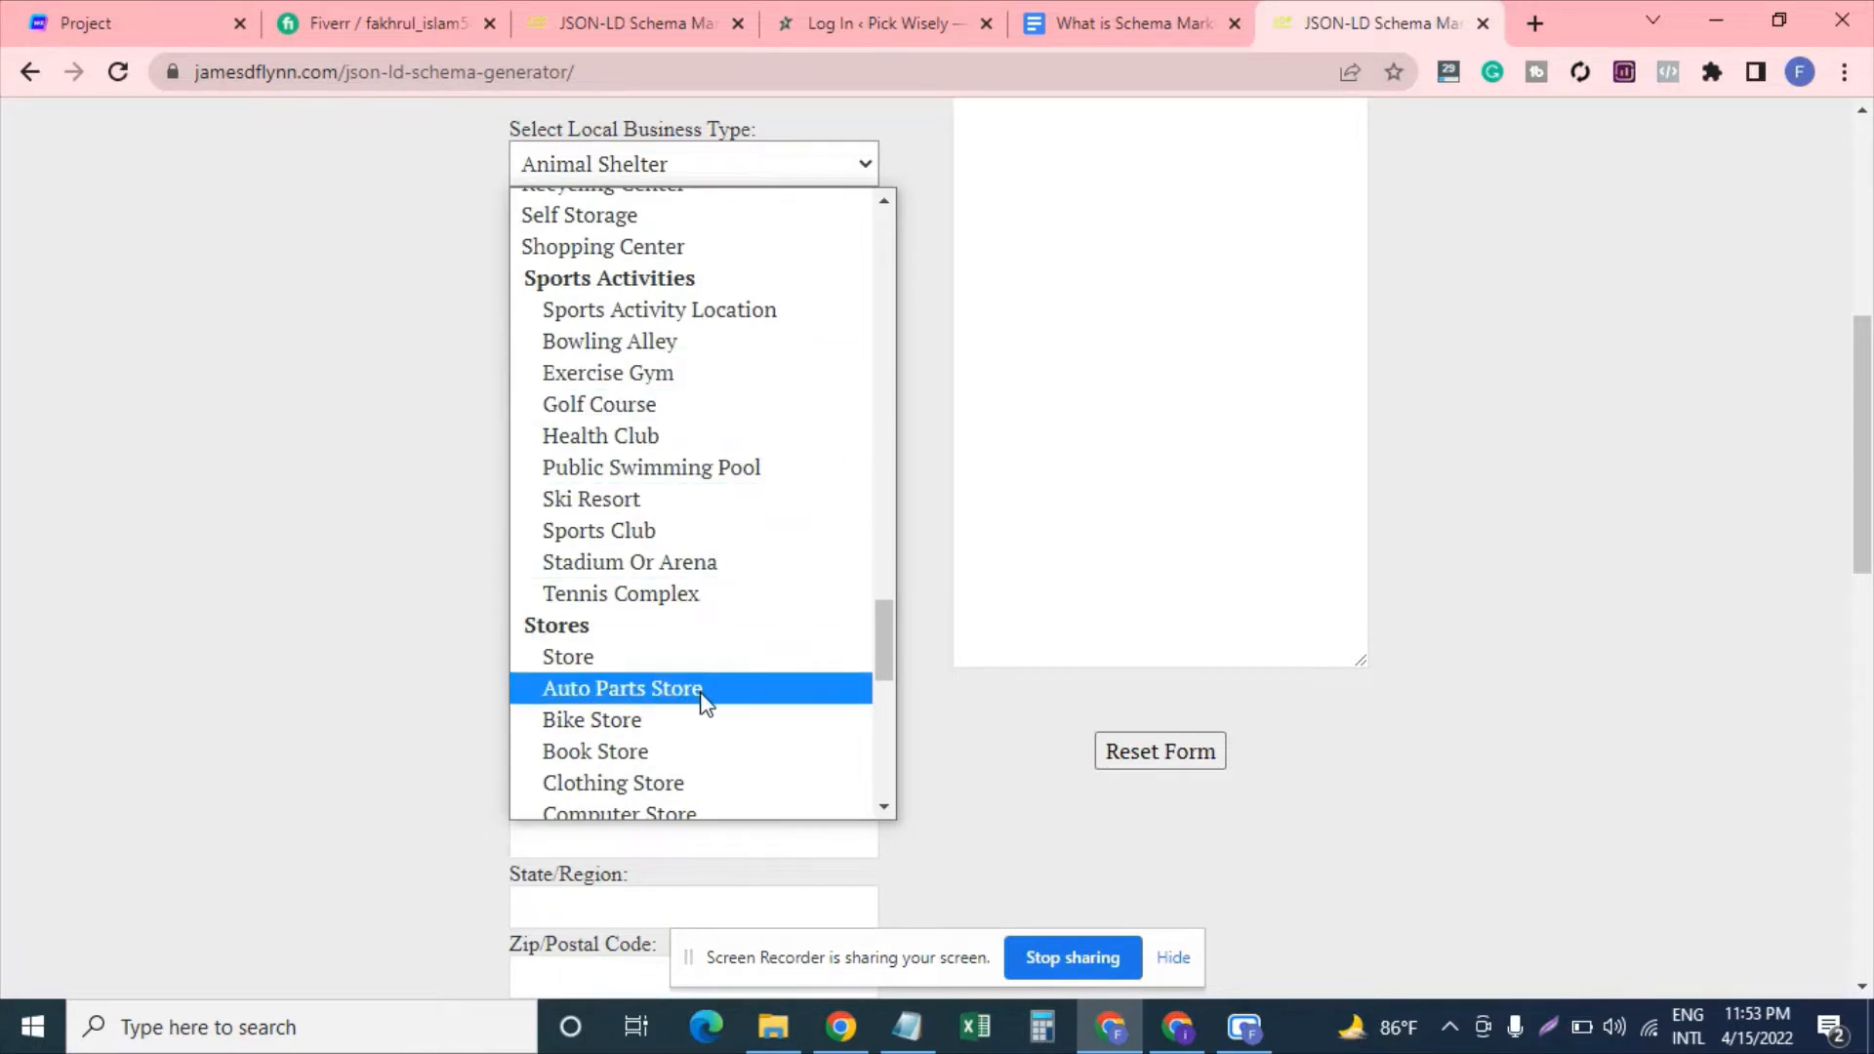
scroll(702, 701, "up", 5)
scroll(704, 701, "up", 20)
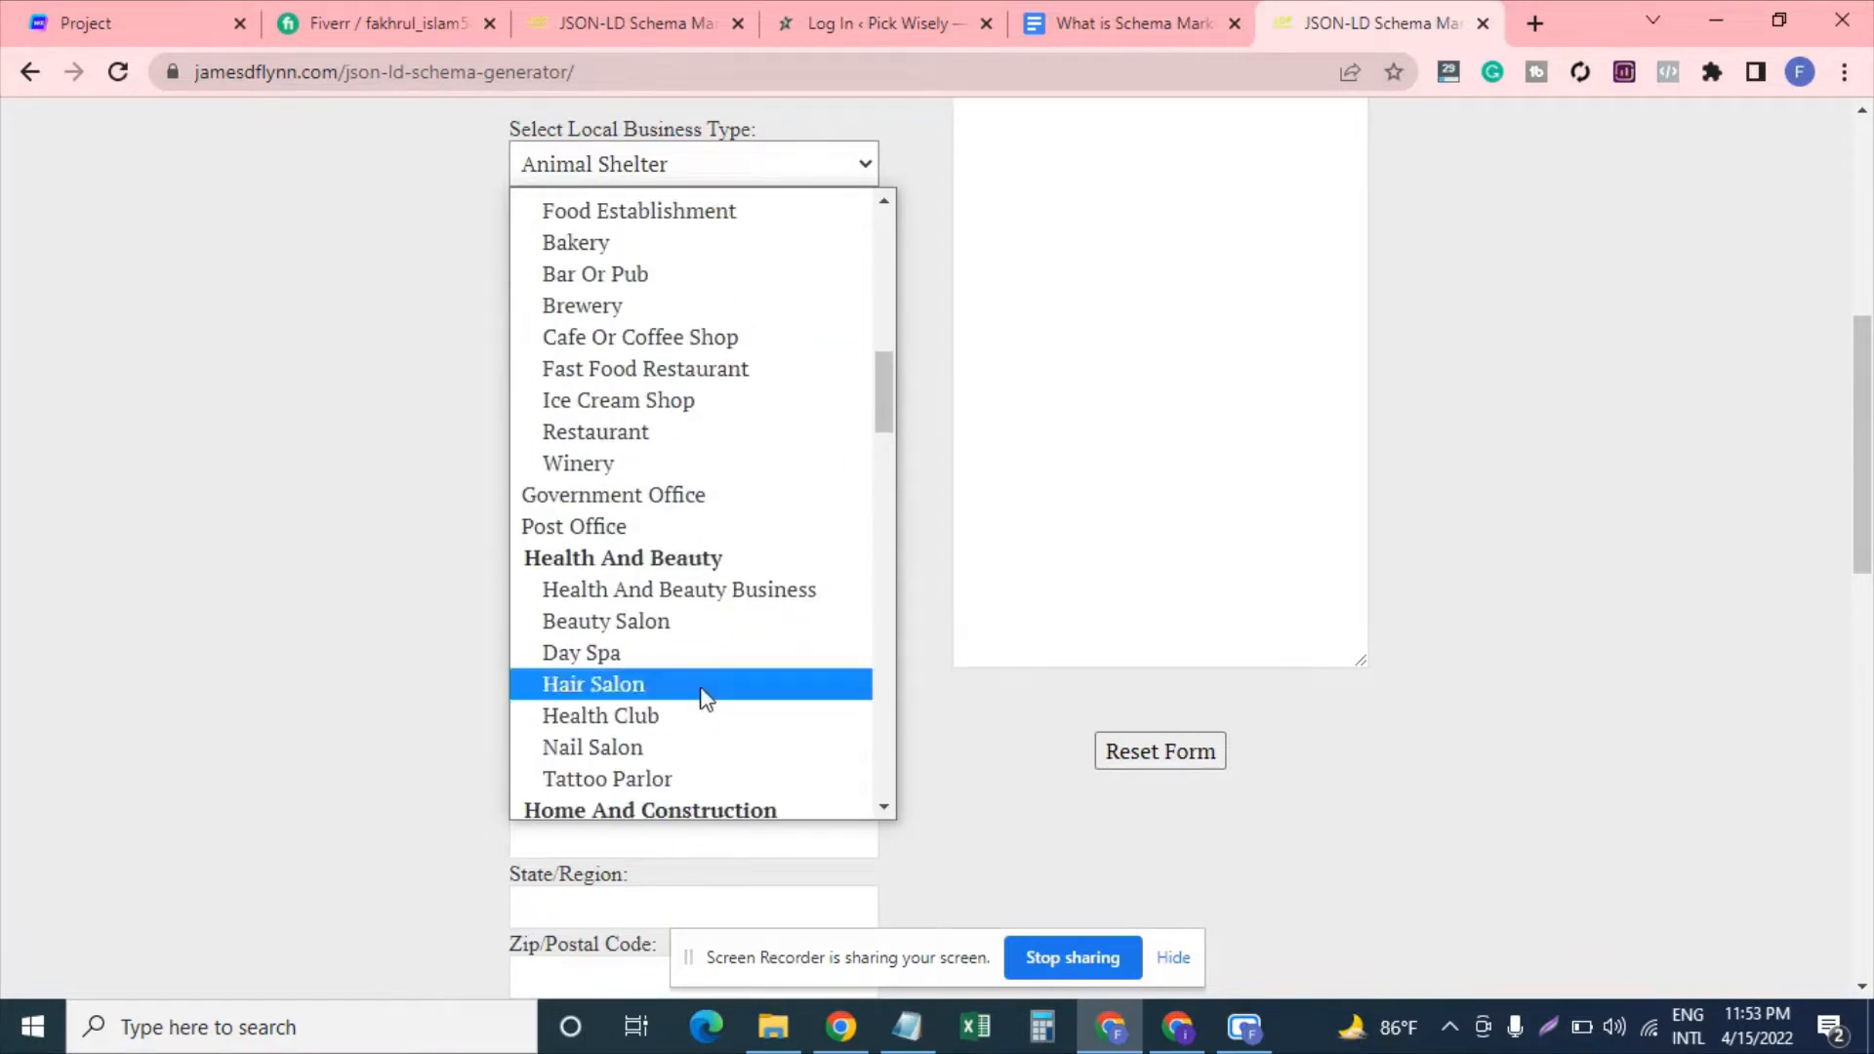
scroll(706, 696, "up", 3)
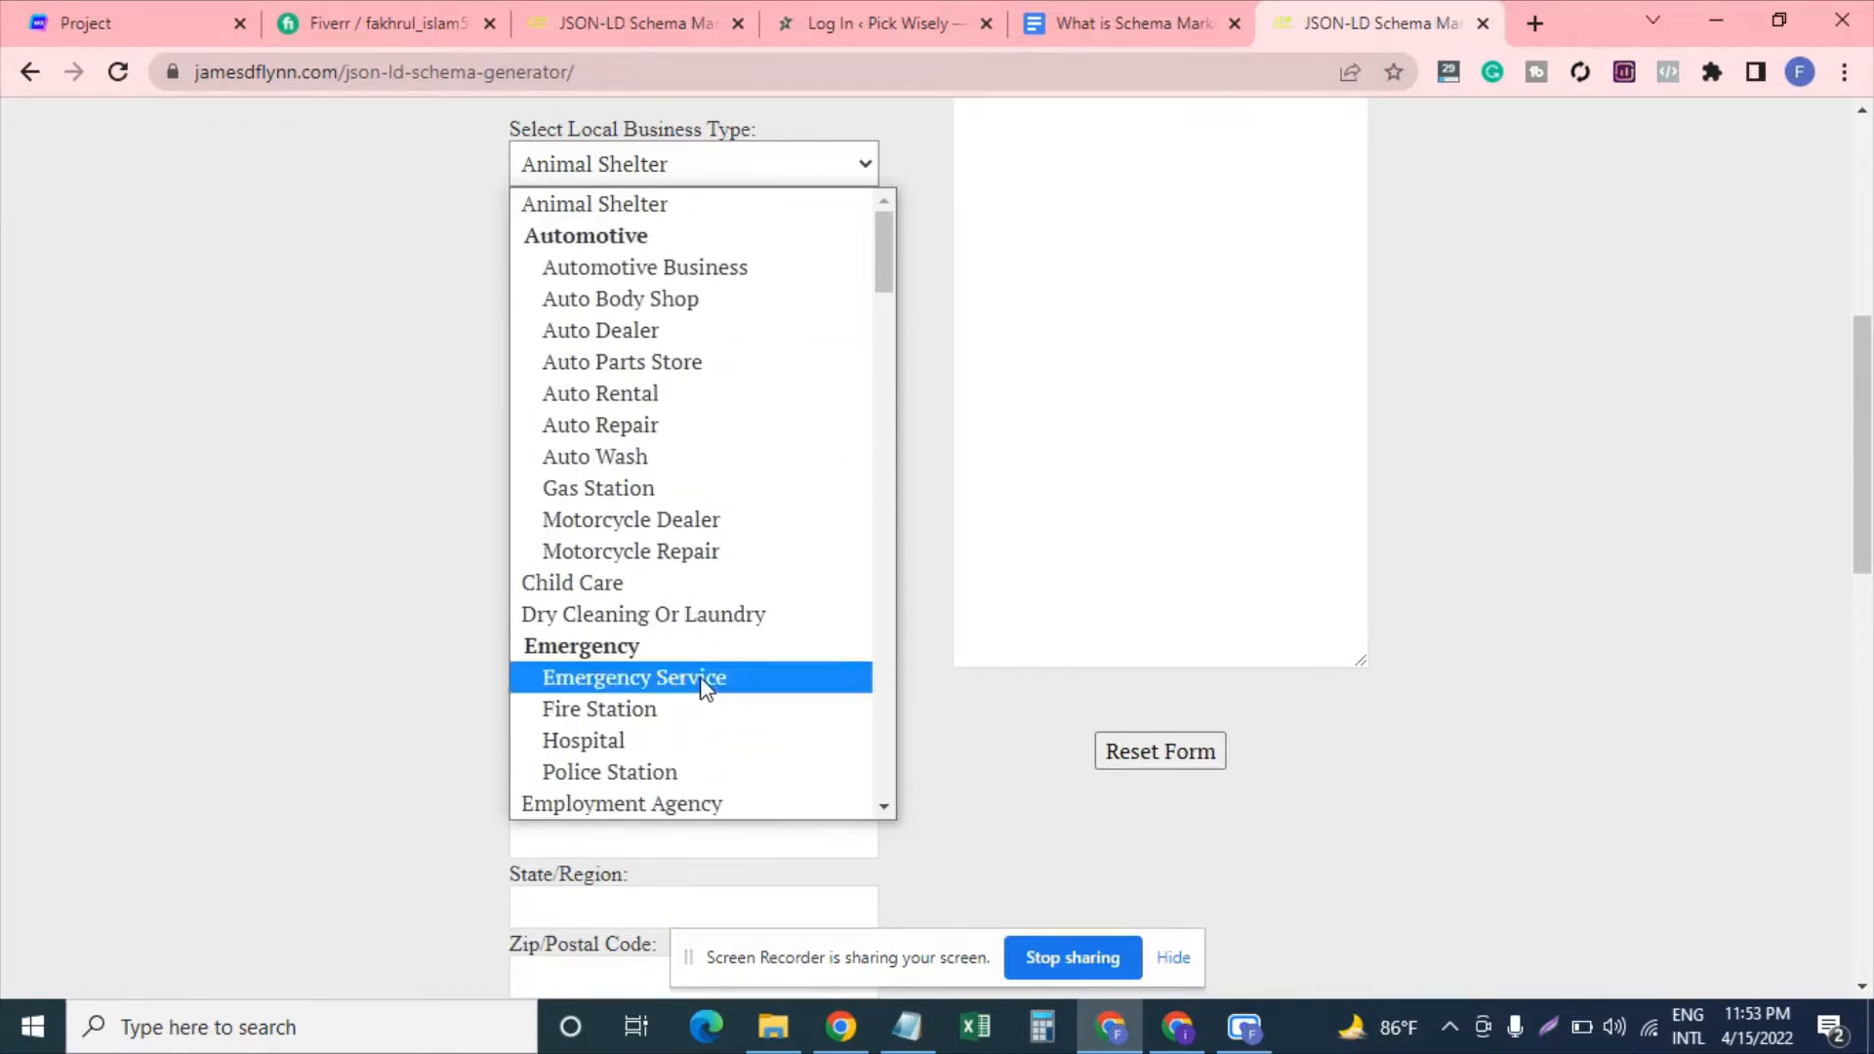
scroll(670, 459, "down", 5)
scroll(670, 459, "down", 3)
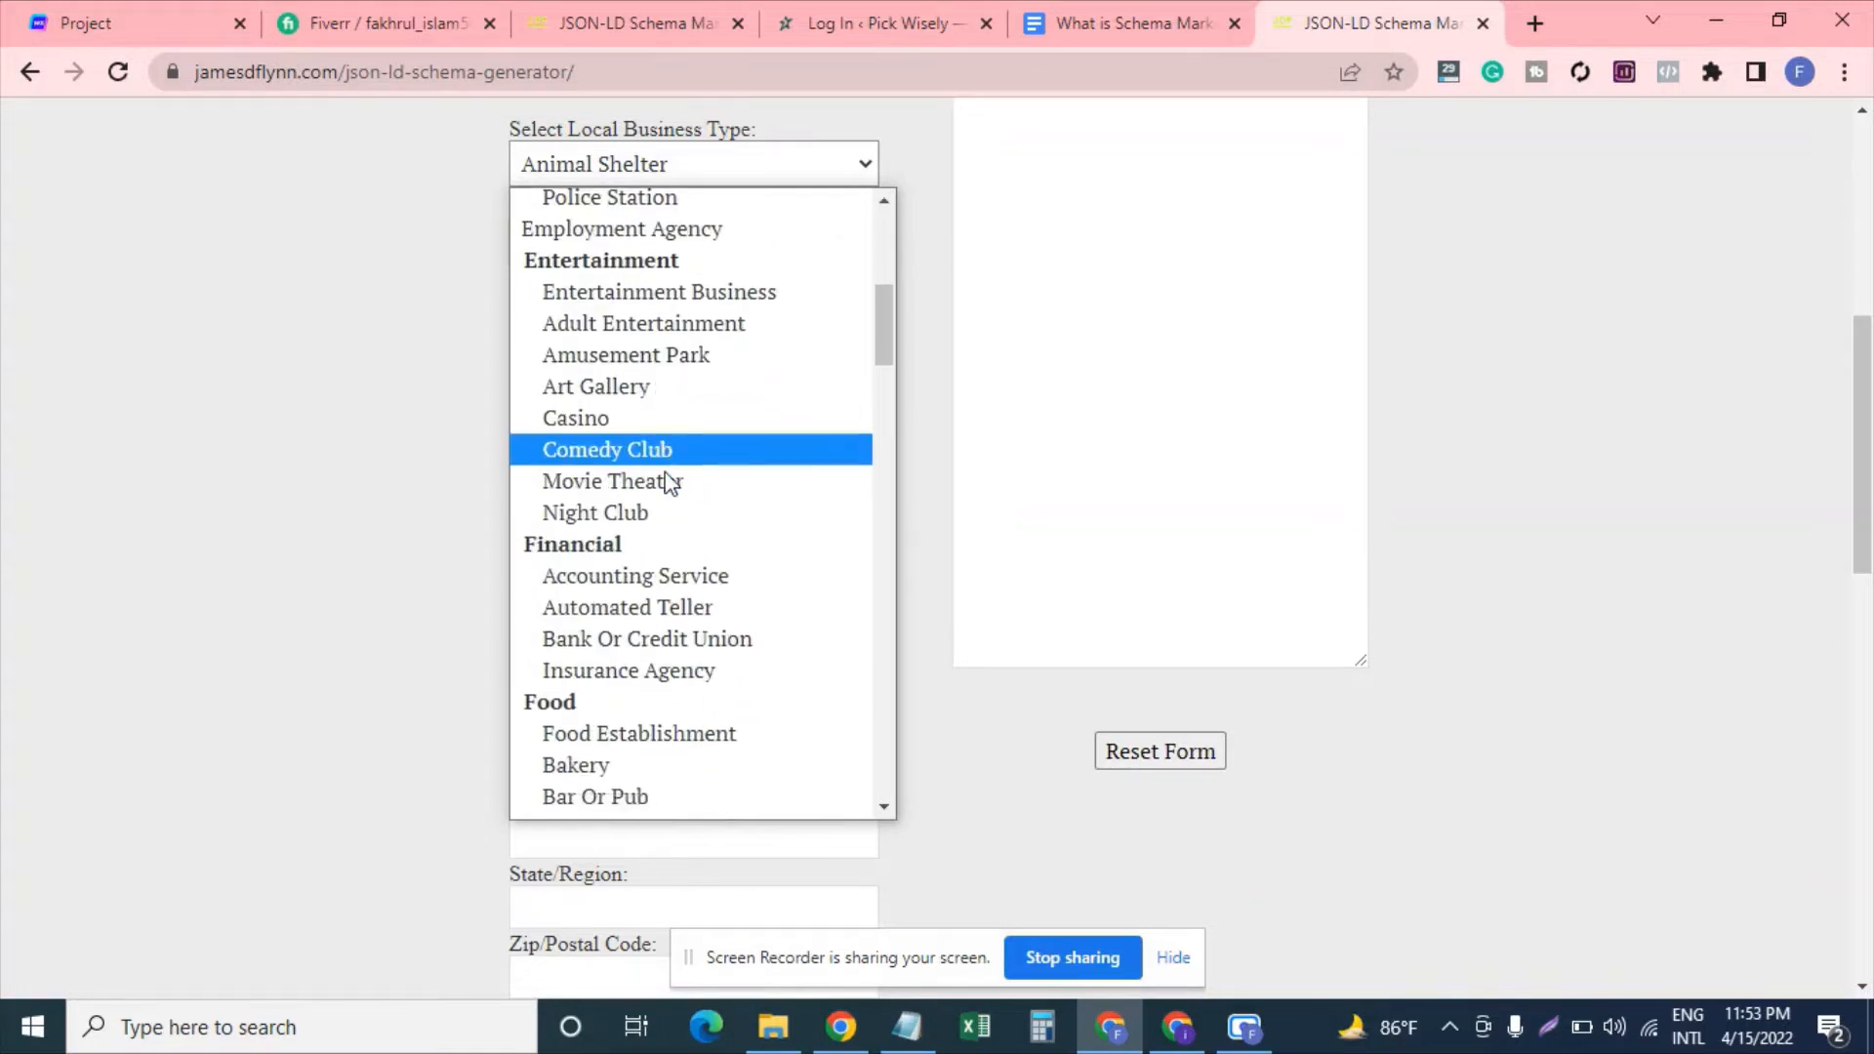
scroll(667, 480, "down", 6)
scroll(669, 481, "up", 6)
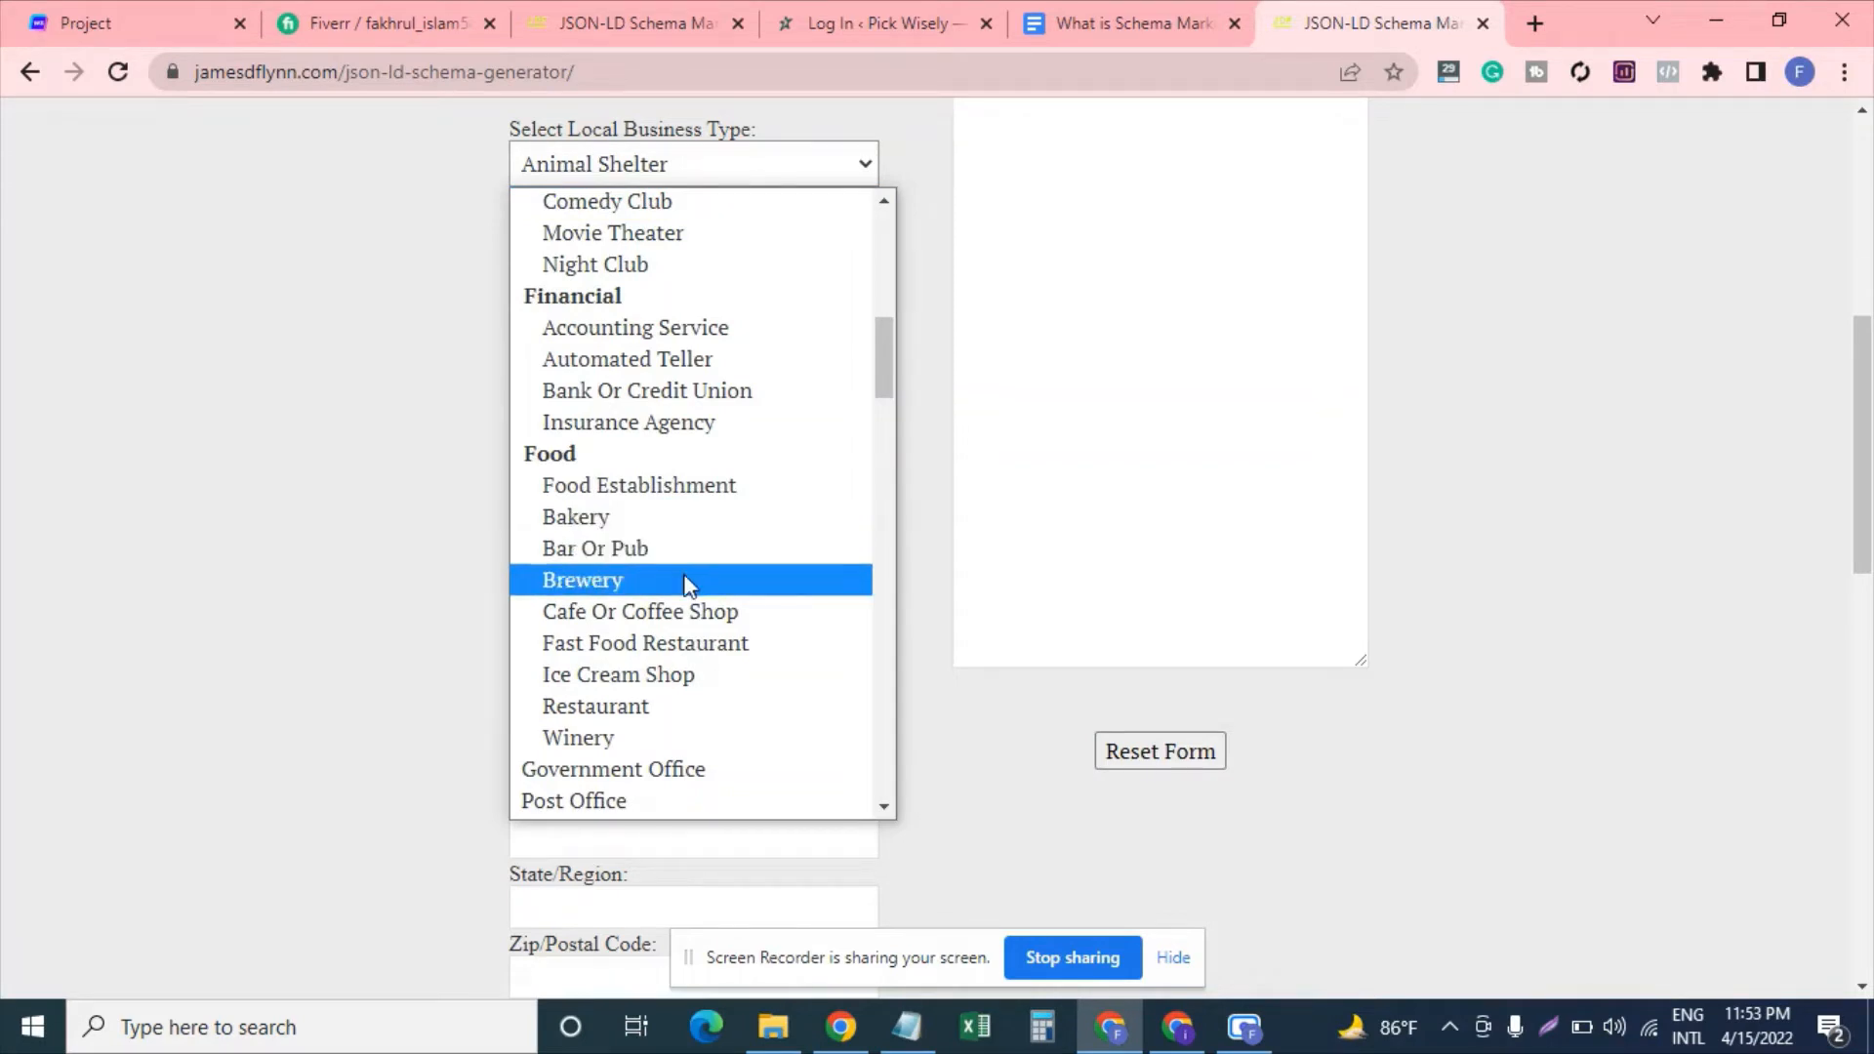
left_click(730, 649)
- Open the iEatery website, ieatery.com.bd, in a new browser tab
scroll(624, 513, "up", 1)
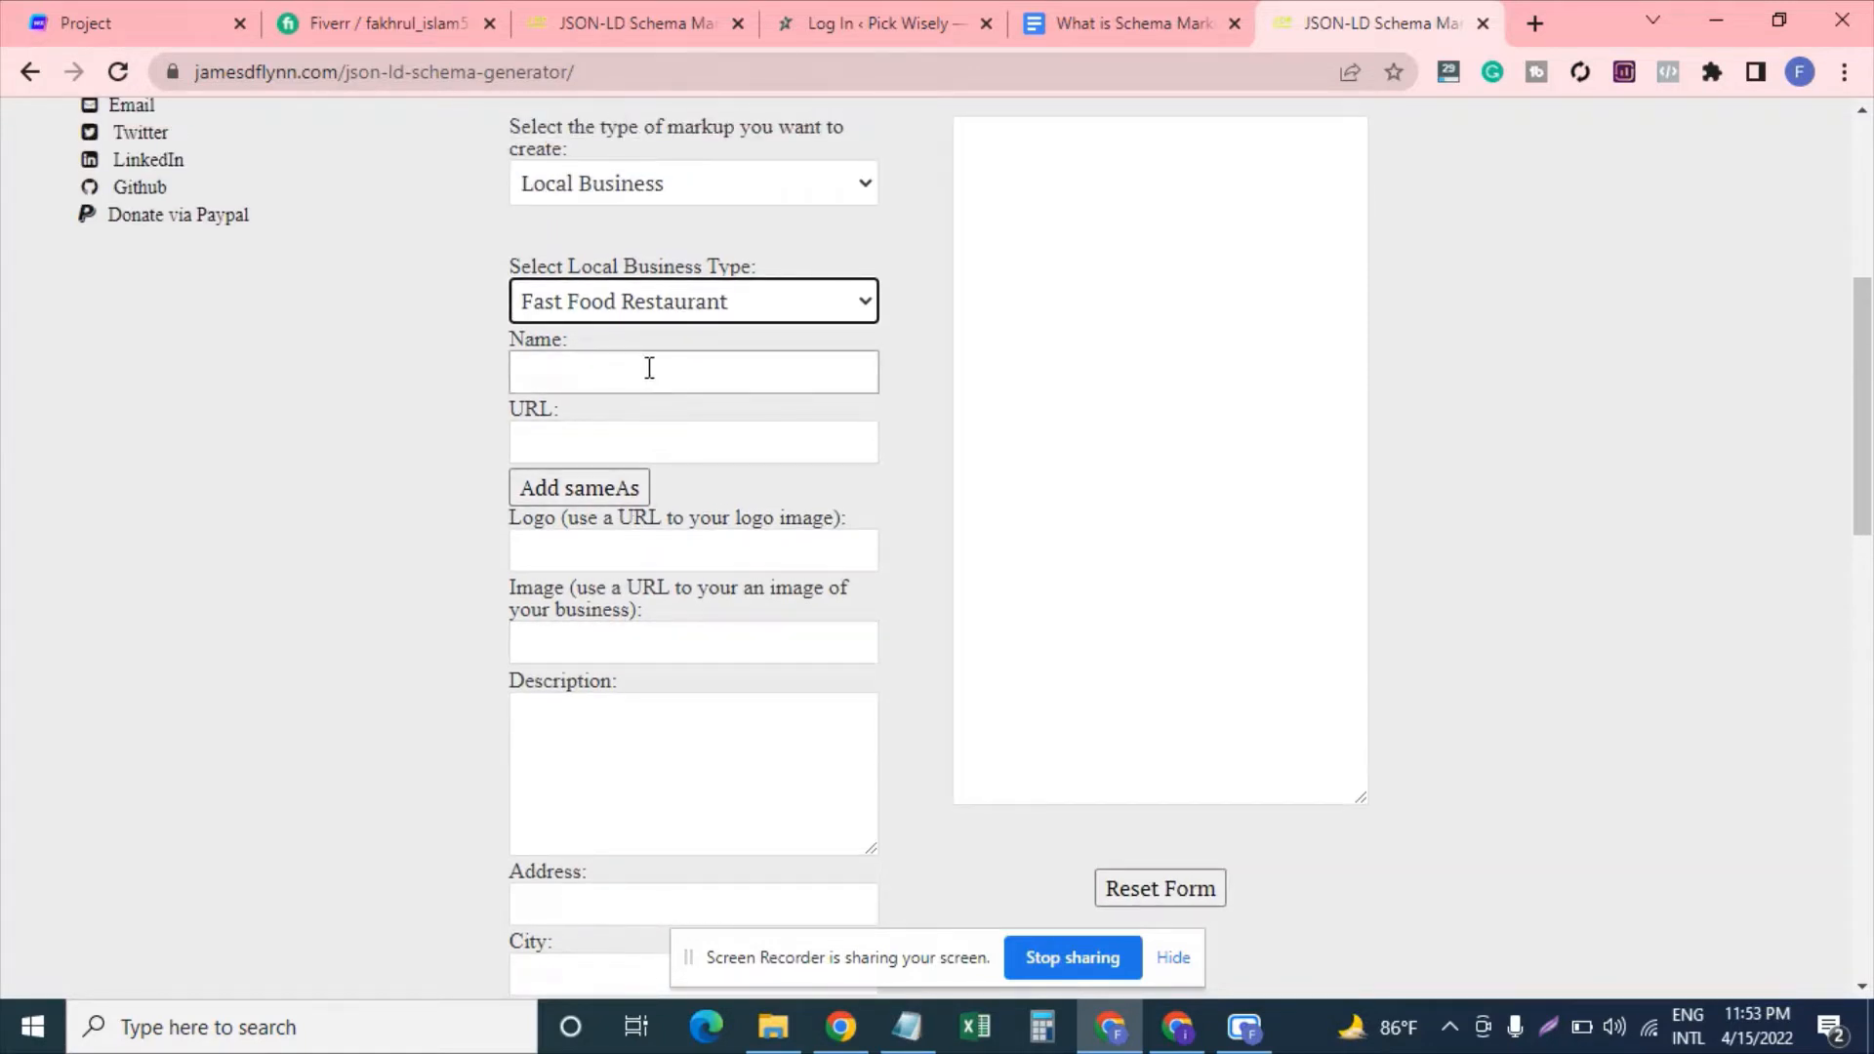
left_click(649, 368)
left_click(462, 394)
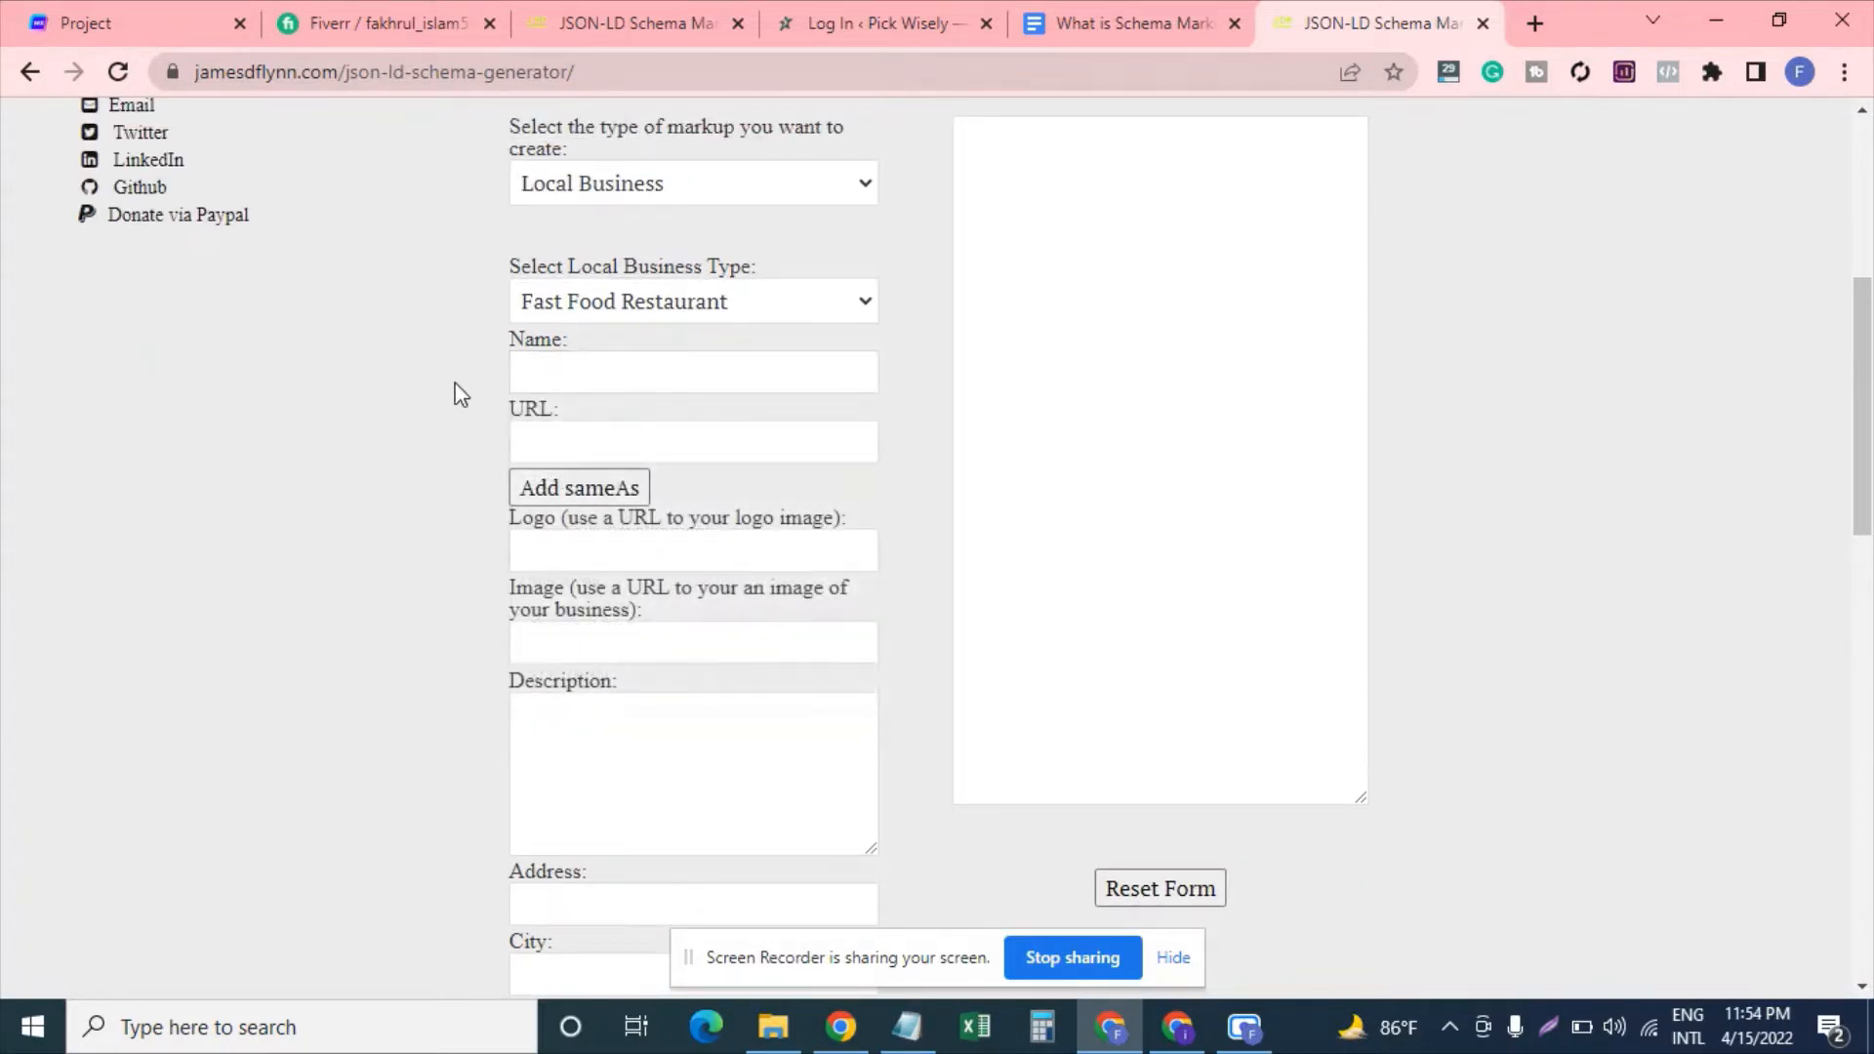
left_click(542, 381)
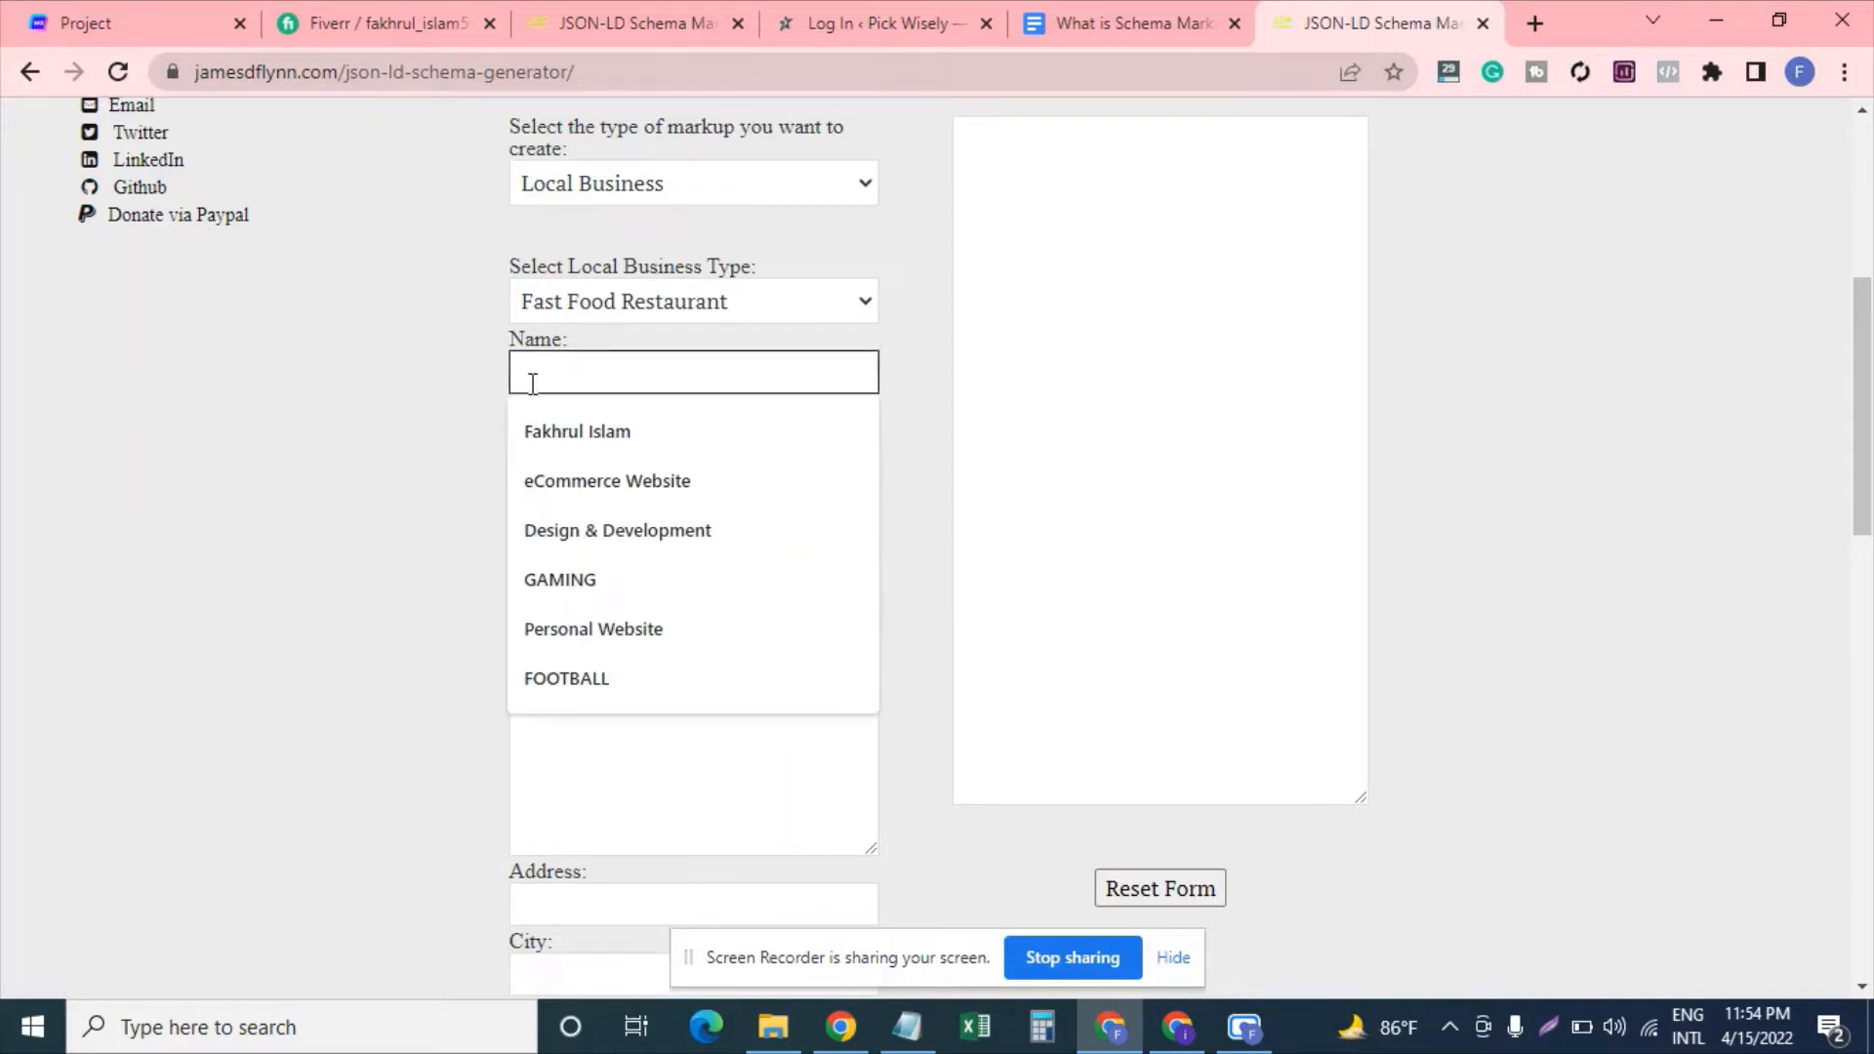
left_click(1536, 23)
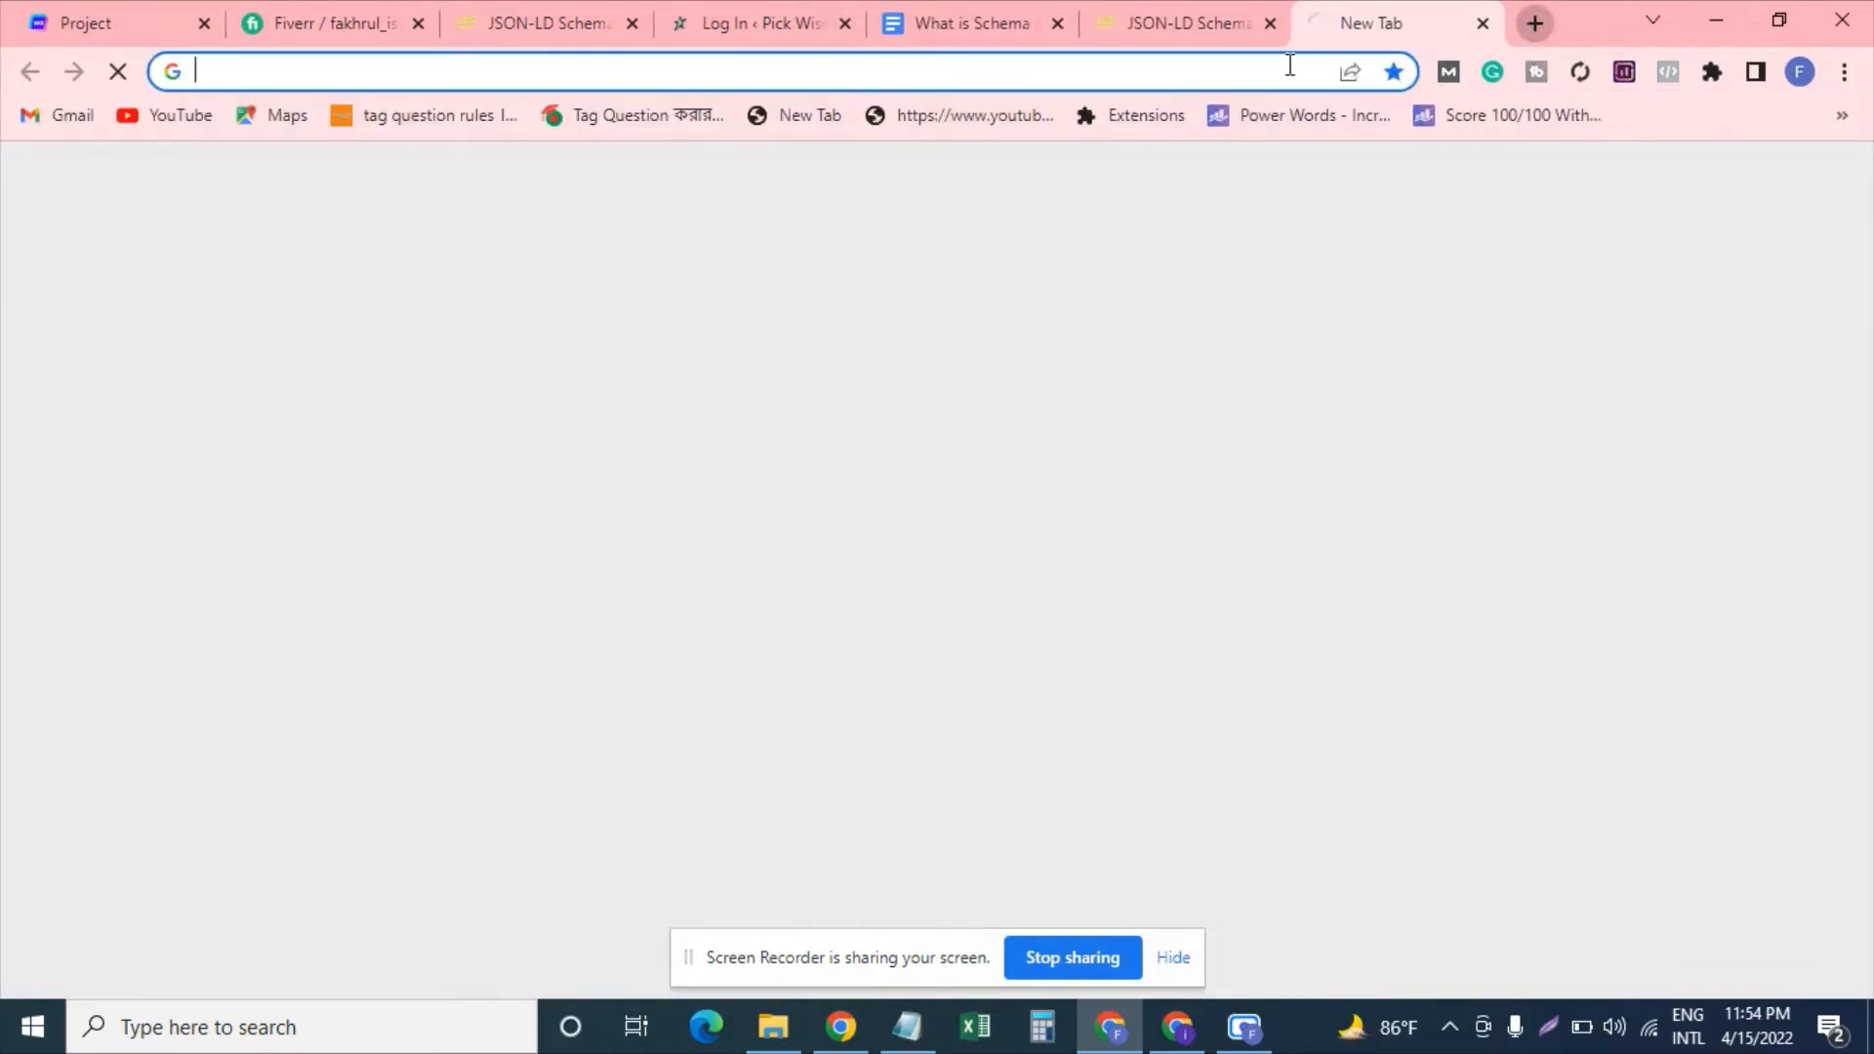
type("i")
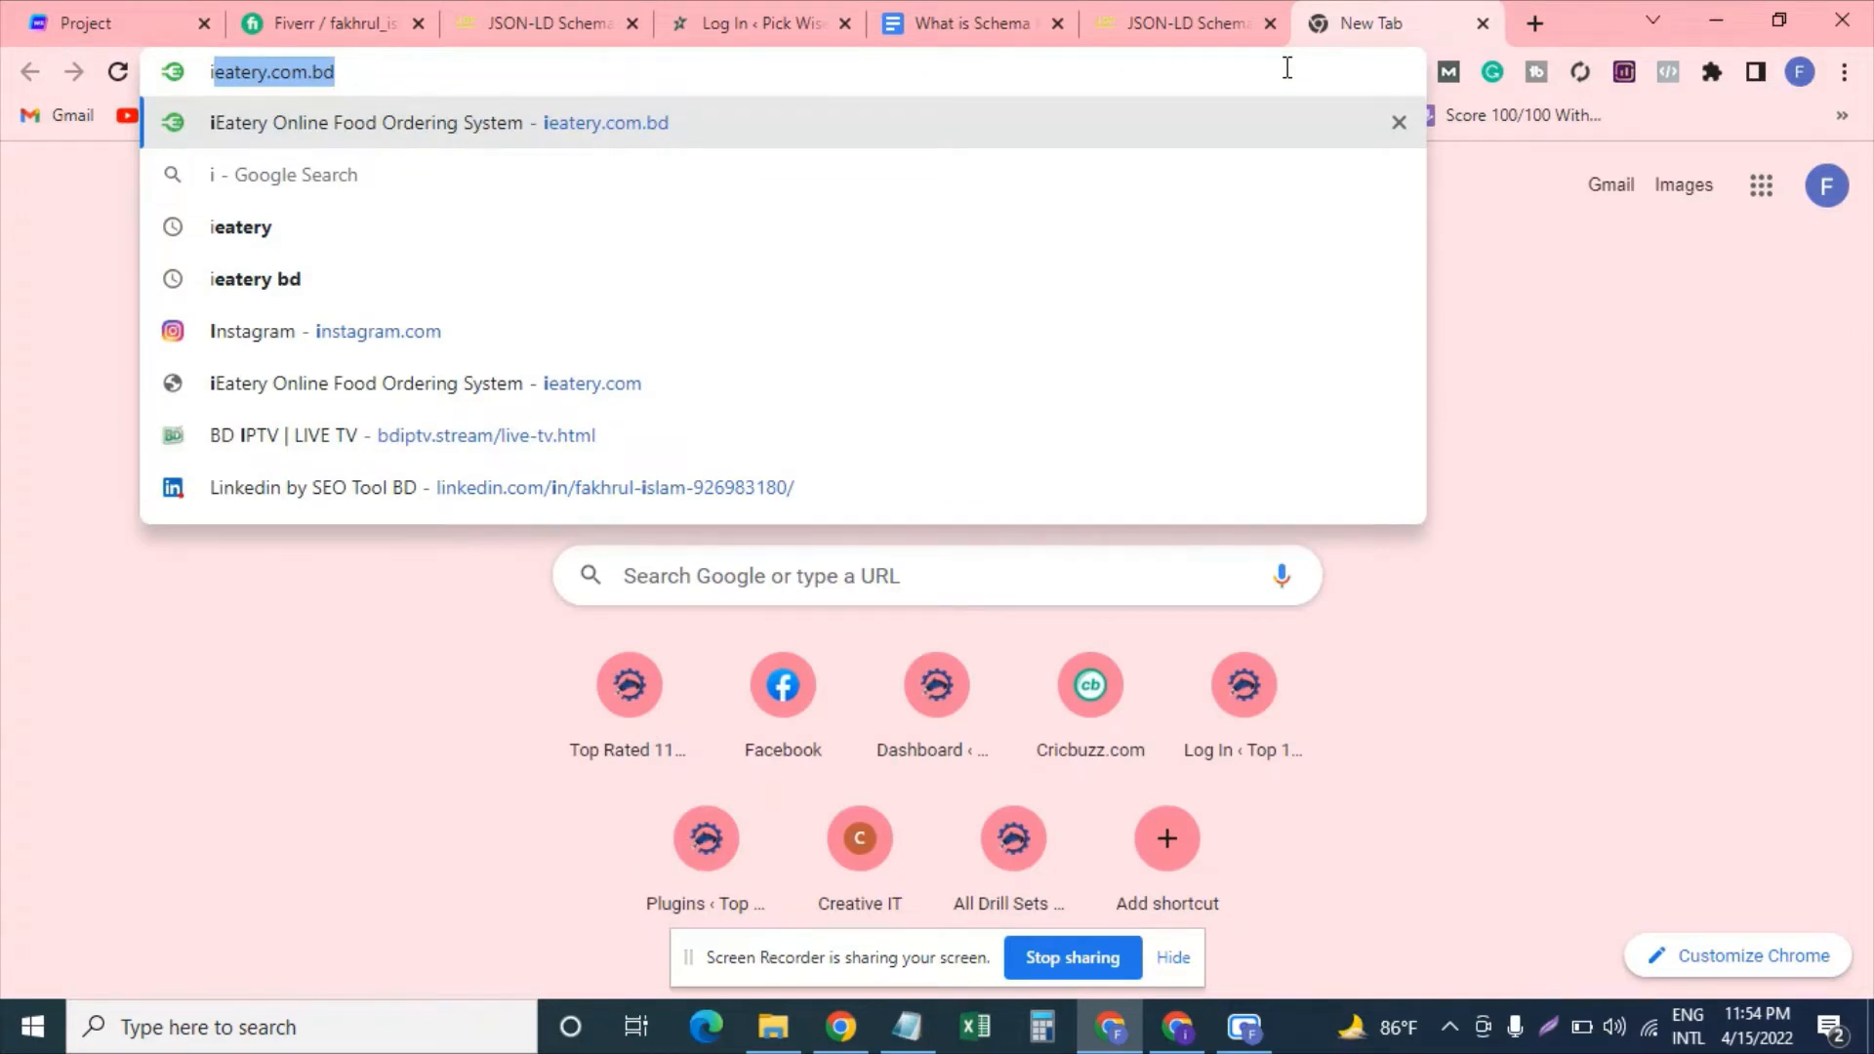
key("Return")
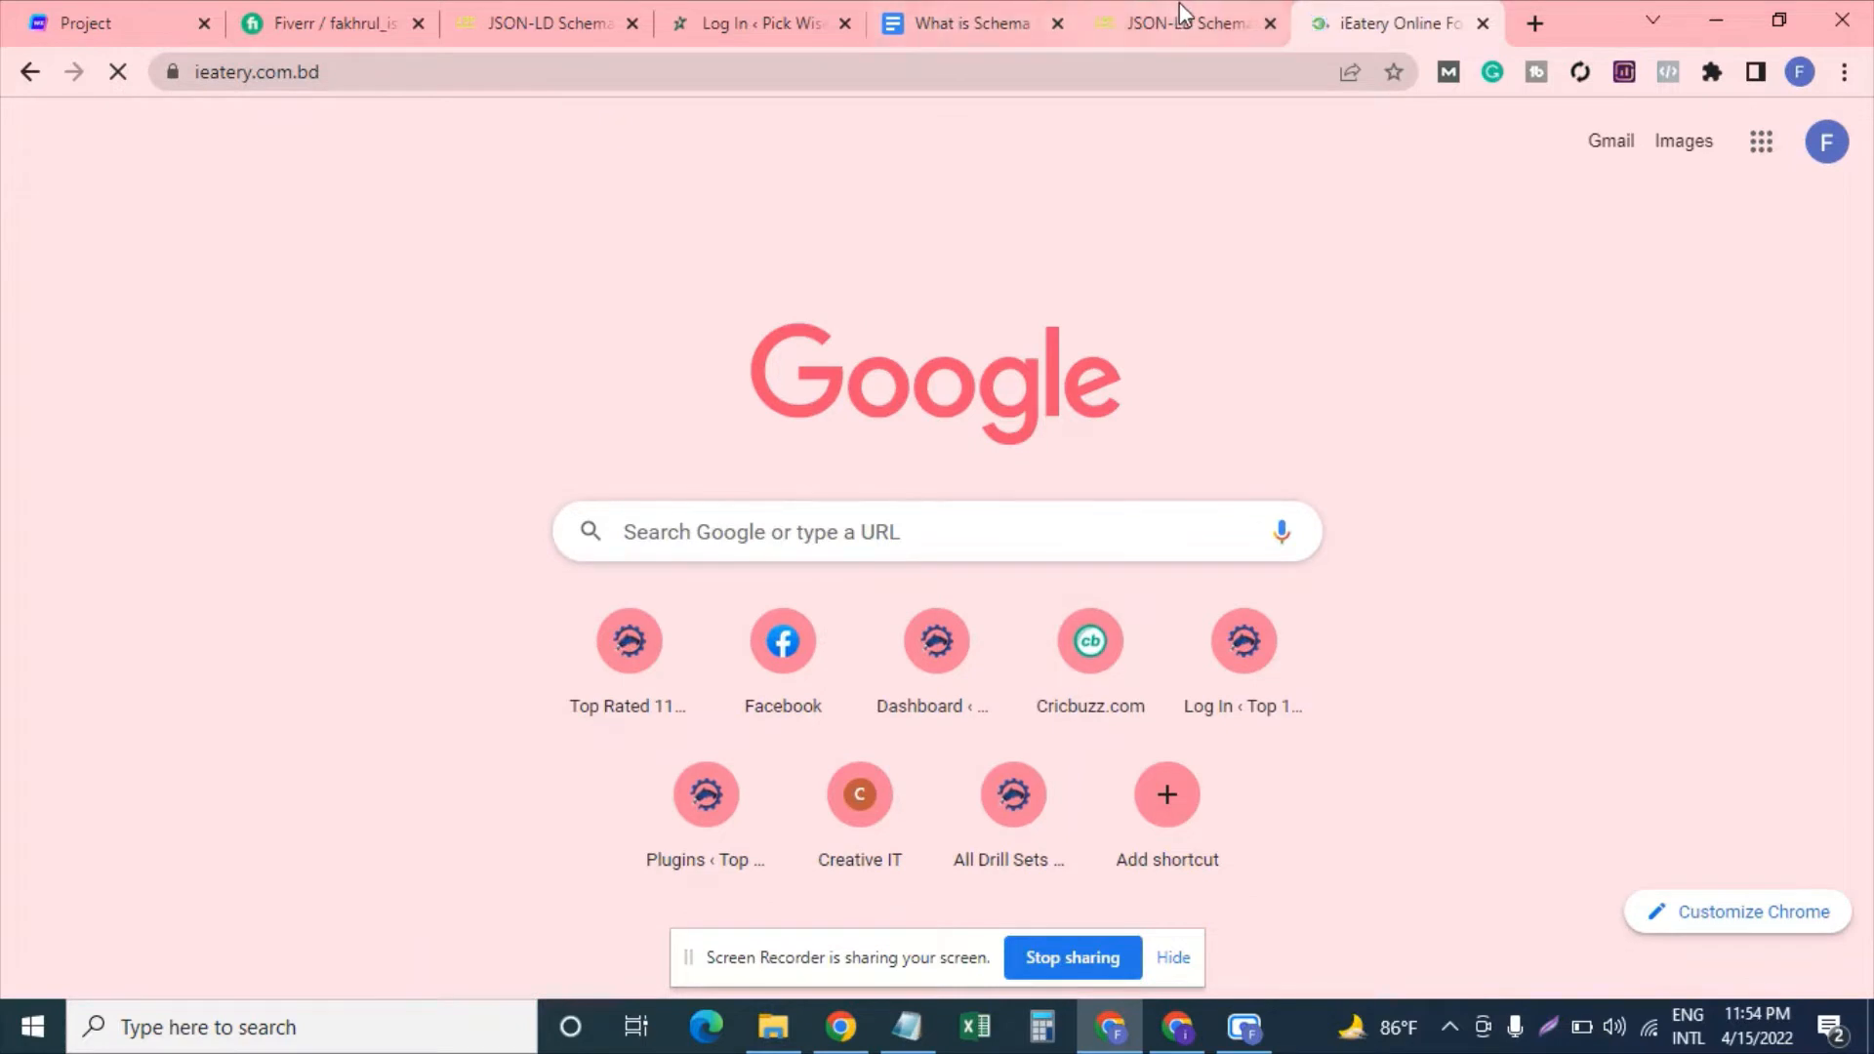
- Return to the schema generator and enter iEatery BD as the business name
left_click(1179, 11)
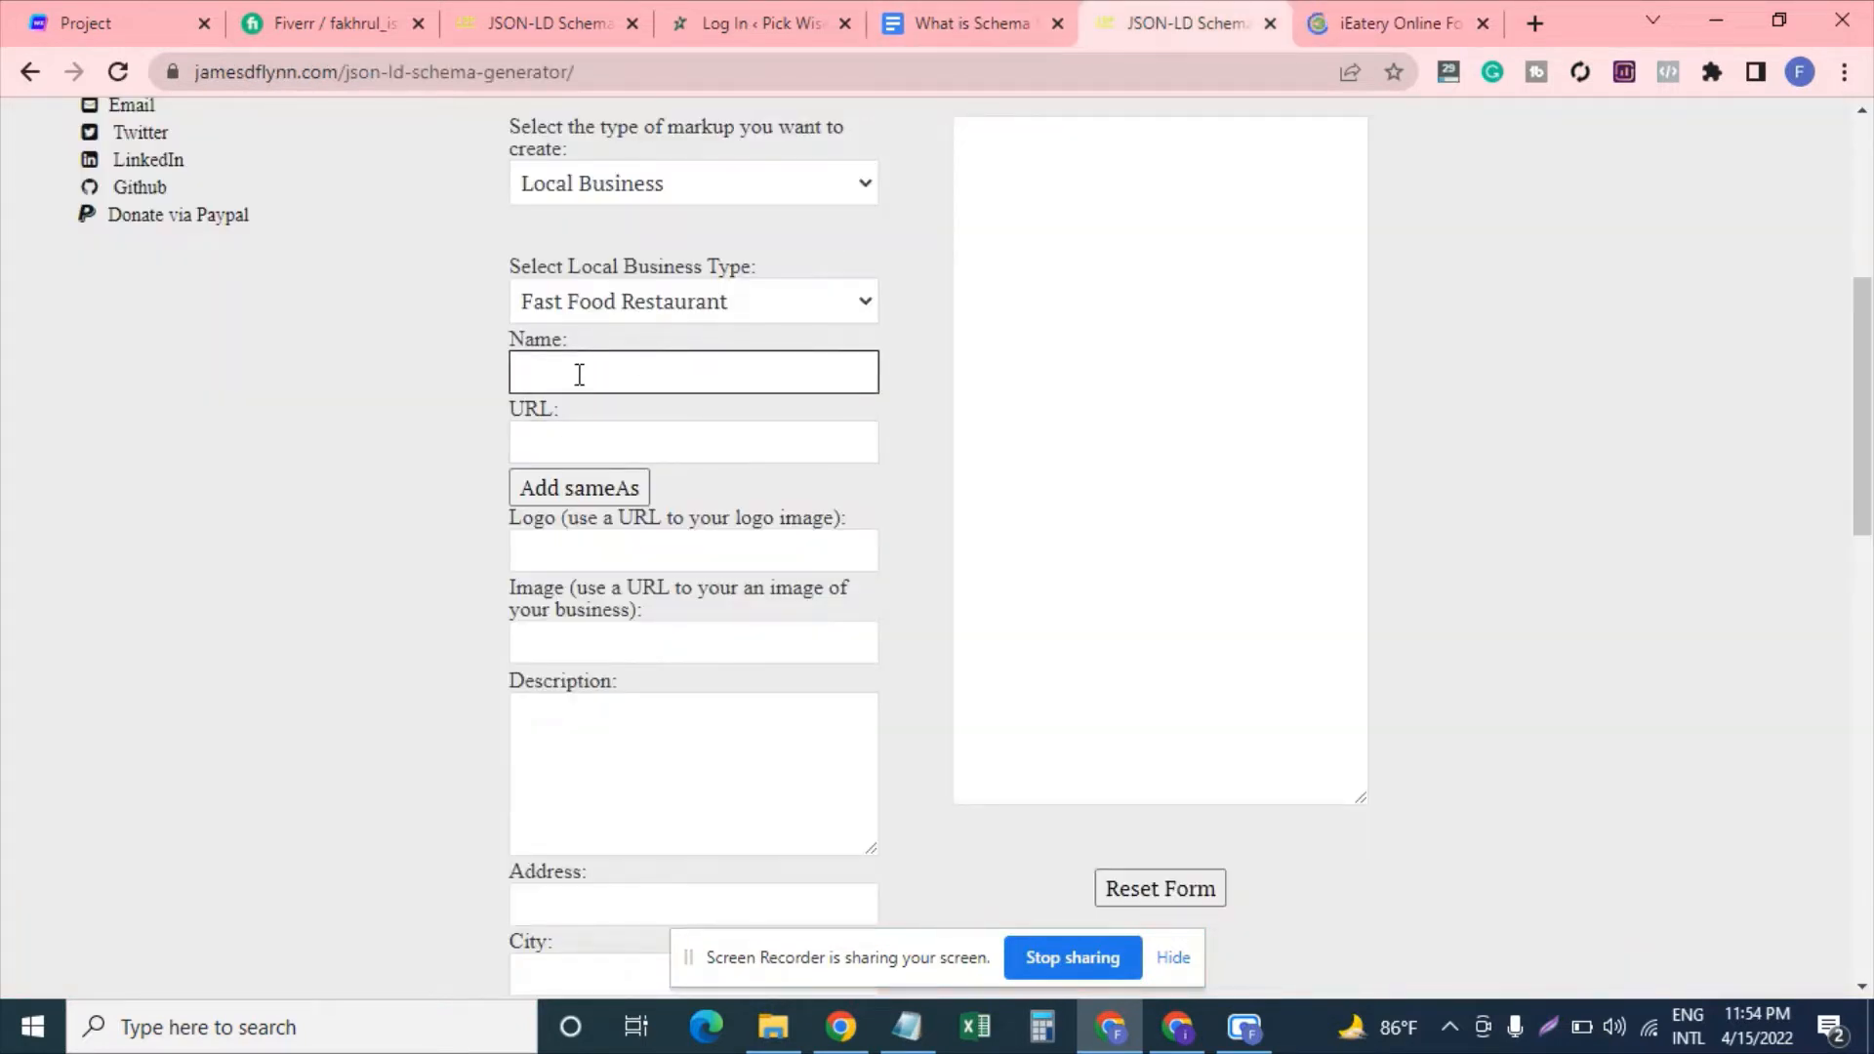
type("i")
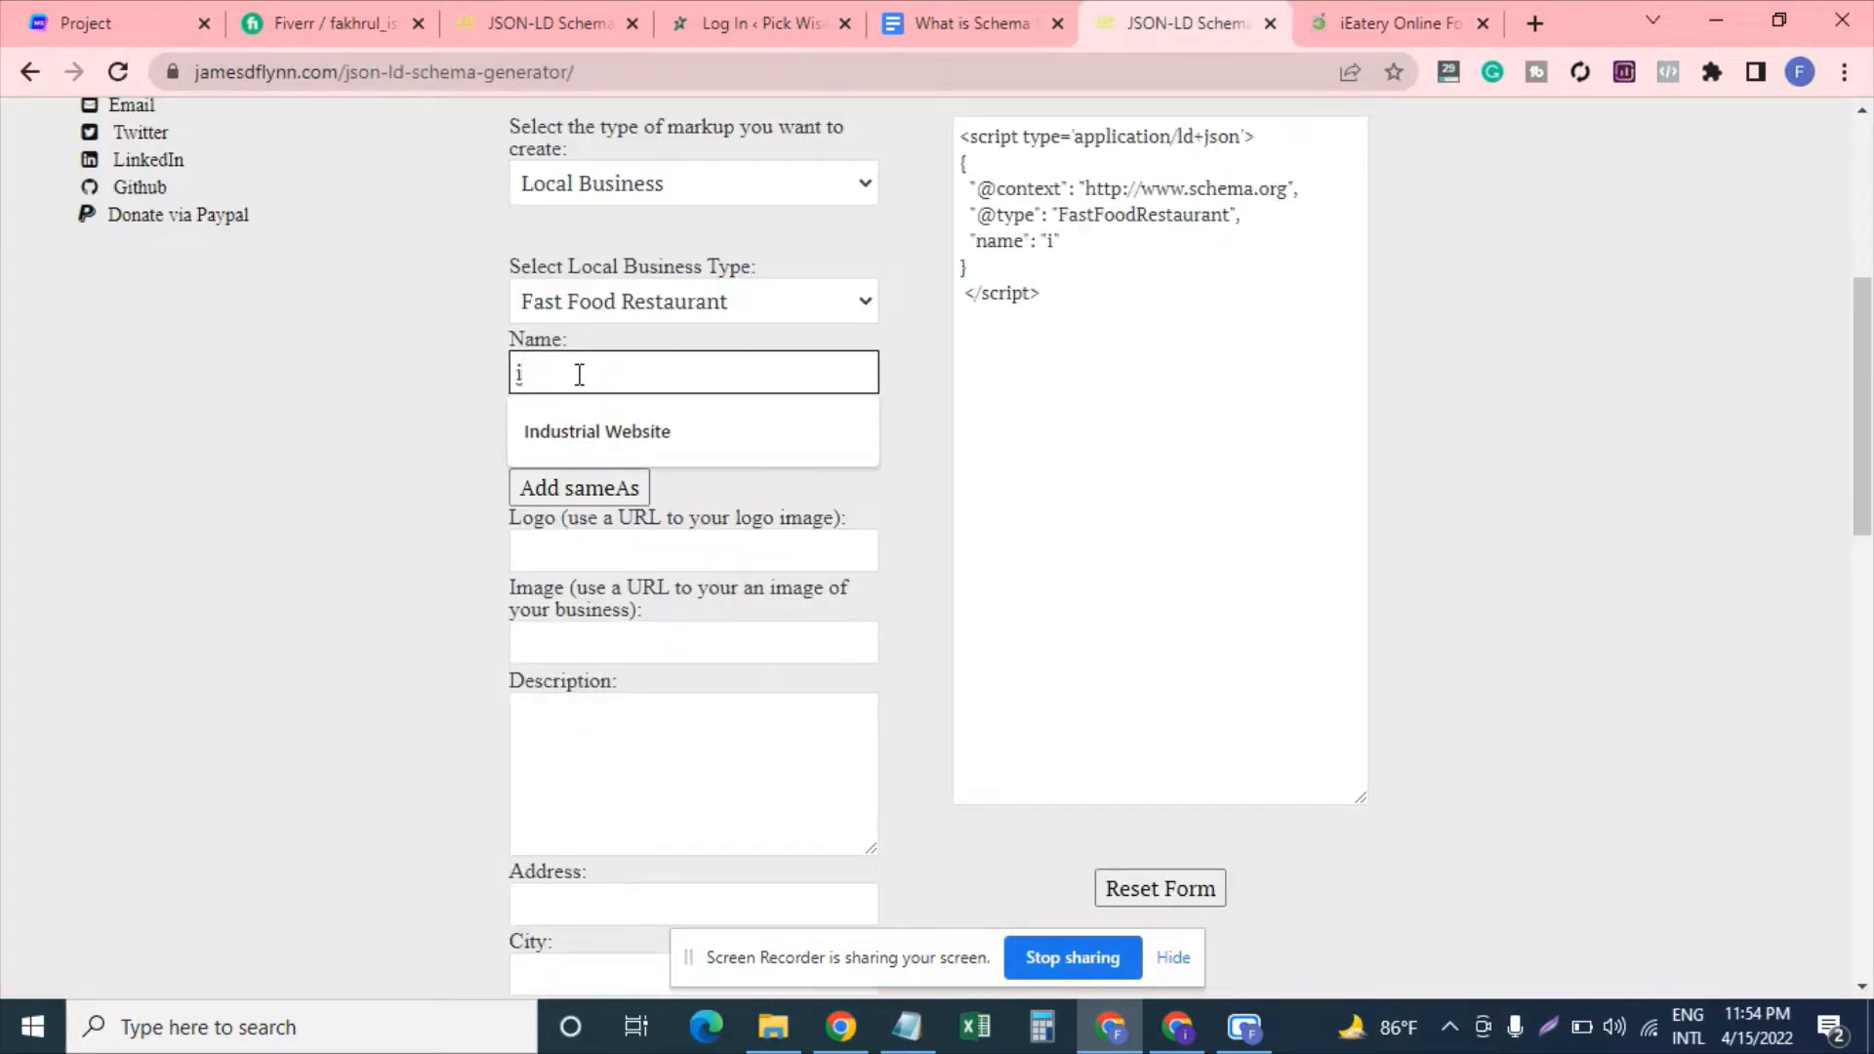
type("Eater")
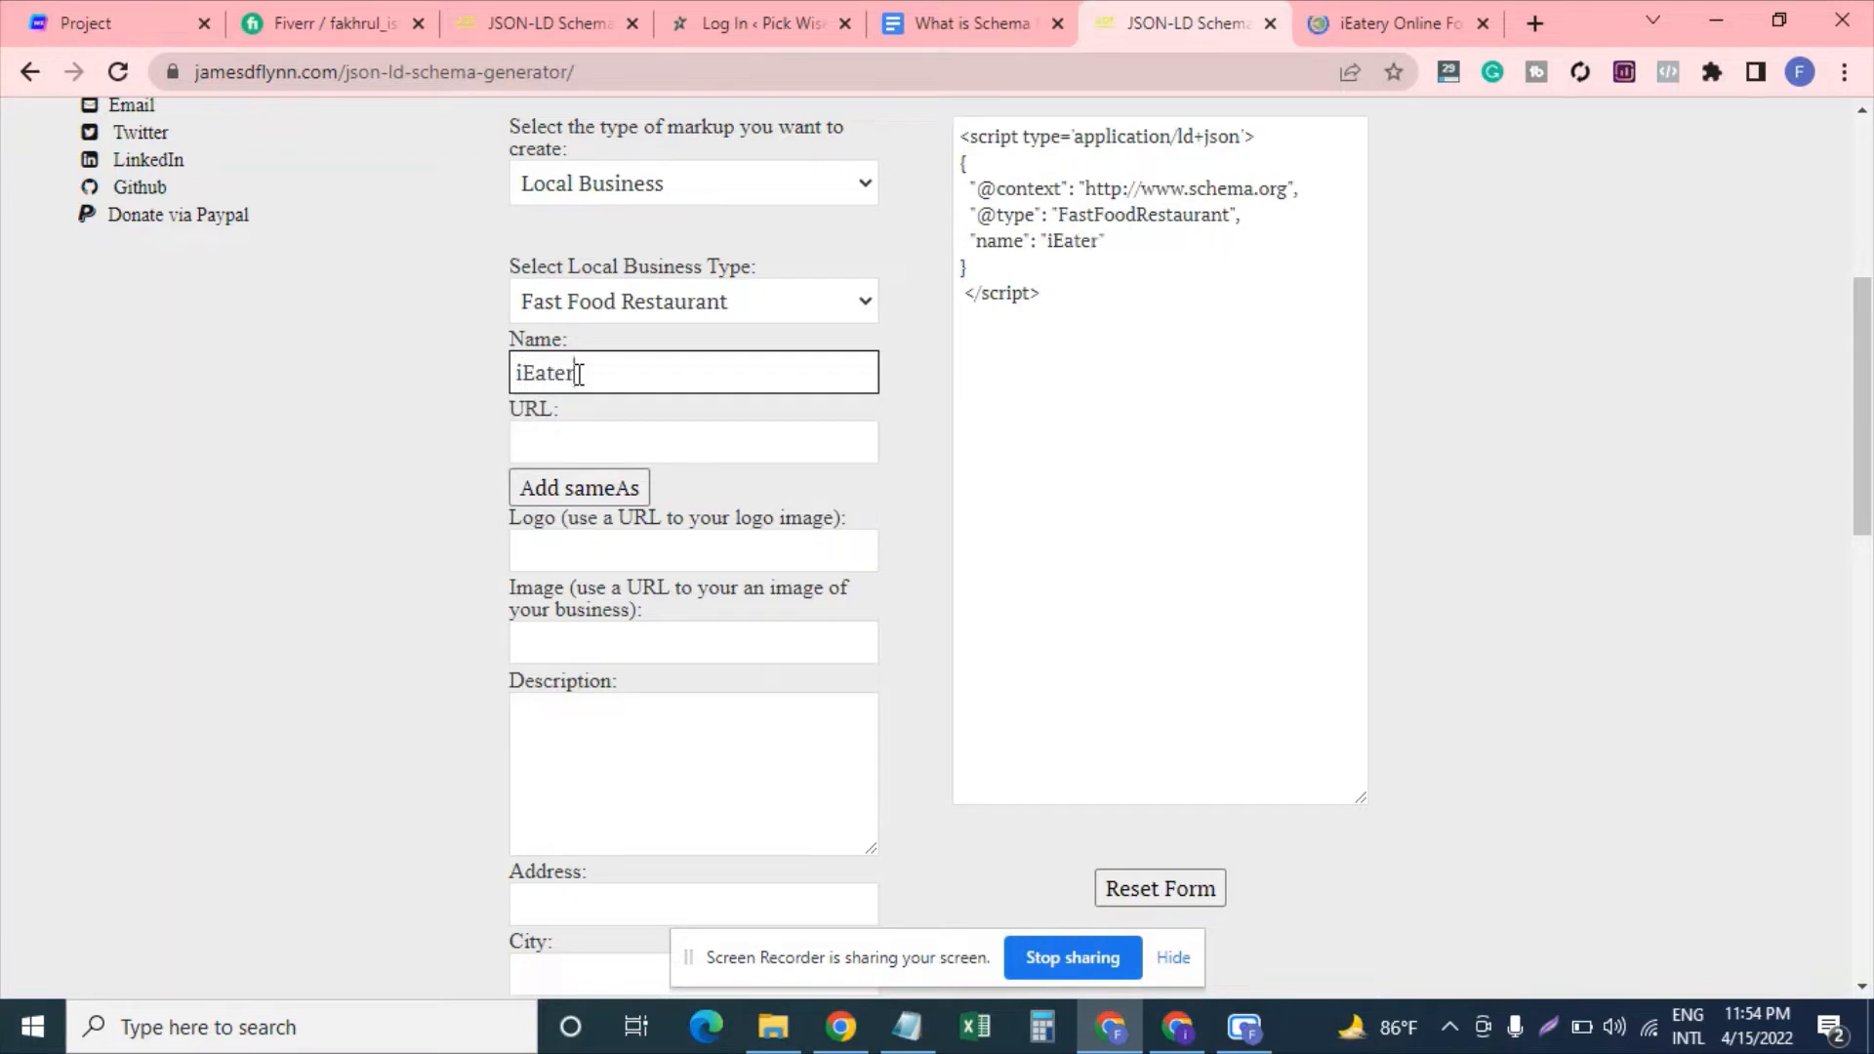
type("y BD")
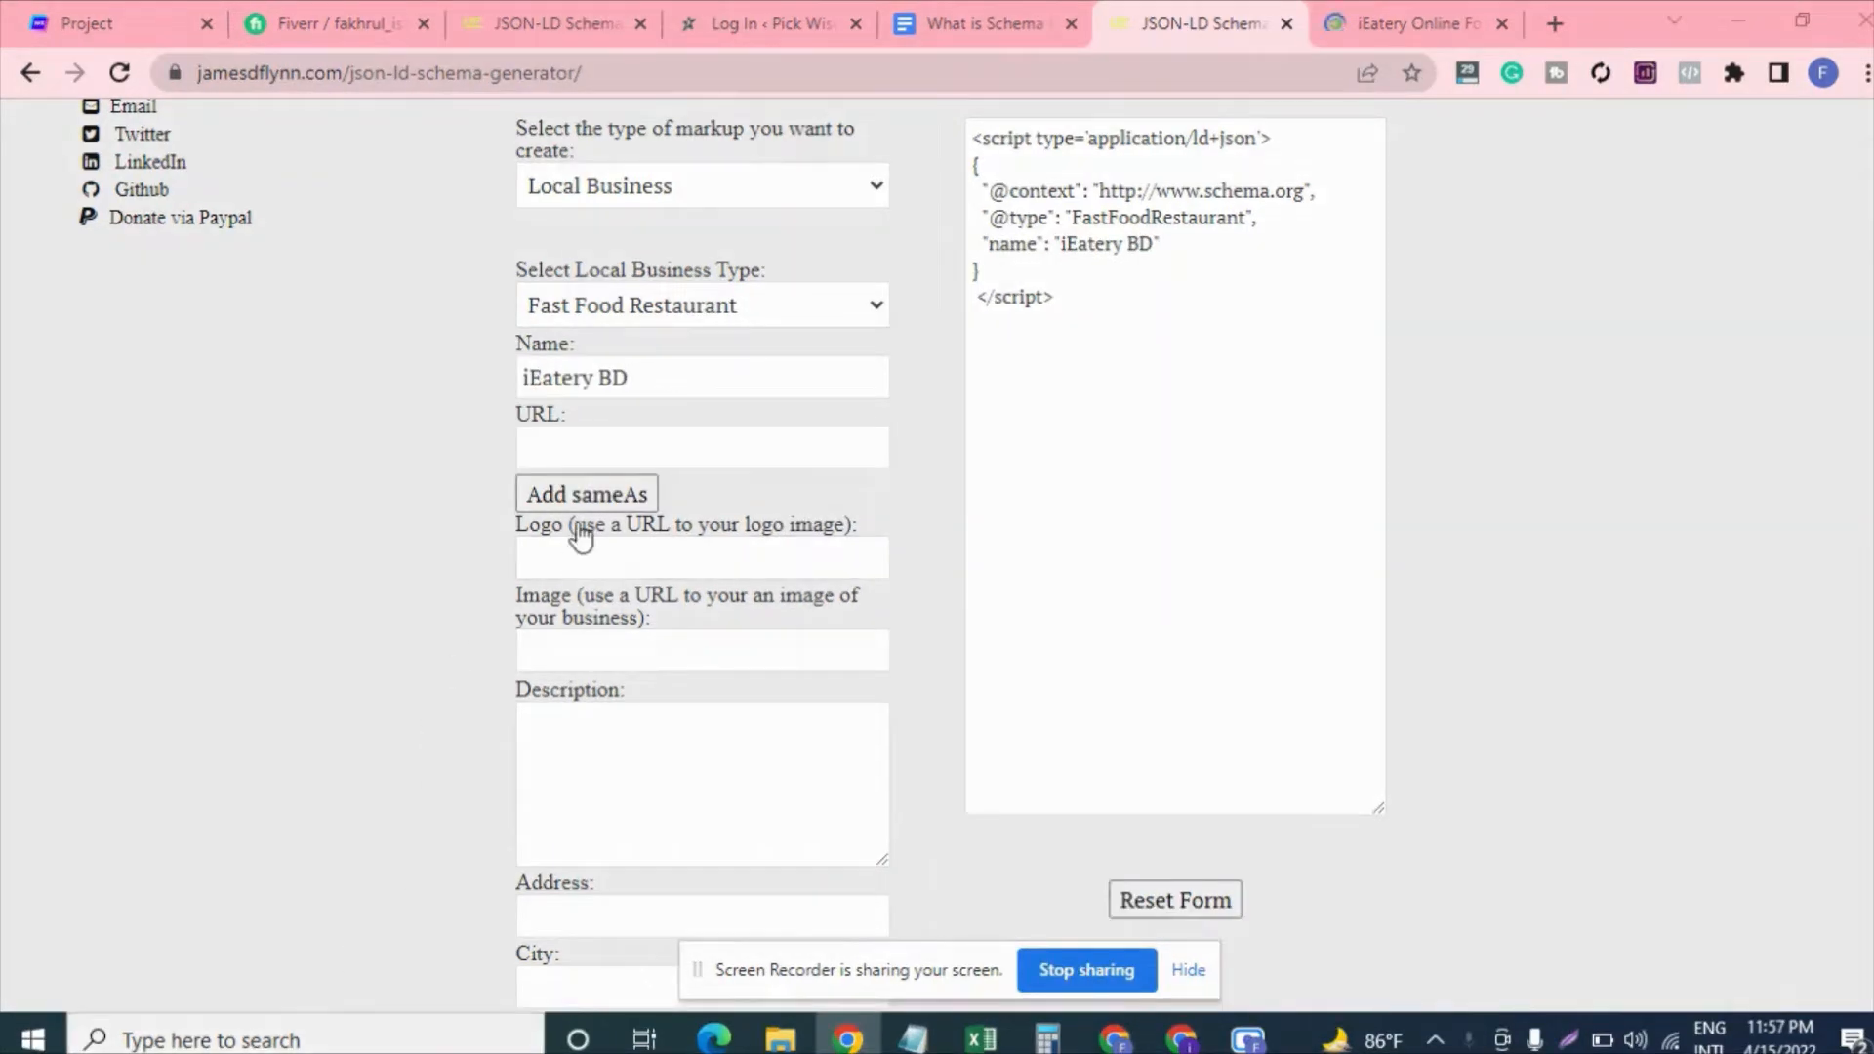
scroll(581, 531, "up", 1)
left_click(582, 532)
scroll(582, 531, "down", 1)
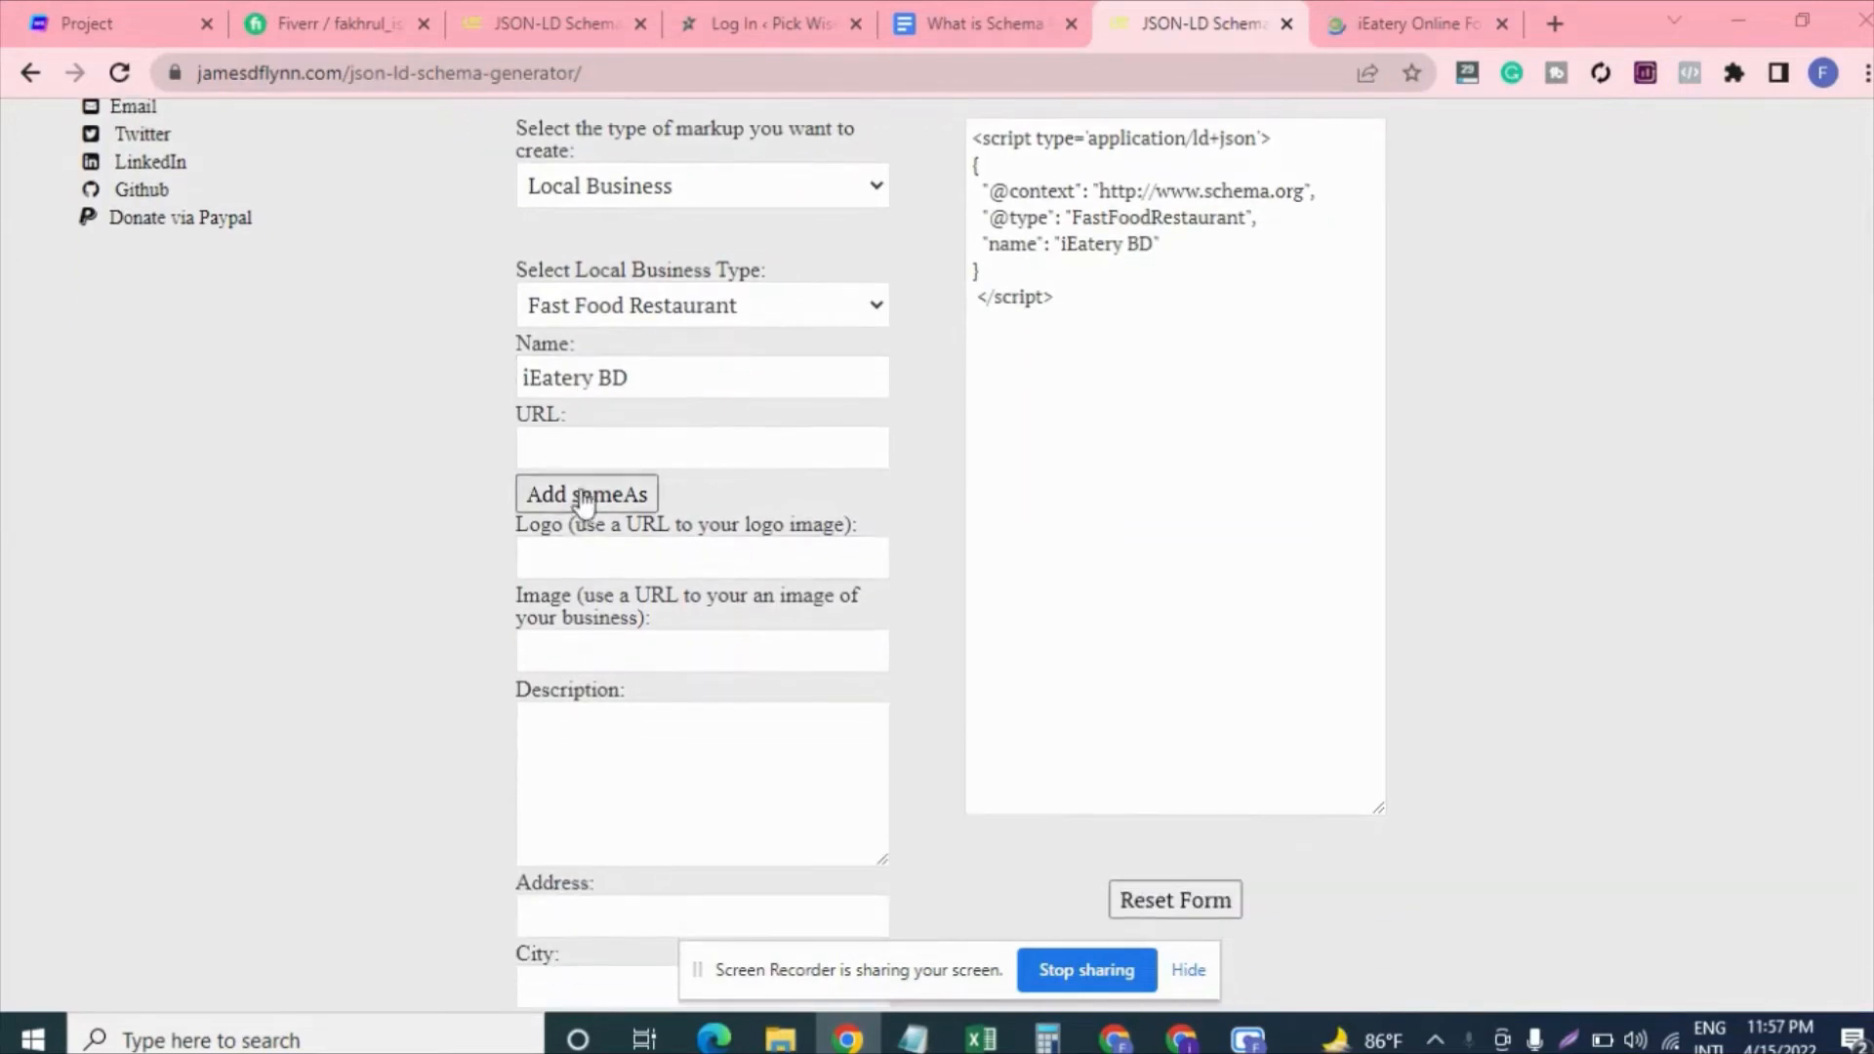
left_click(582, 445)
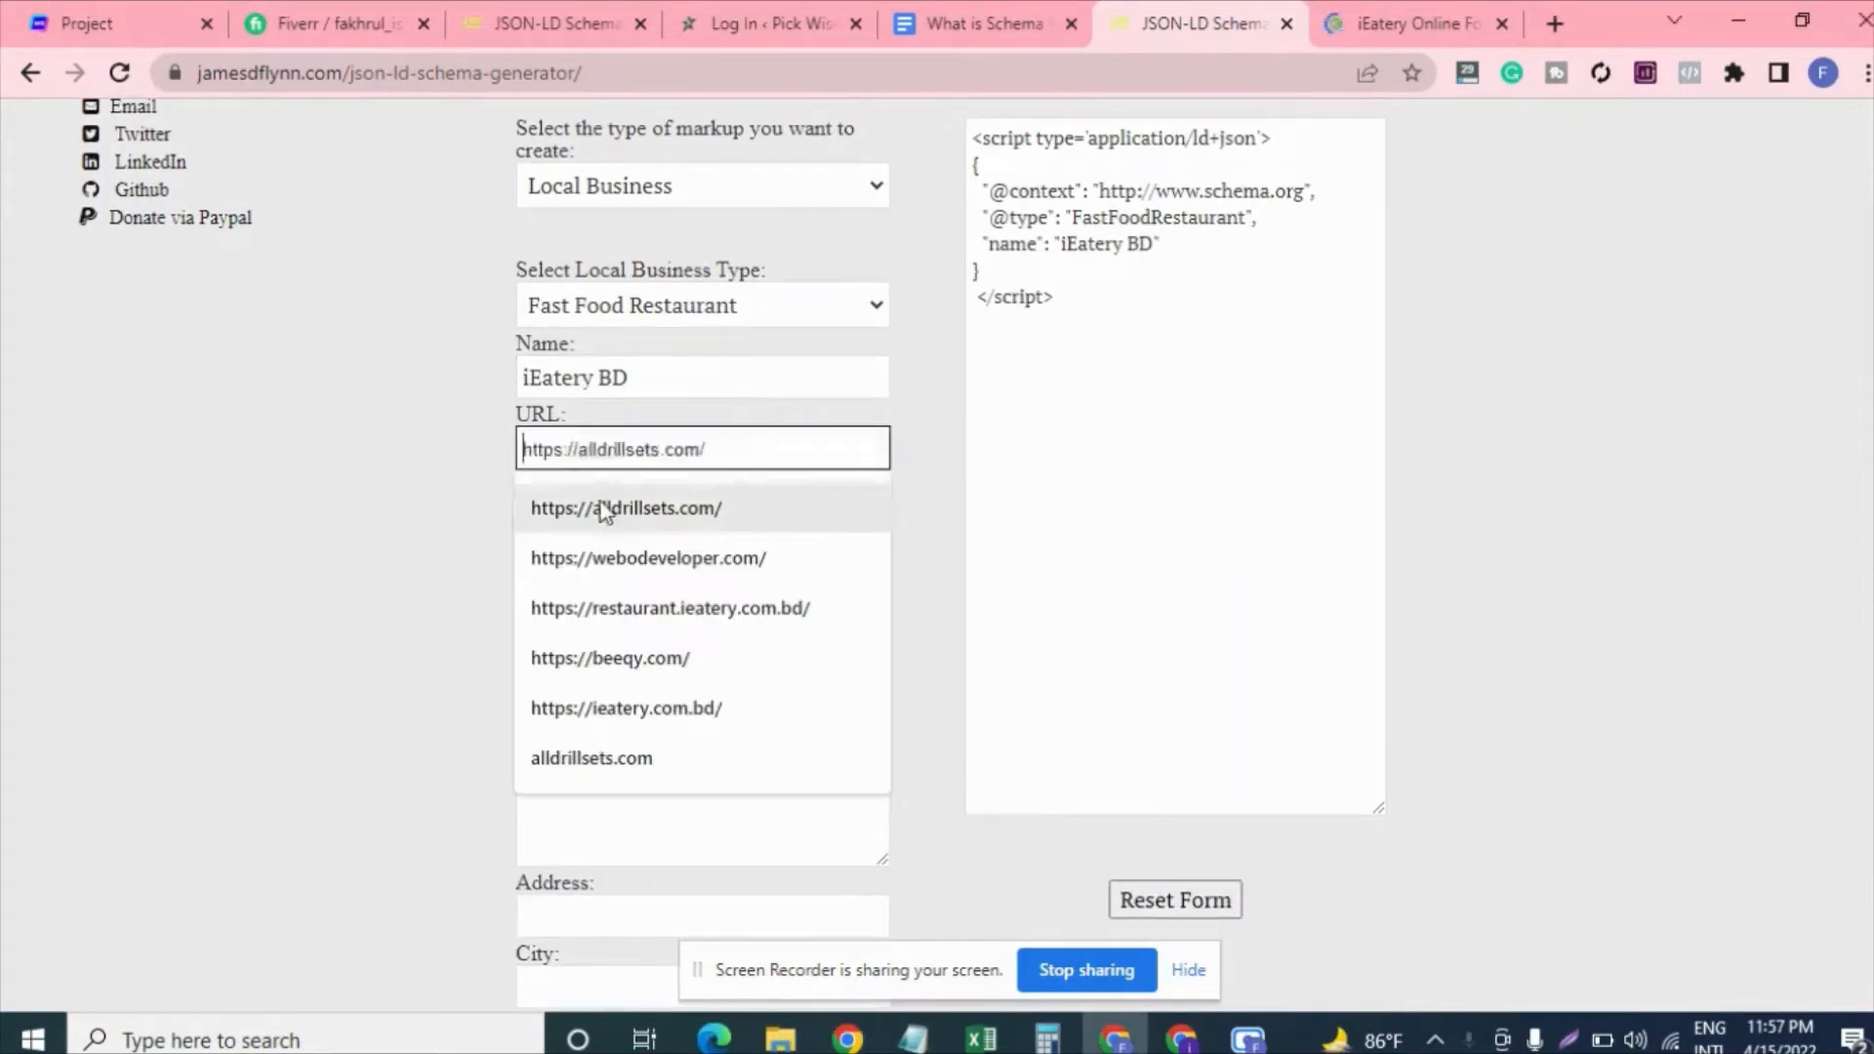
left_click(1397, 6)
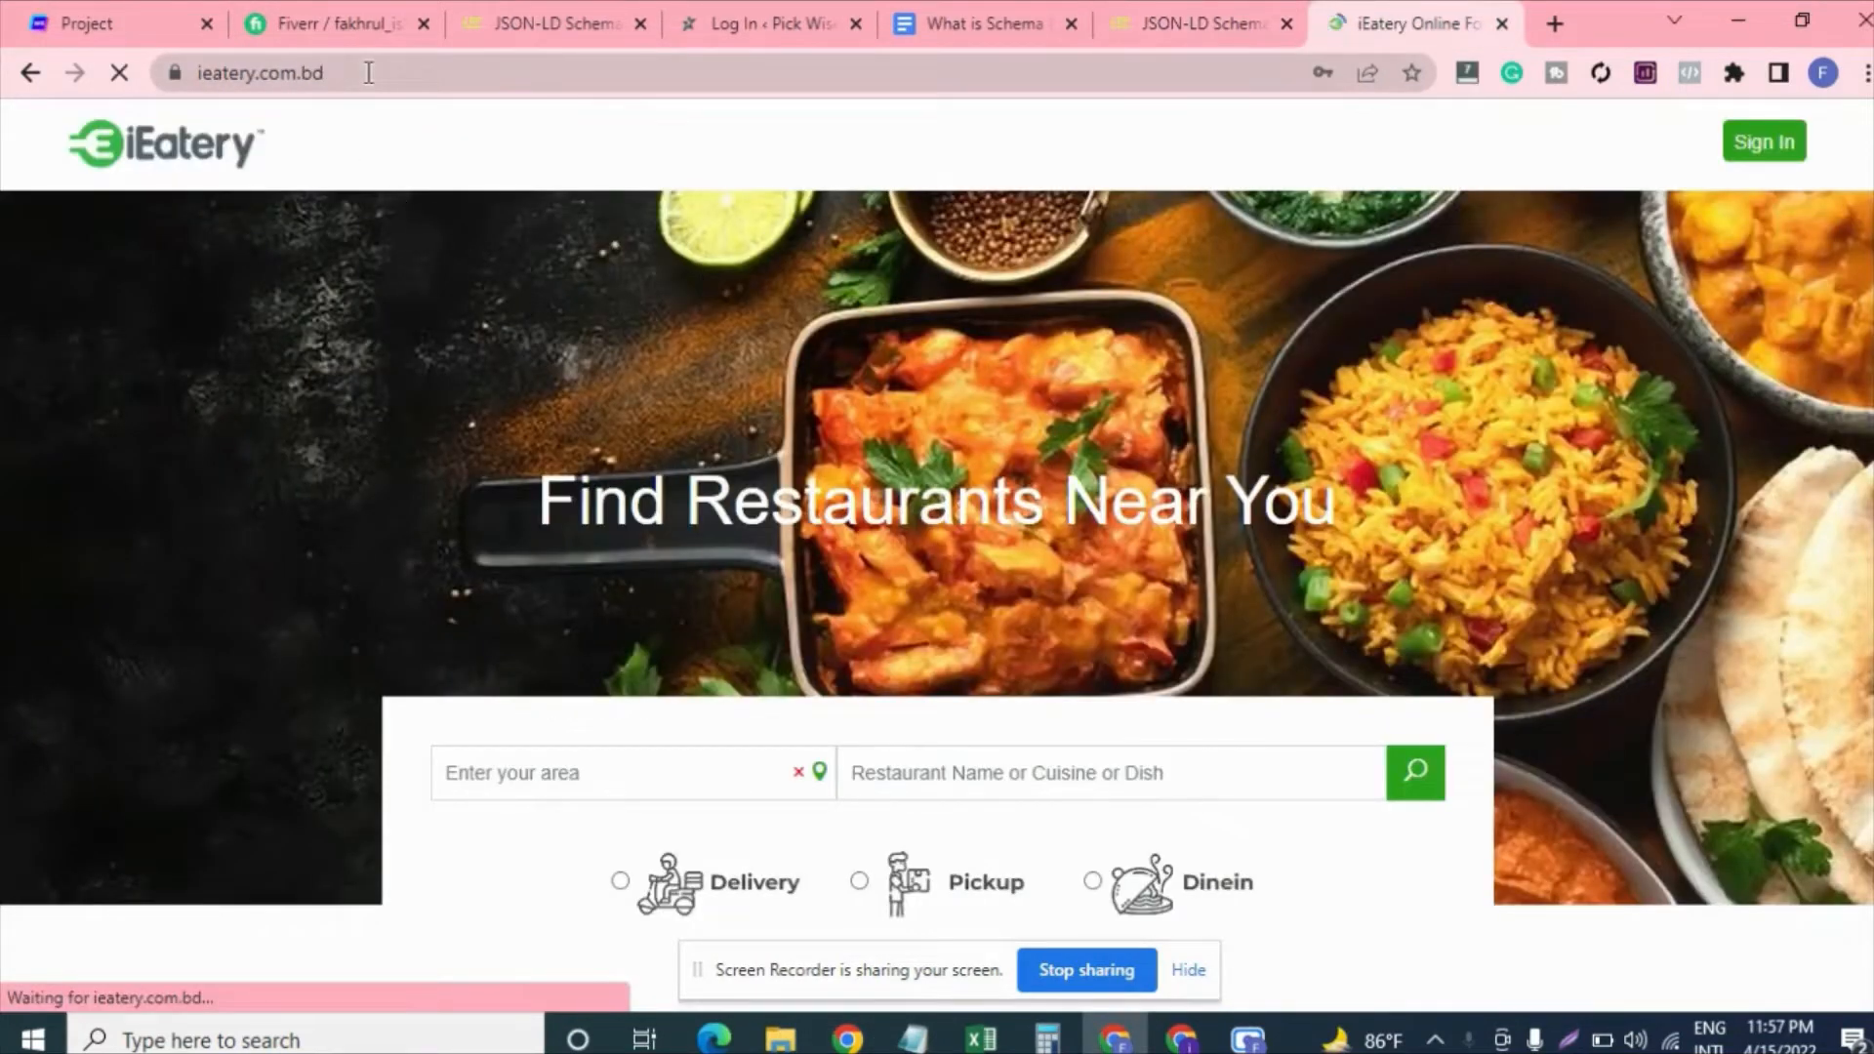
left_click(369, 73)
key("ctrl+c")
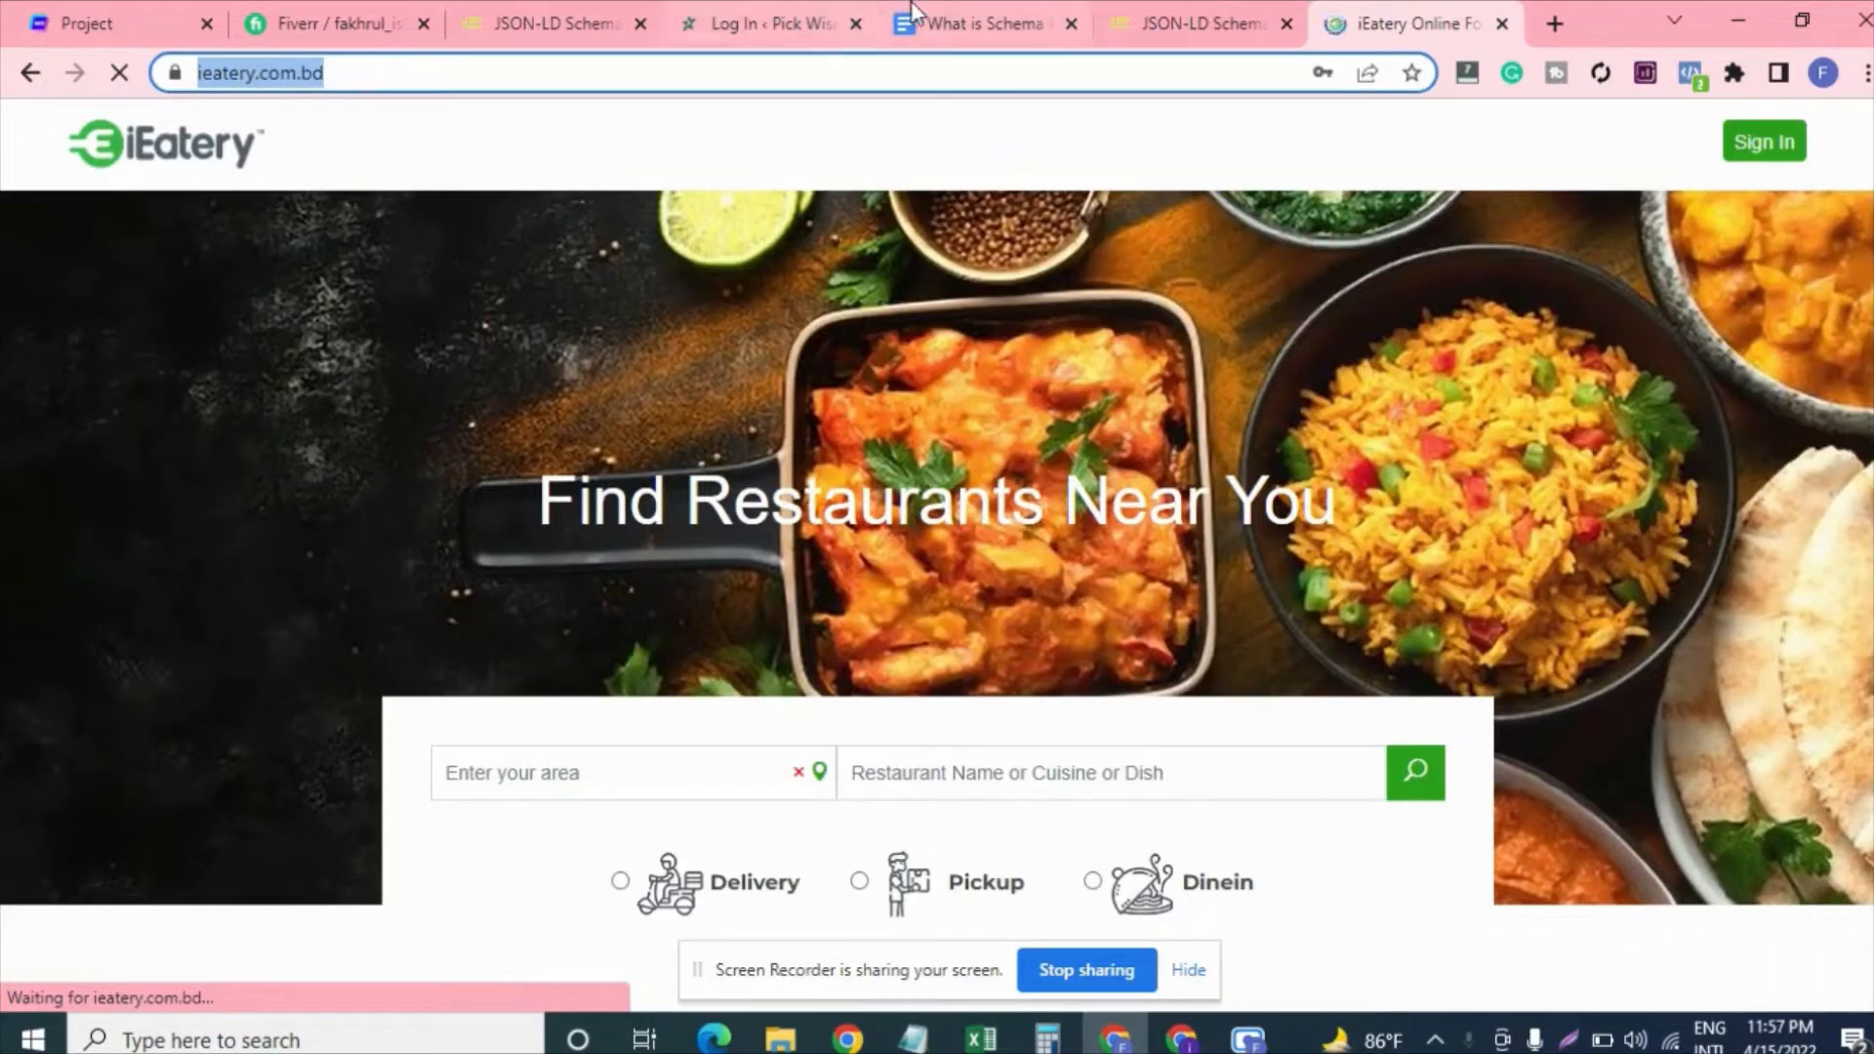
left_click(1259, 24)
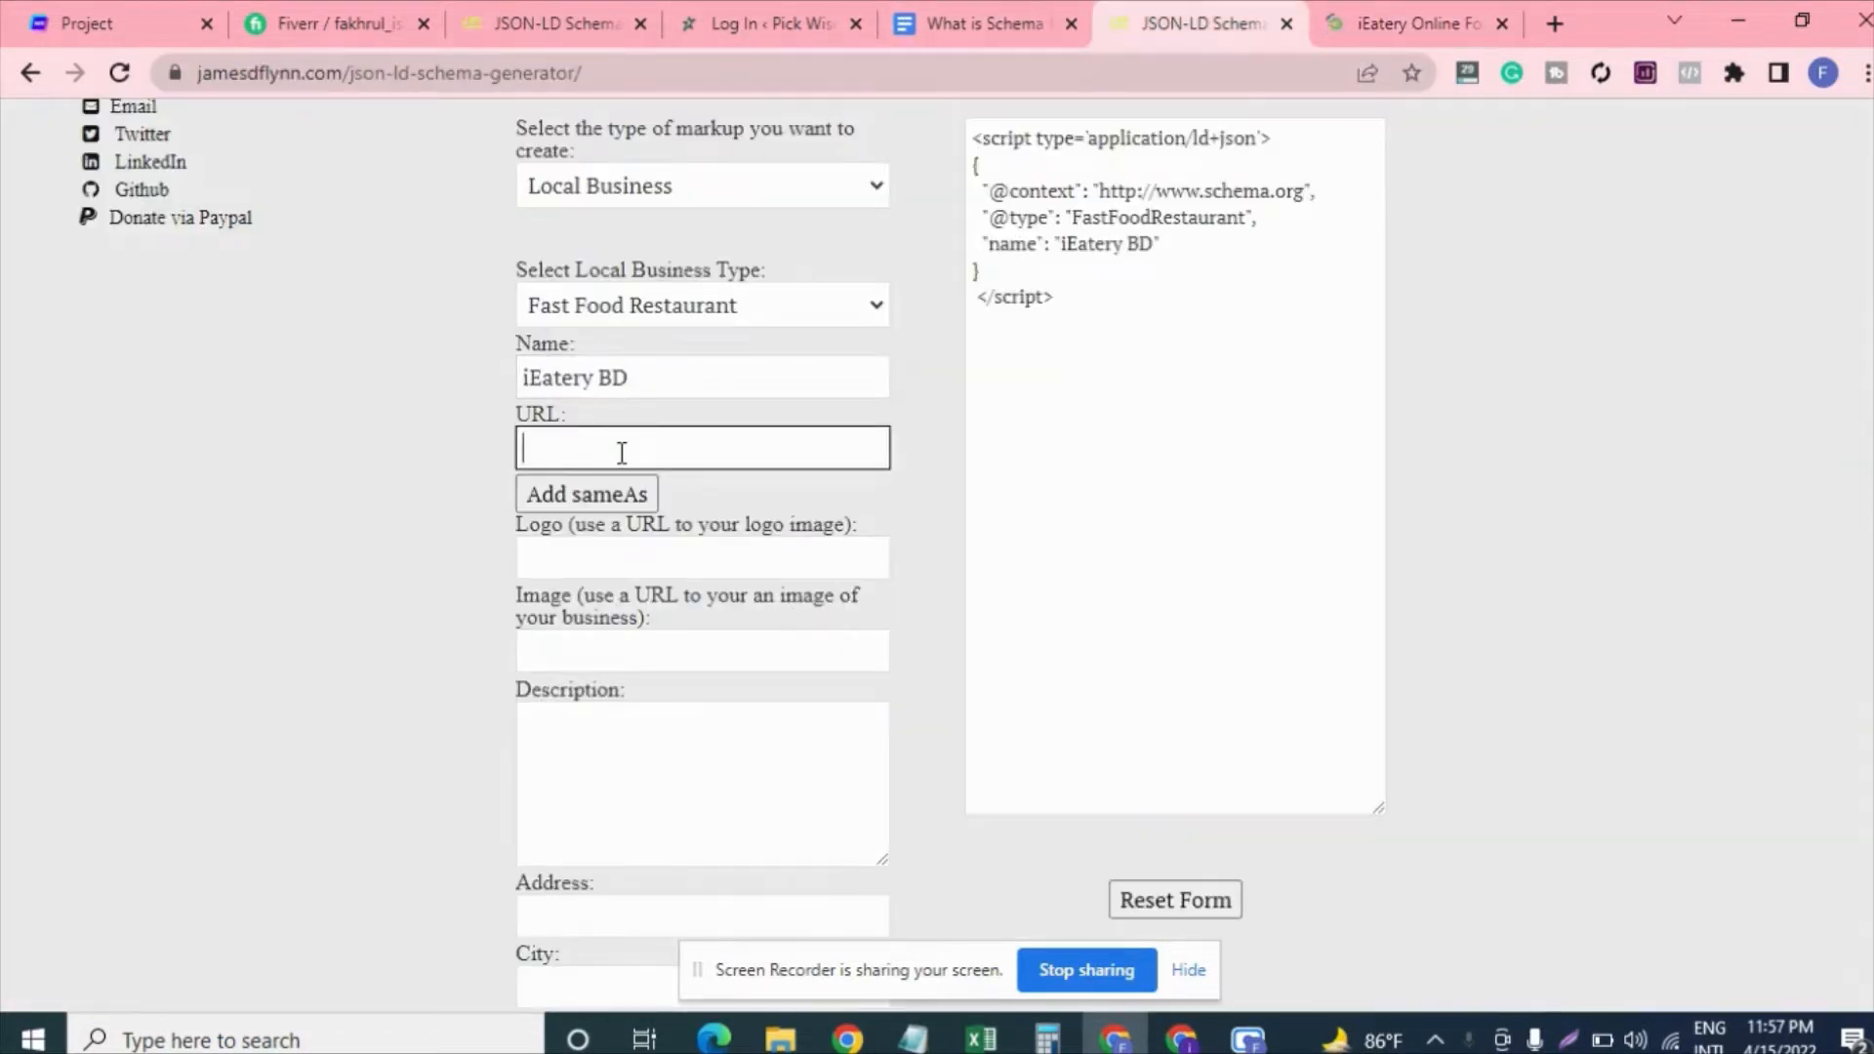
key("ctrl+v")
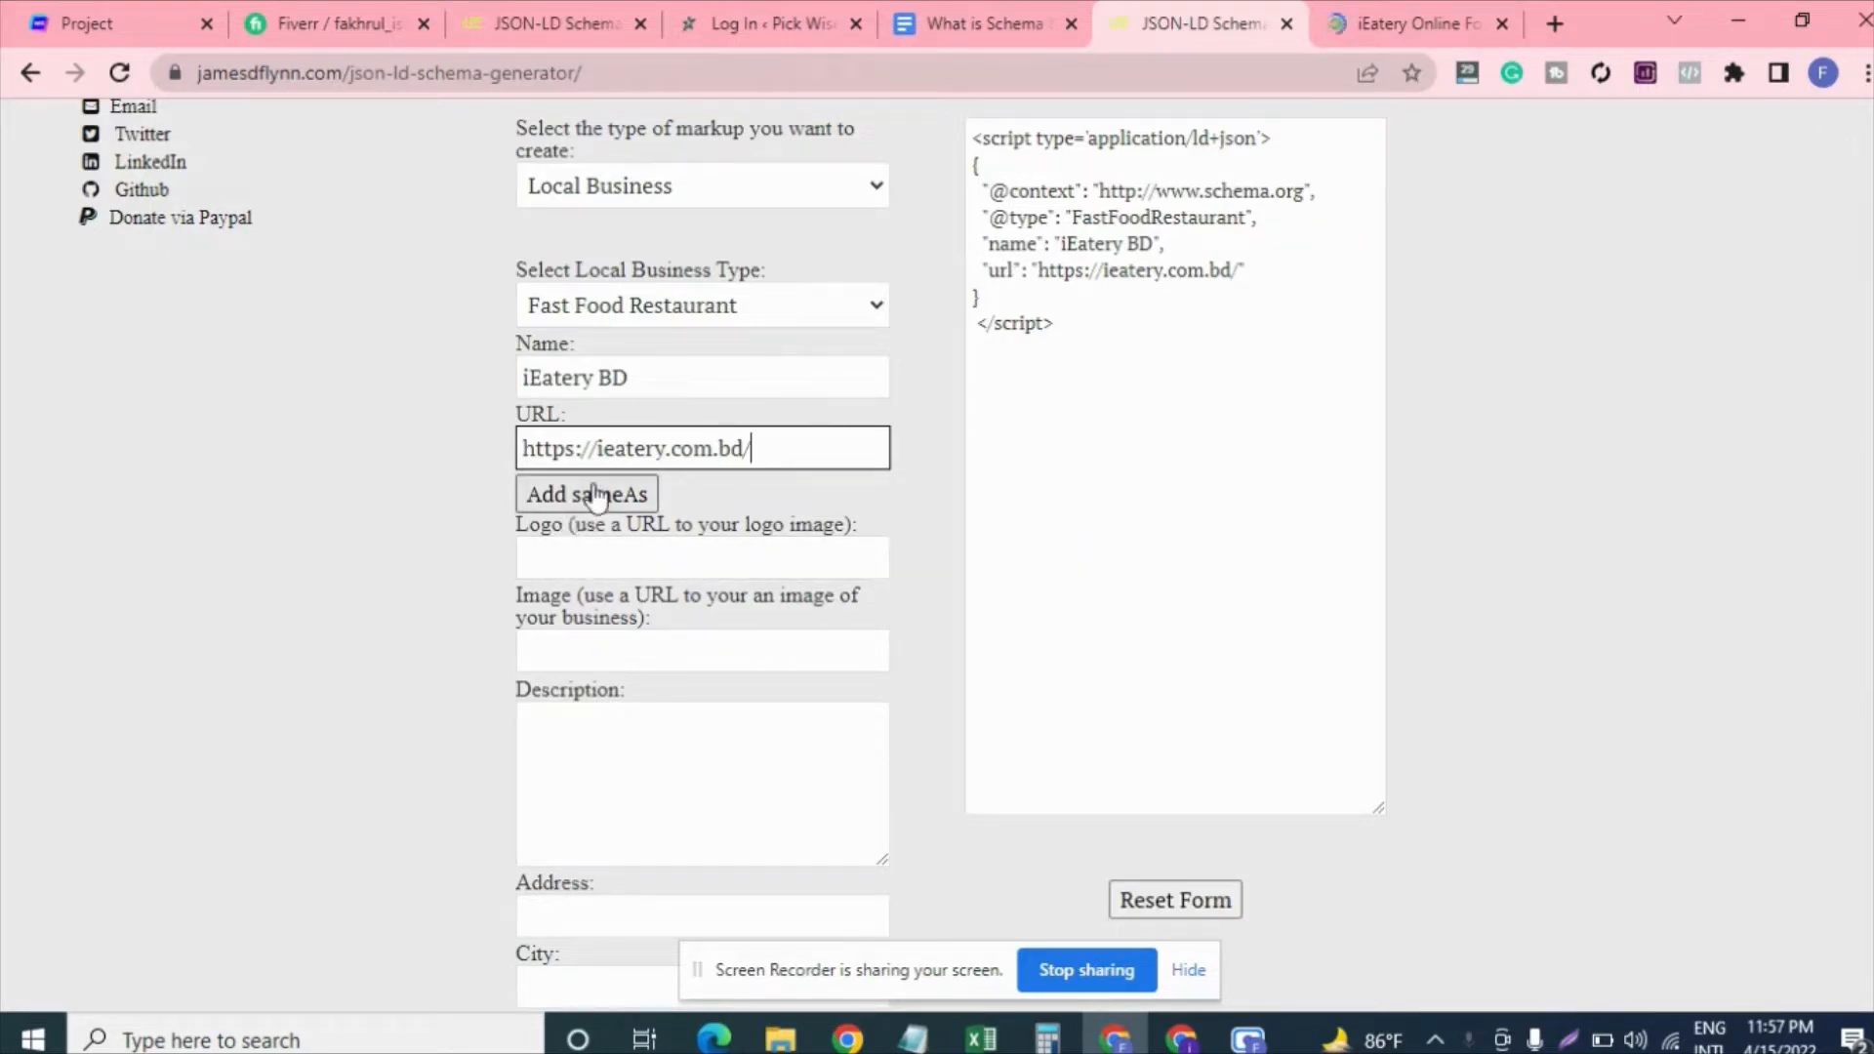
left_click(556, 496)
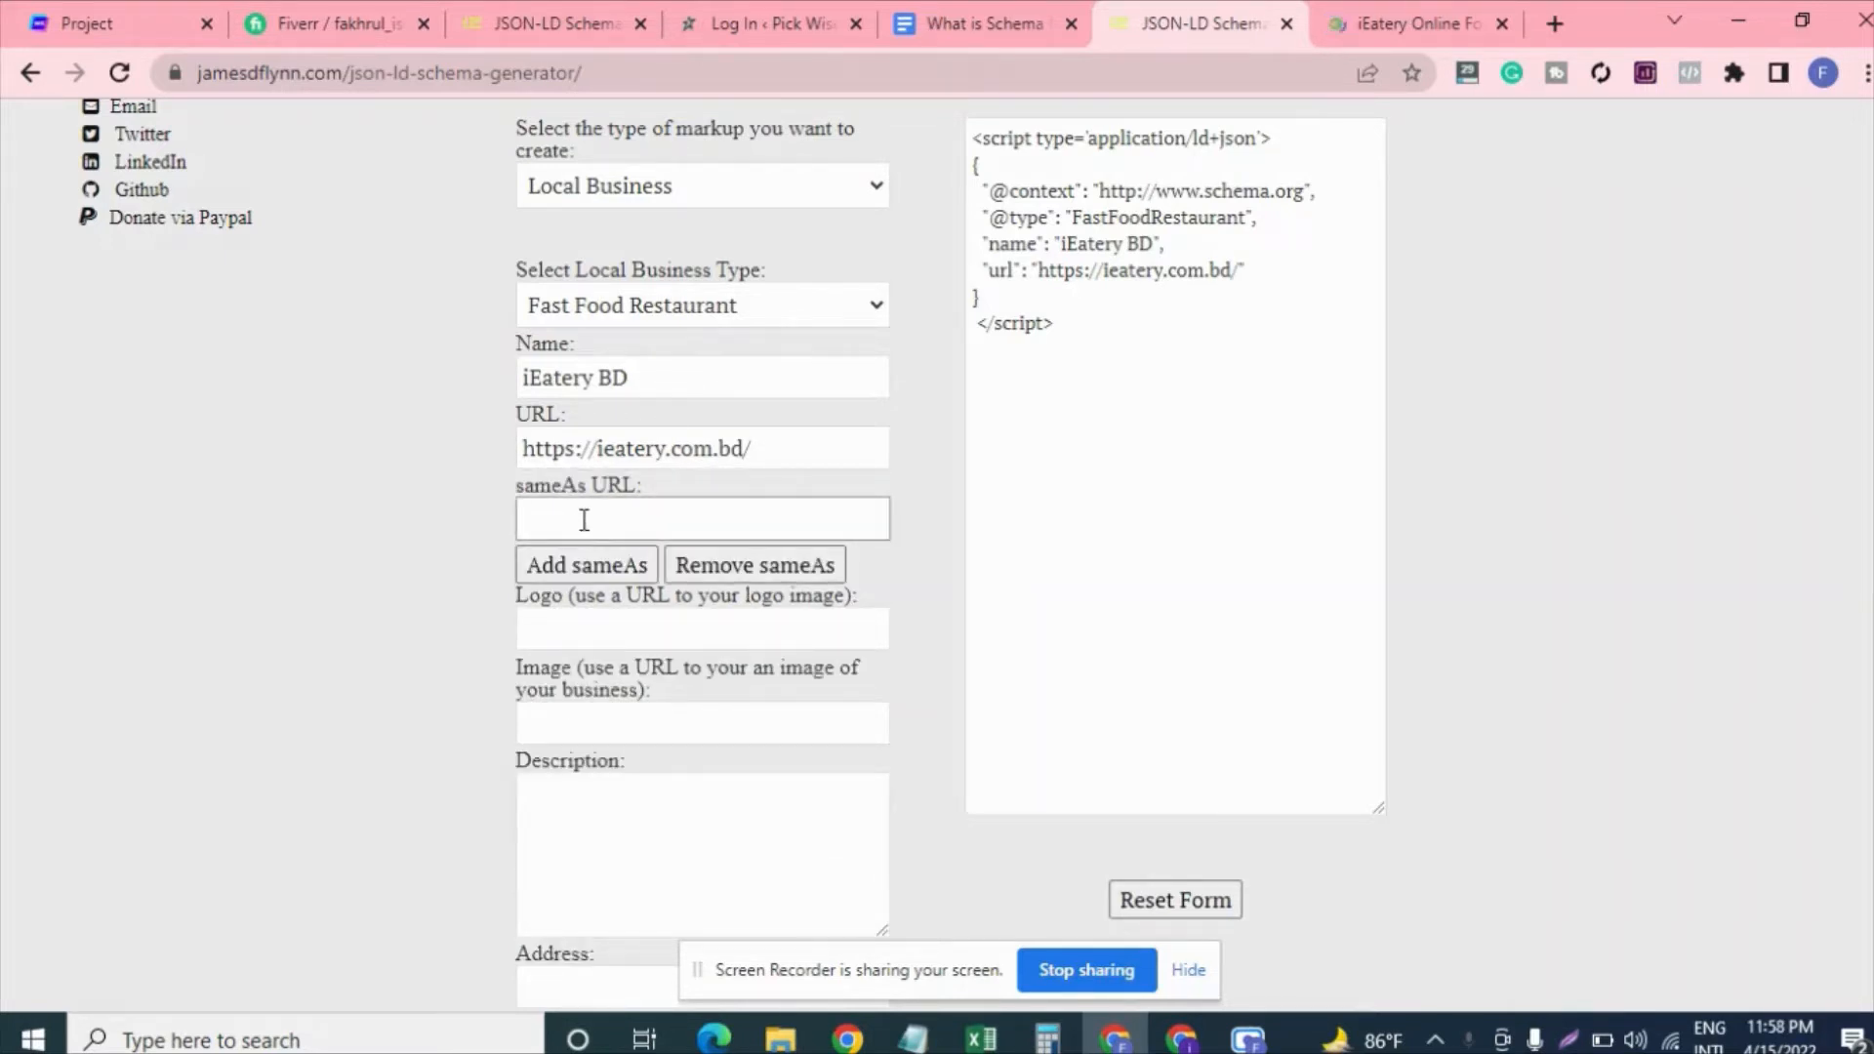
left_click(1332, 20)
scroll(1210, 478, "down", 10)
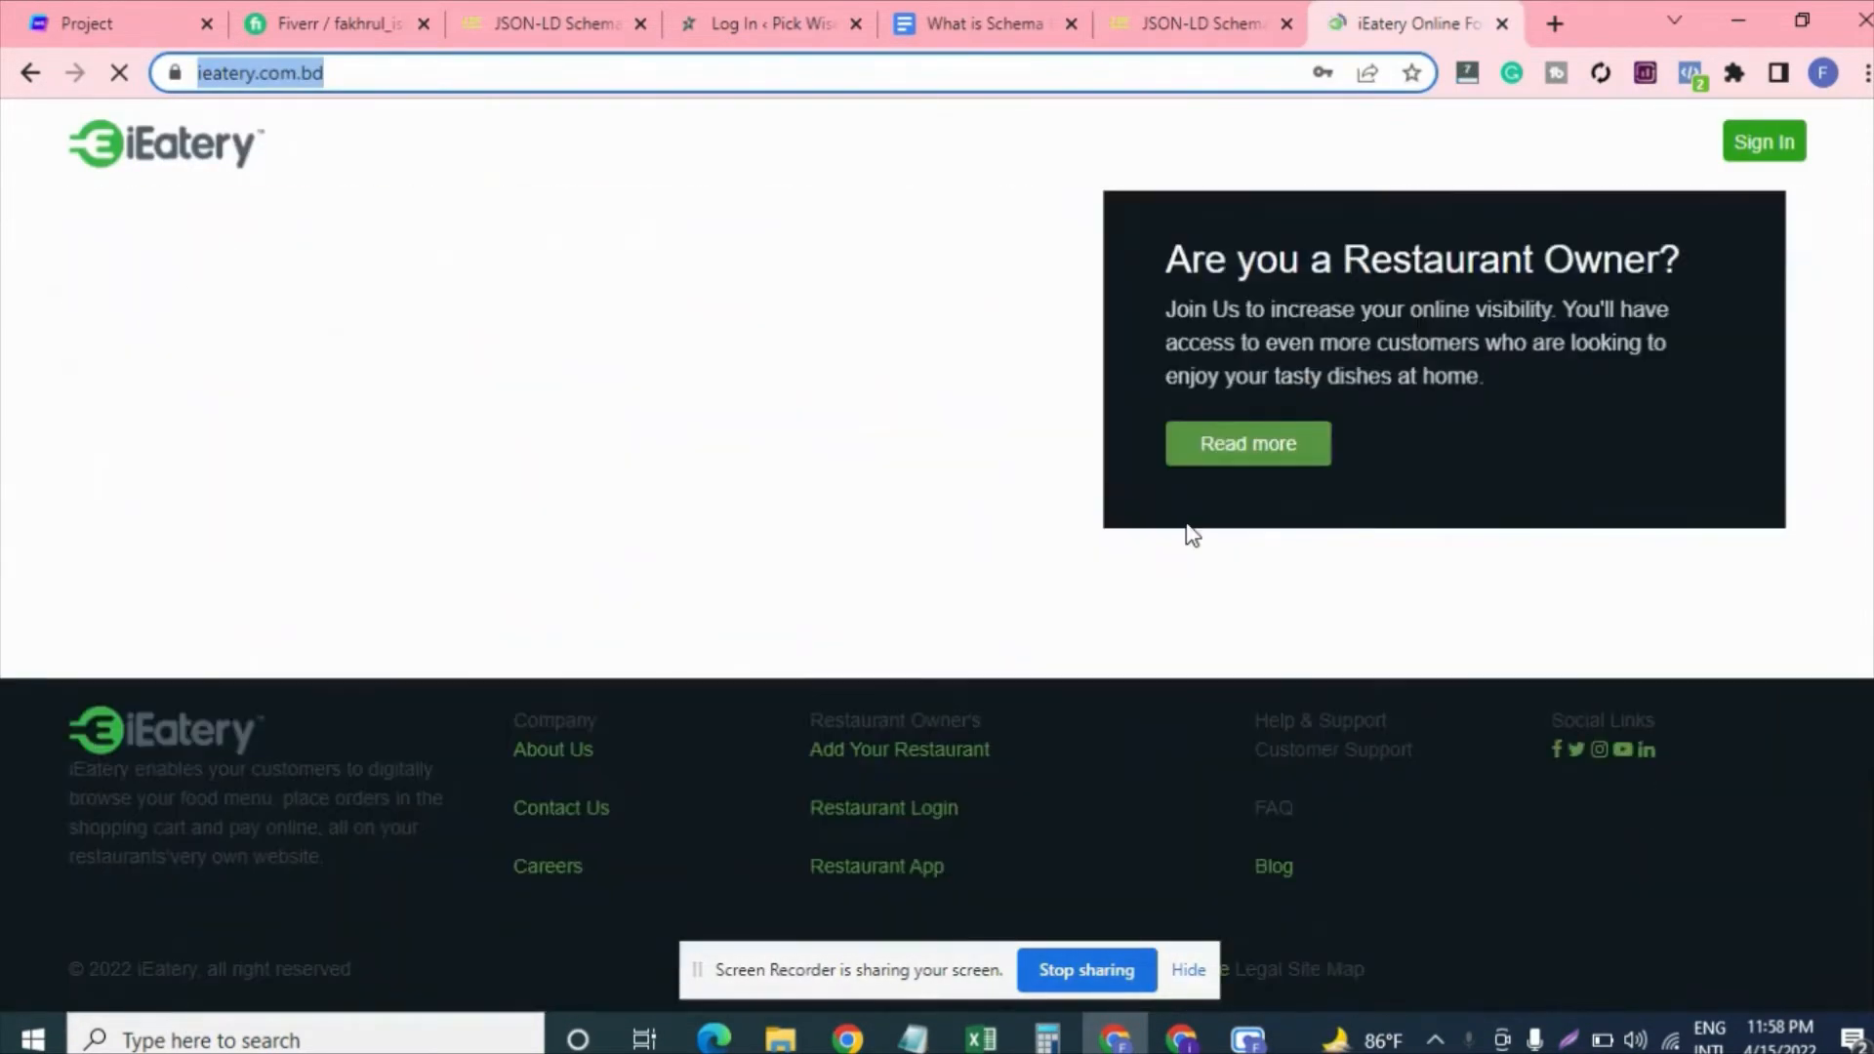
right_click(1564, 759)
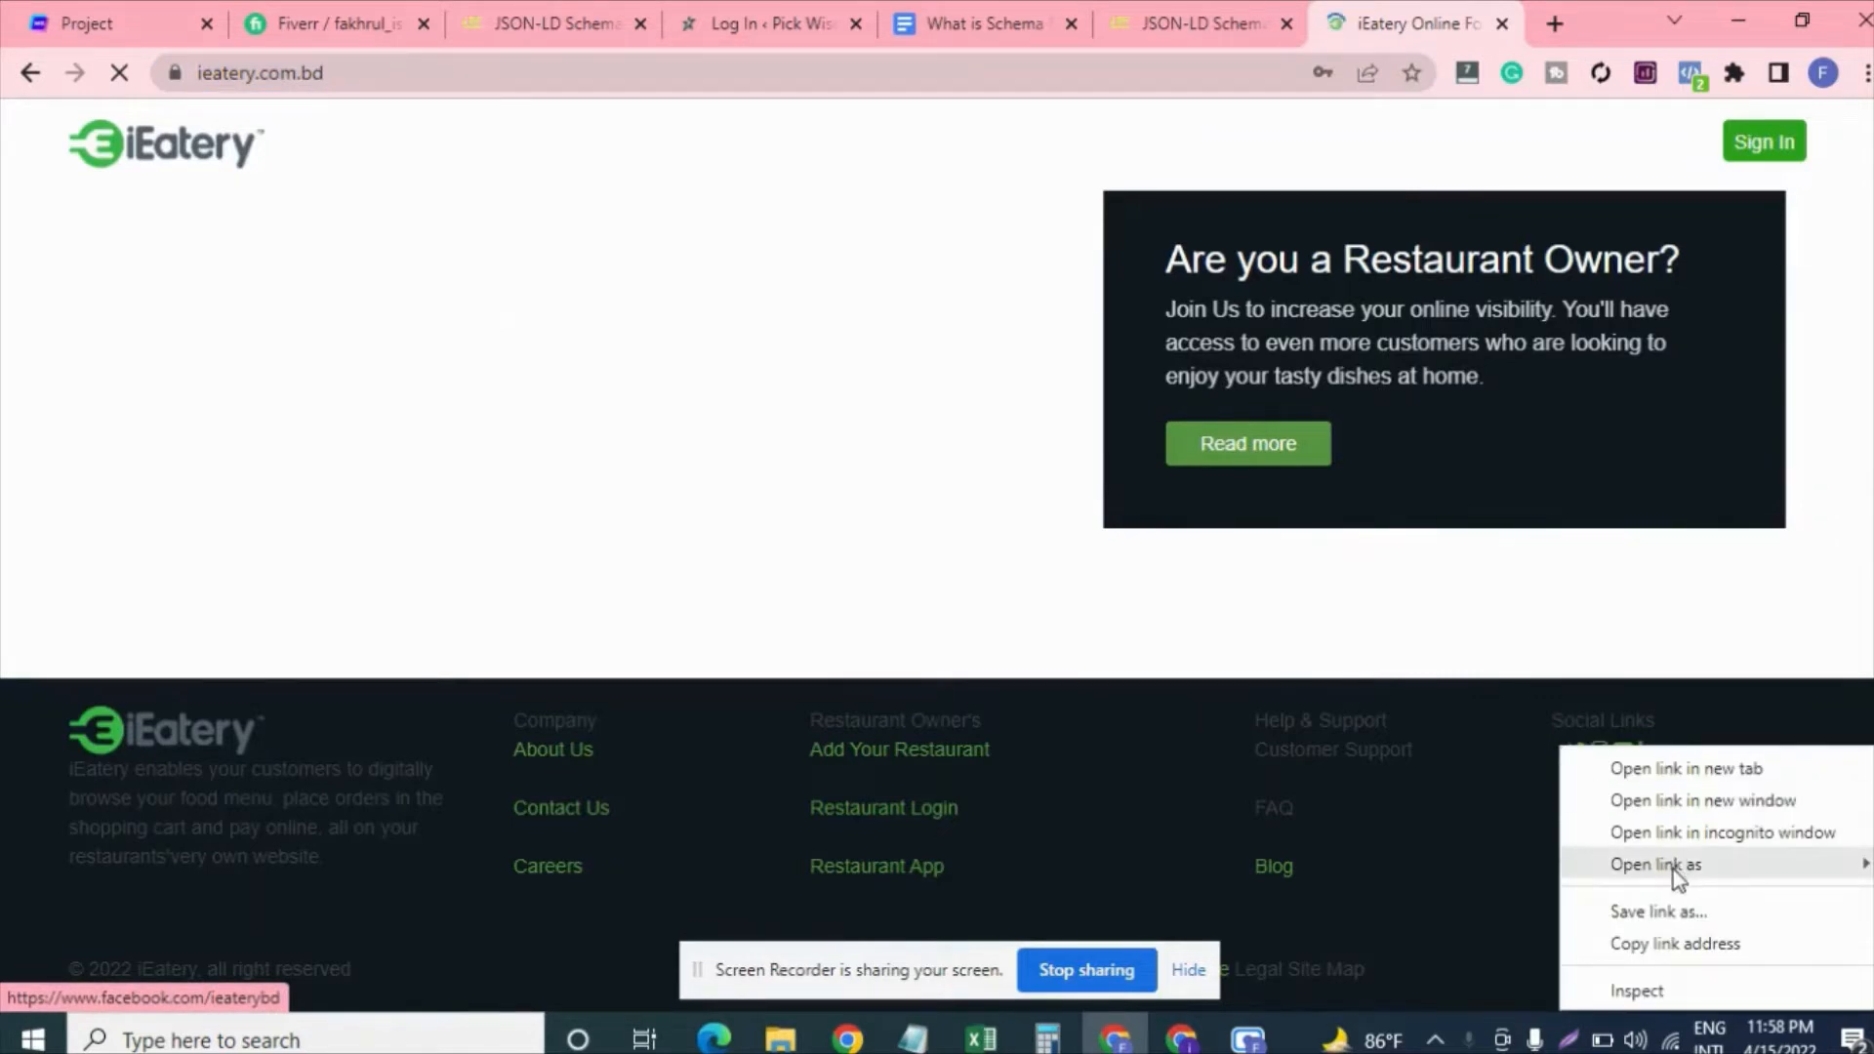
left_click(1694, 955)
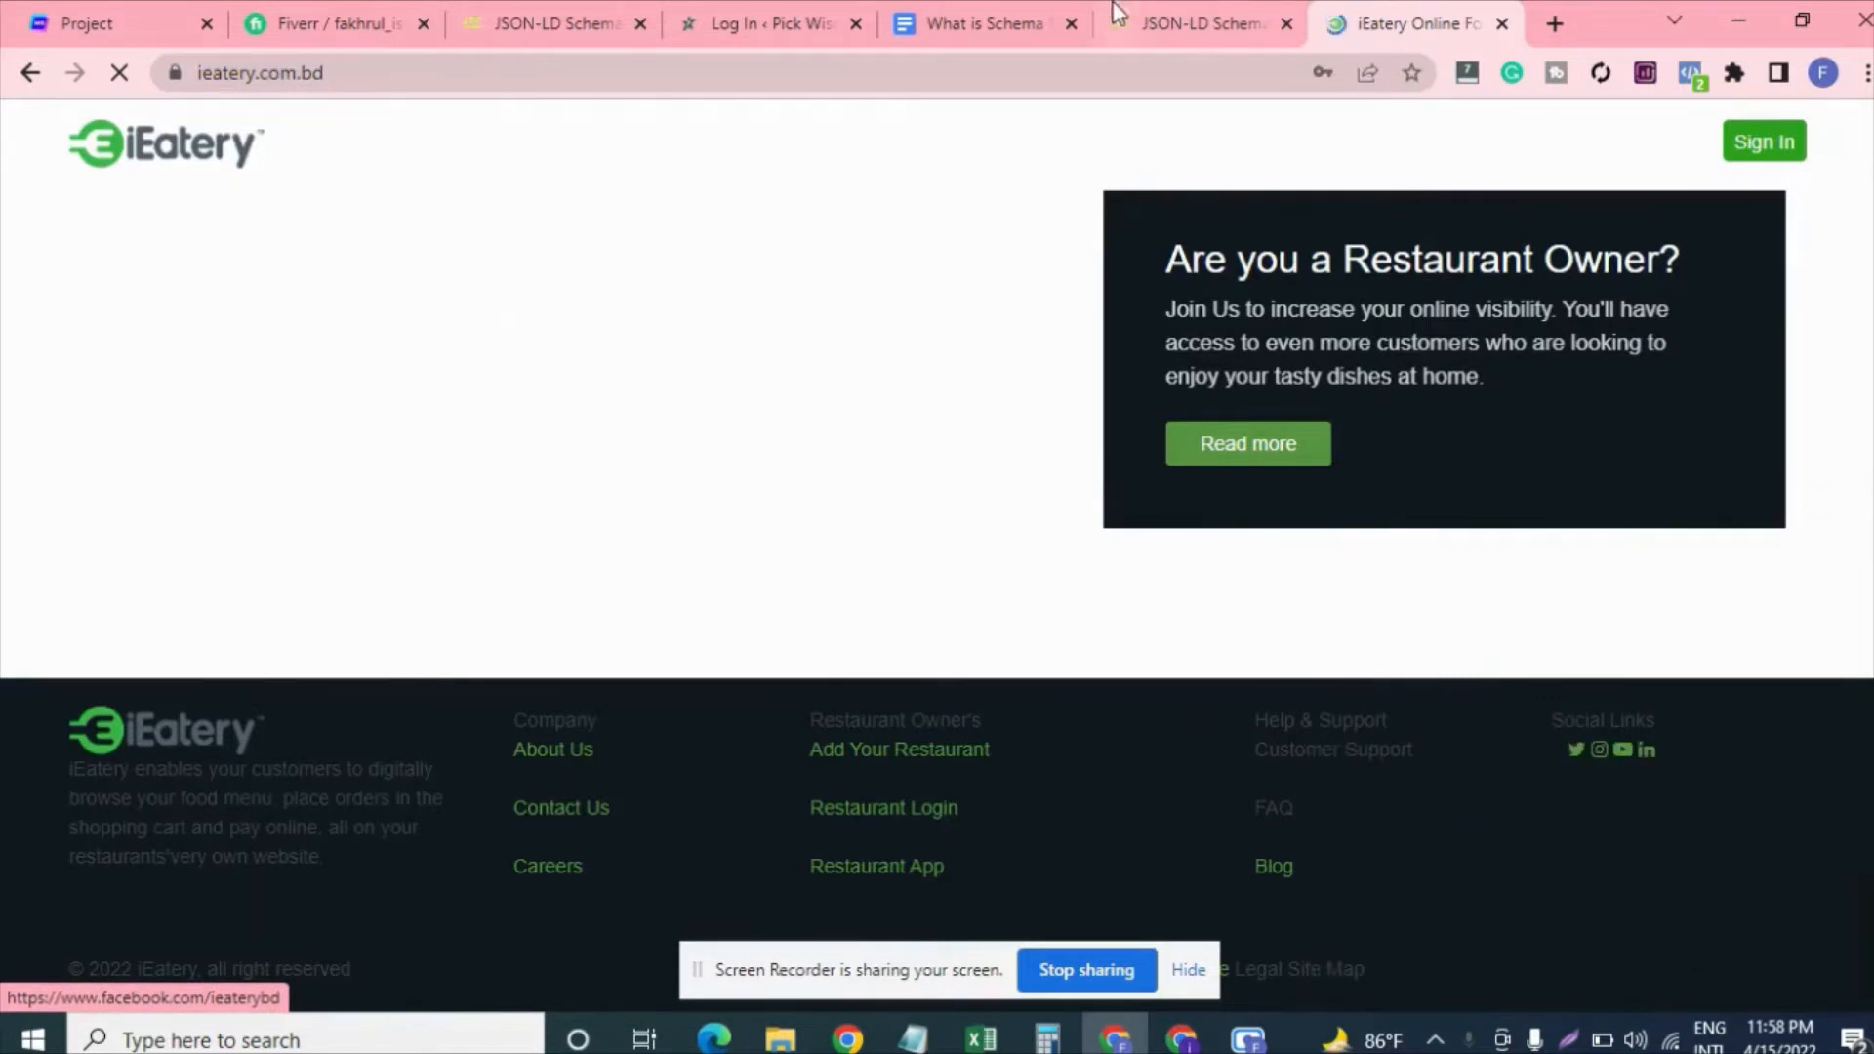
left_click(1196, 4)
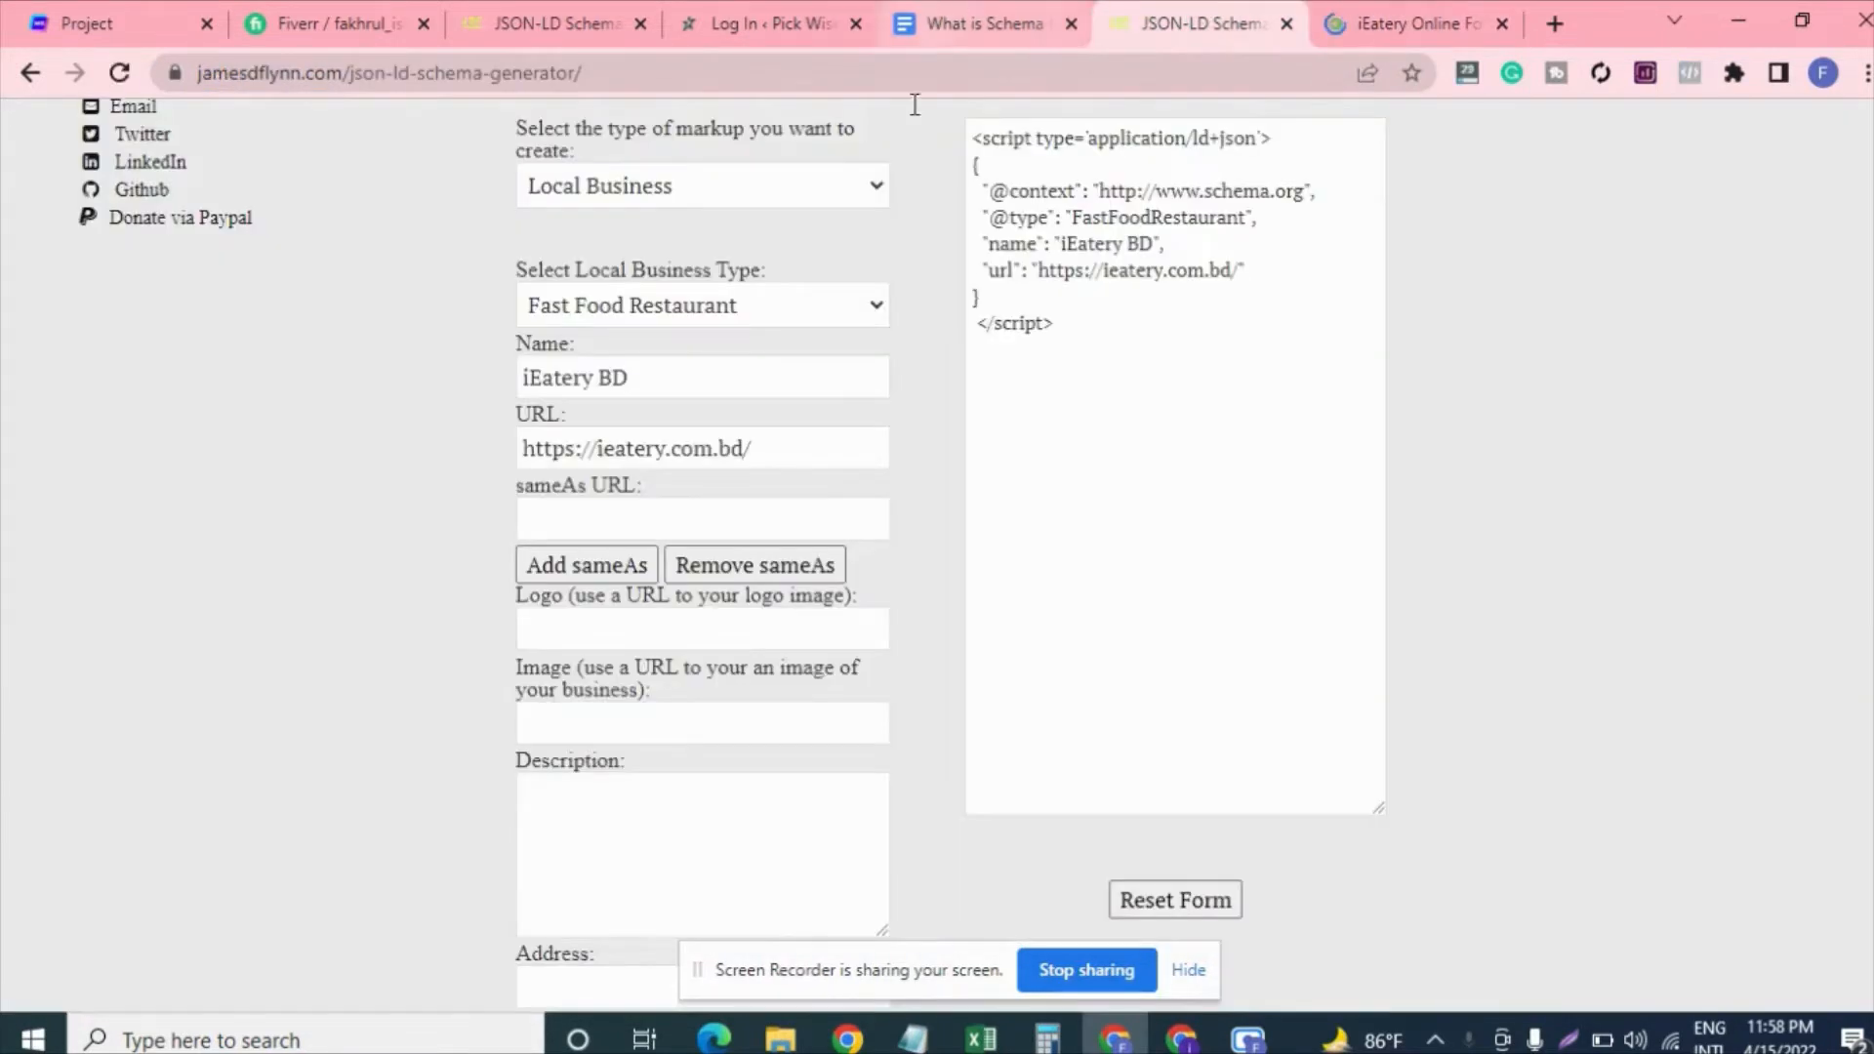
left_click(616, 508)
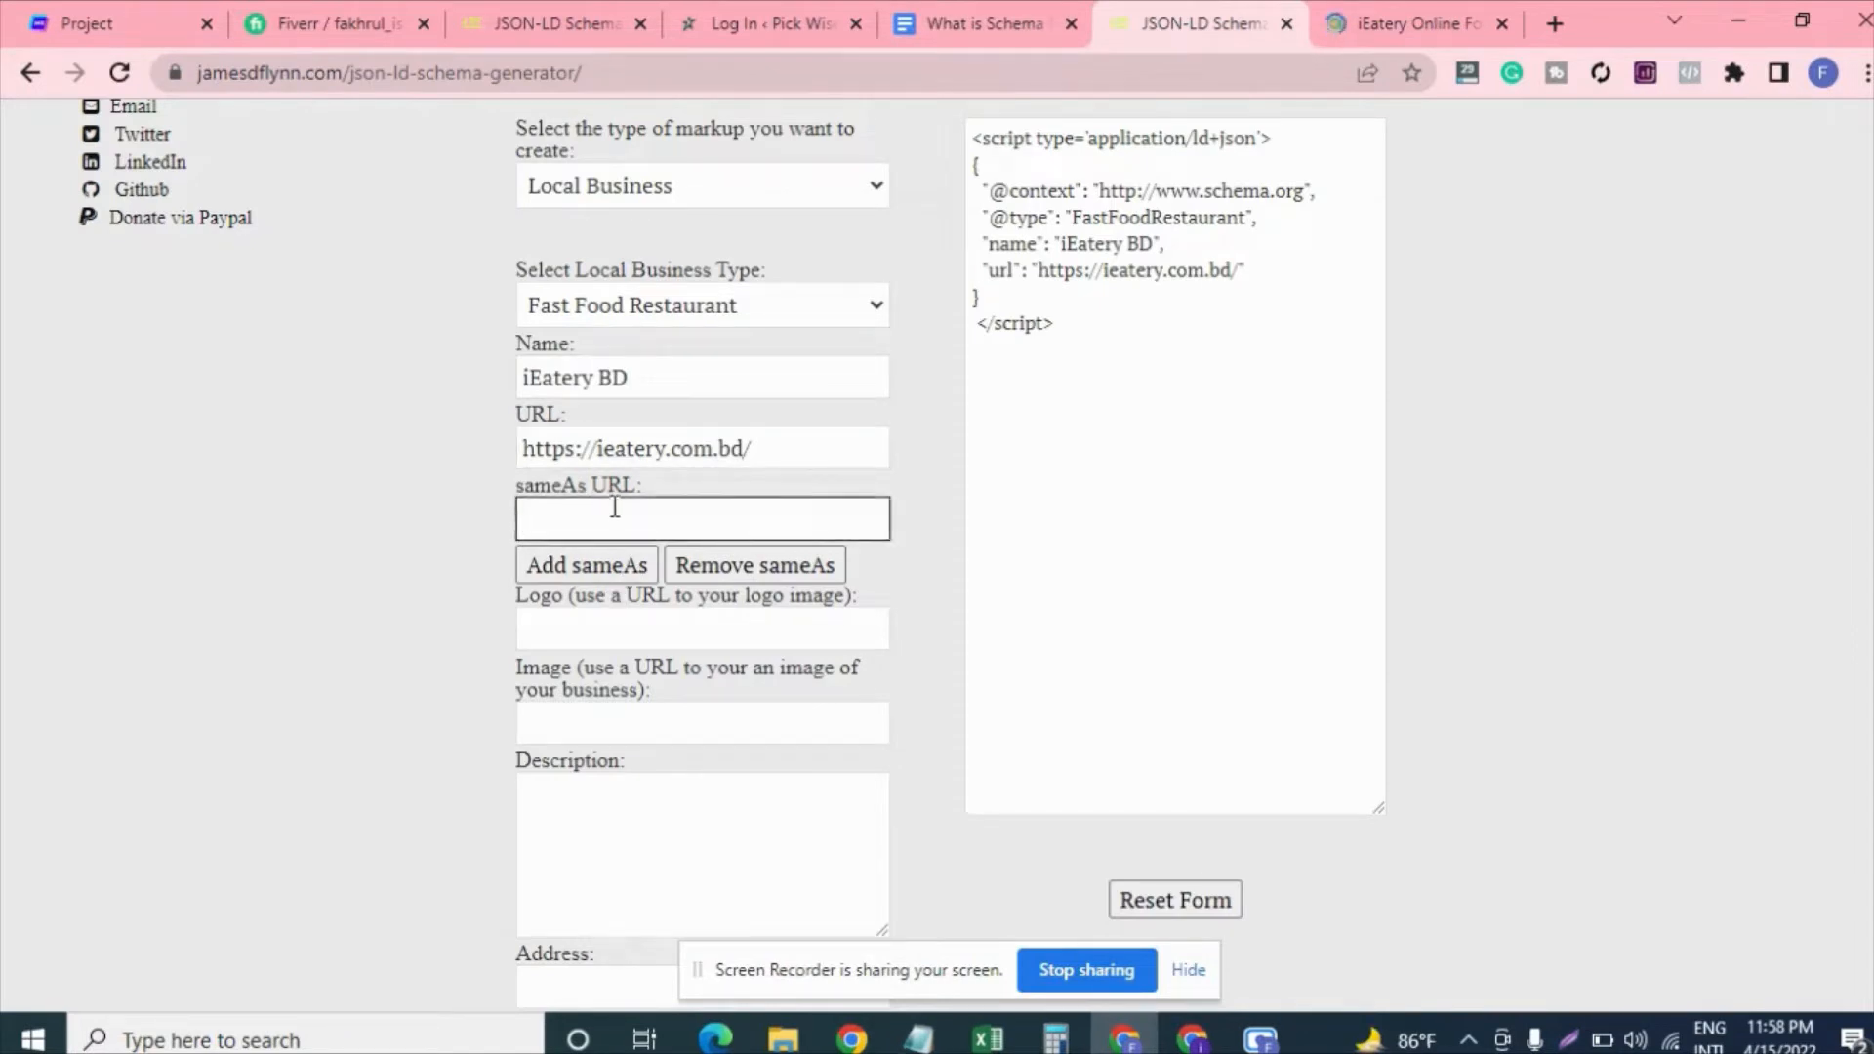
key("ctrl+v")
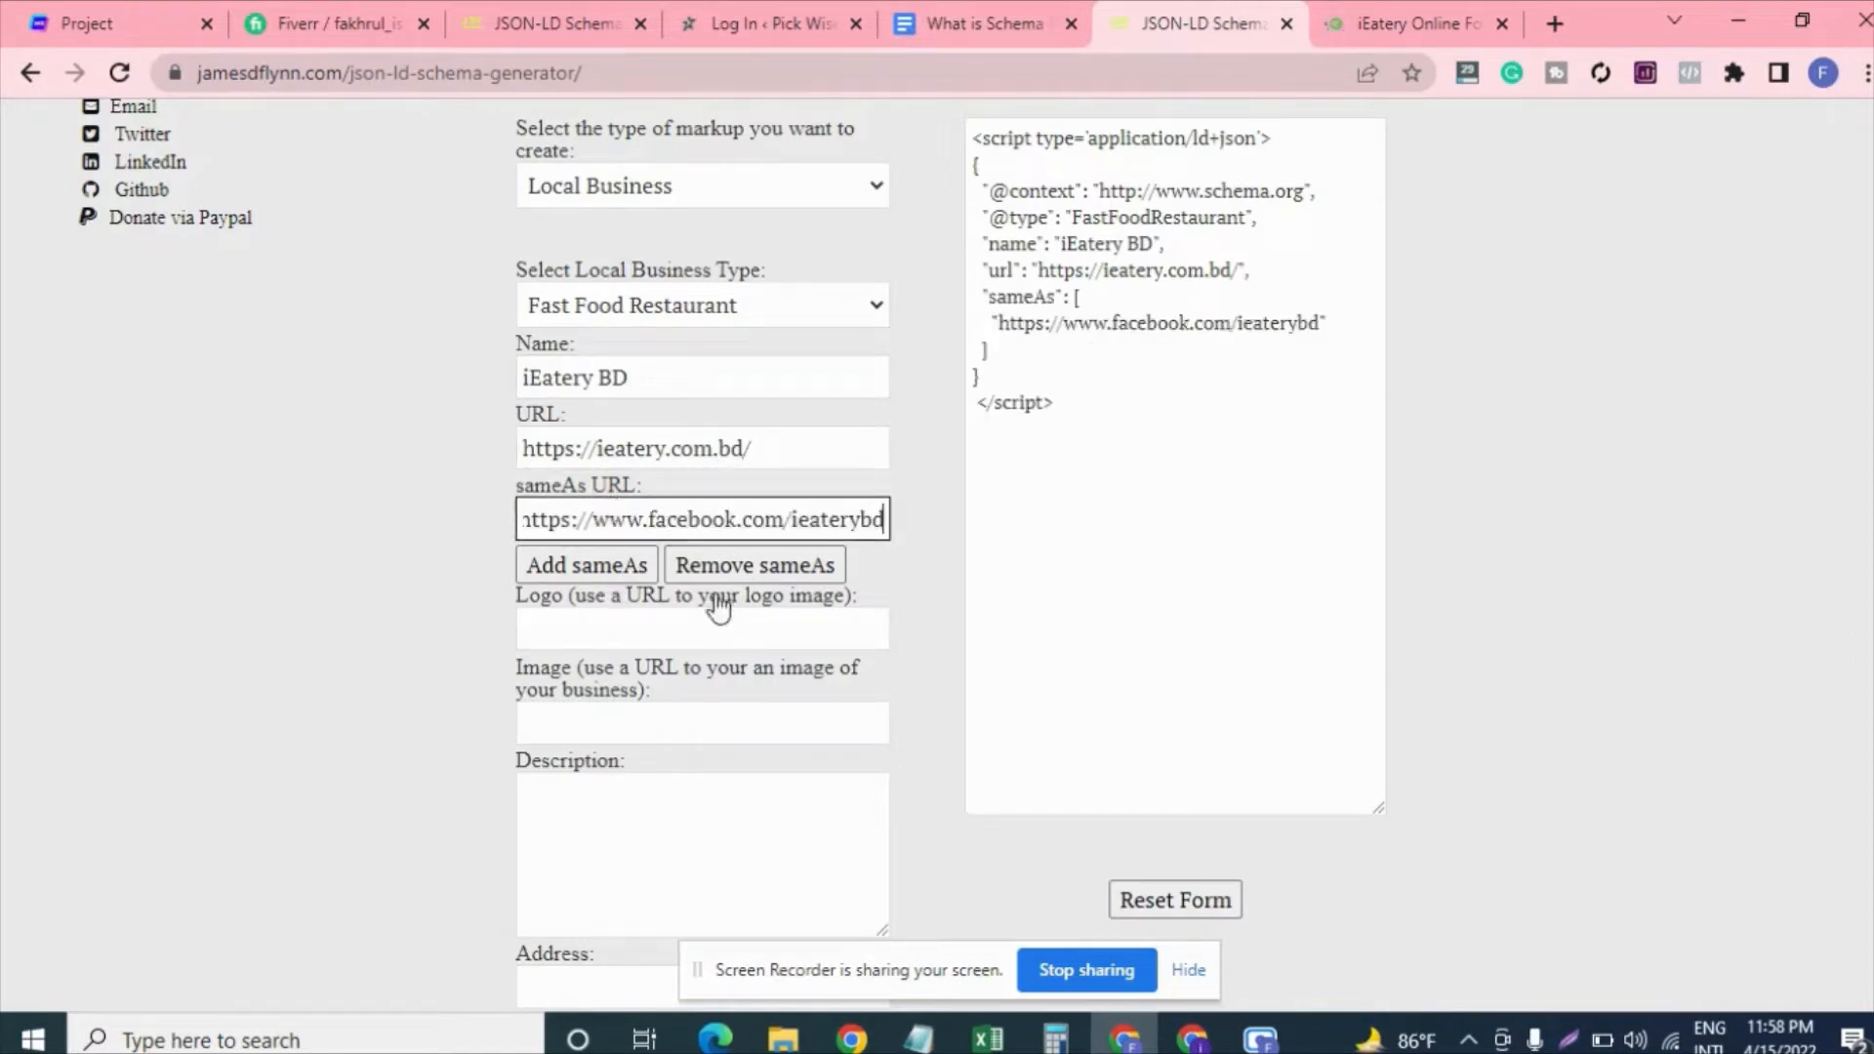
left_click(584, 574)
left_click(1420, 24)
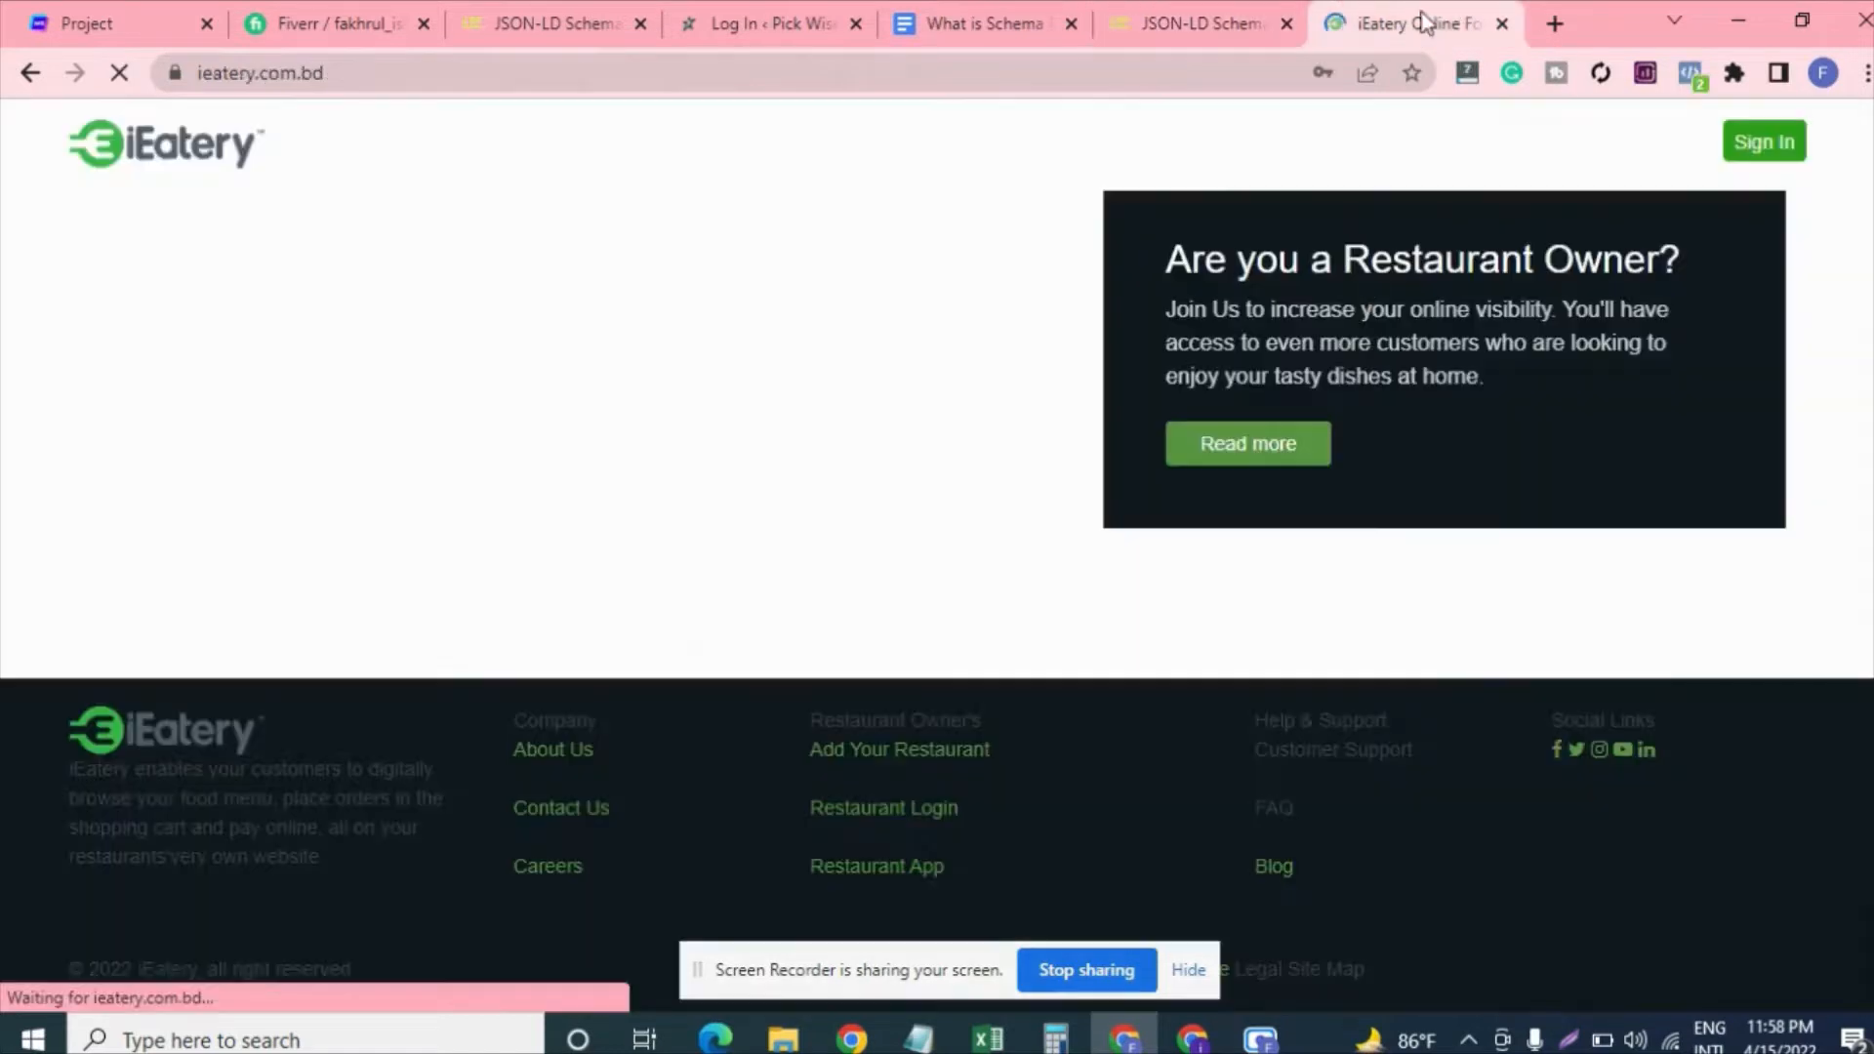
right_click(1595, 753)
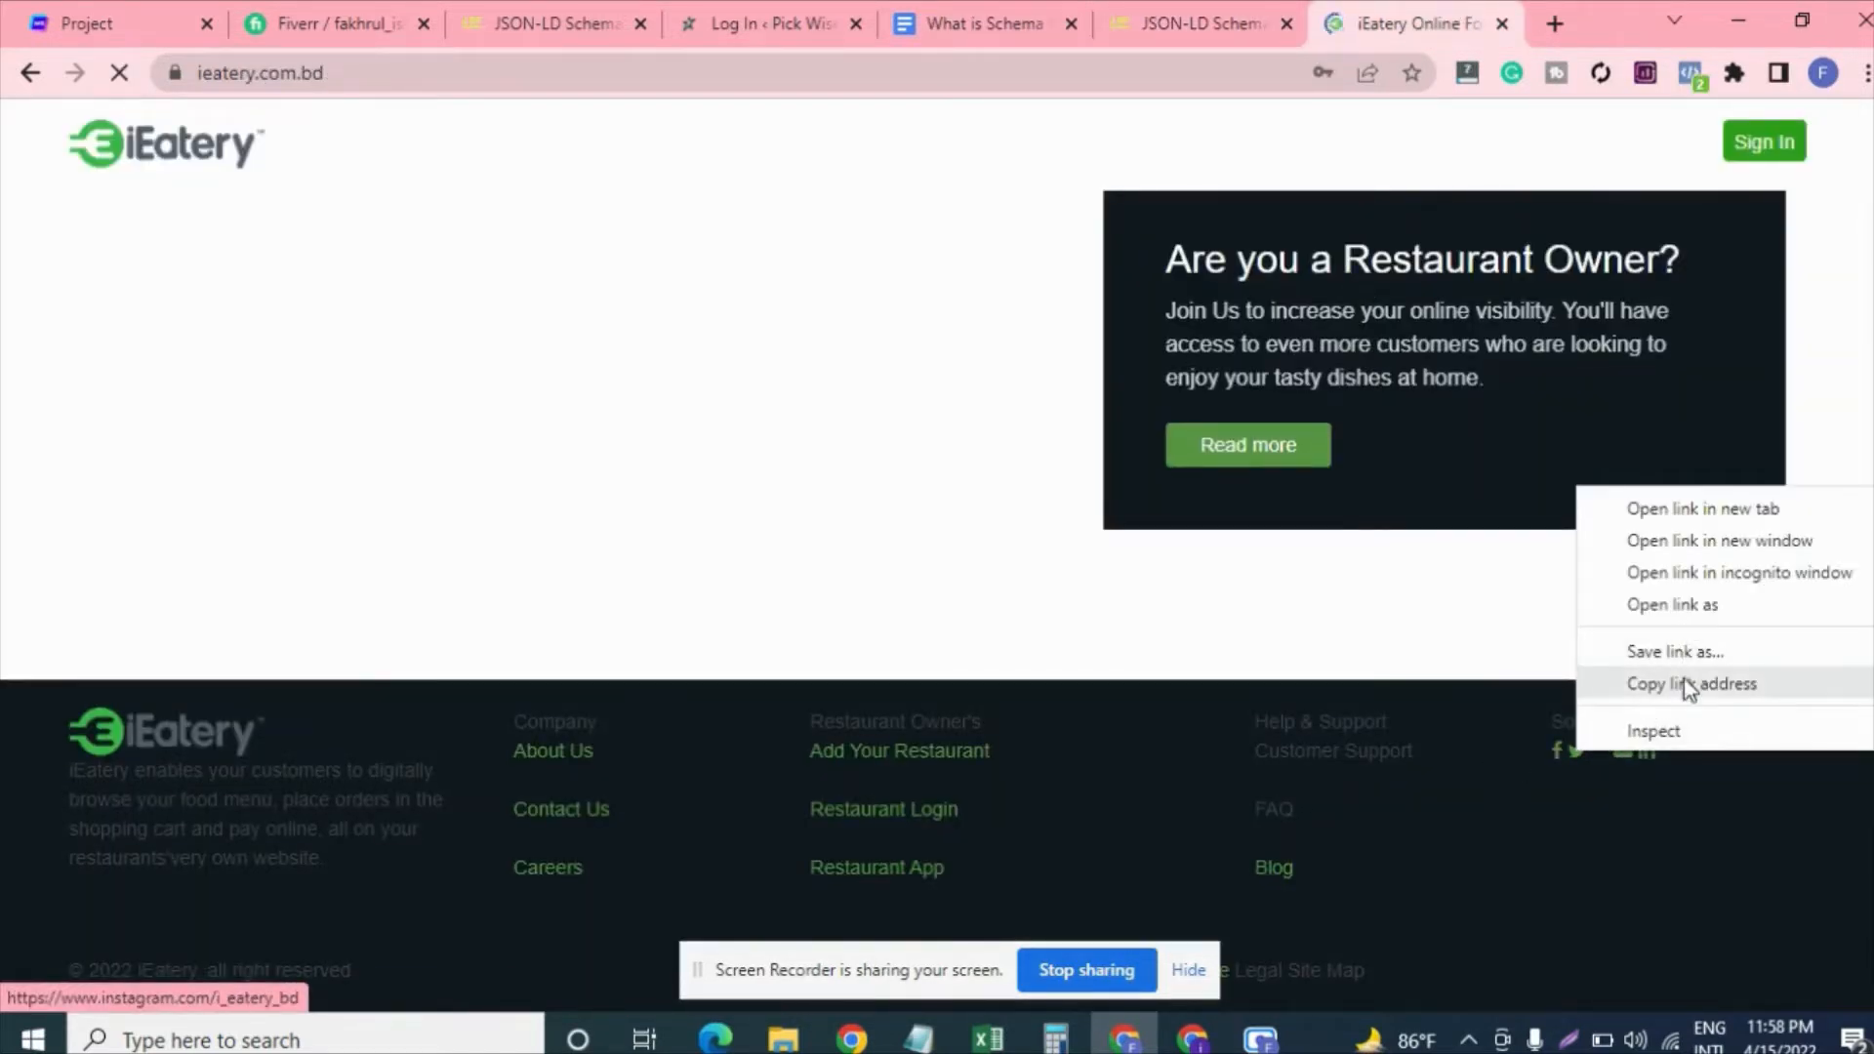
left_click(1653, 688)
left_click(1204, 28)
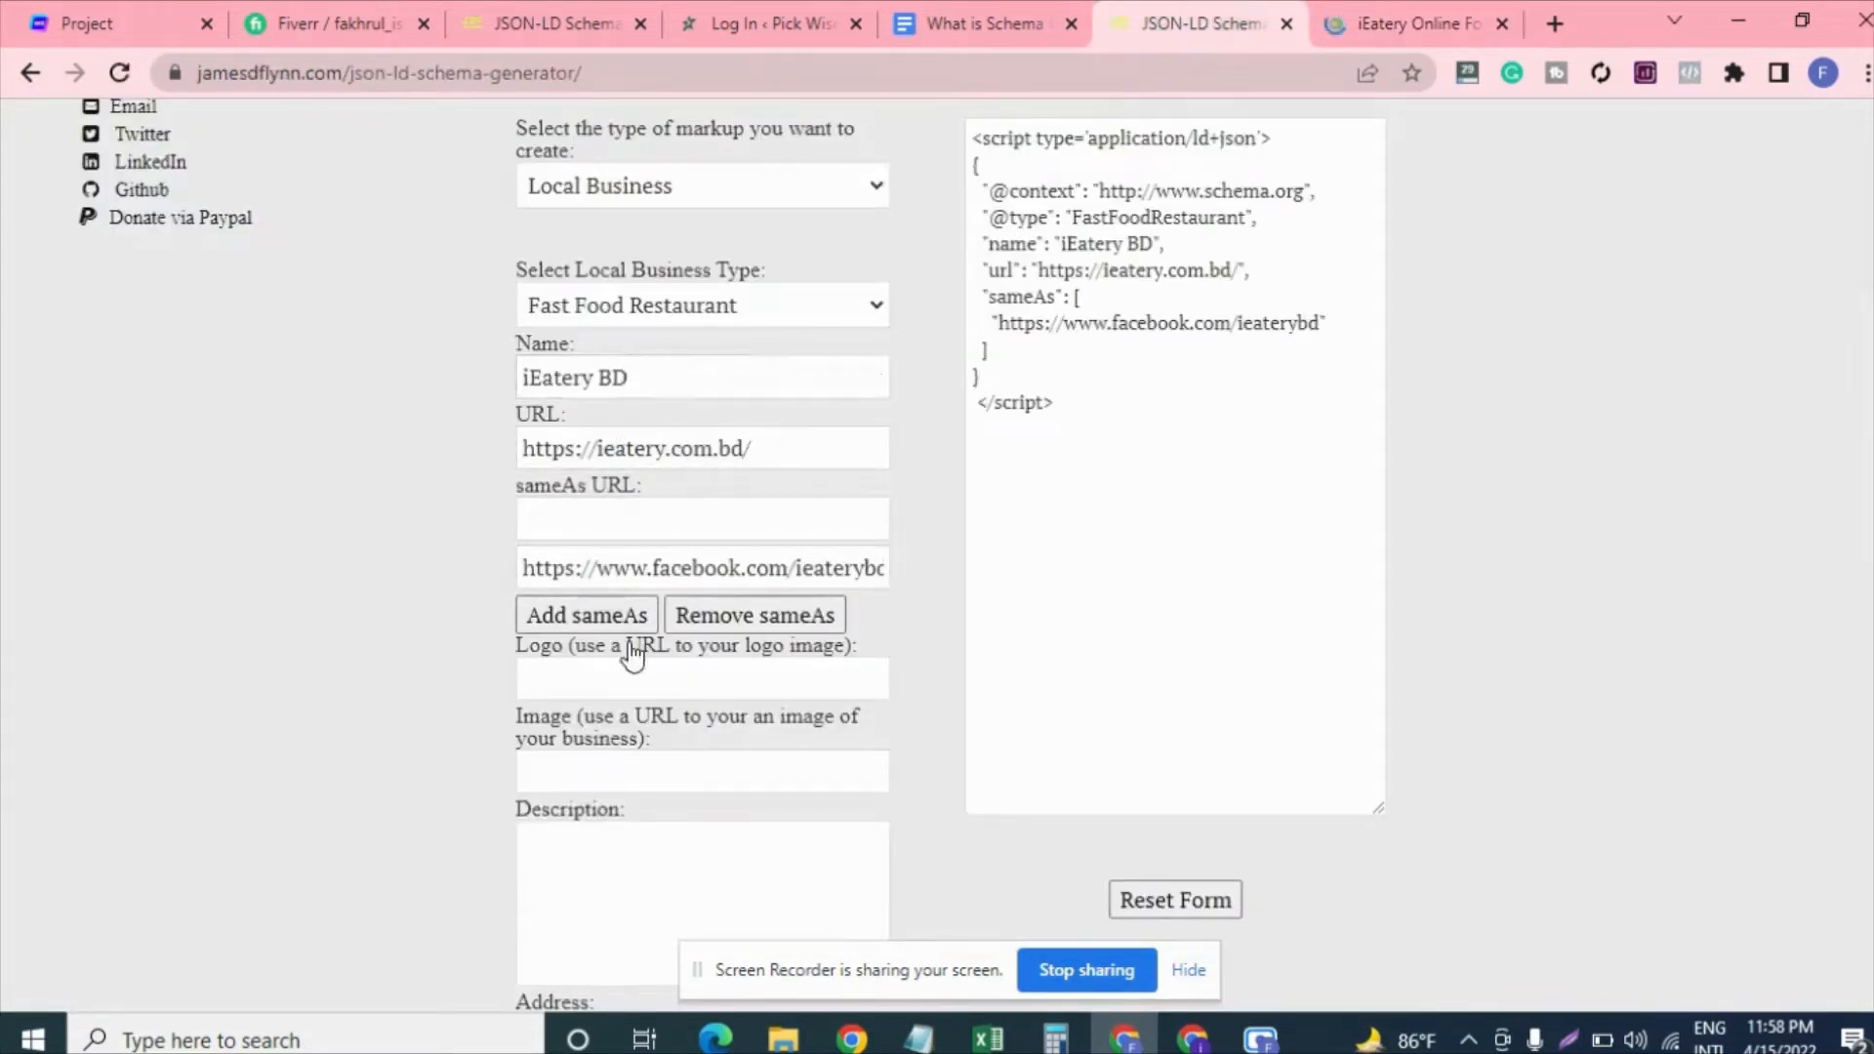
left_click(620, 517)
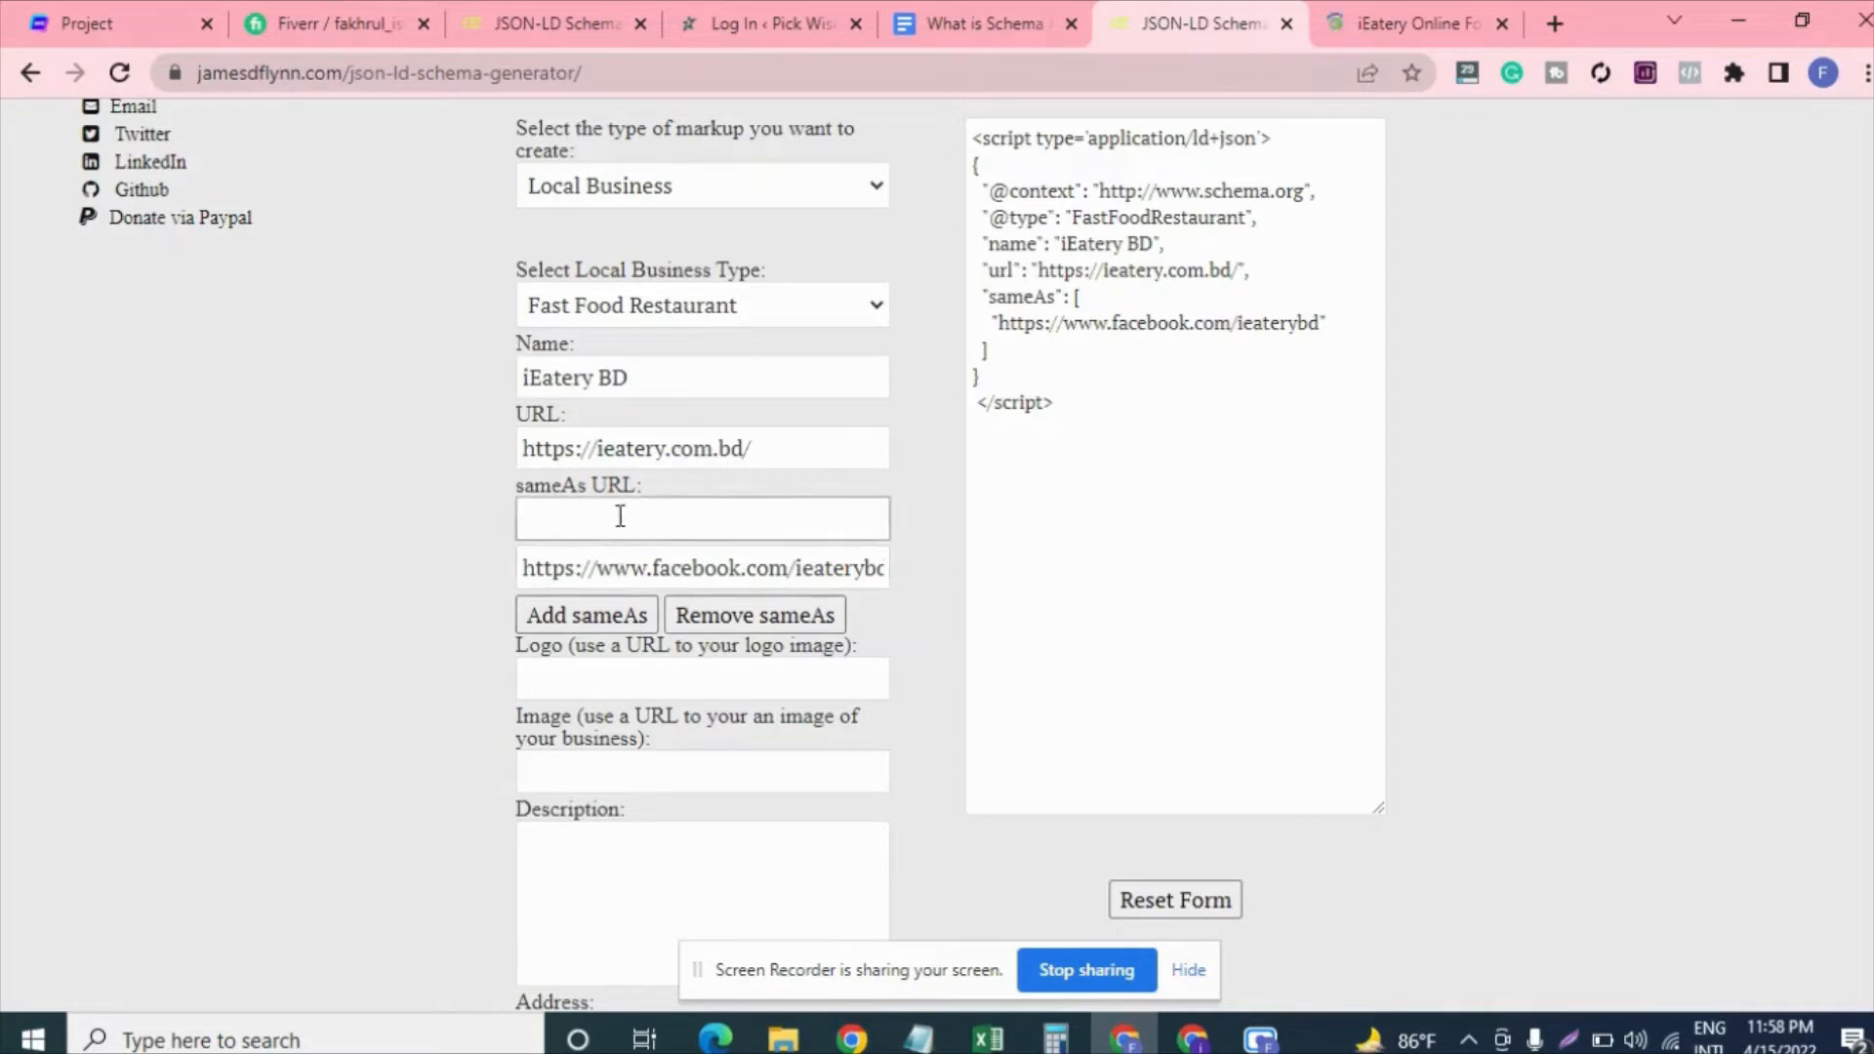
key("ctrl+v")
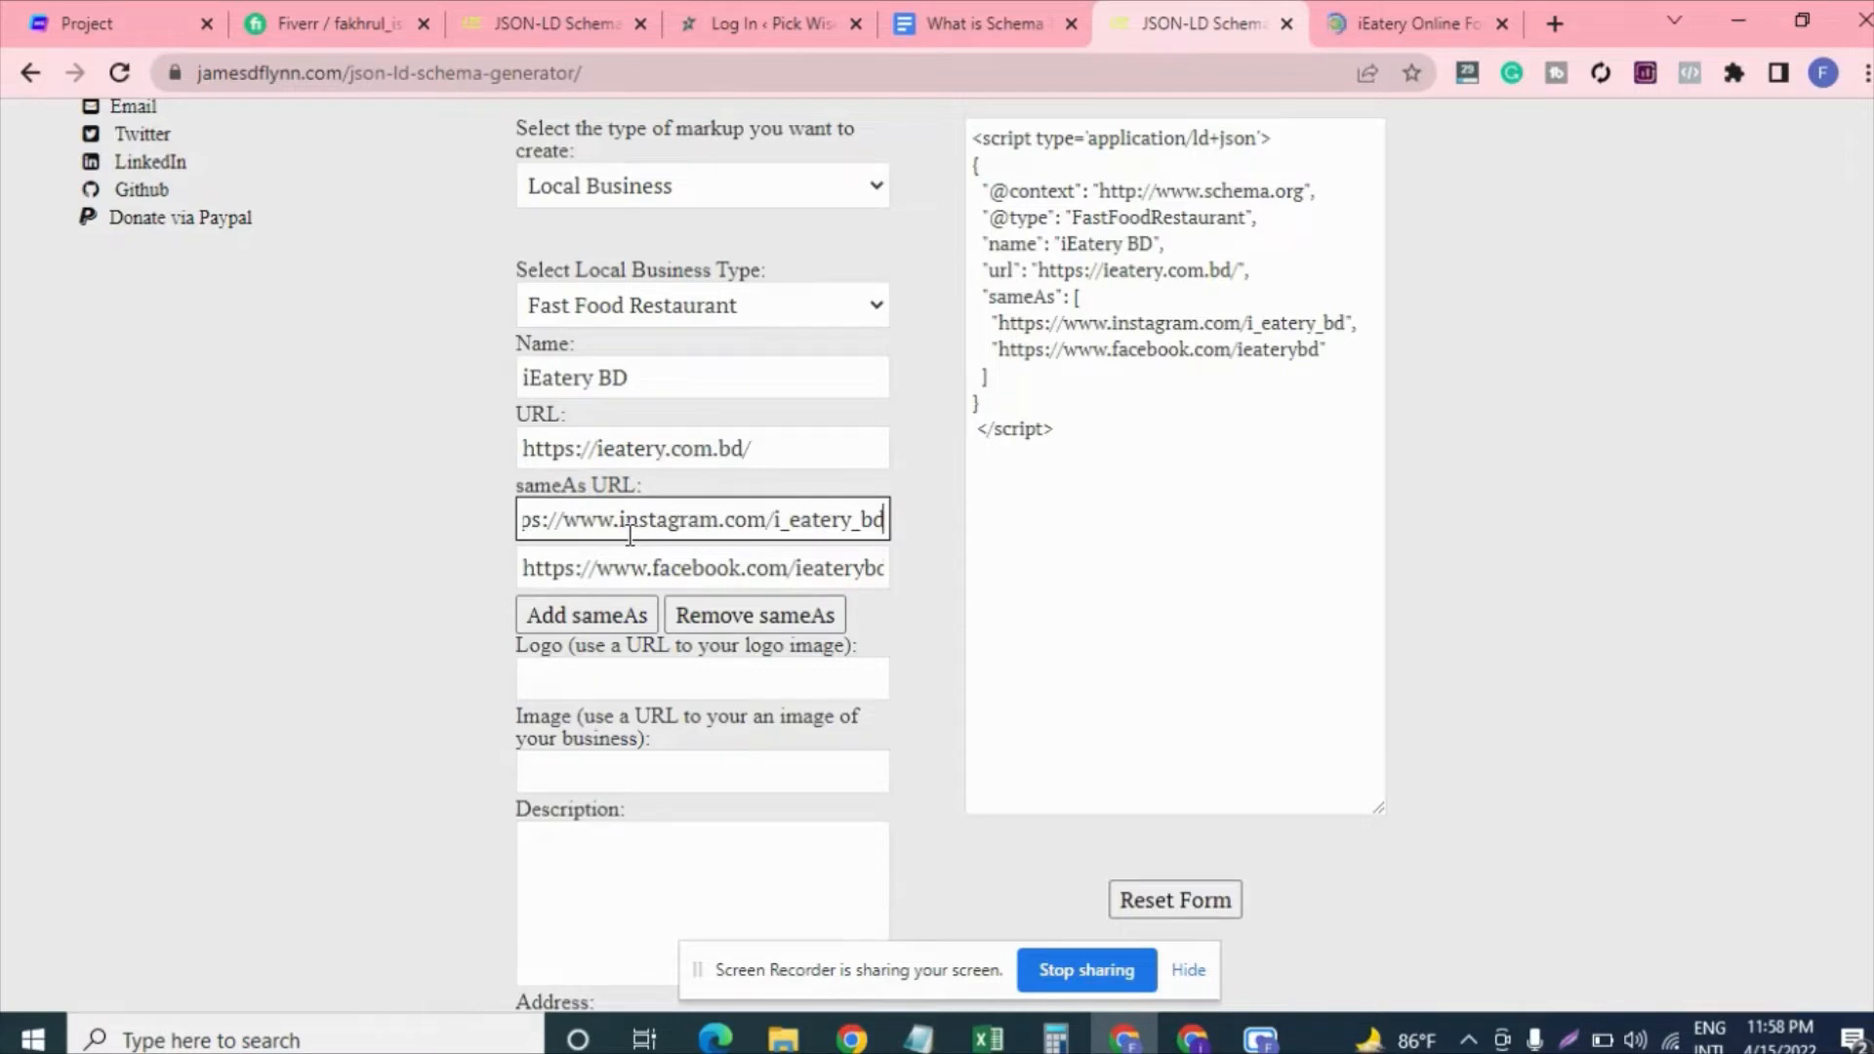
- Return to the iEatery site and view its image information with the Web Developer extension
scroll(778, 674, "down", 1)
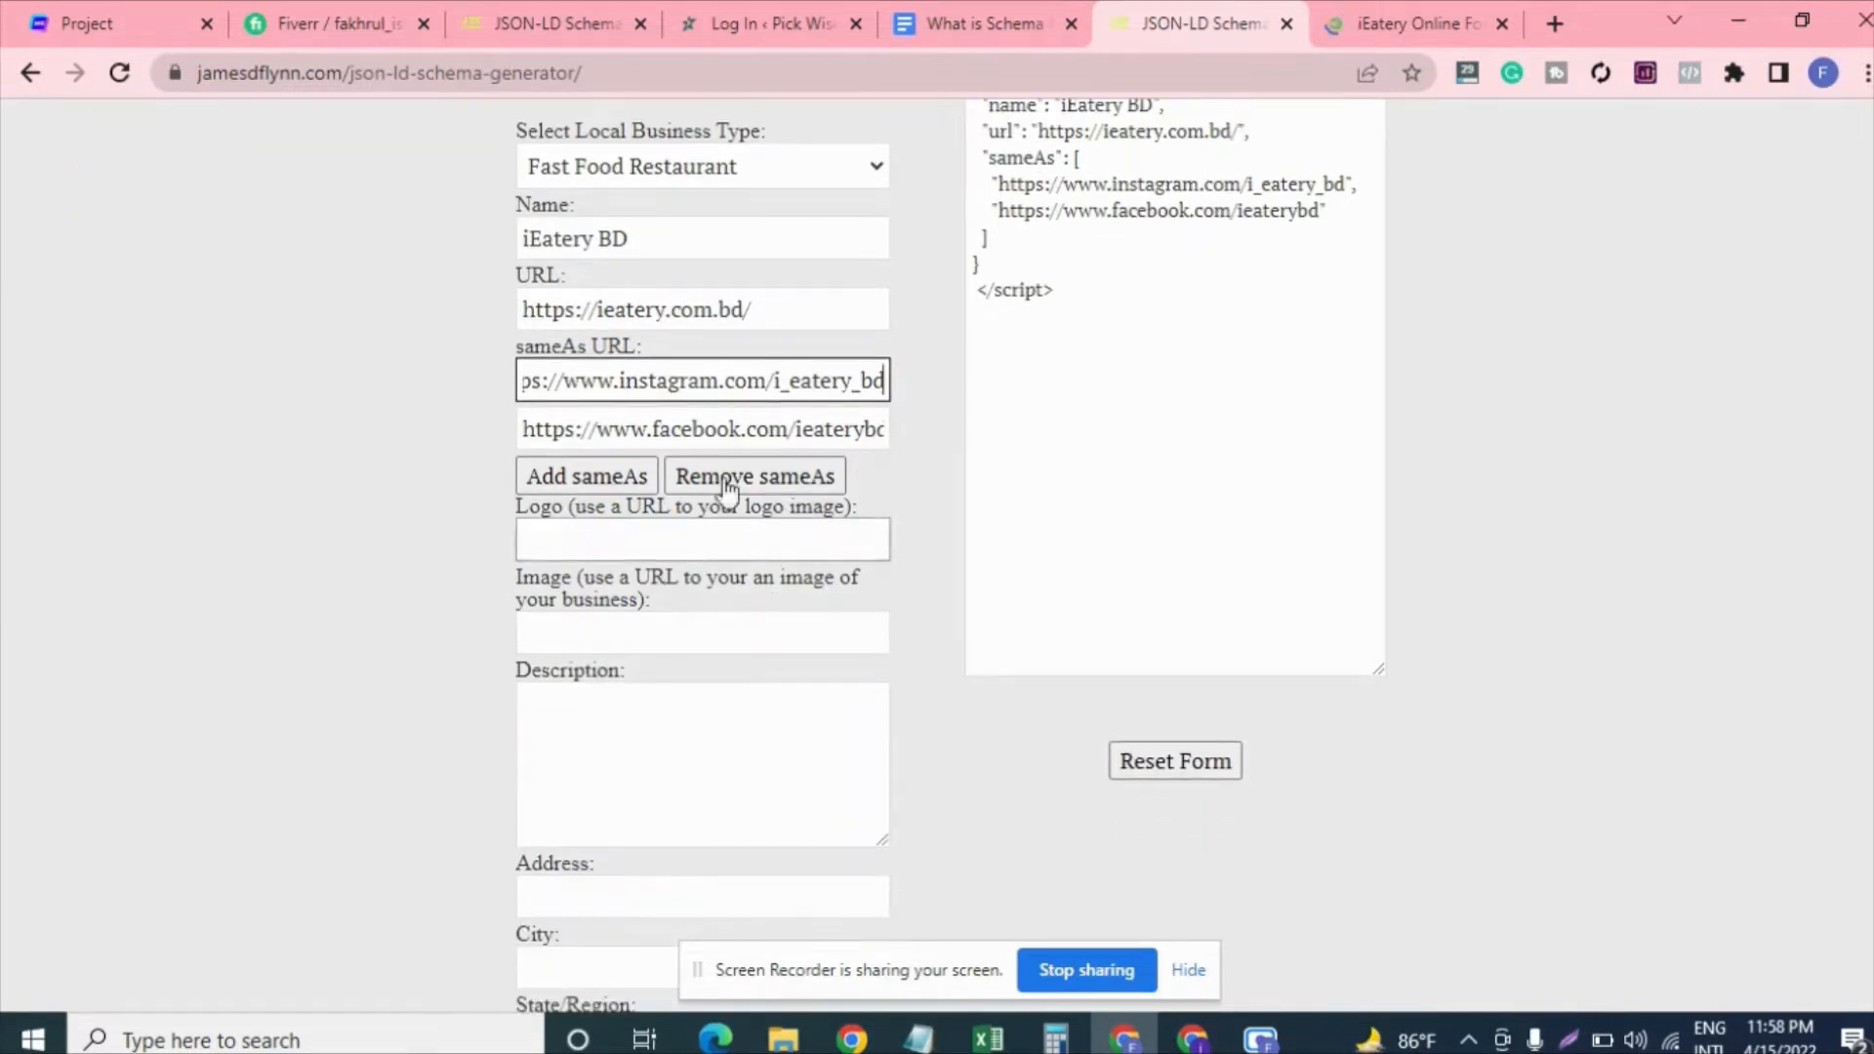
left_click(1430, 21)
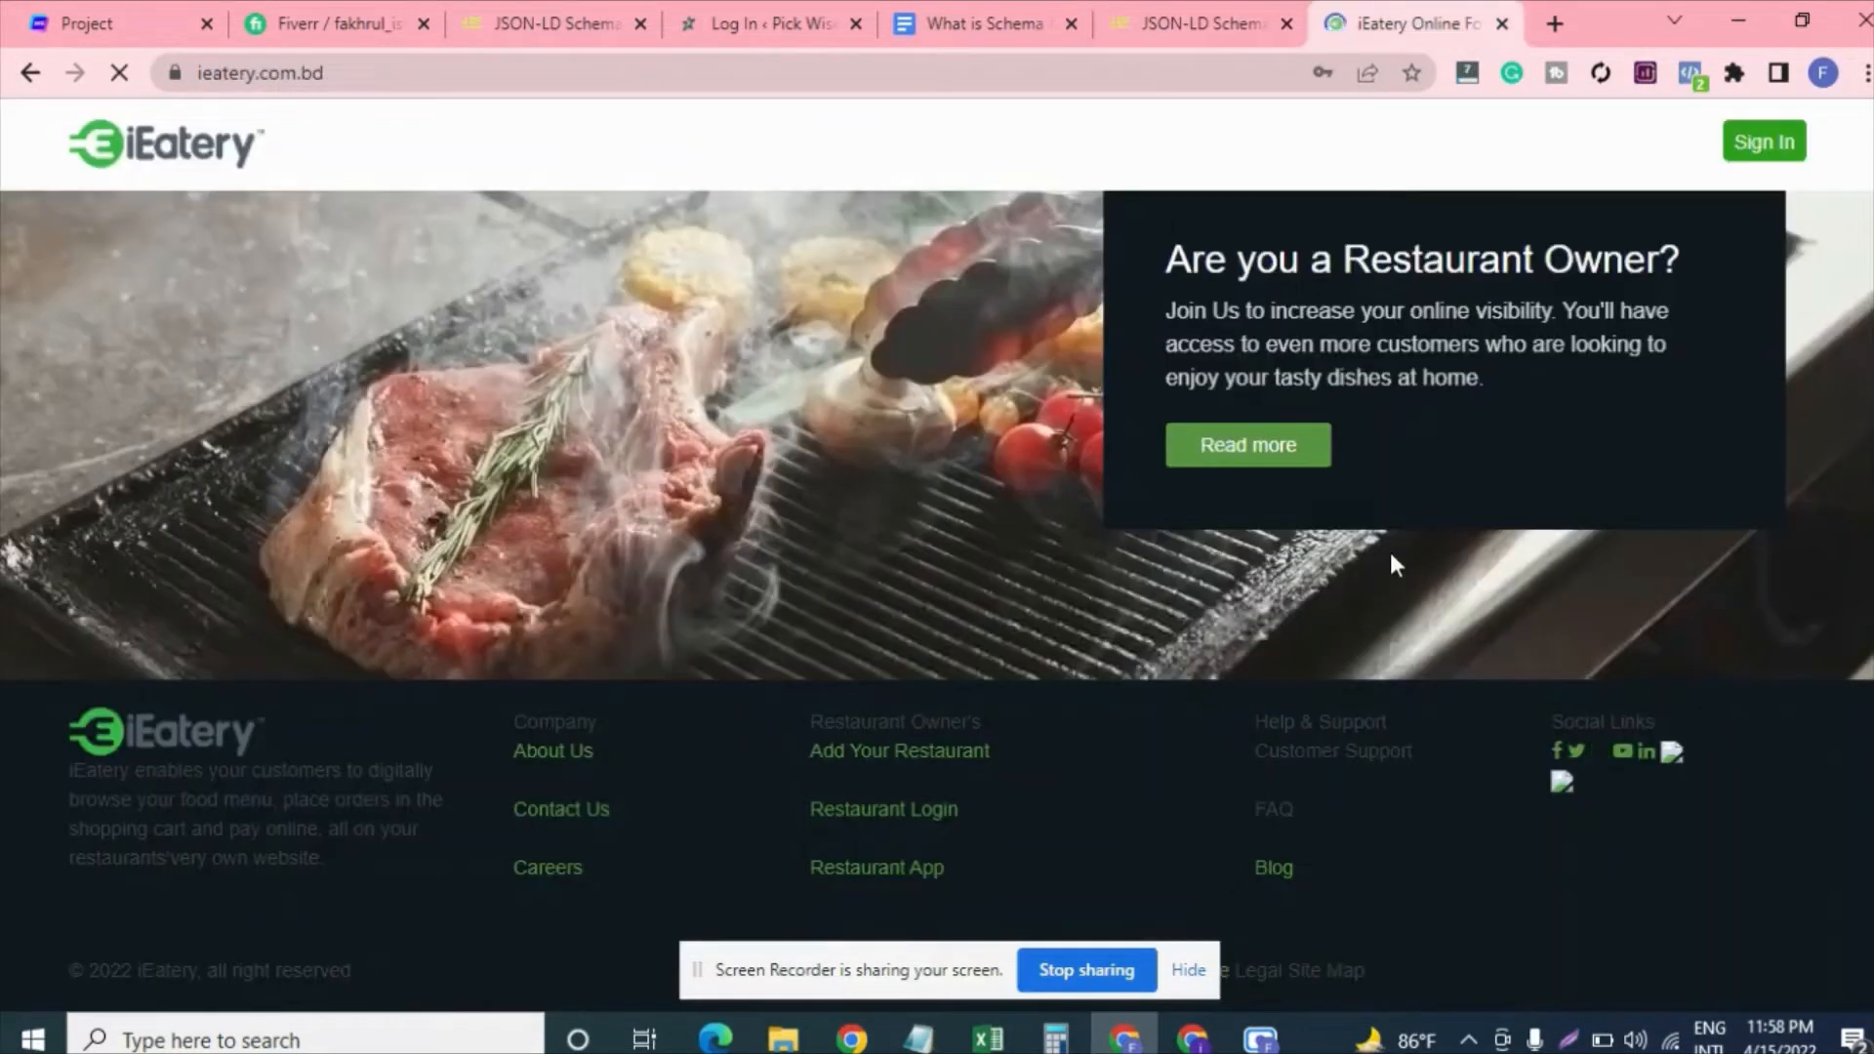
scroll(1389, 549, "up", 20)
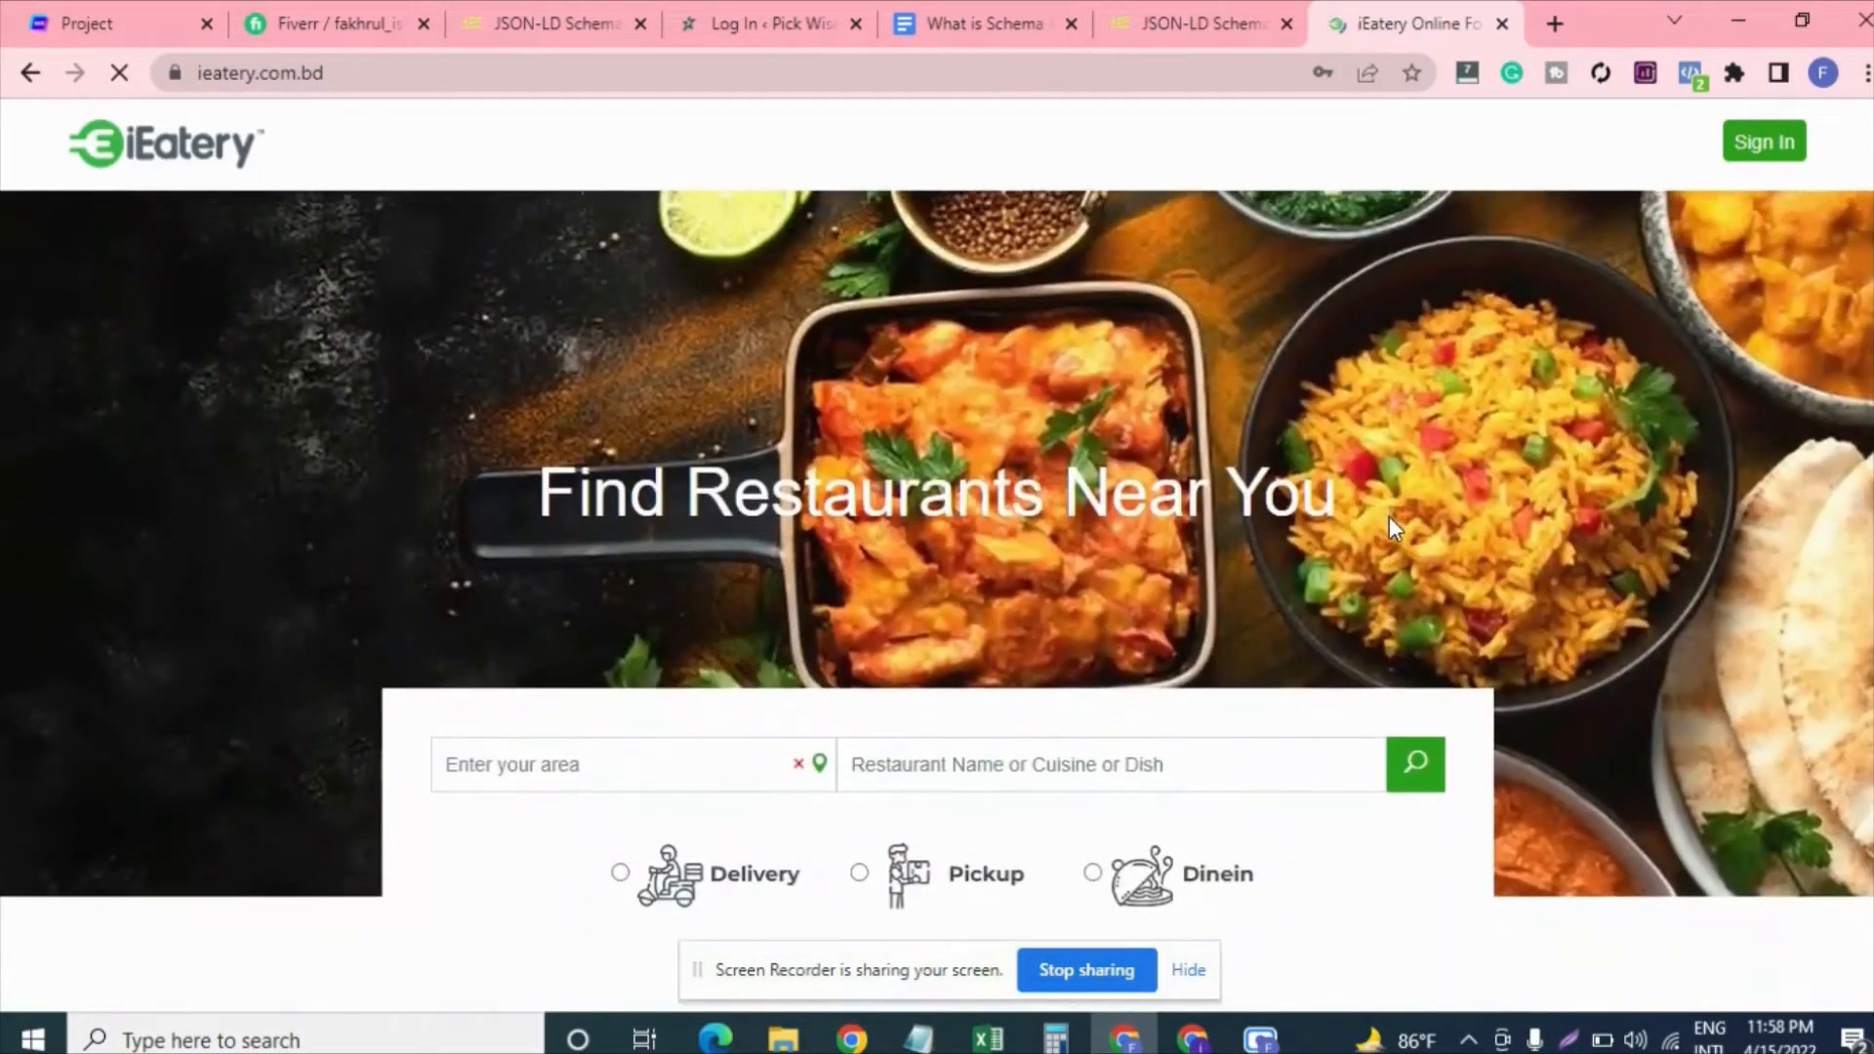
scroll(1389, 517, "down", 4)
scroll(1390, 522, "up", 4)
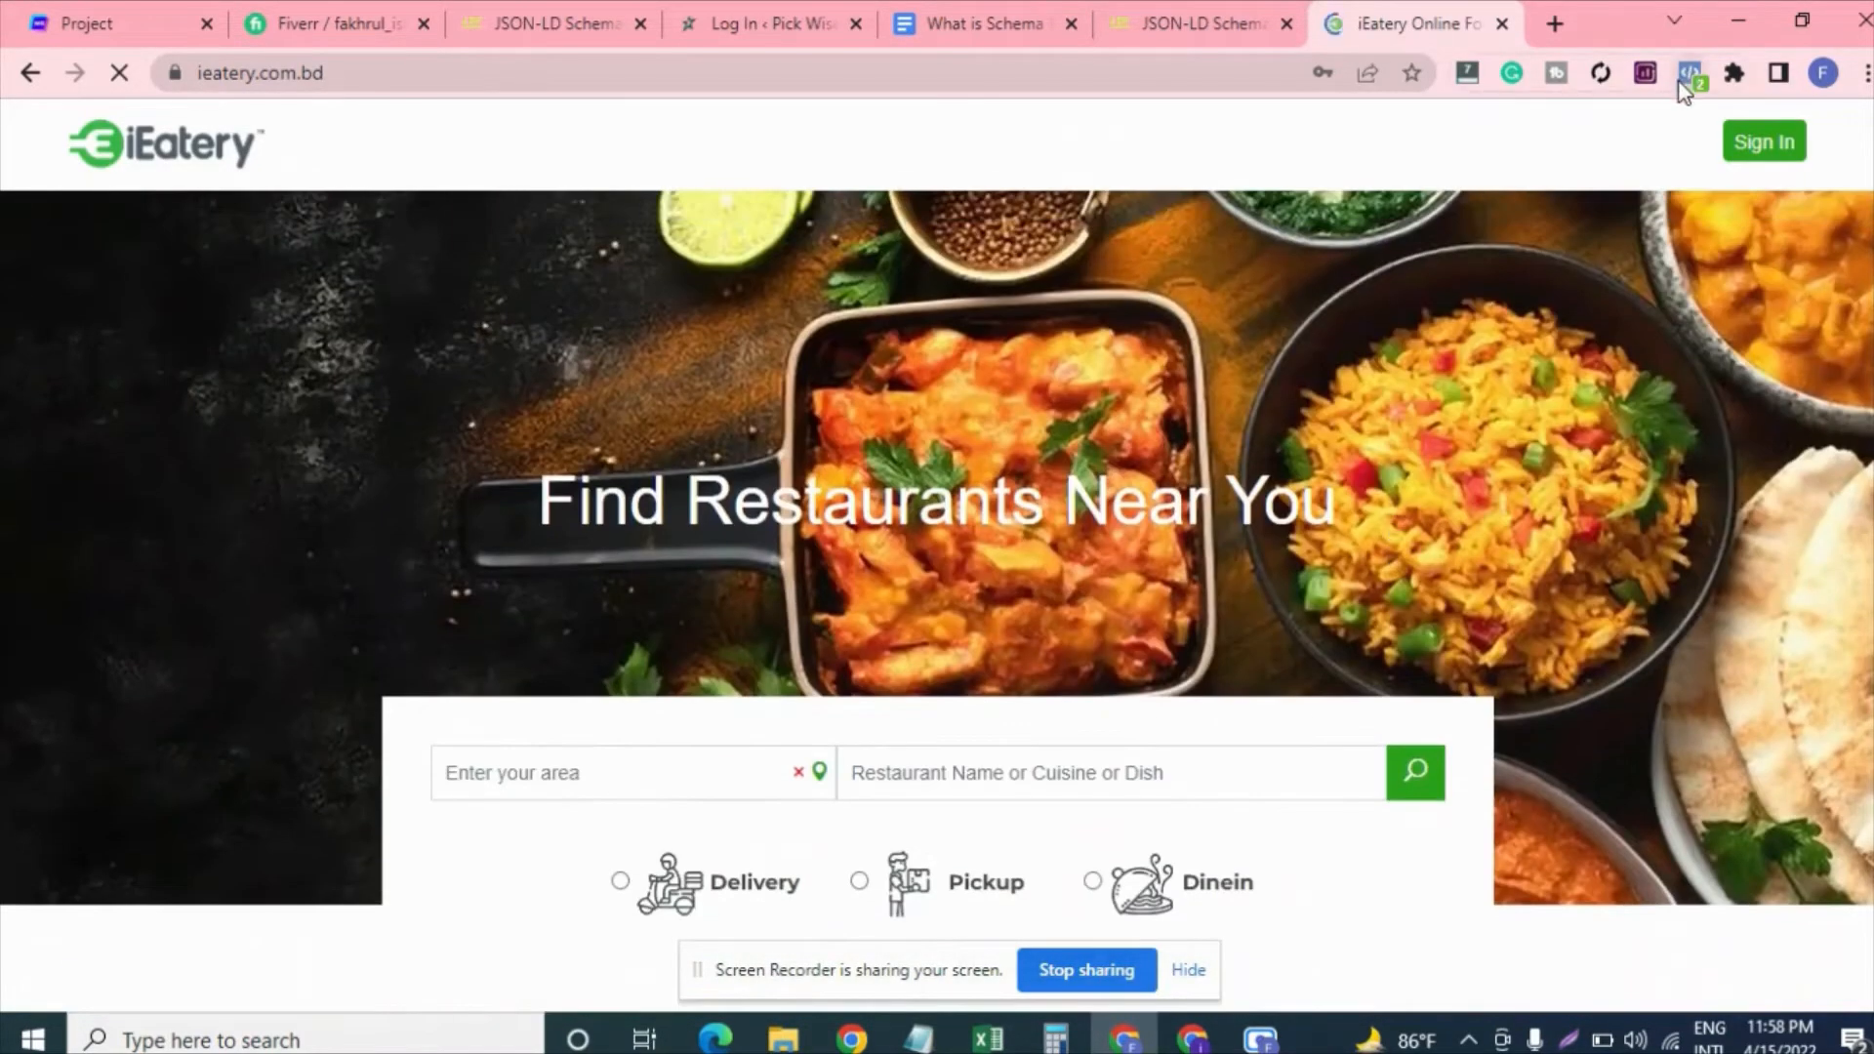
left_click(1730, 78)
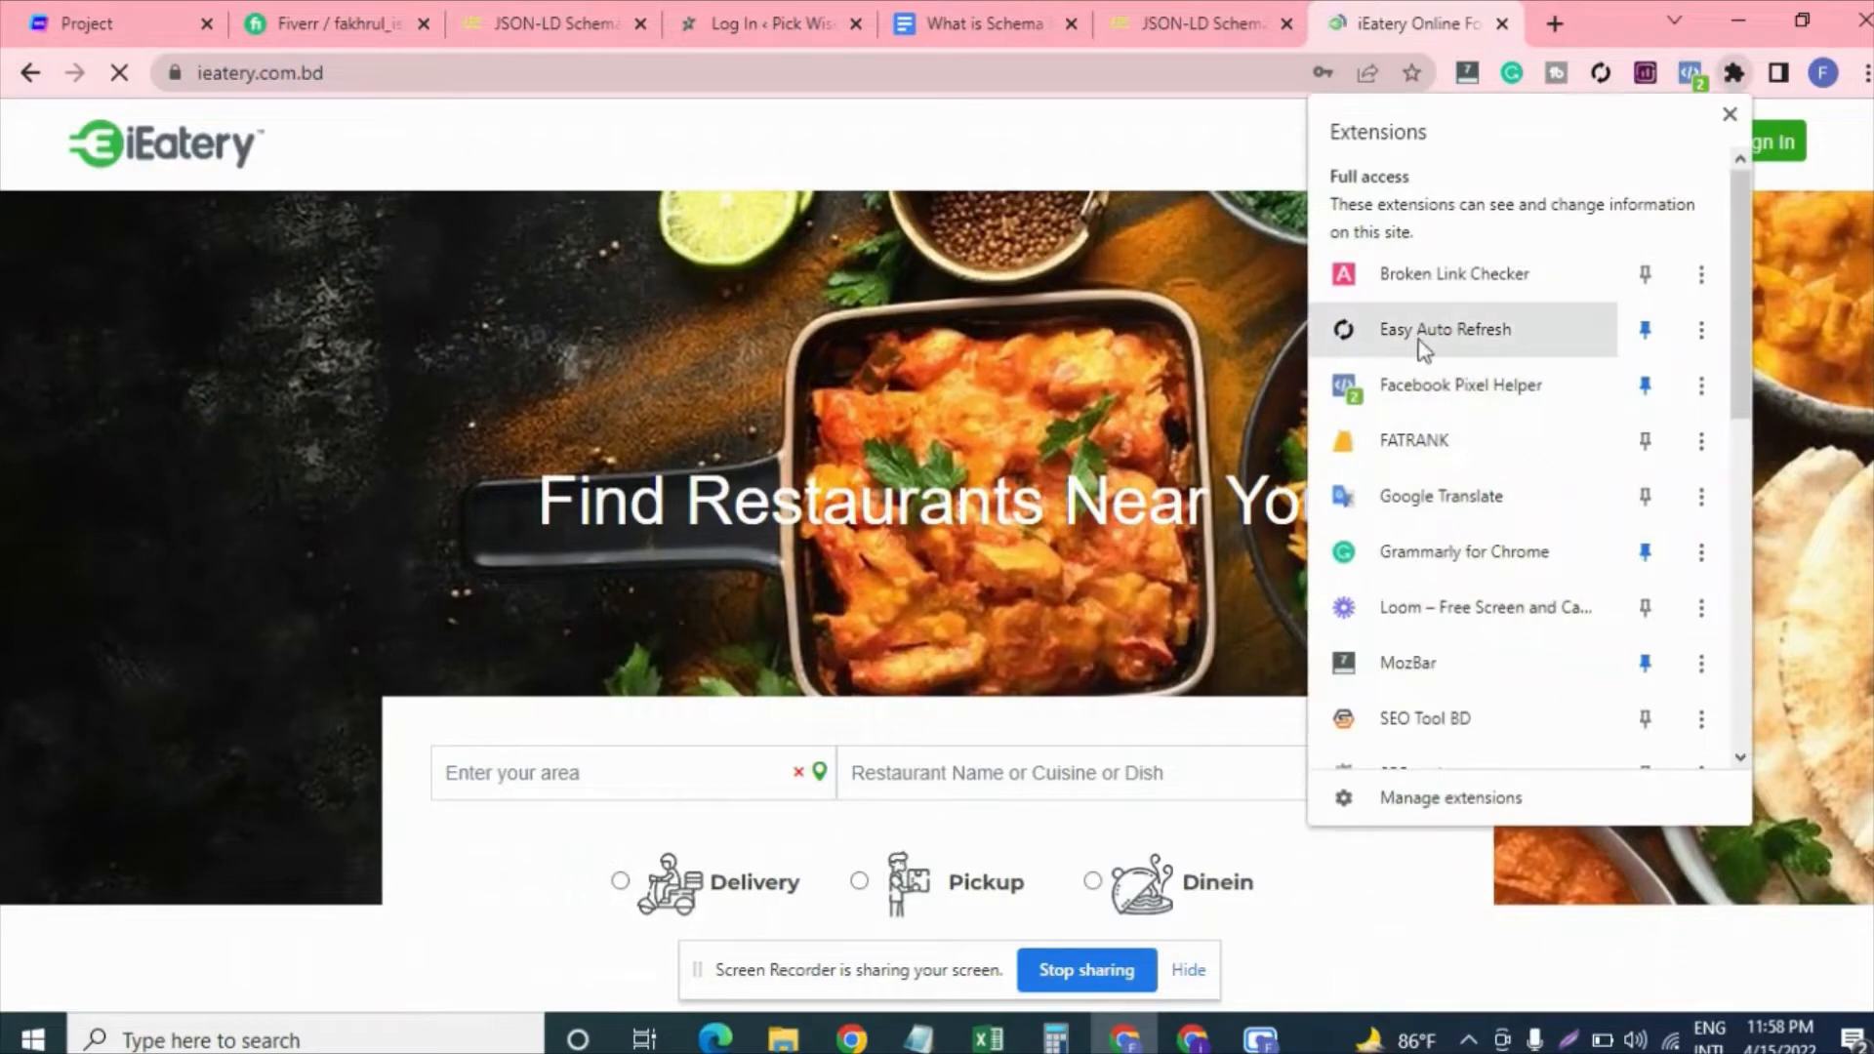
scroll(1425, 408, "down", 3)
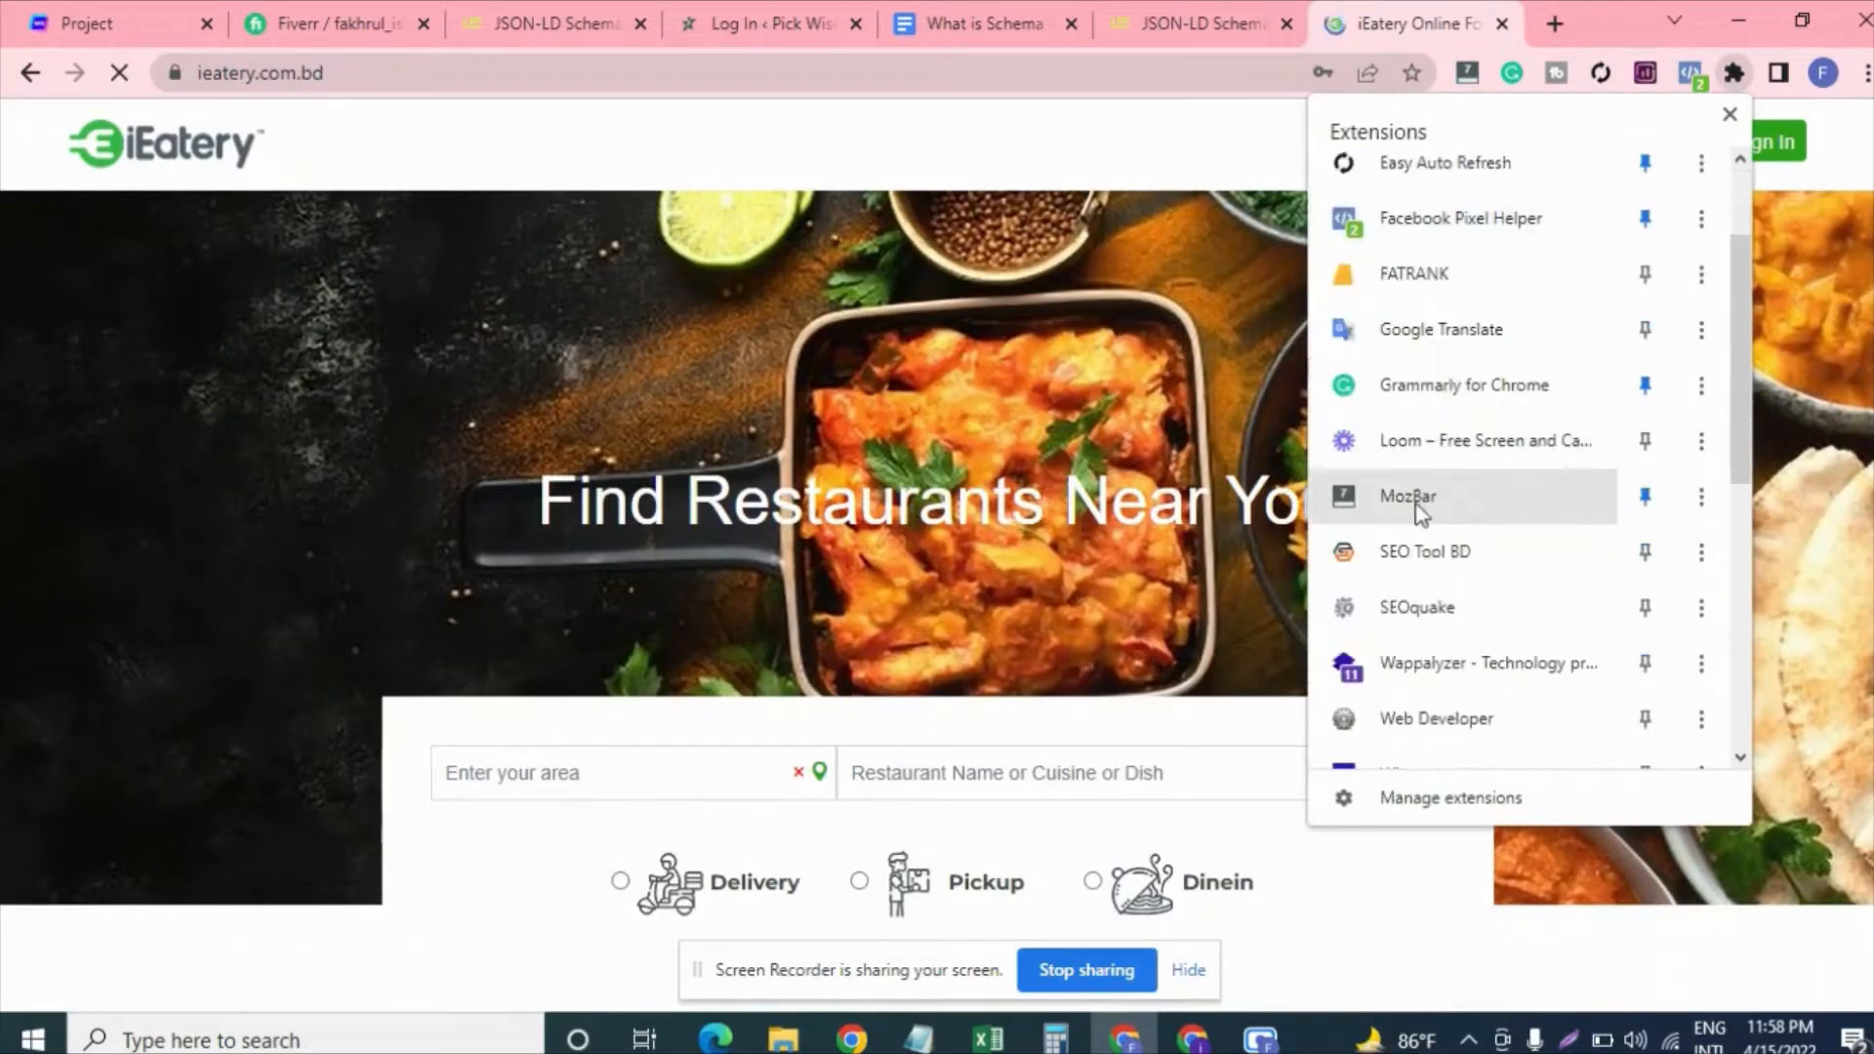
left_click(1464, 719)
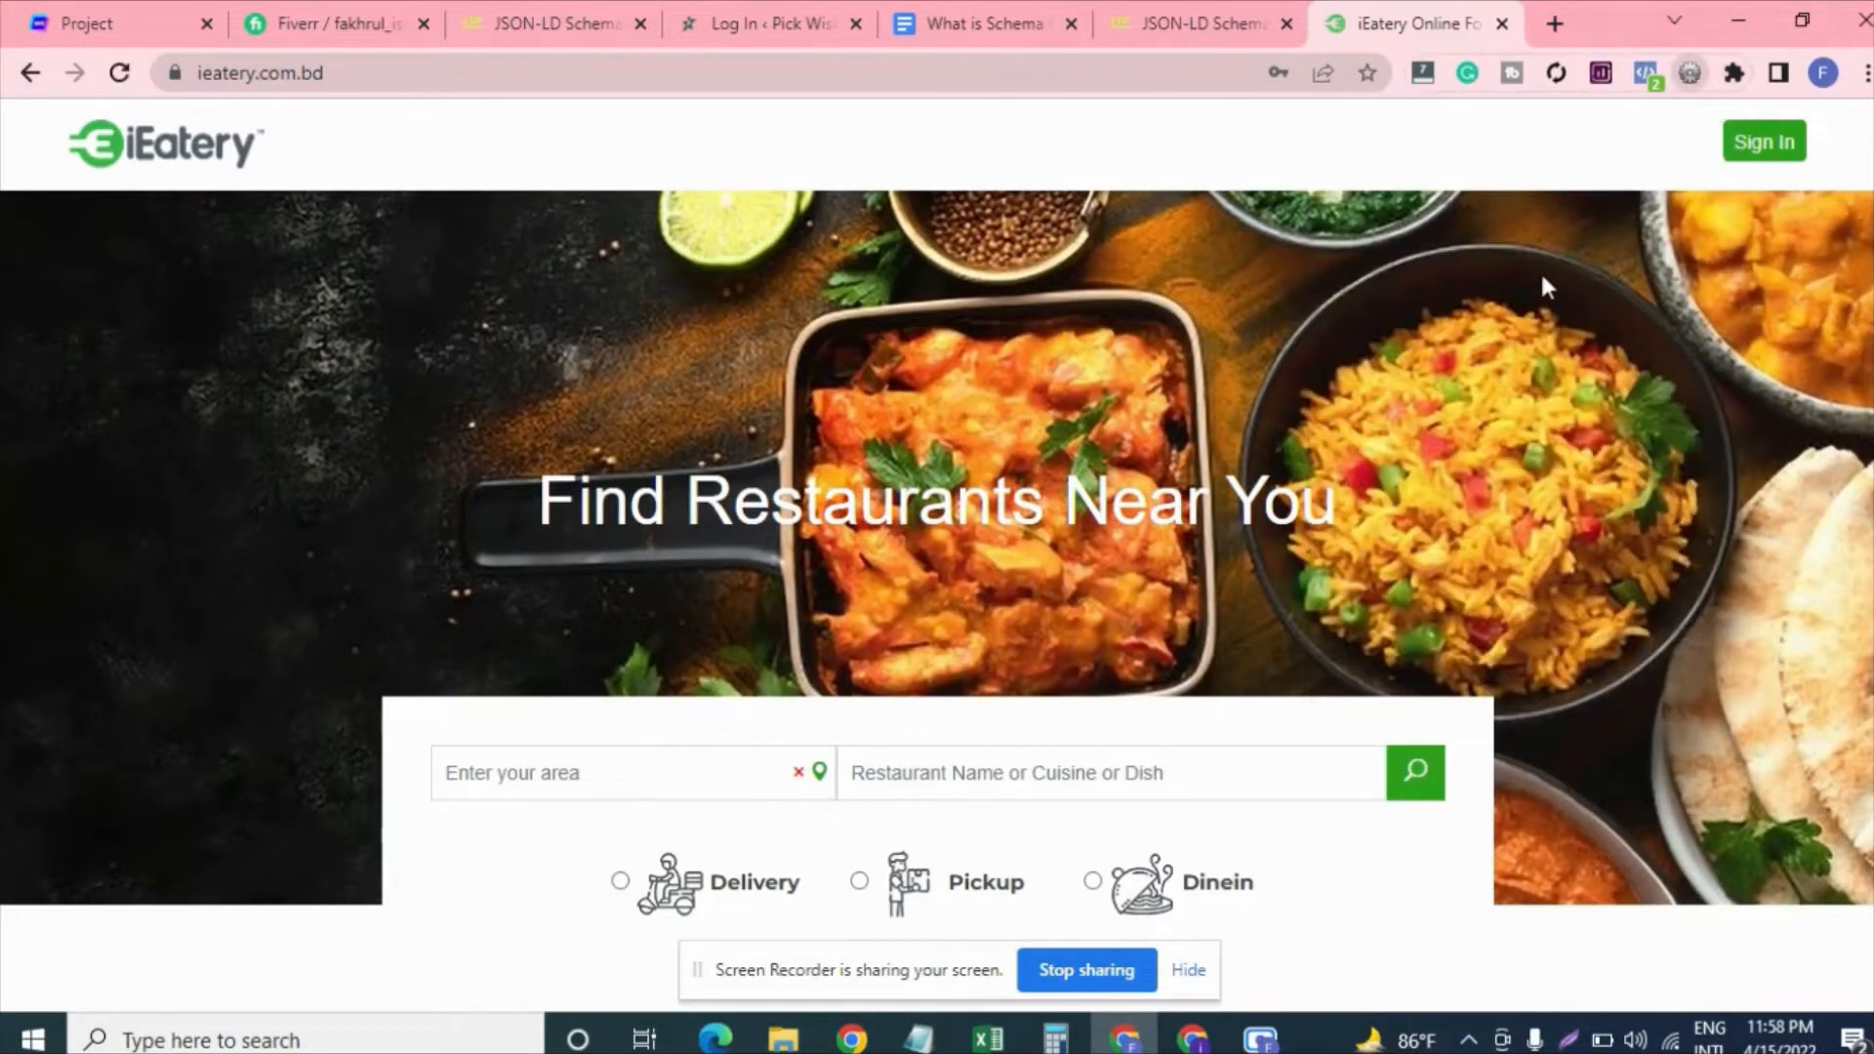
left_click(1690, 73)
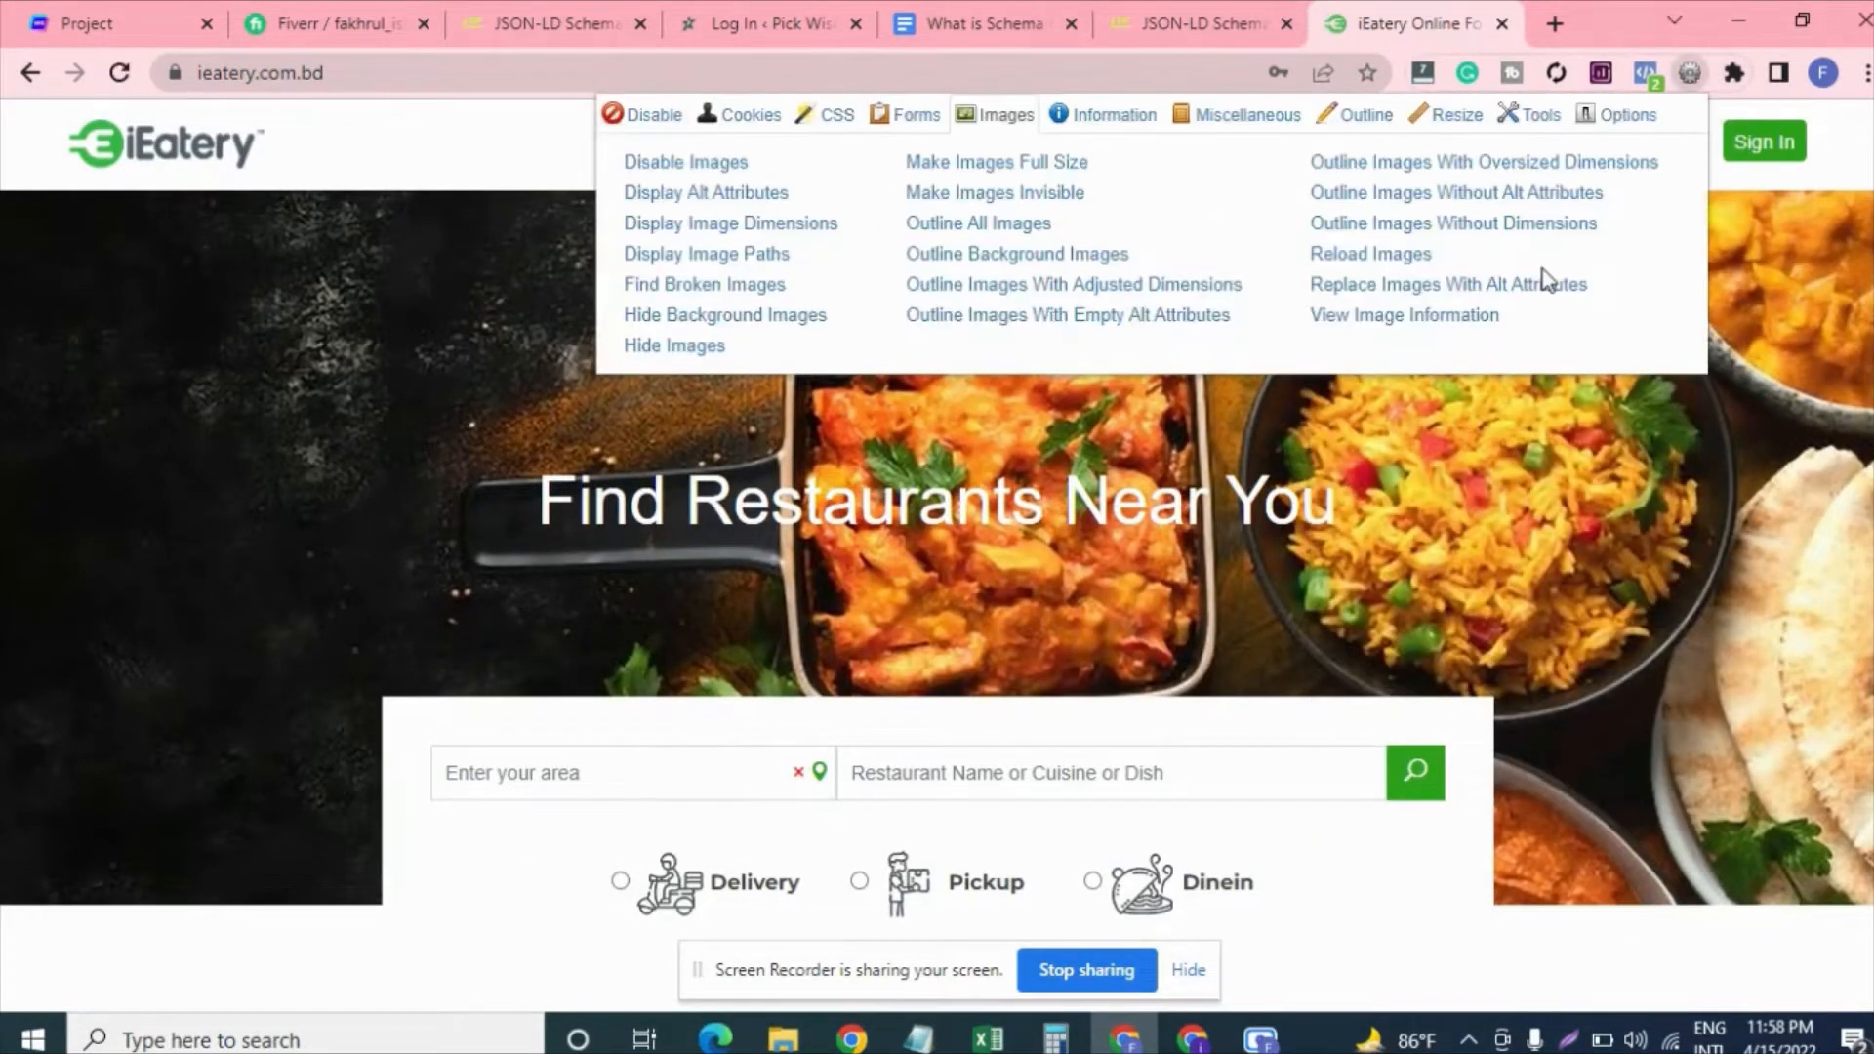
left_click(1412, 325)
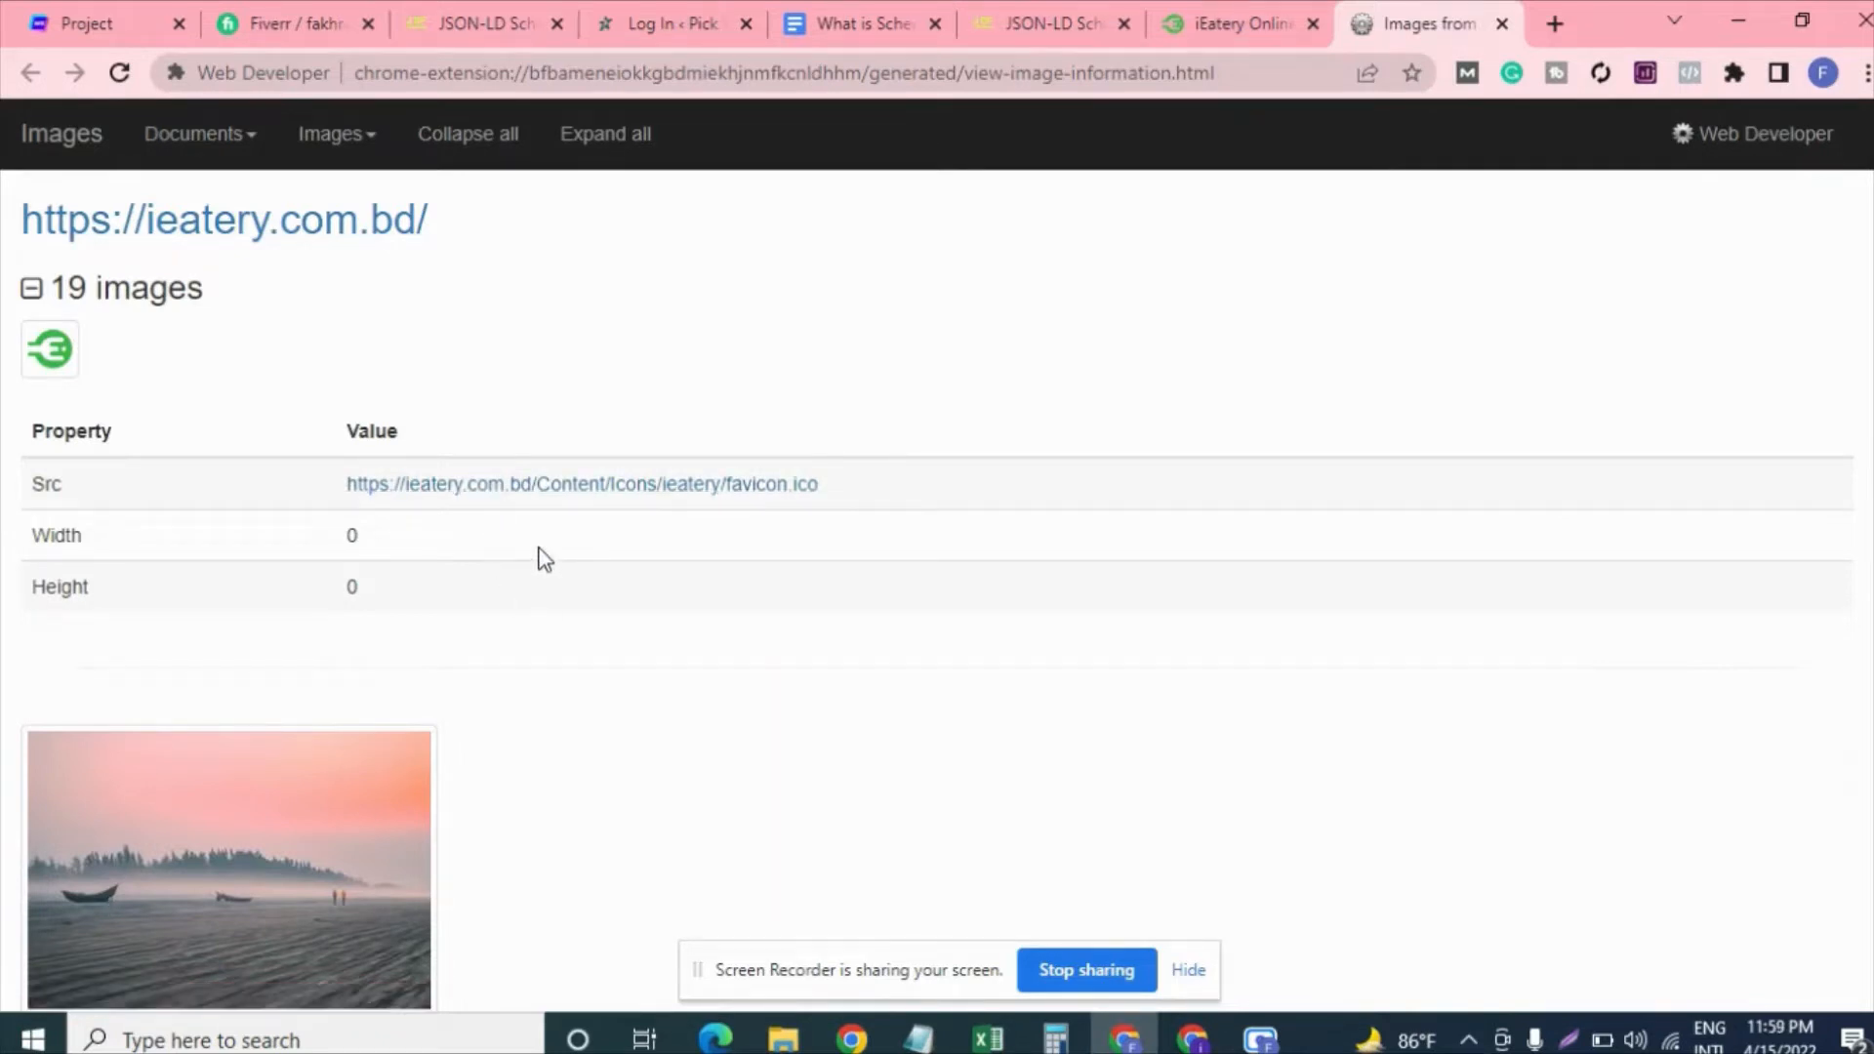
- Find the logo image ieateryapp-logo.png in the site's image list and open it in a new browser tab
scroll(547, 537, "down", 5)
scroll(554, 538, "down", 15)
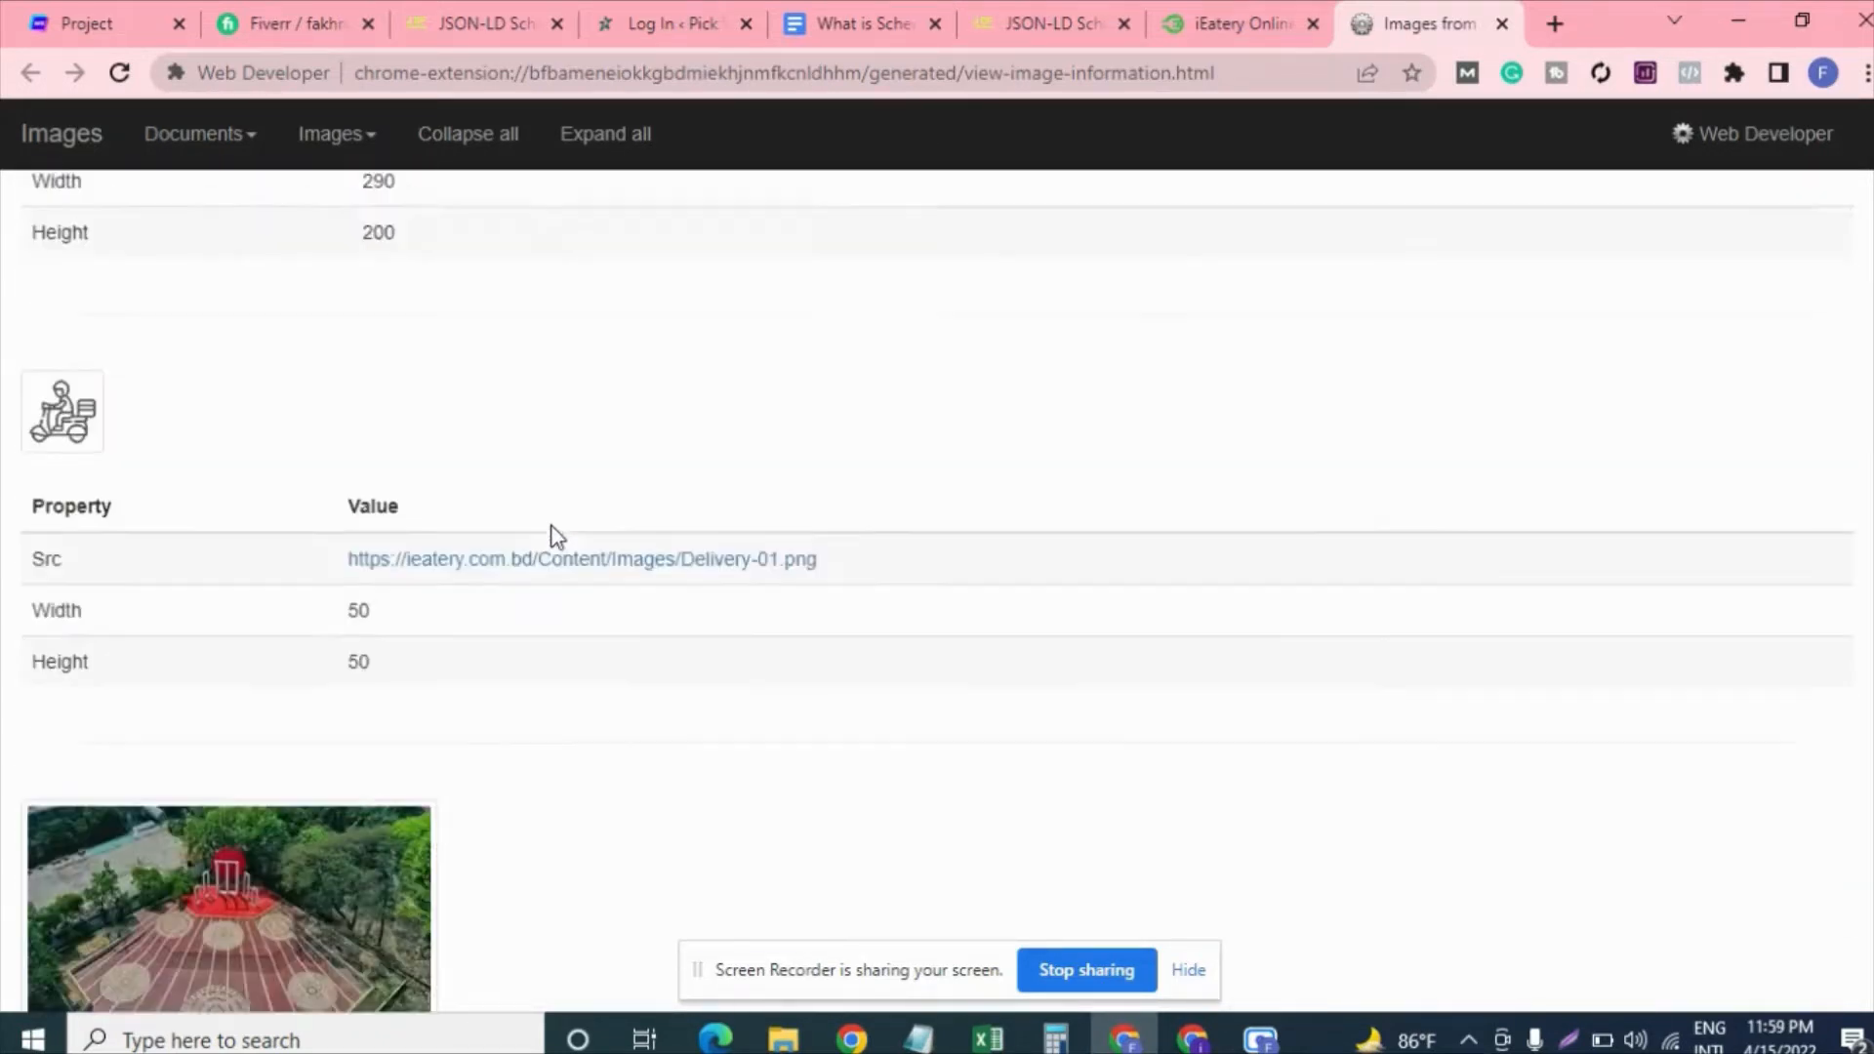
scroll(558, 537, "down", 20)
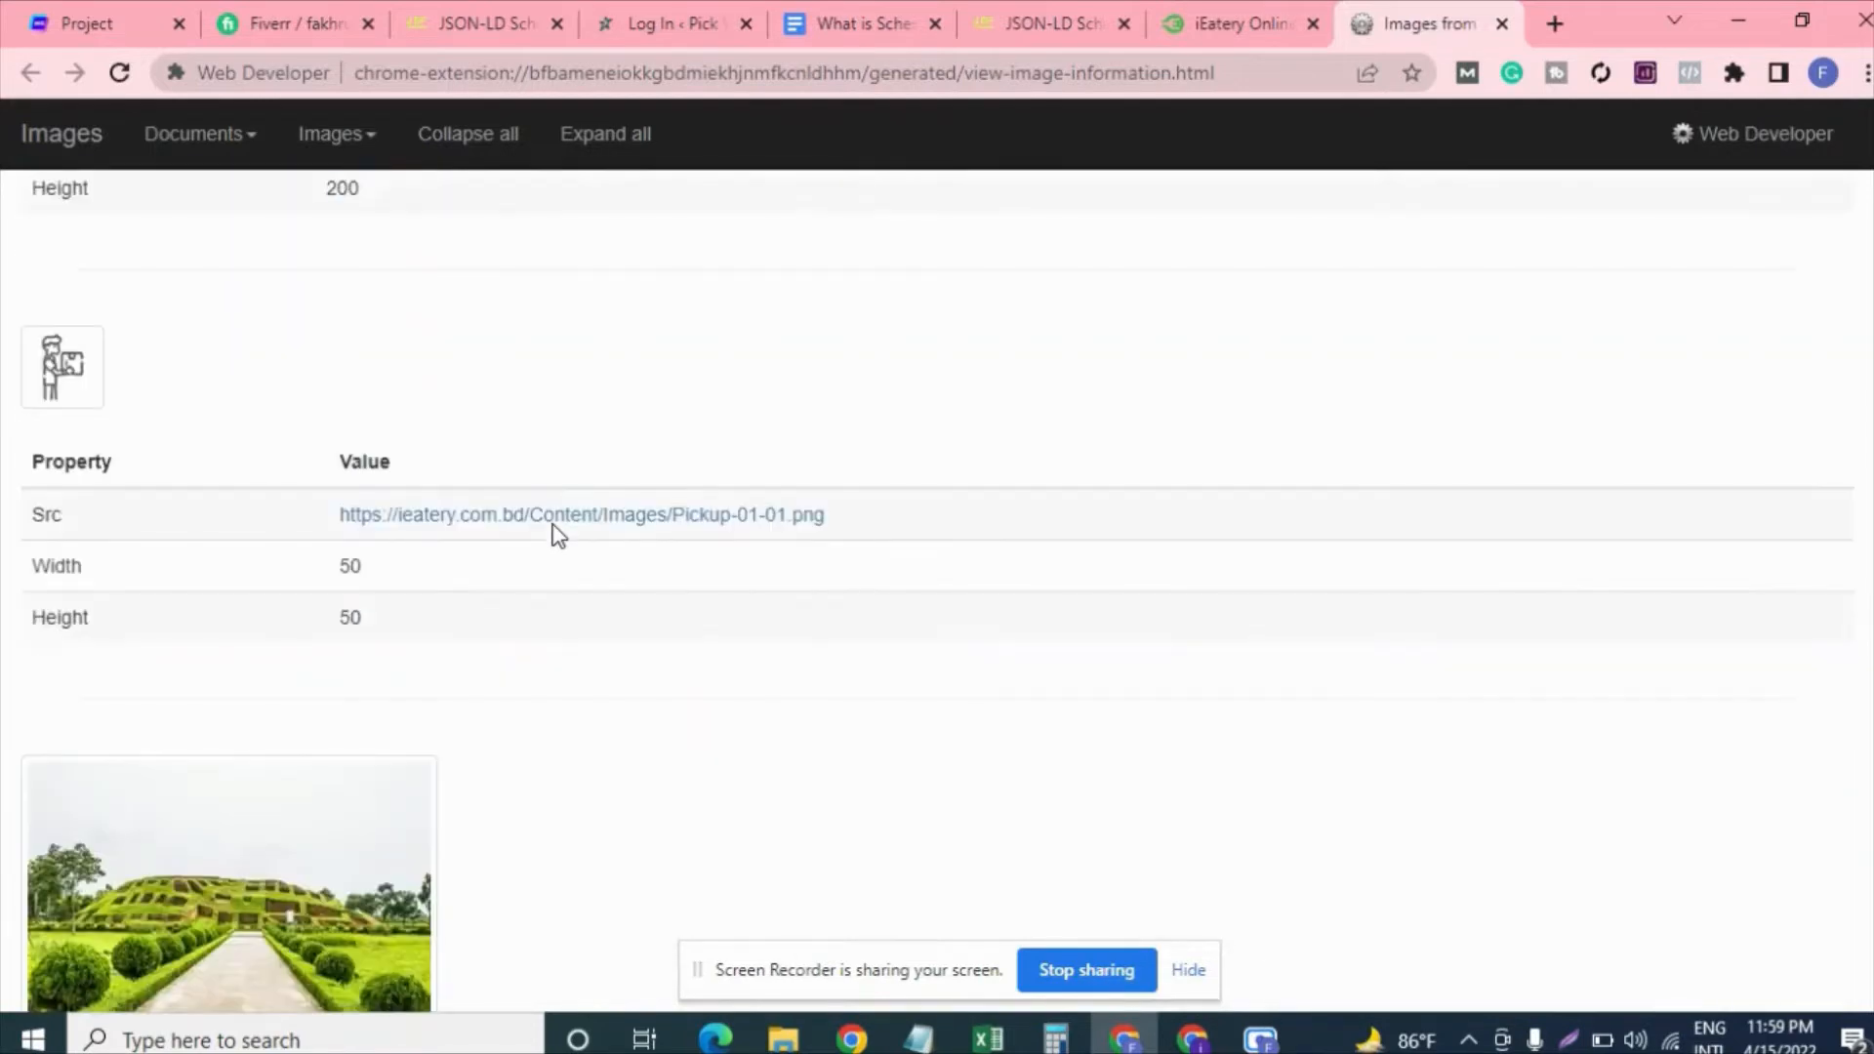
scroll(558, 536, "down", 19)
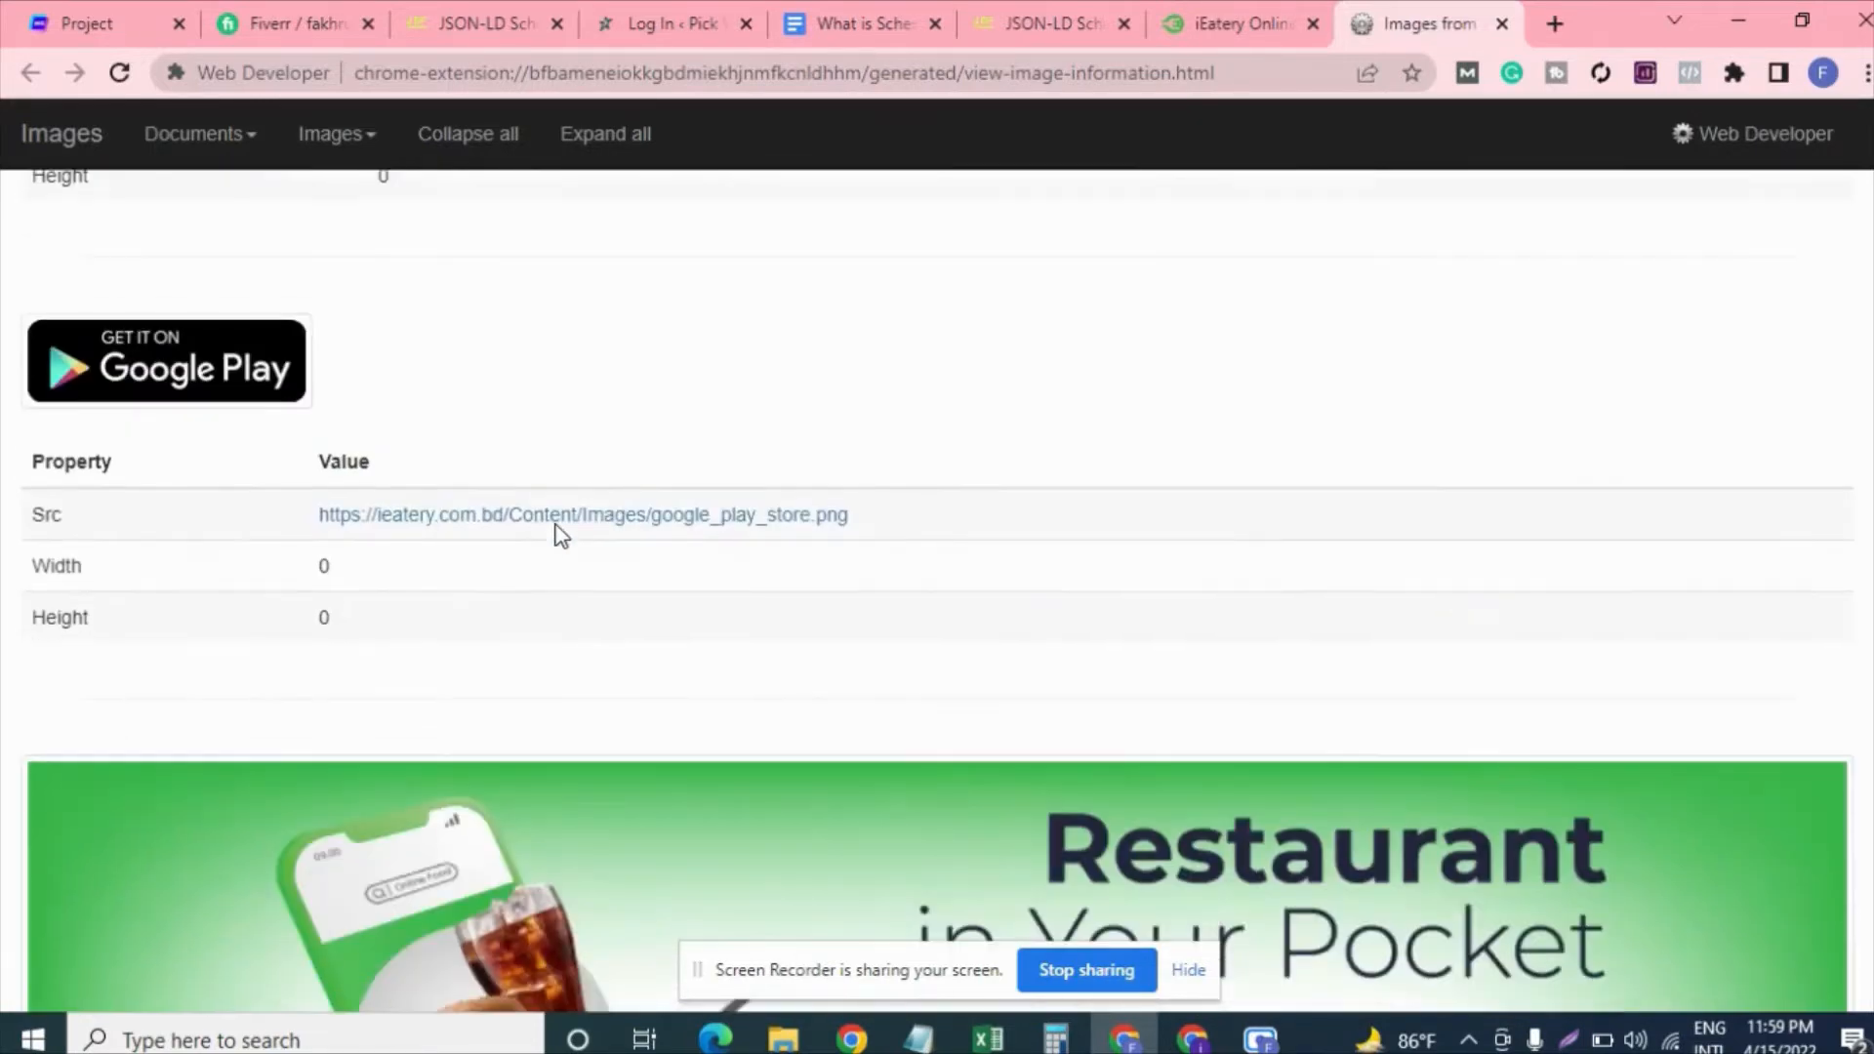
scroll(558, 536, "down", 10)
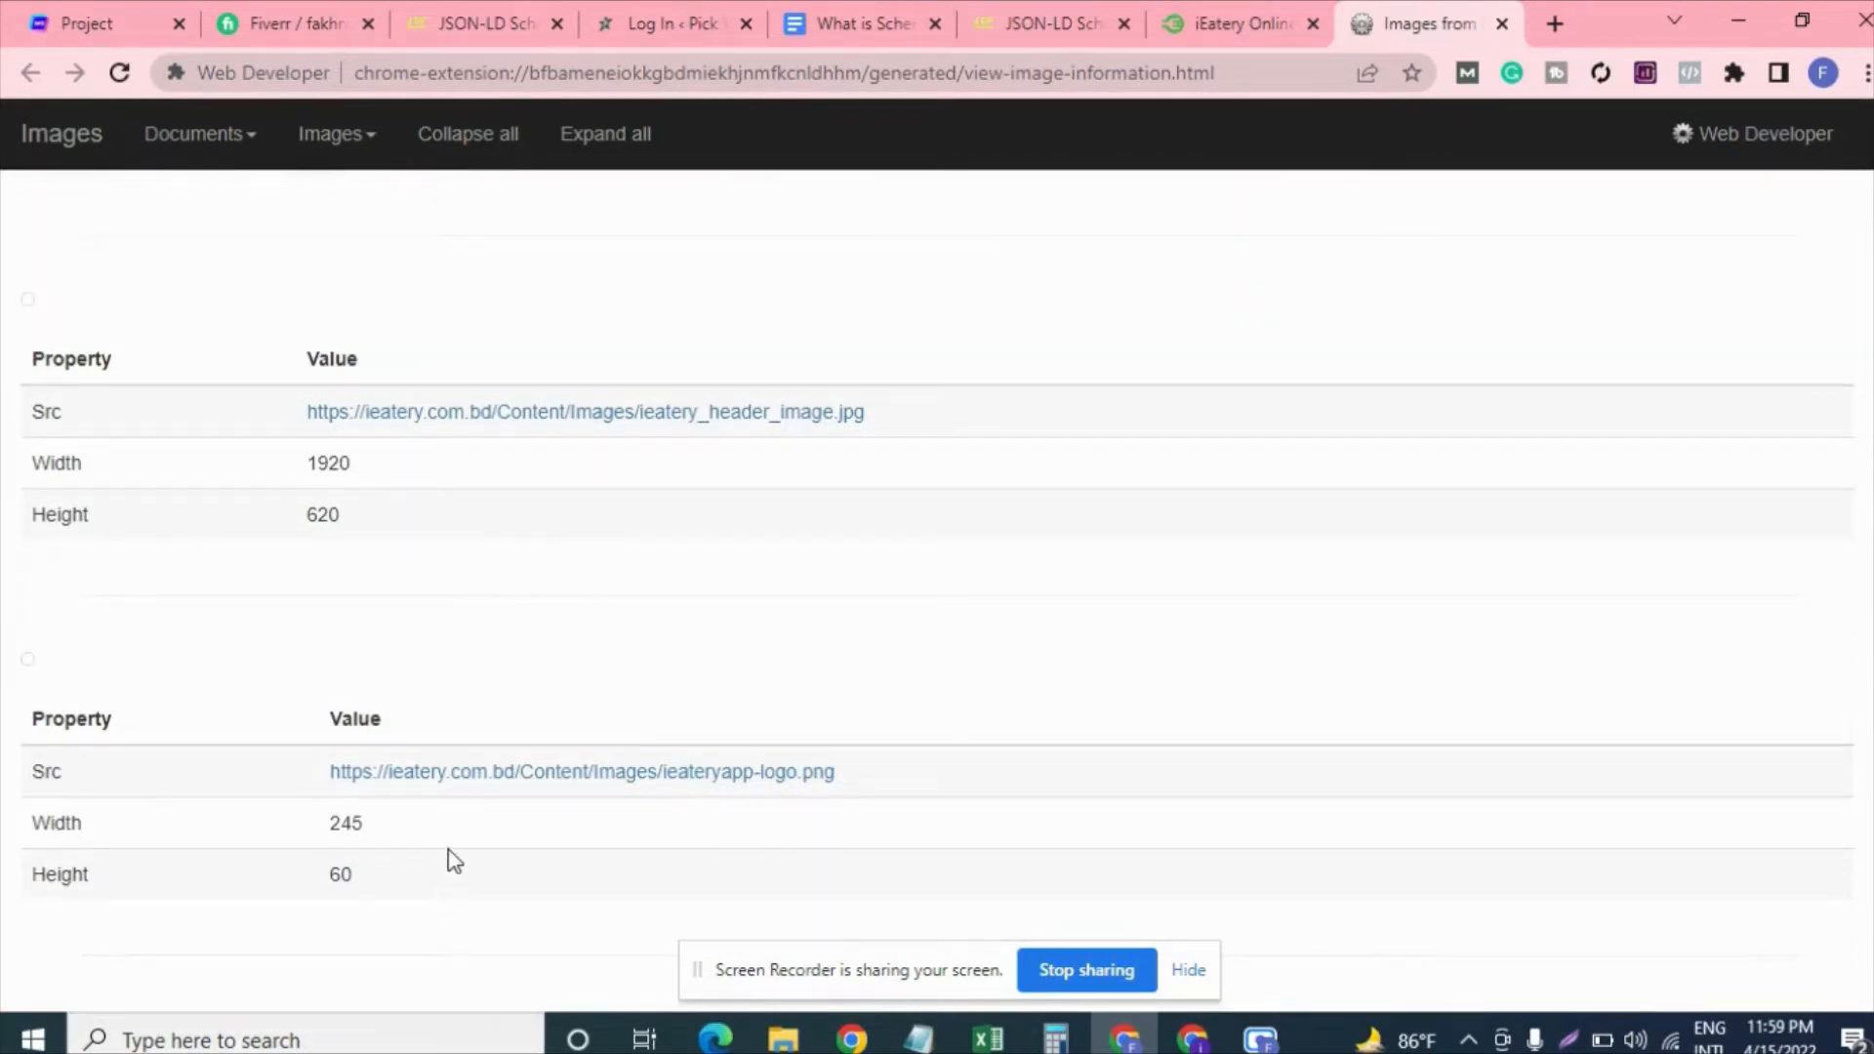
right_click(427, 790)
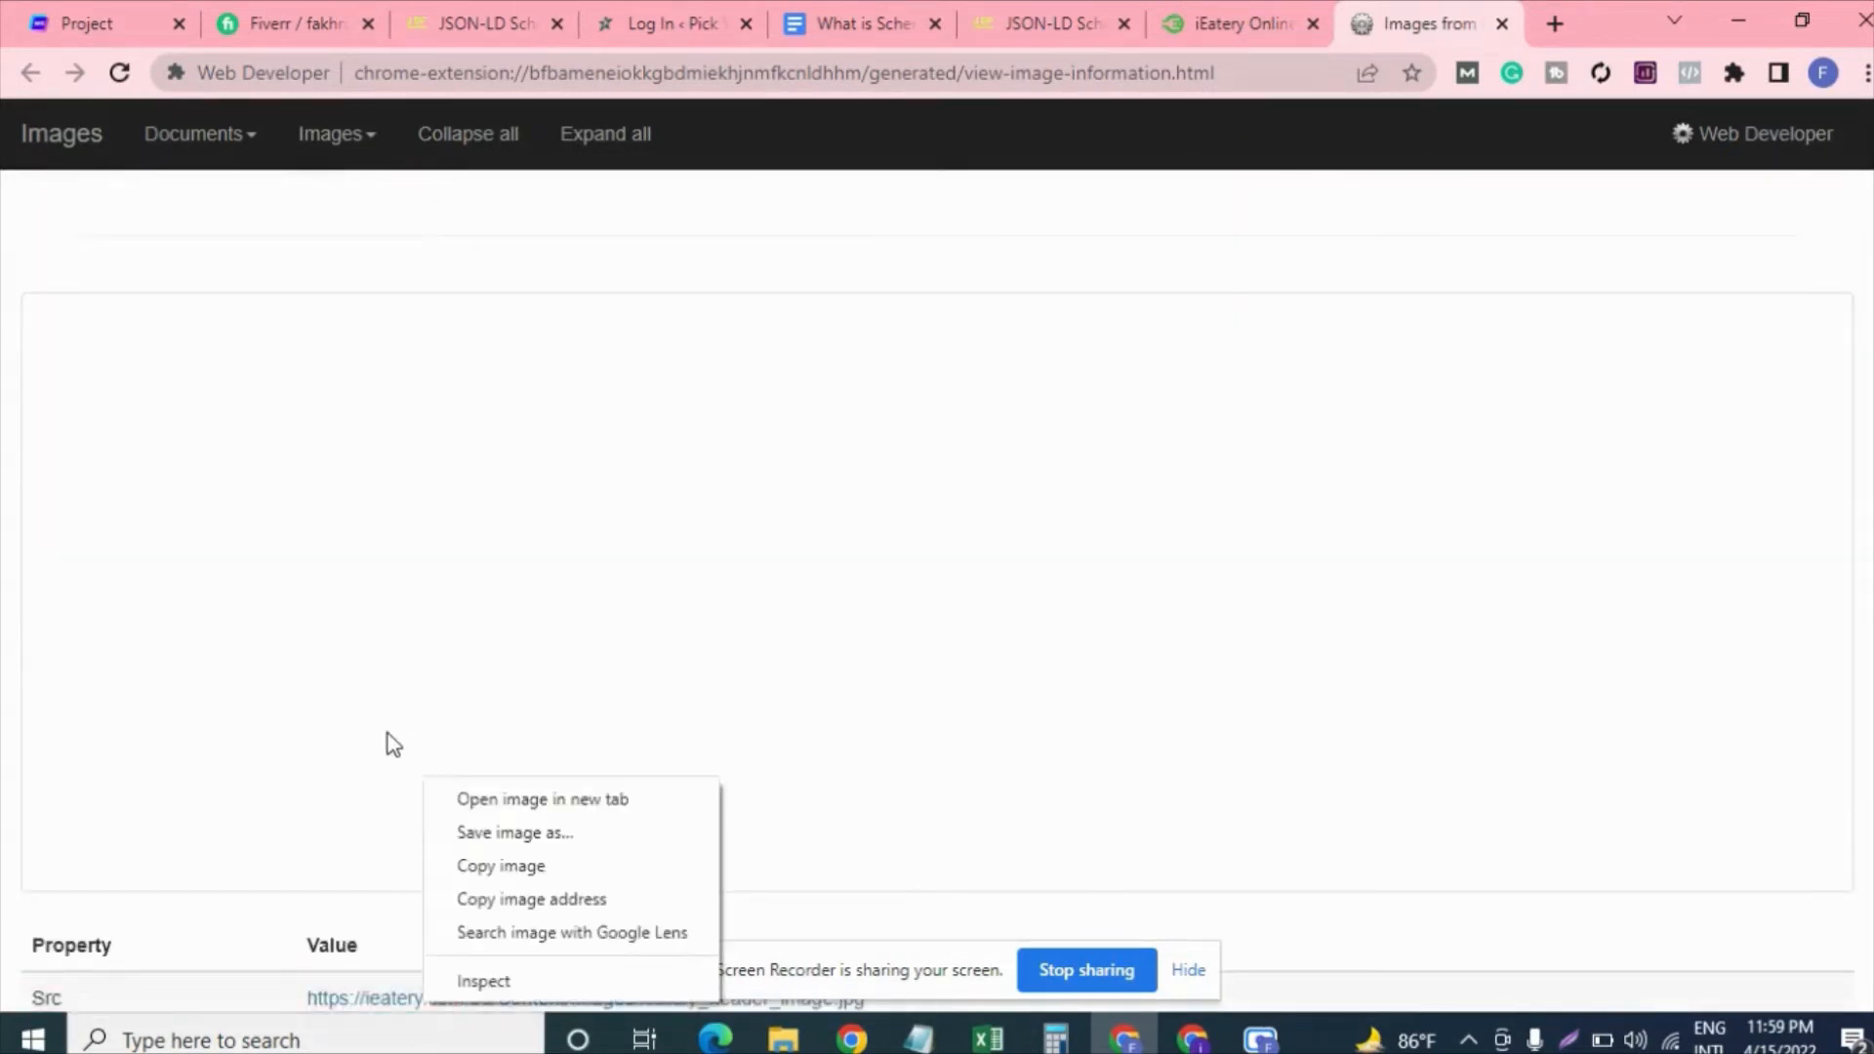
left_click(128, 854)
scroll(172, 848, "down", 5)
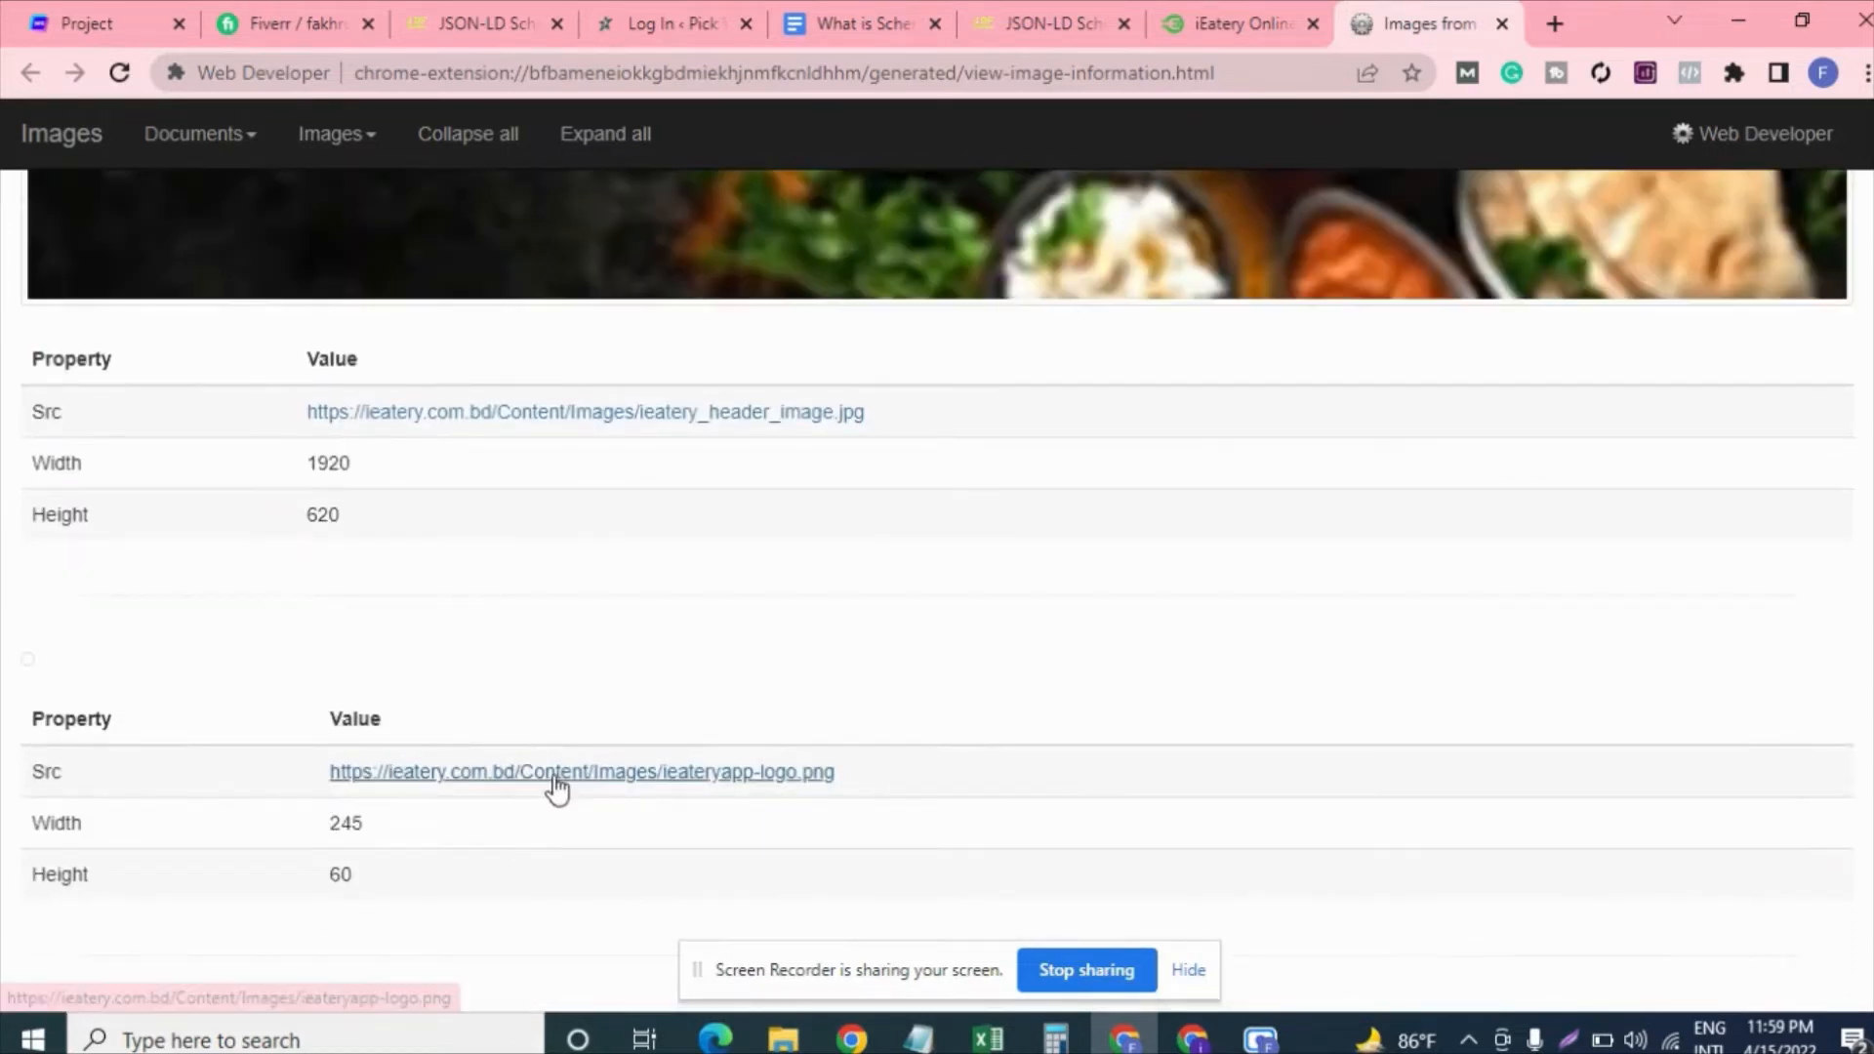
right_click(557, 788)
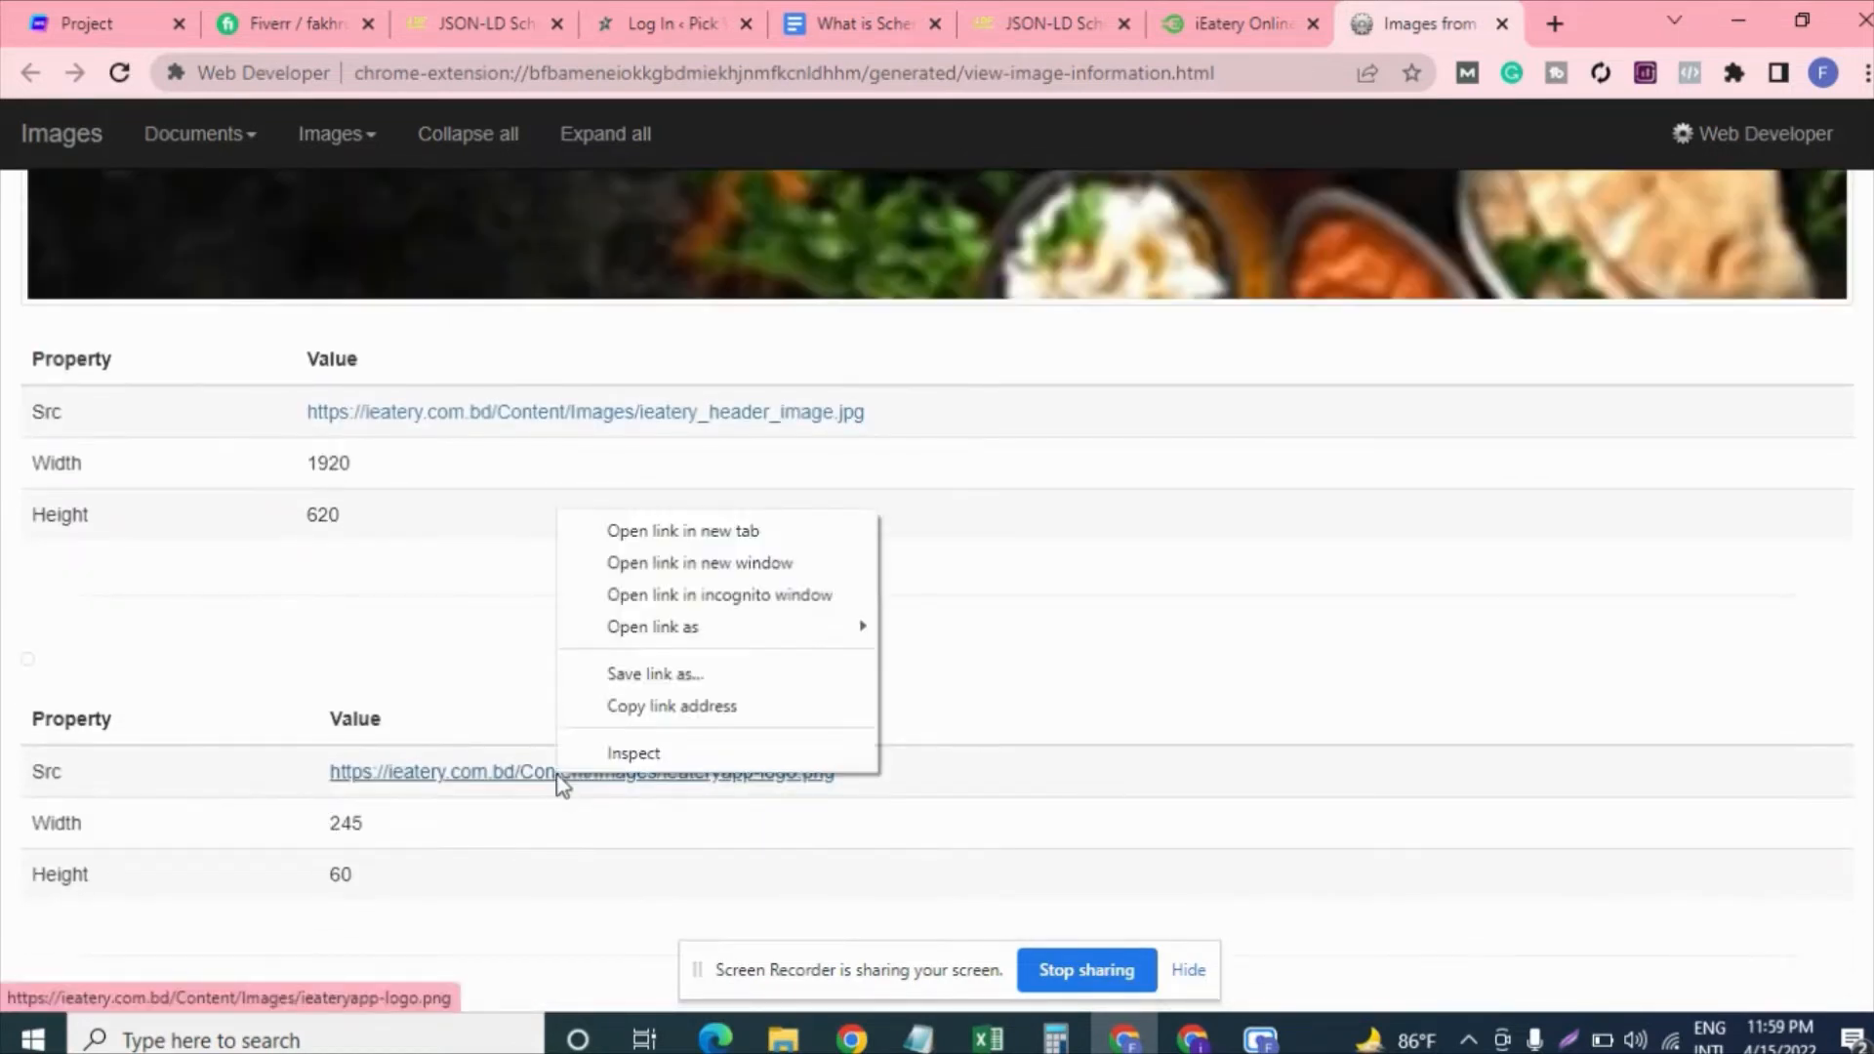
left_click(652, 535)
left_click(1437, 13)
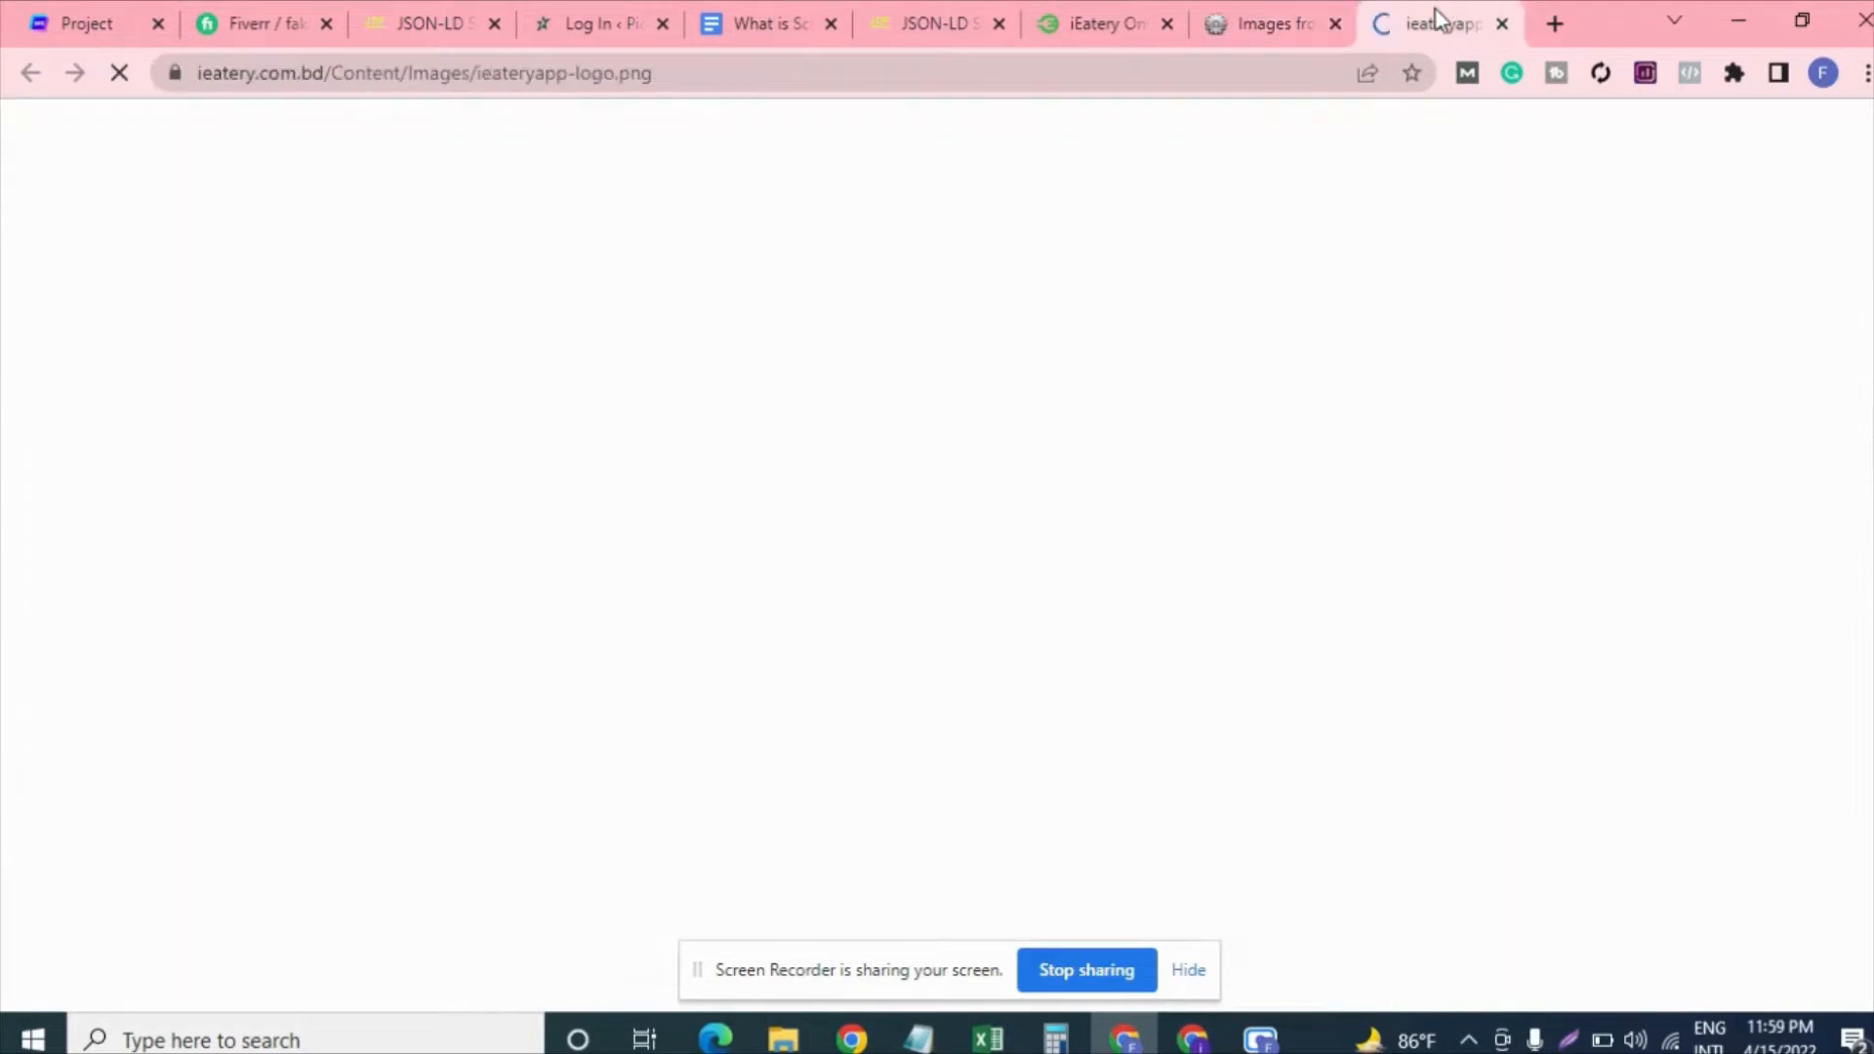
left_click(703, 84)
key("ctrl+c")
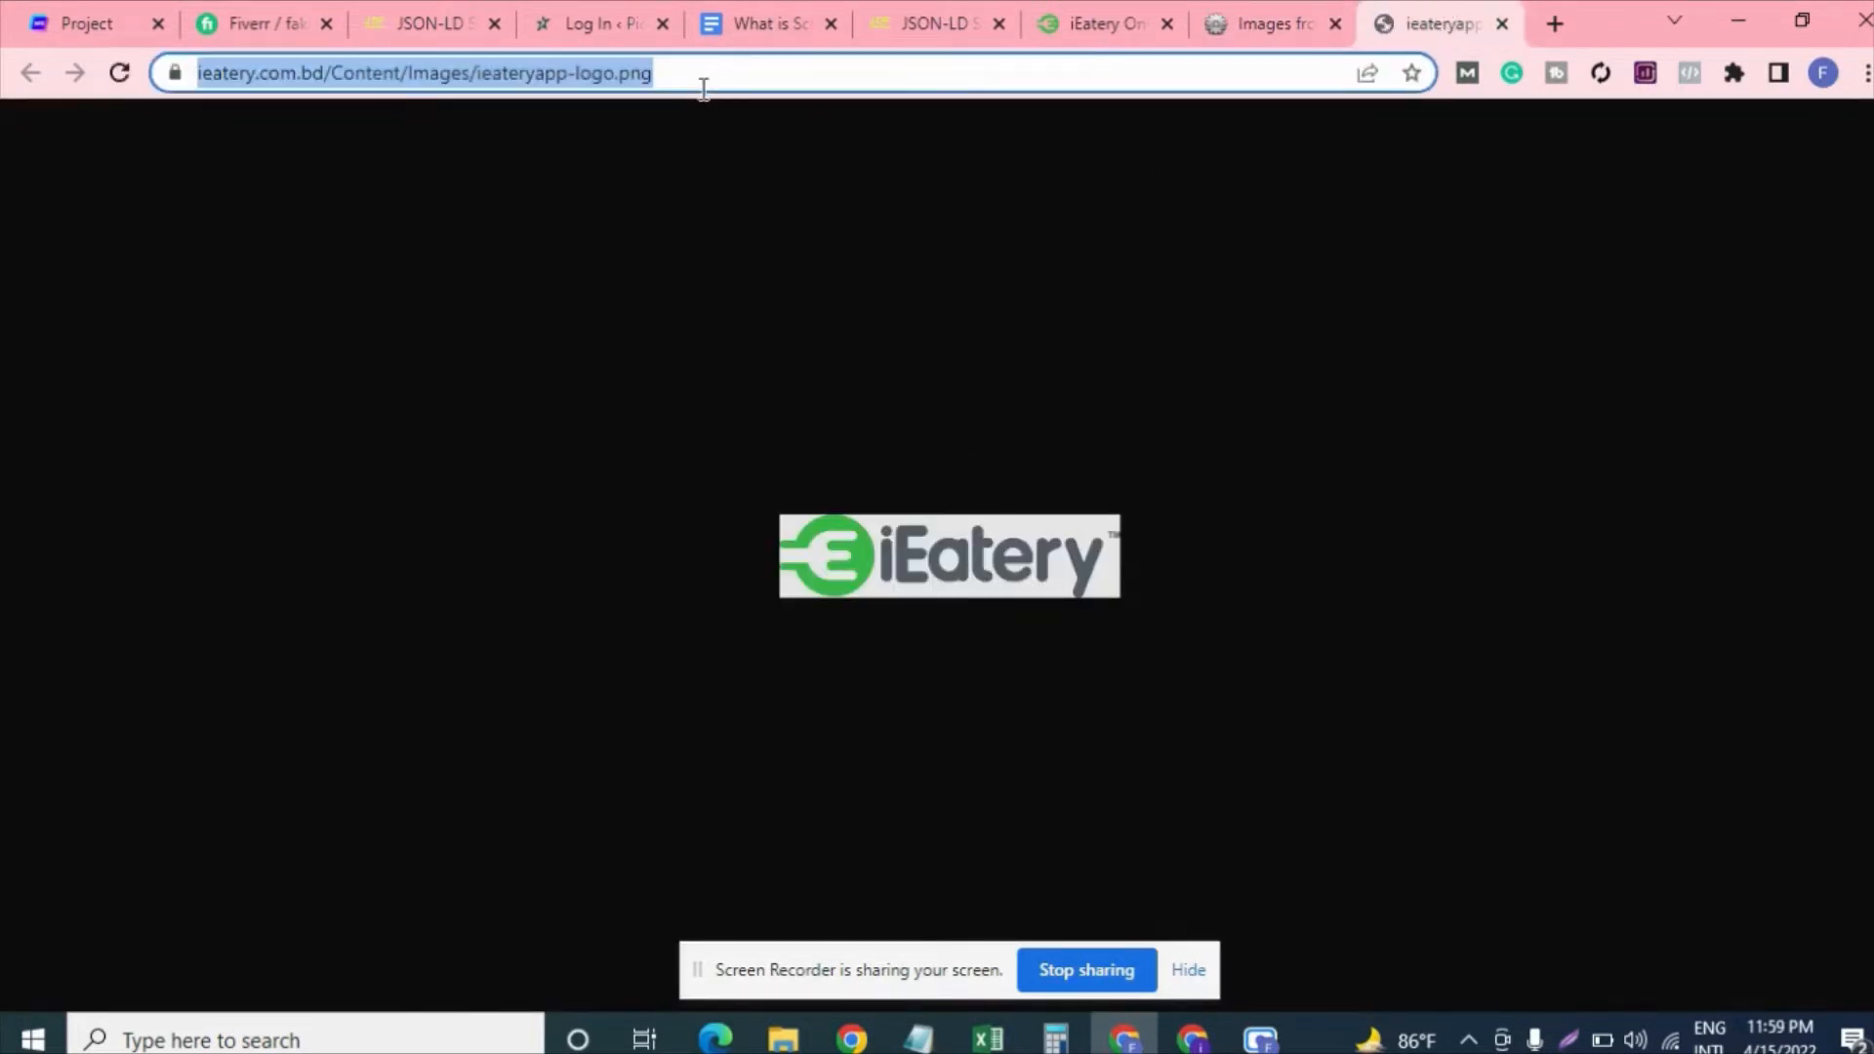
left_click(960, 12)
left_click(635, 532)
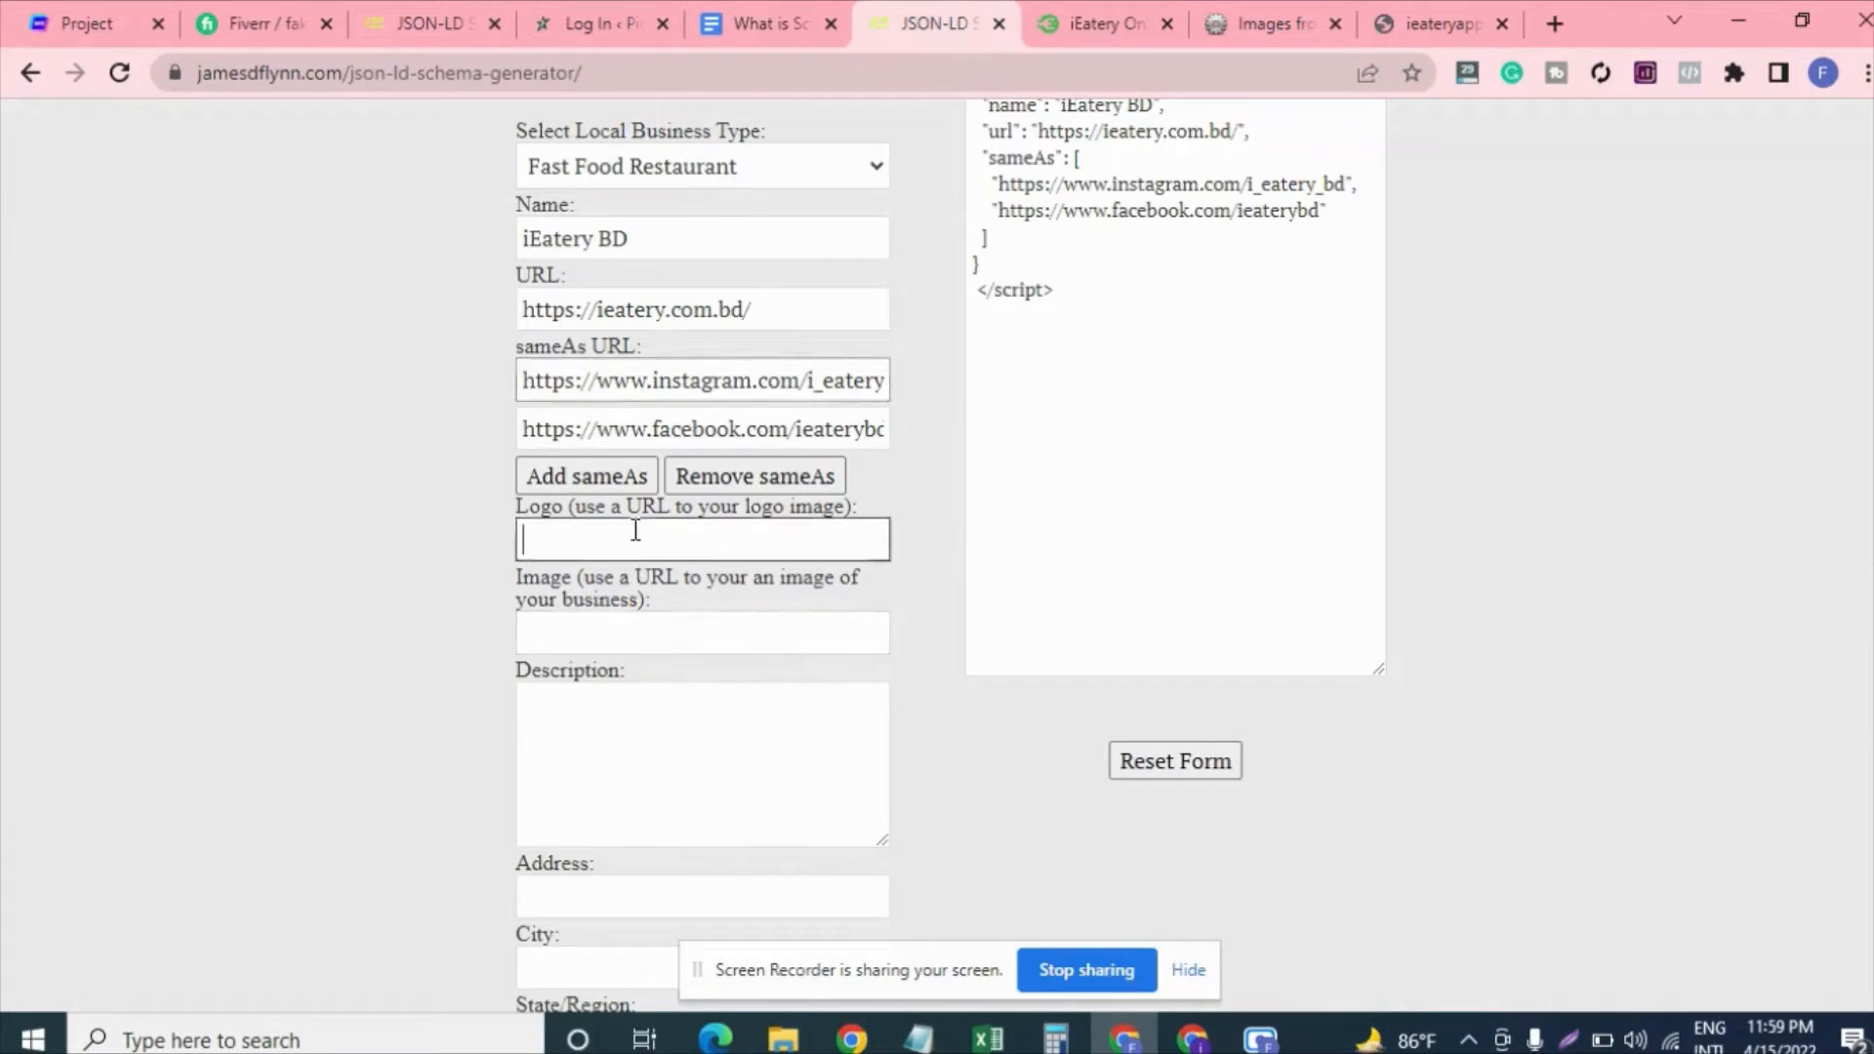
key("ctrl+v")
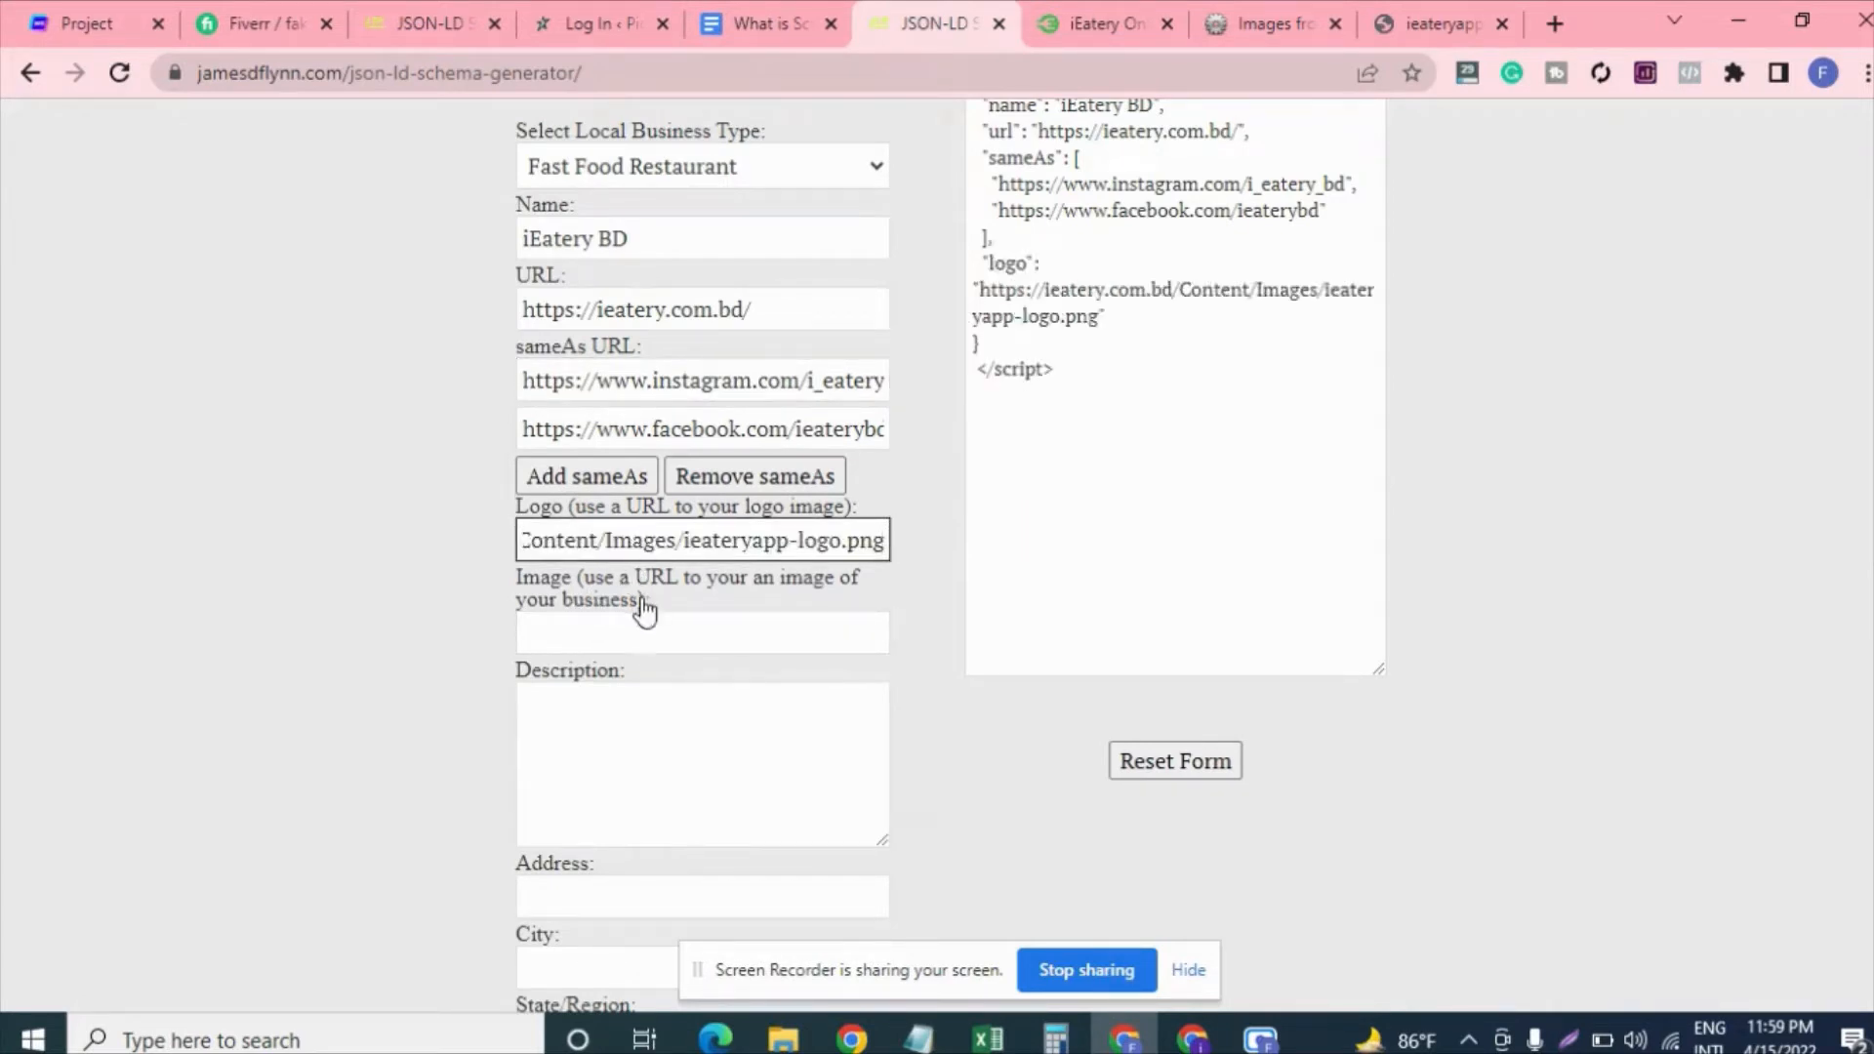
left_click(646, 636)
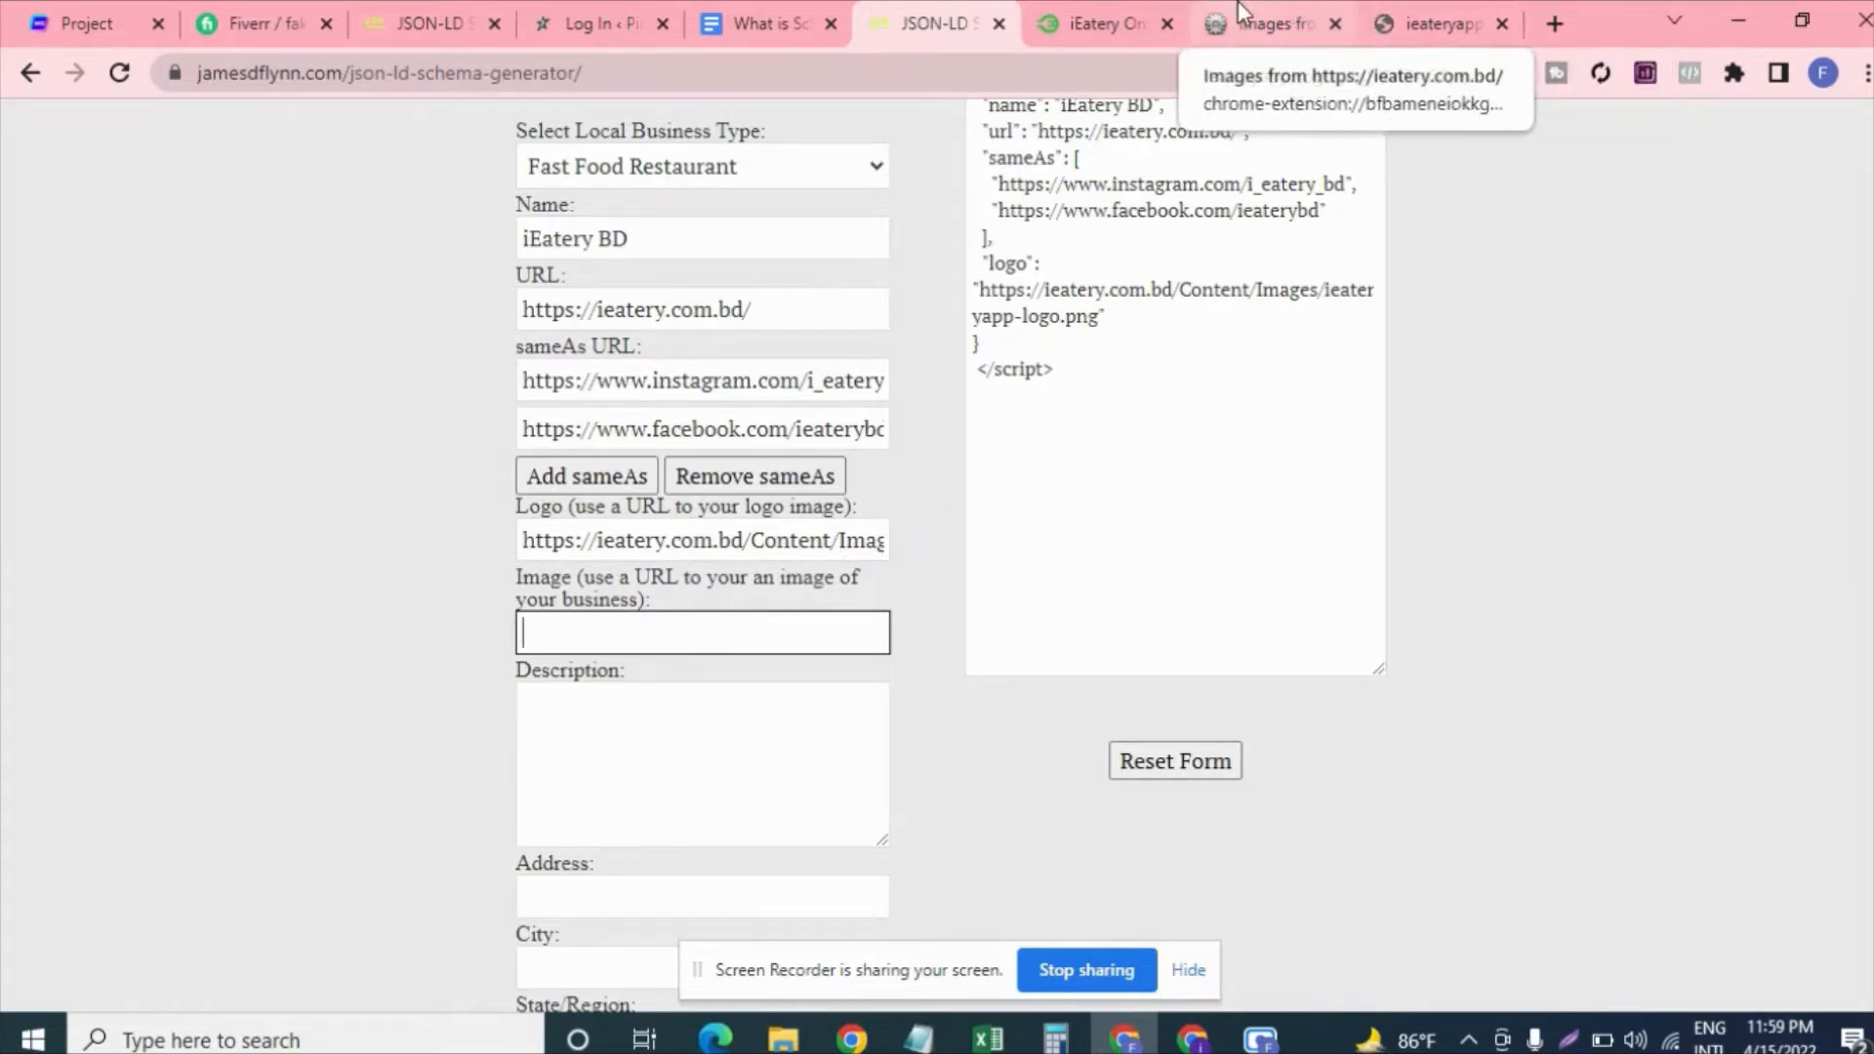
left_click(1259, 20)
scroll(807, 661, "up", 7)
scroll(804, 669, "down", 2)
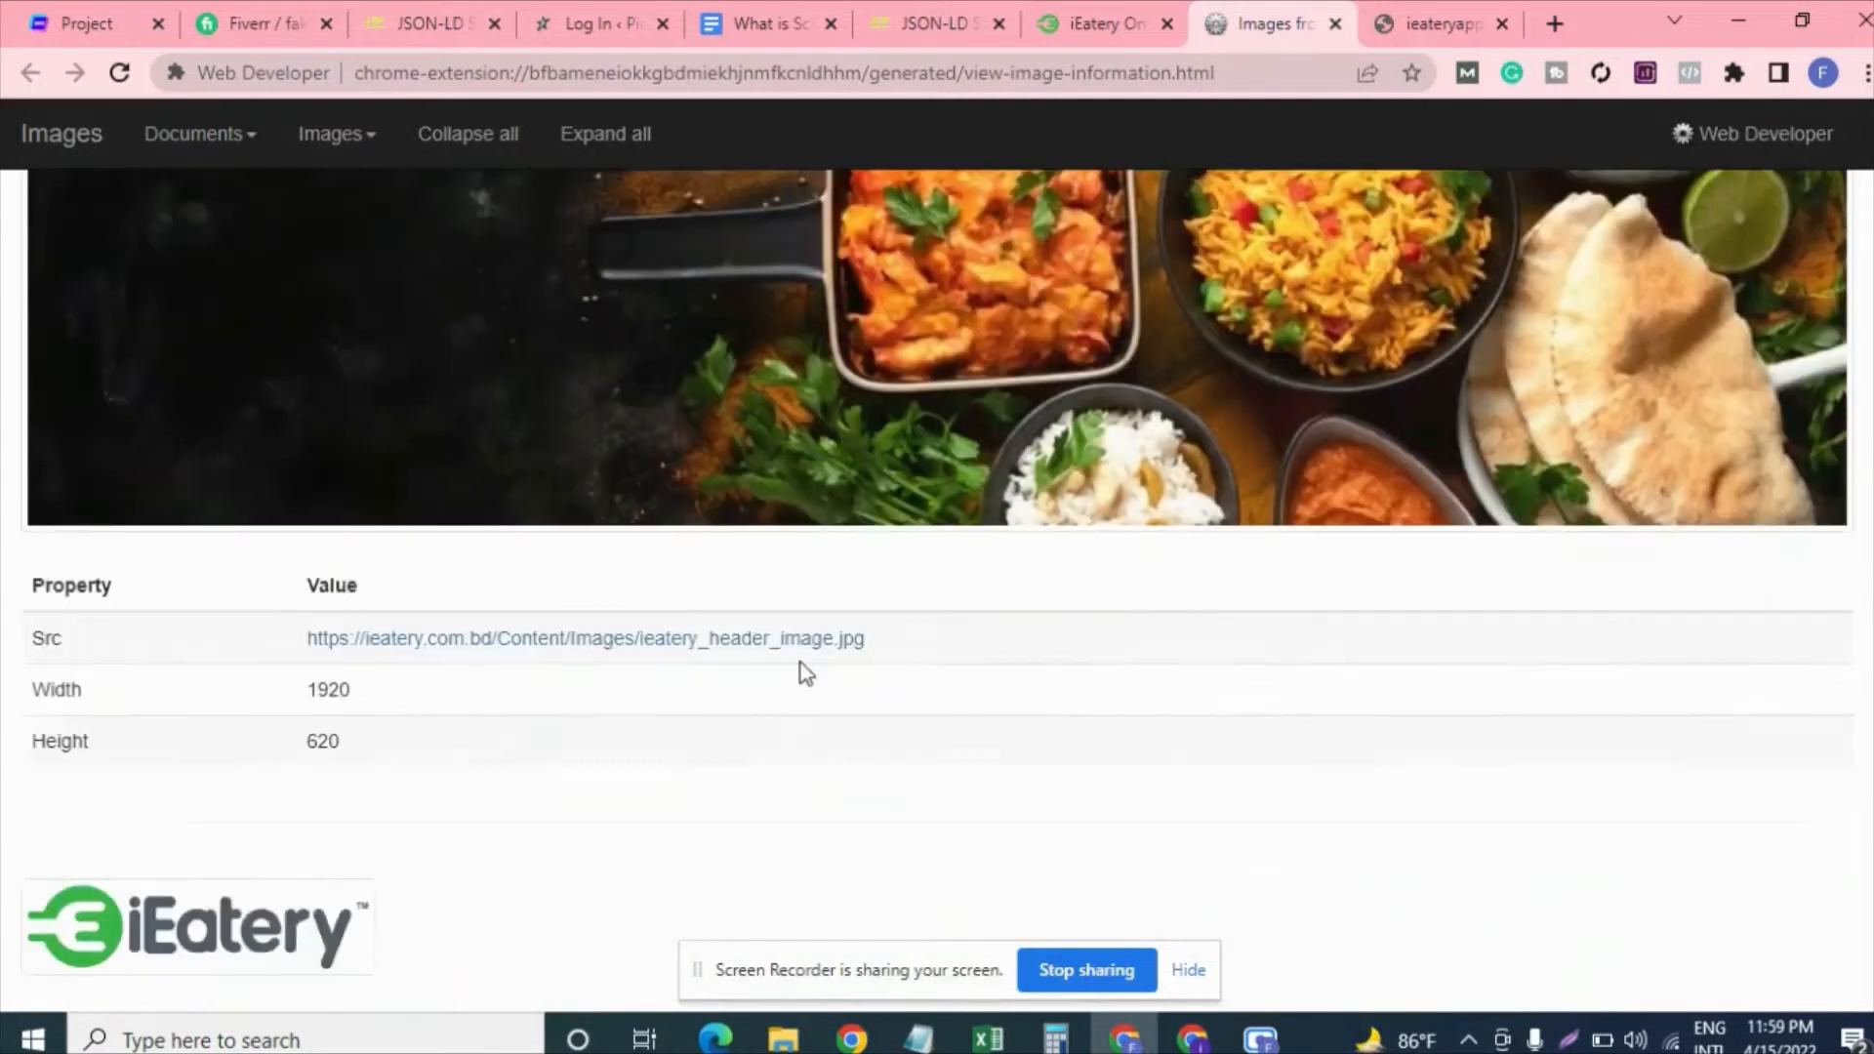
right_click(482, 556)
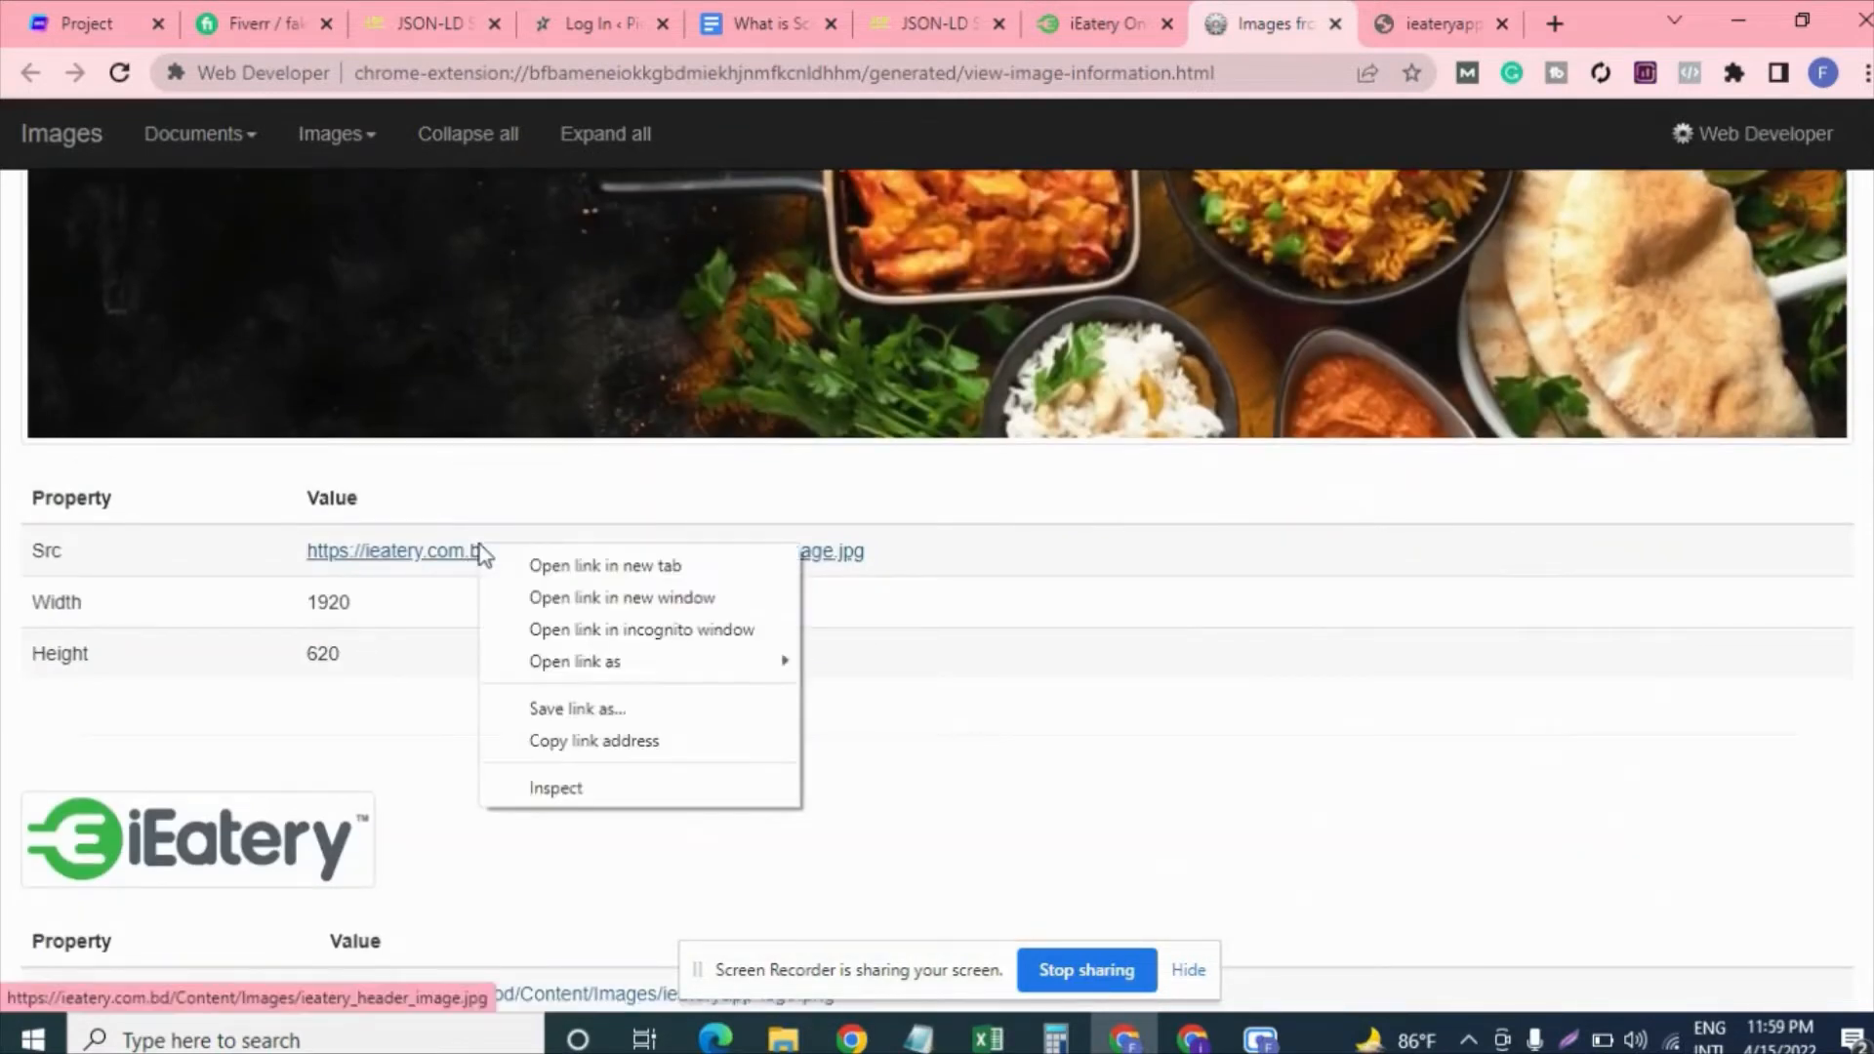
left_click(582, 740)
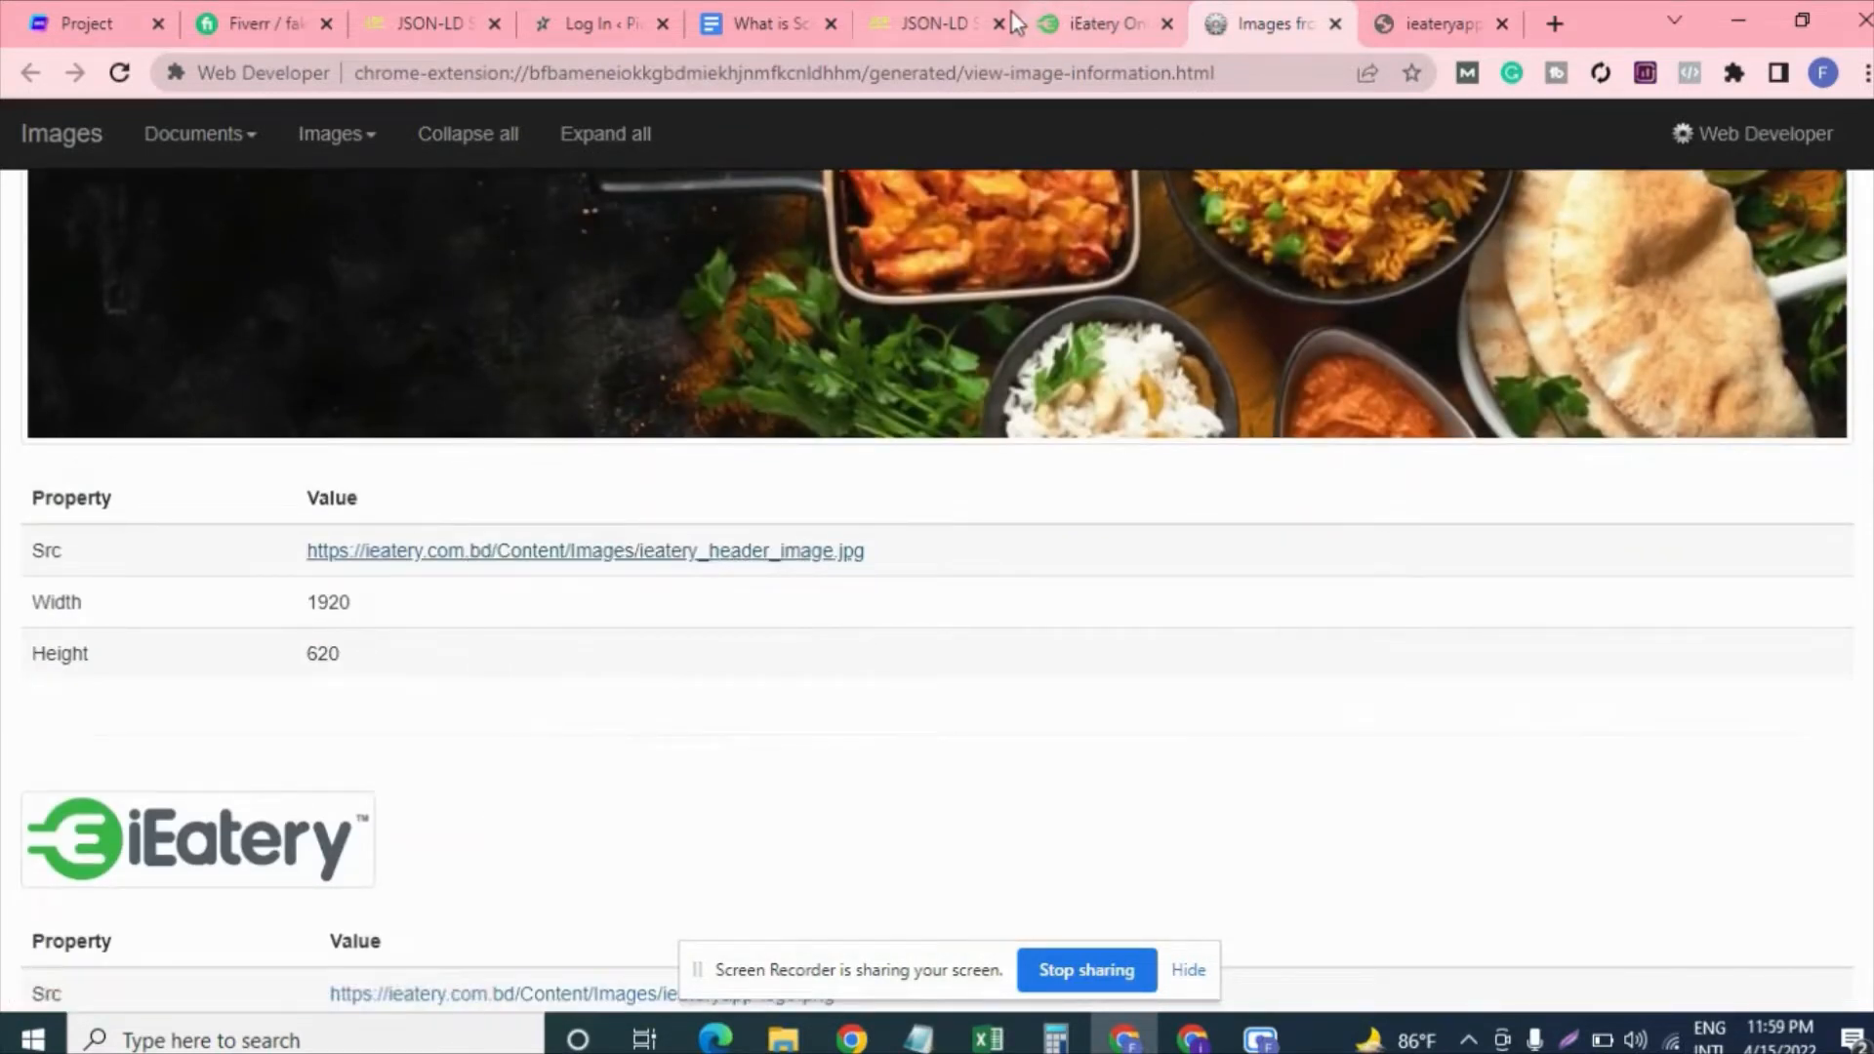
left_click(961, 22)
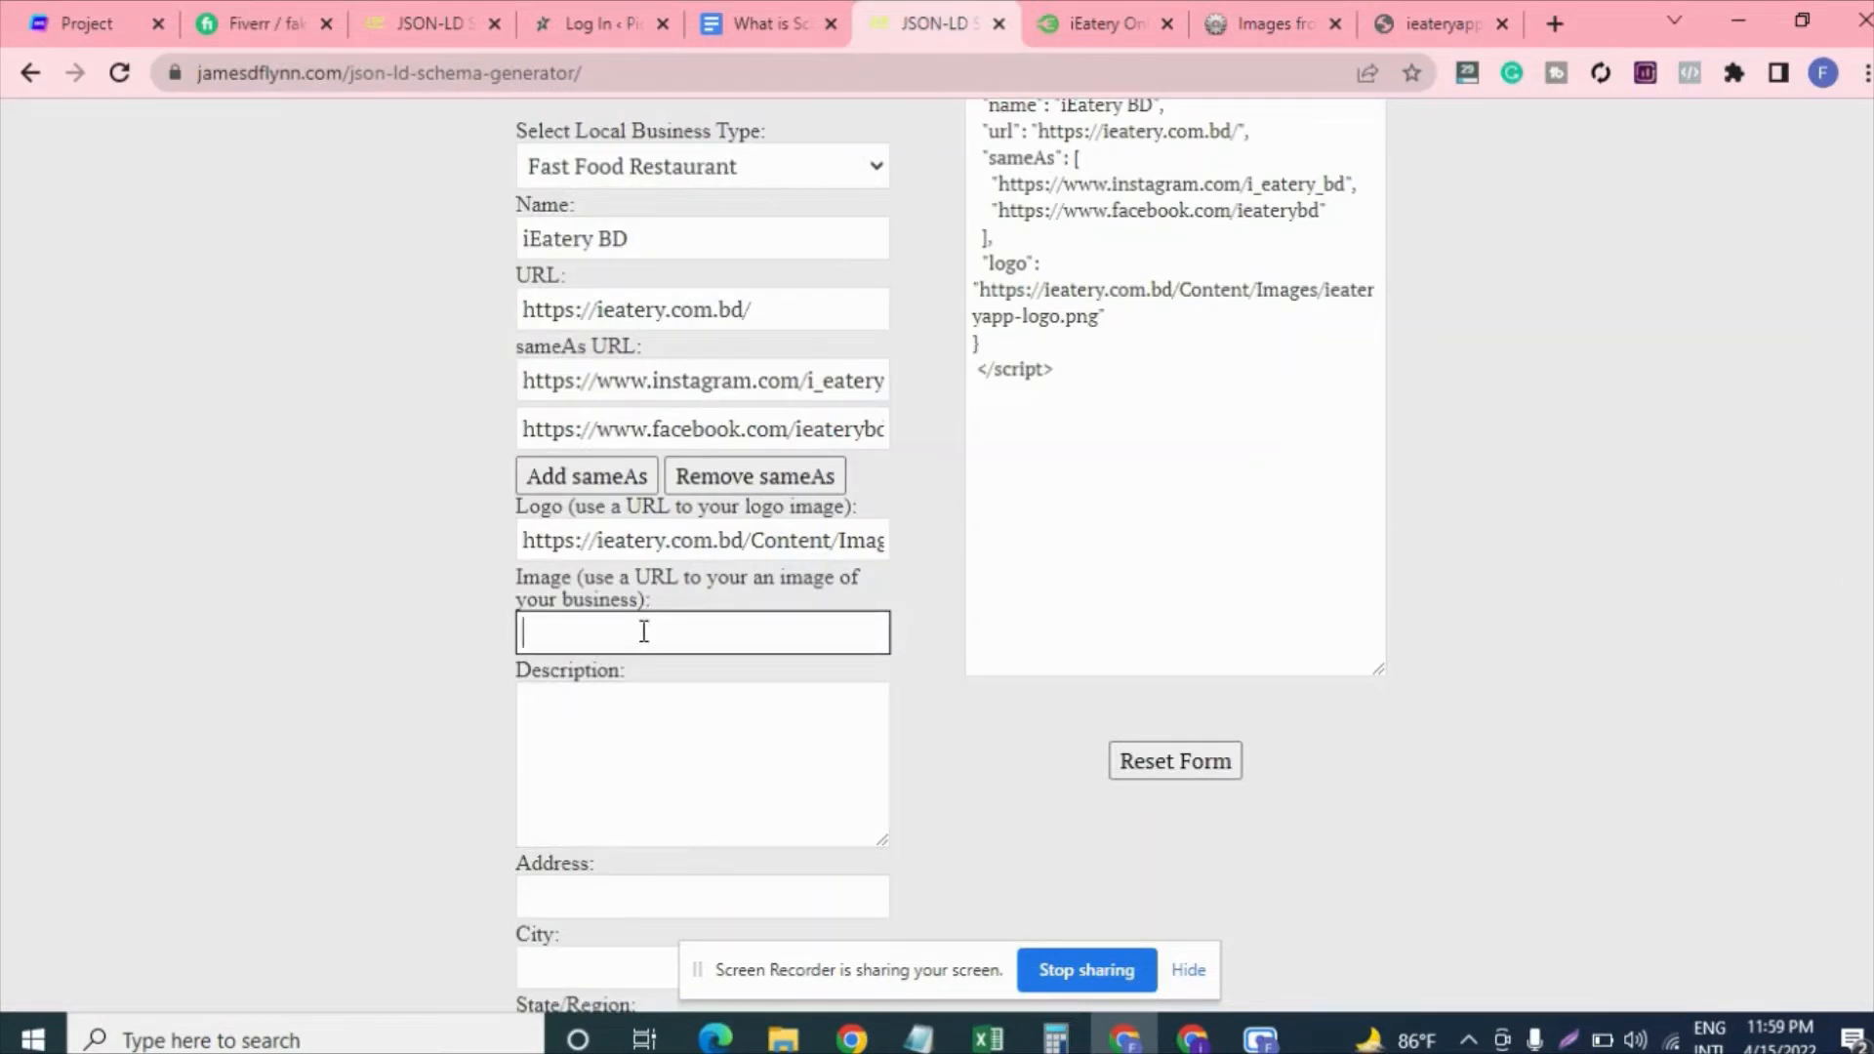
key("ctrl+v")
scroll(642, 683, "down", 3)
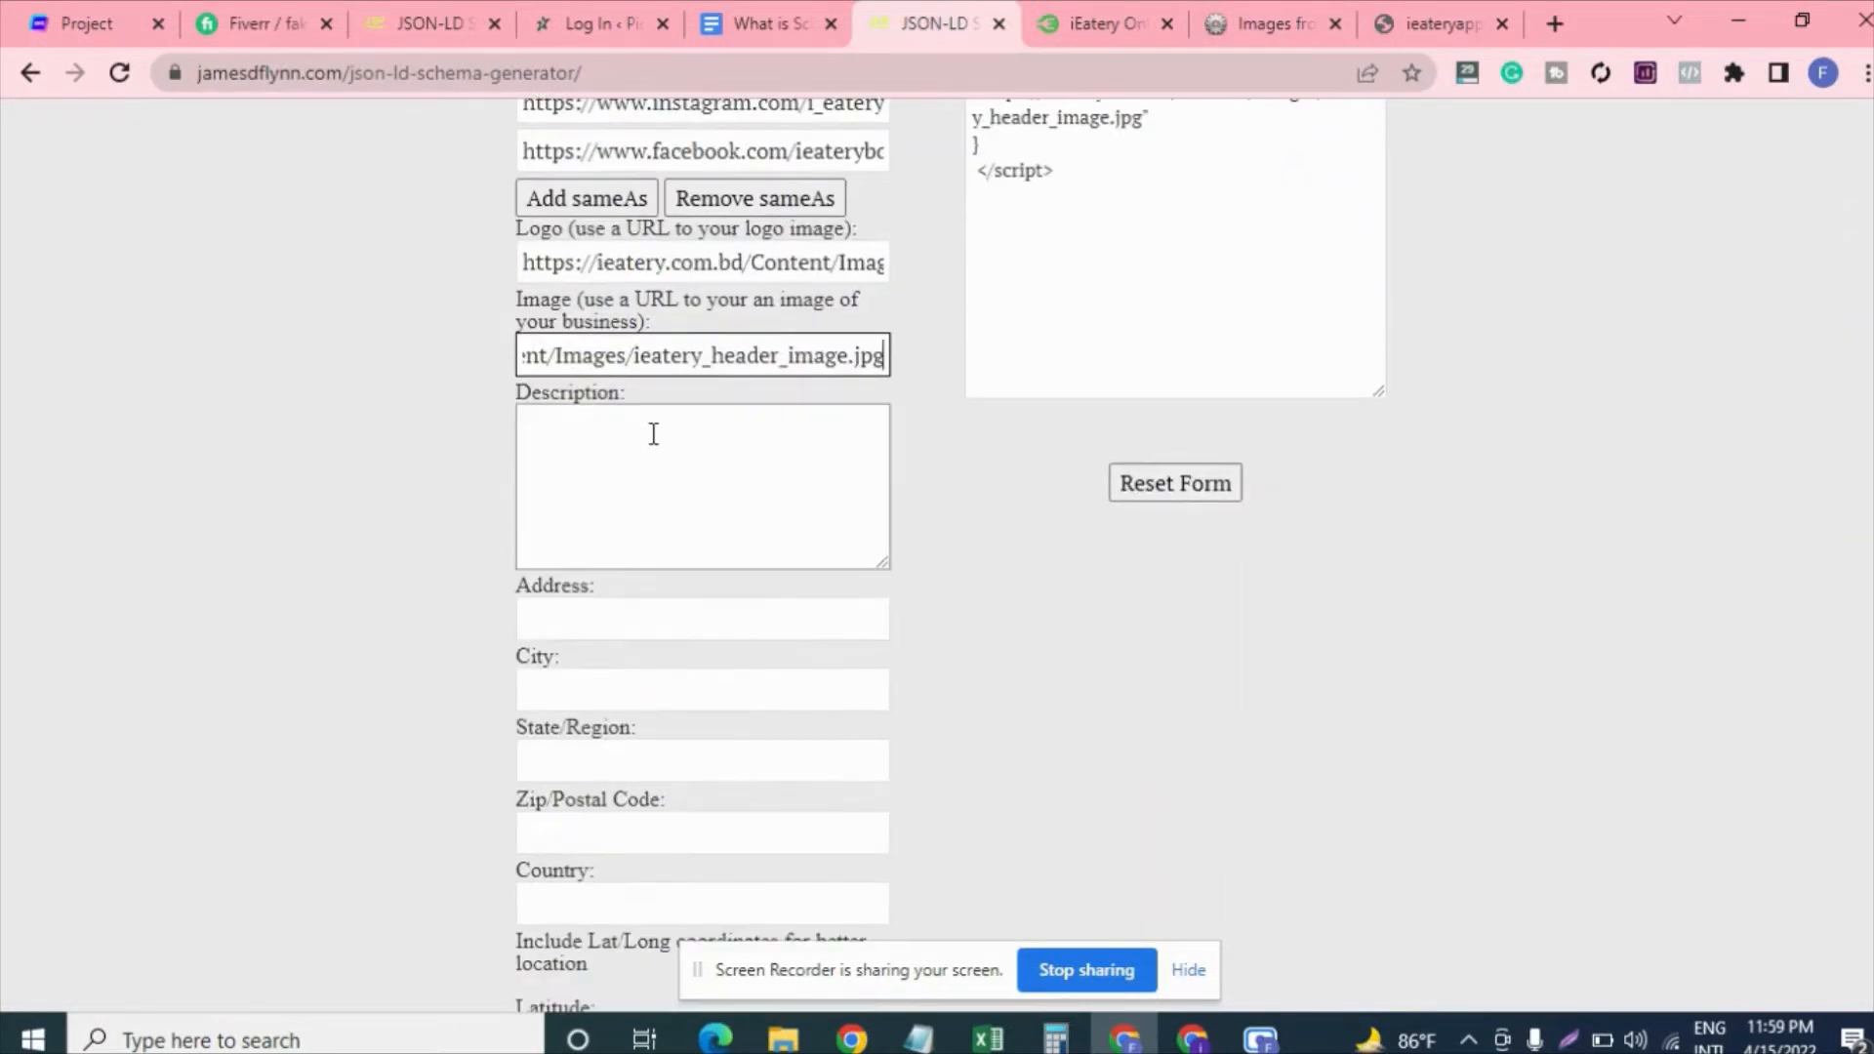
scroll(665, 523, "up", 5)
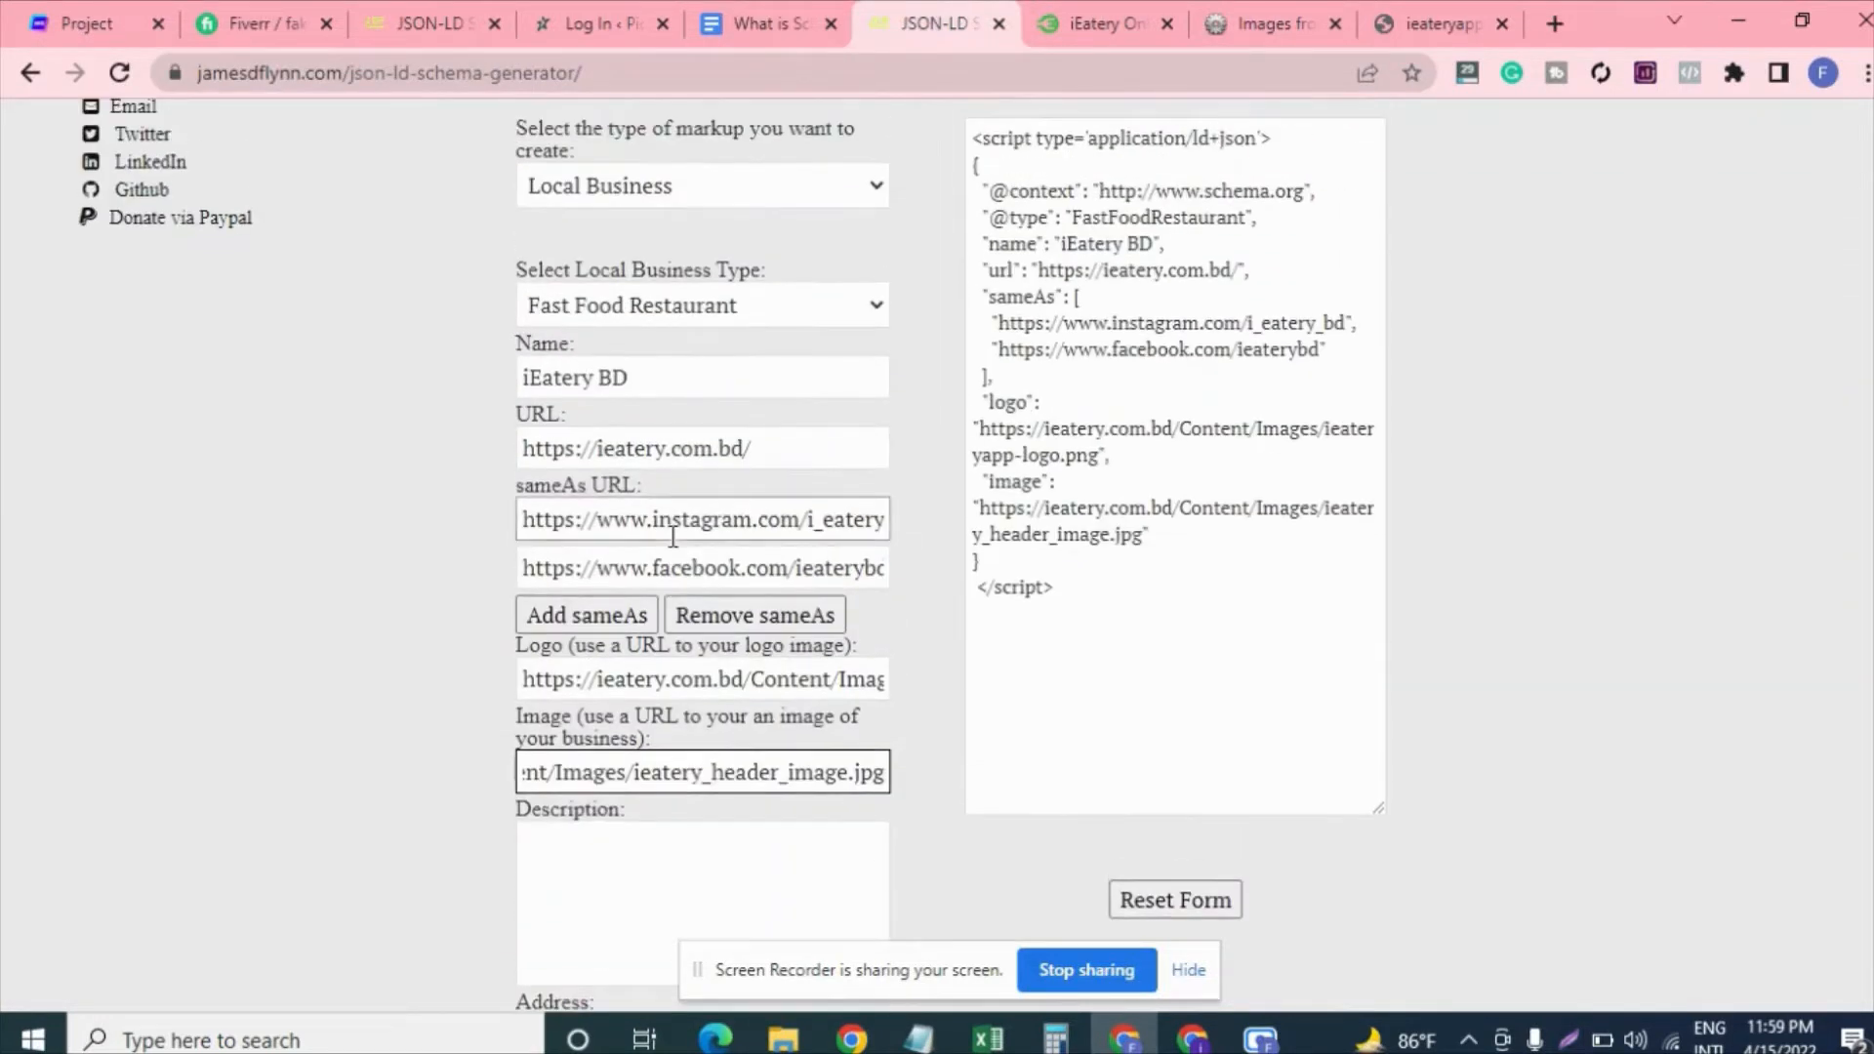
scroll(680, 539, "up", 1)
scroll(679, 545, "down", 4)
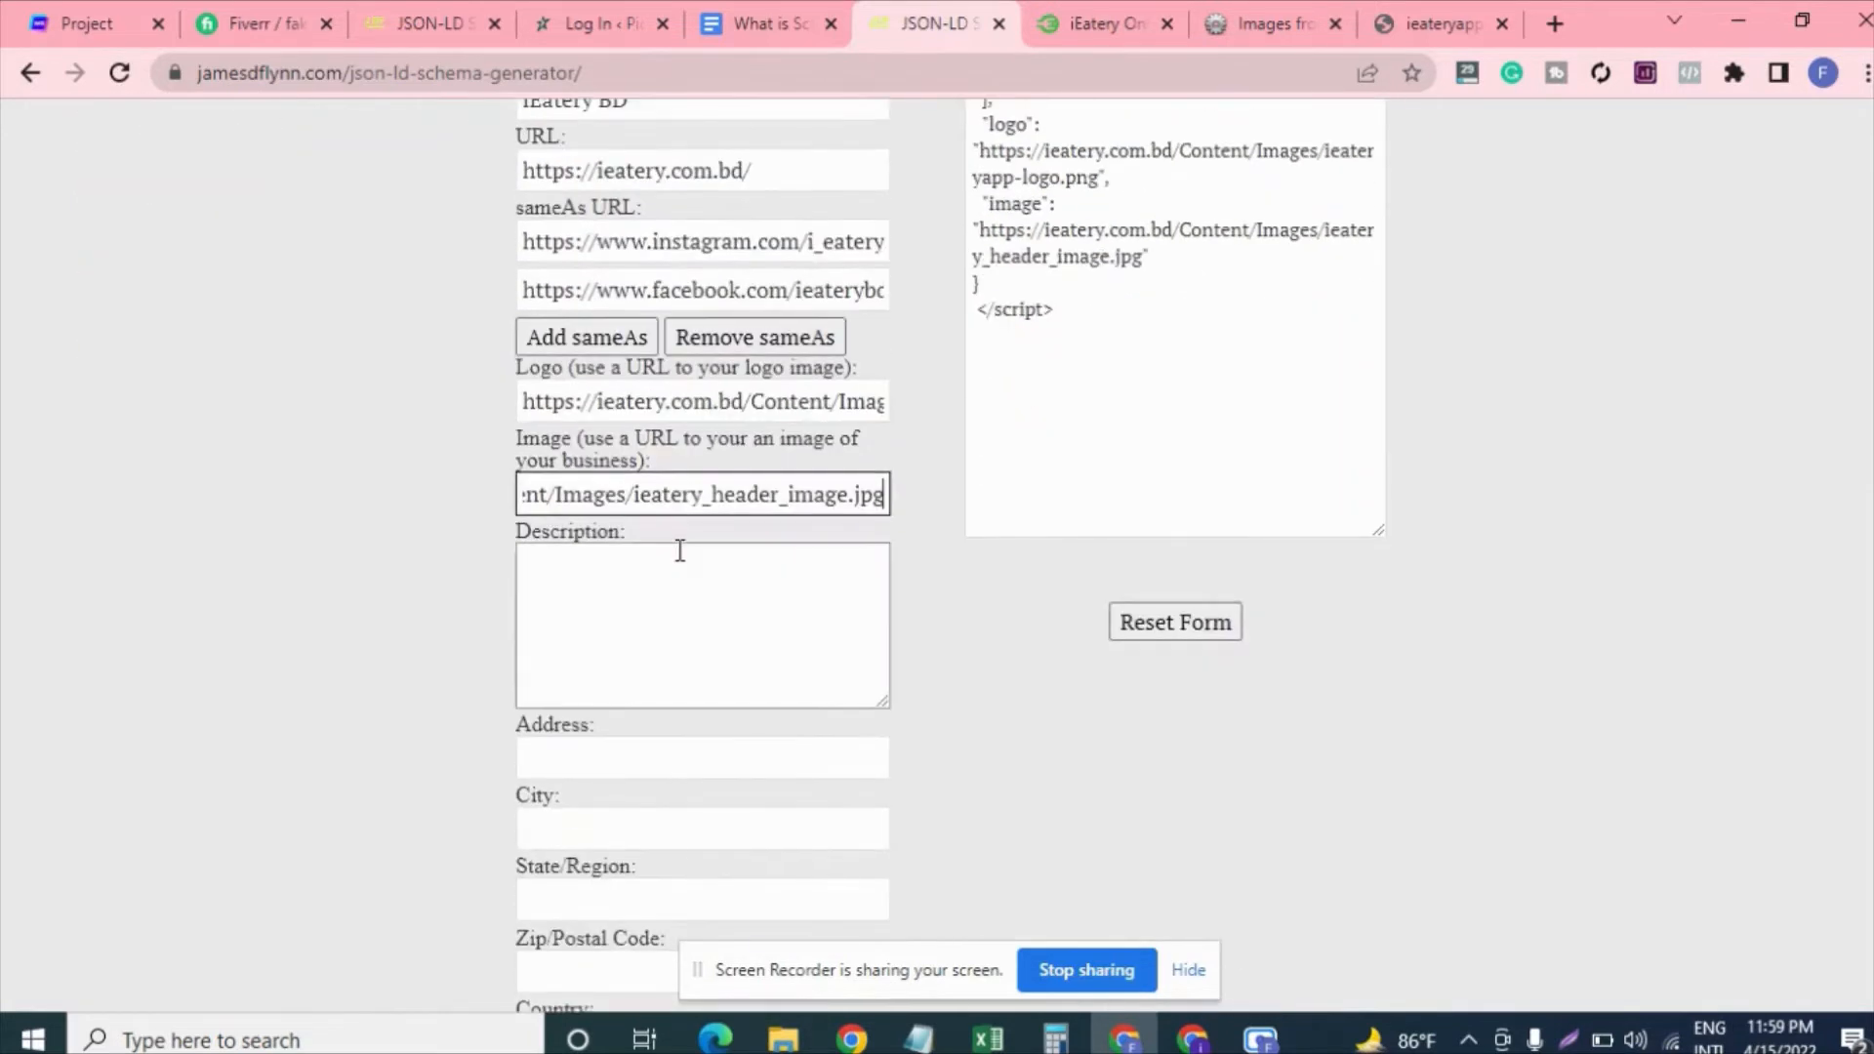
- Copy the company blurb starting "iEatery enables your customers to digitally browse your food menu" from the iEatery site footer into the schema's Description
left_click(638, 585)
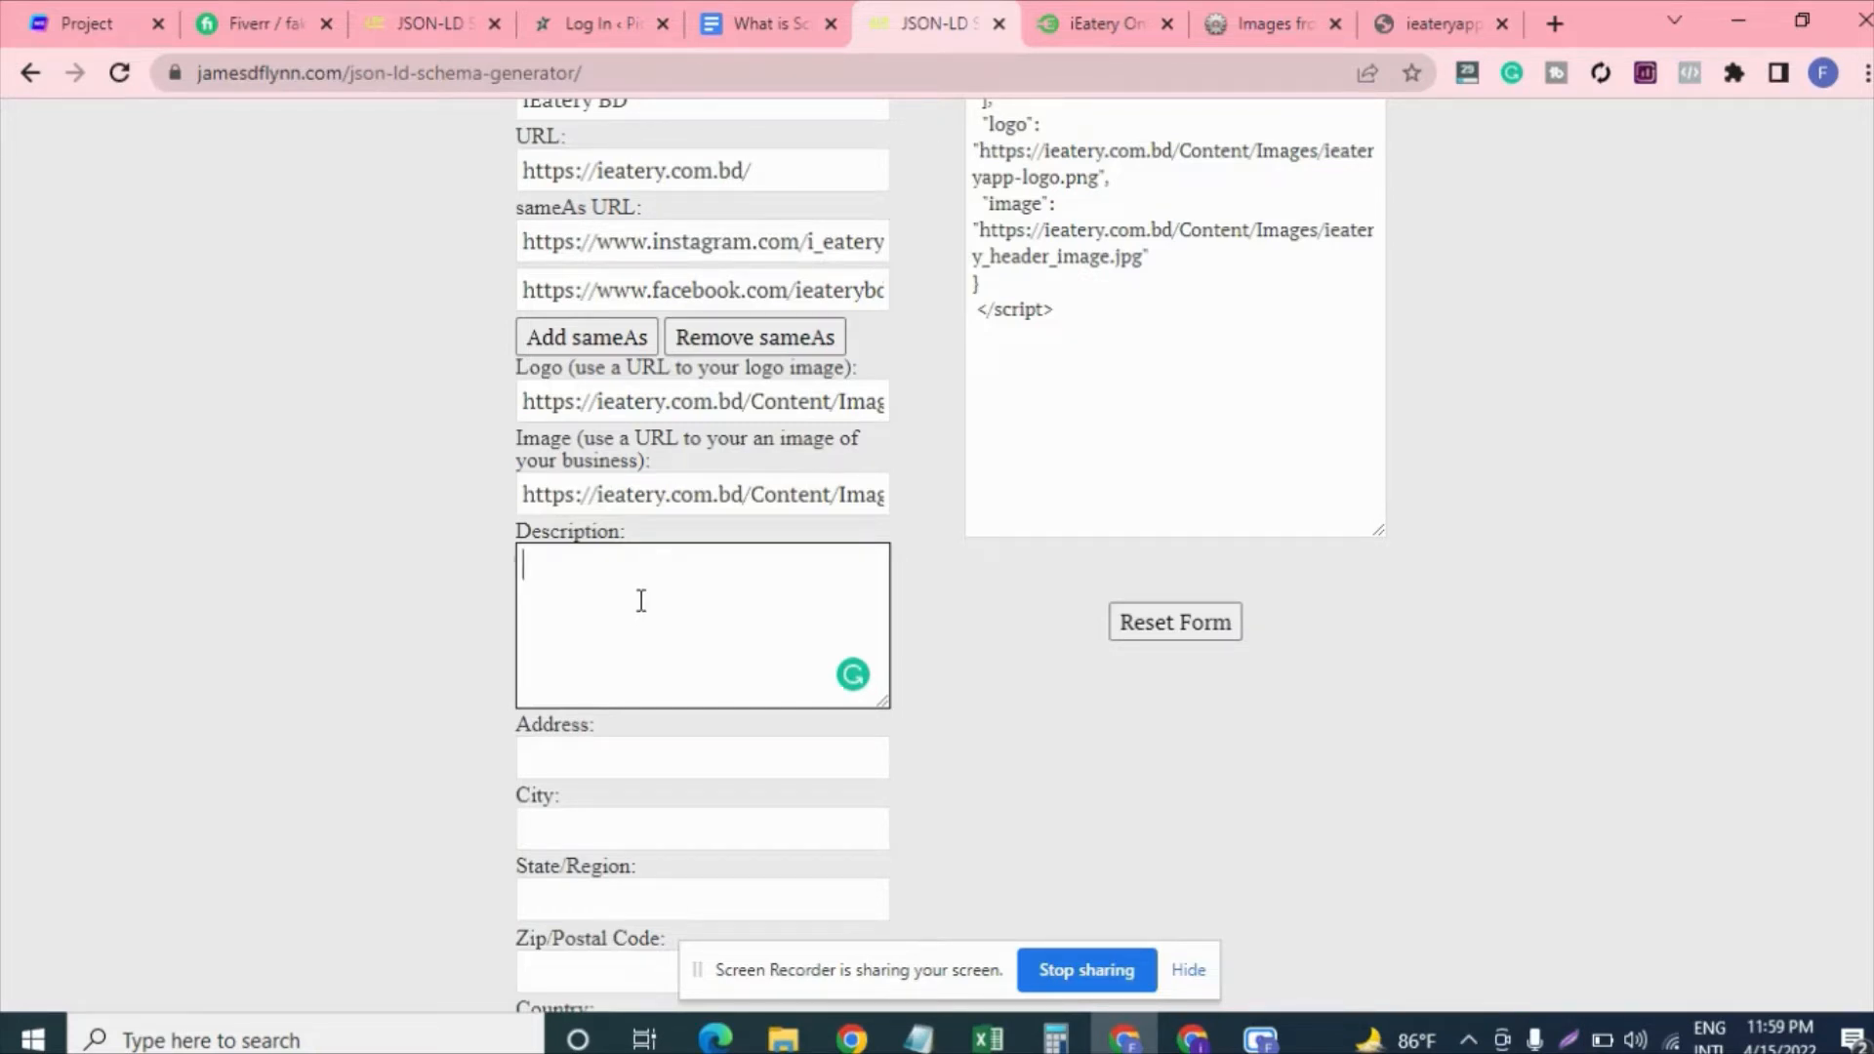
left_click(1093, 16)
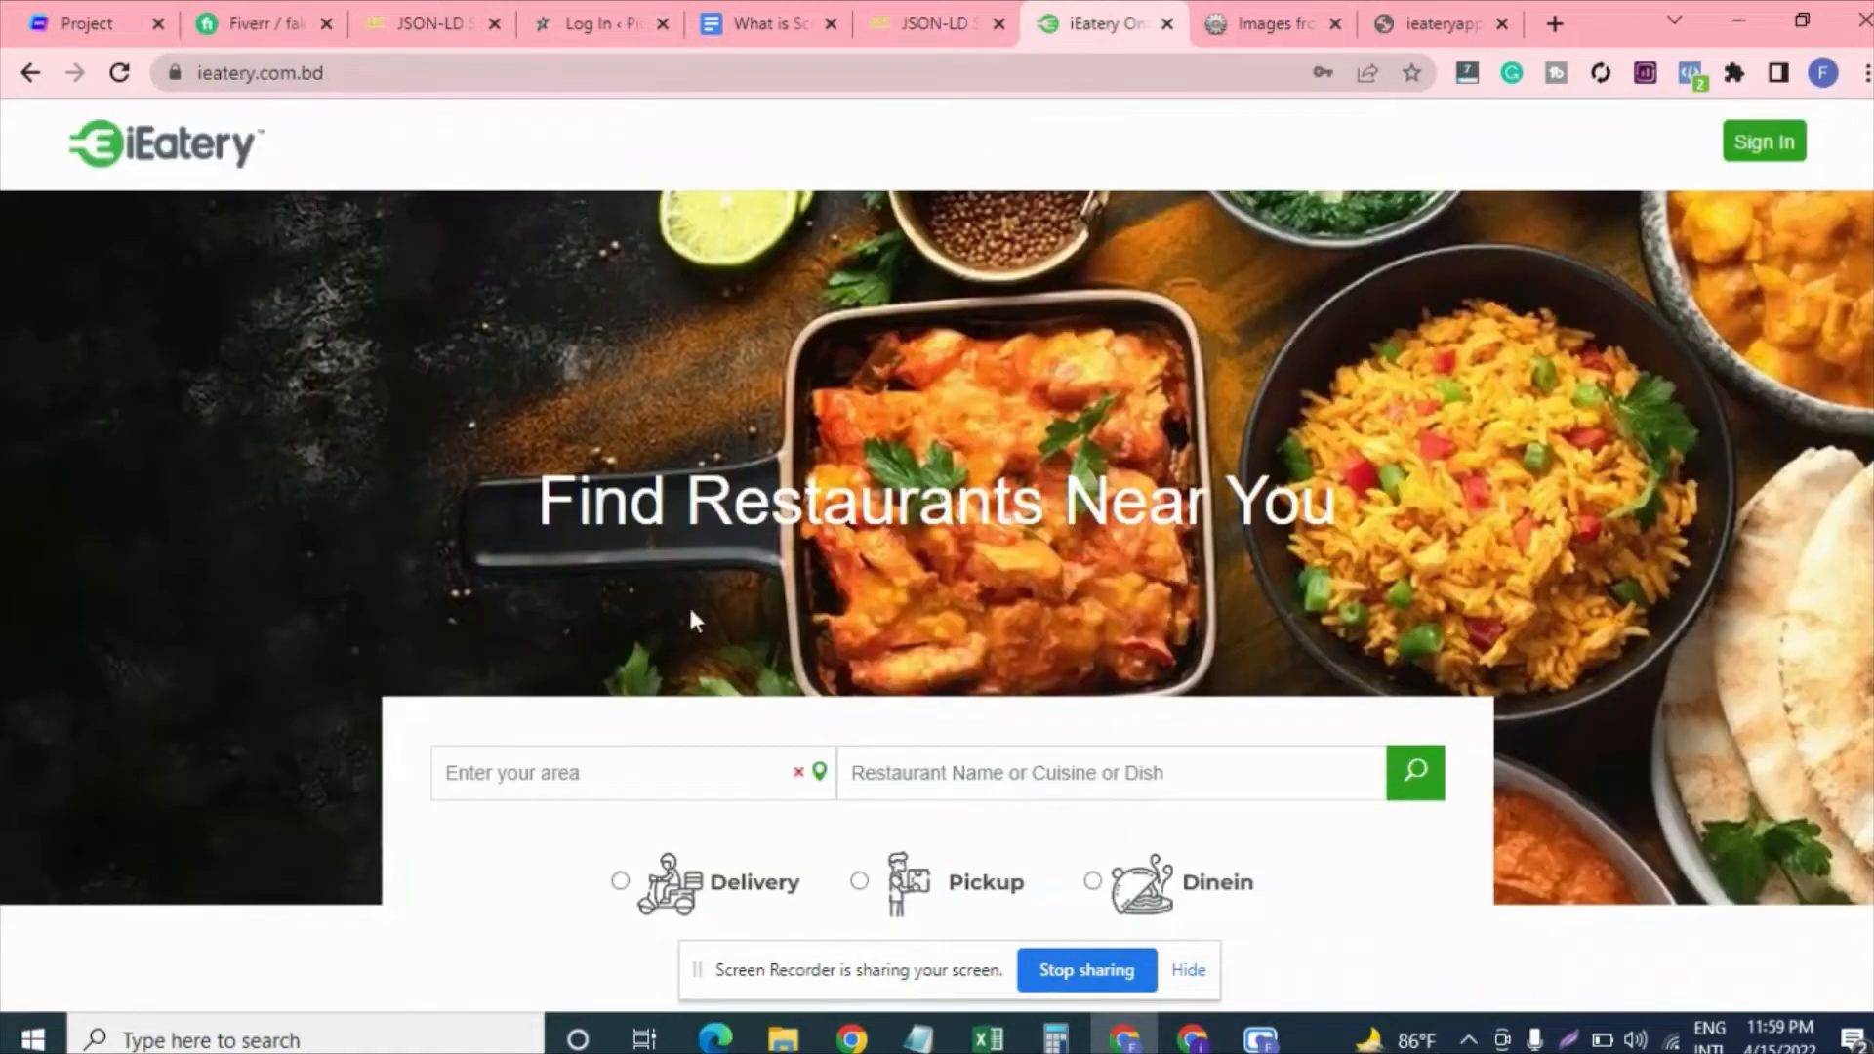
scroll(693, 610, "down", 6)
scroll(717, 611, "down", 3)
scroll(725, 607, "up", 8)
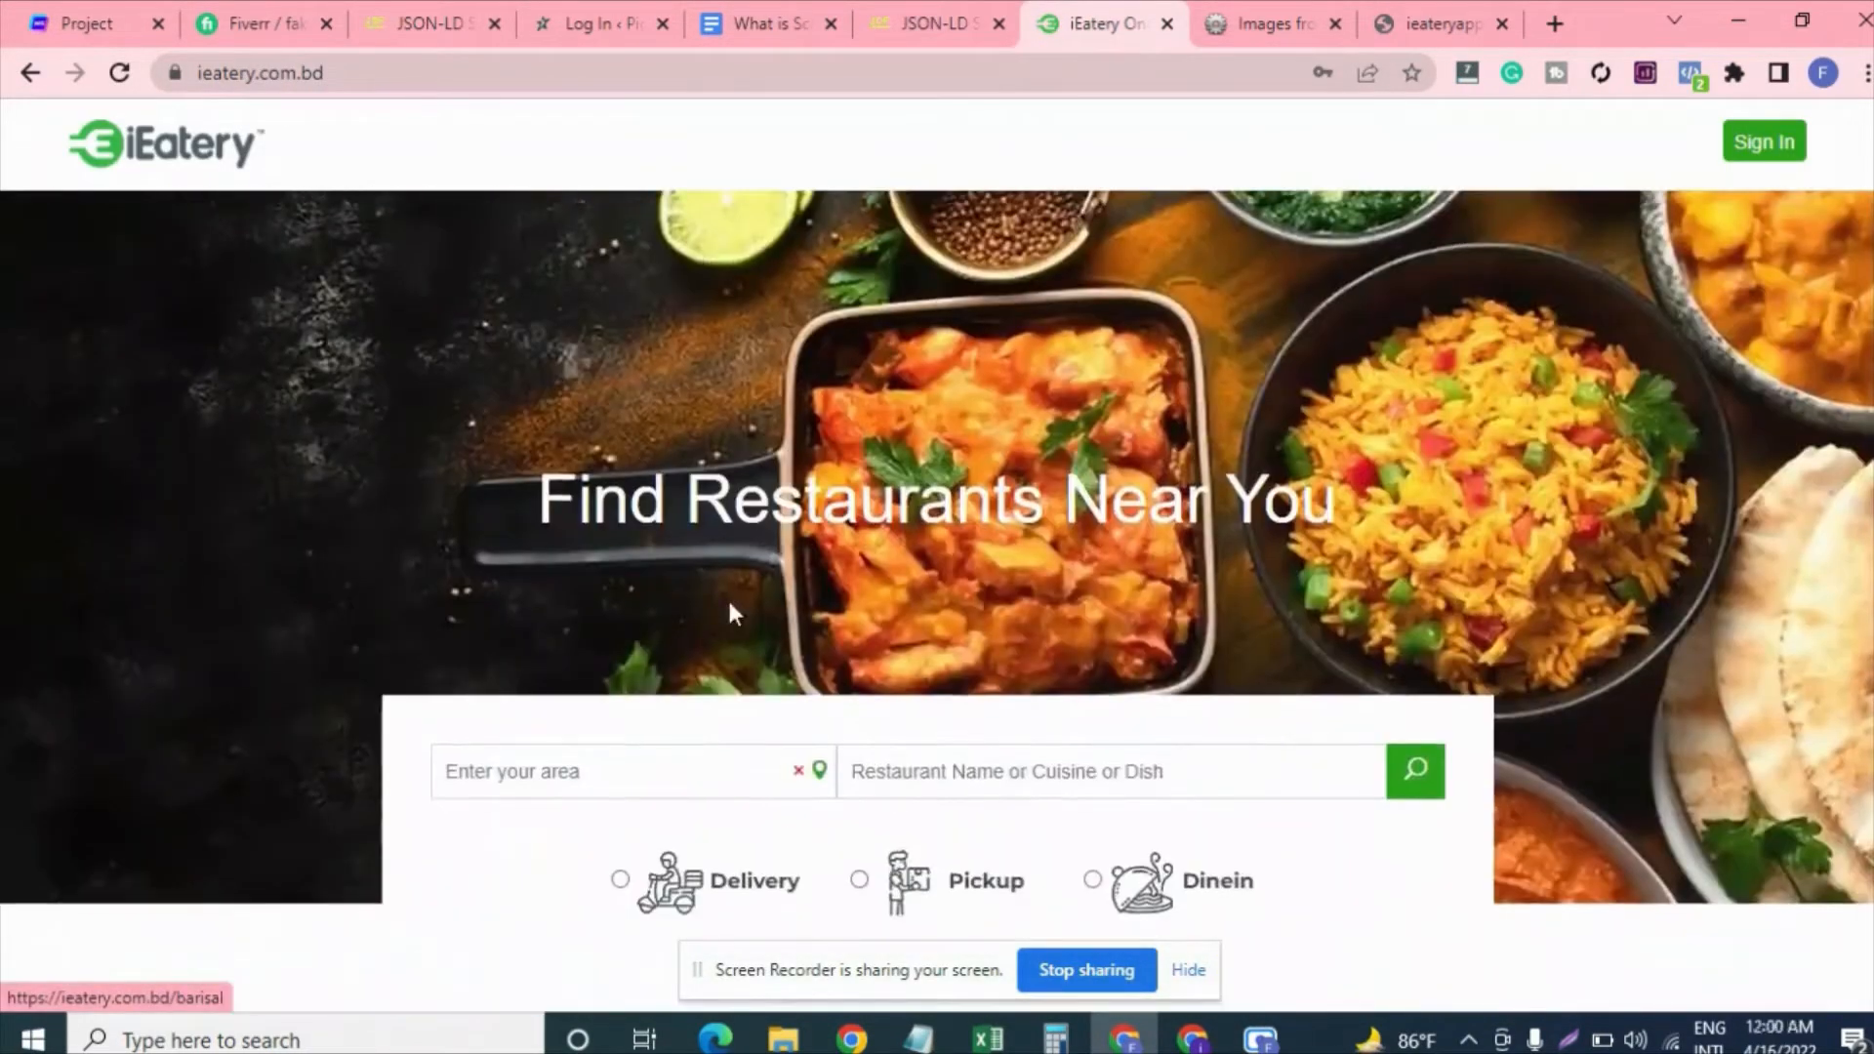
scroll(729, 601, "down", 12)
scroll(734, 613, "down", 5)
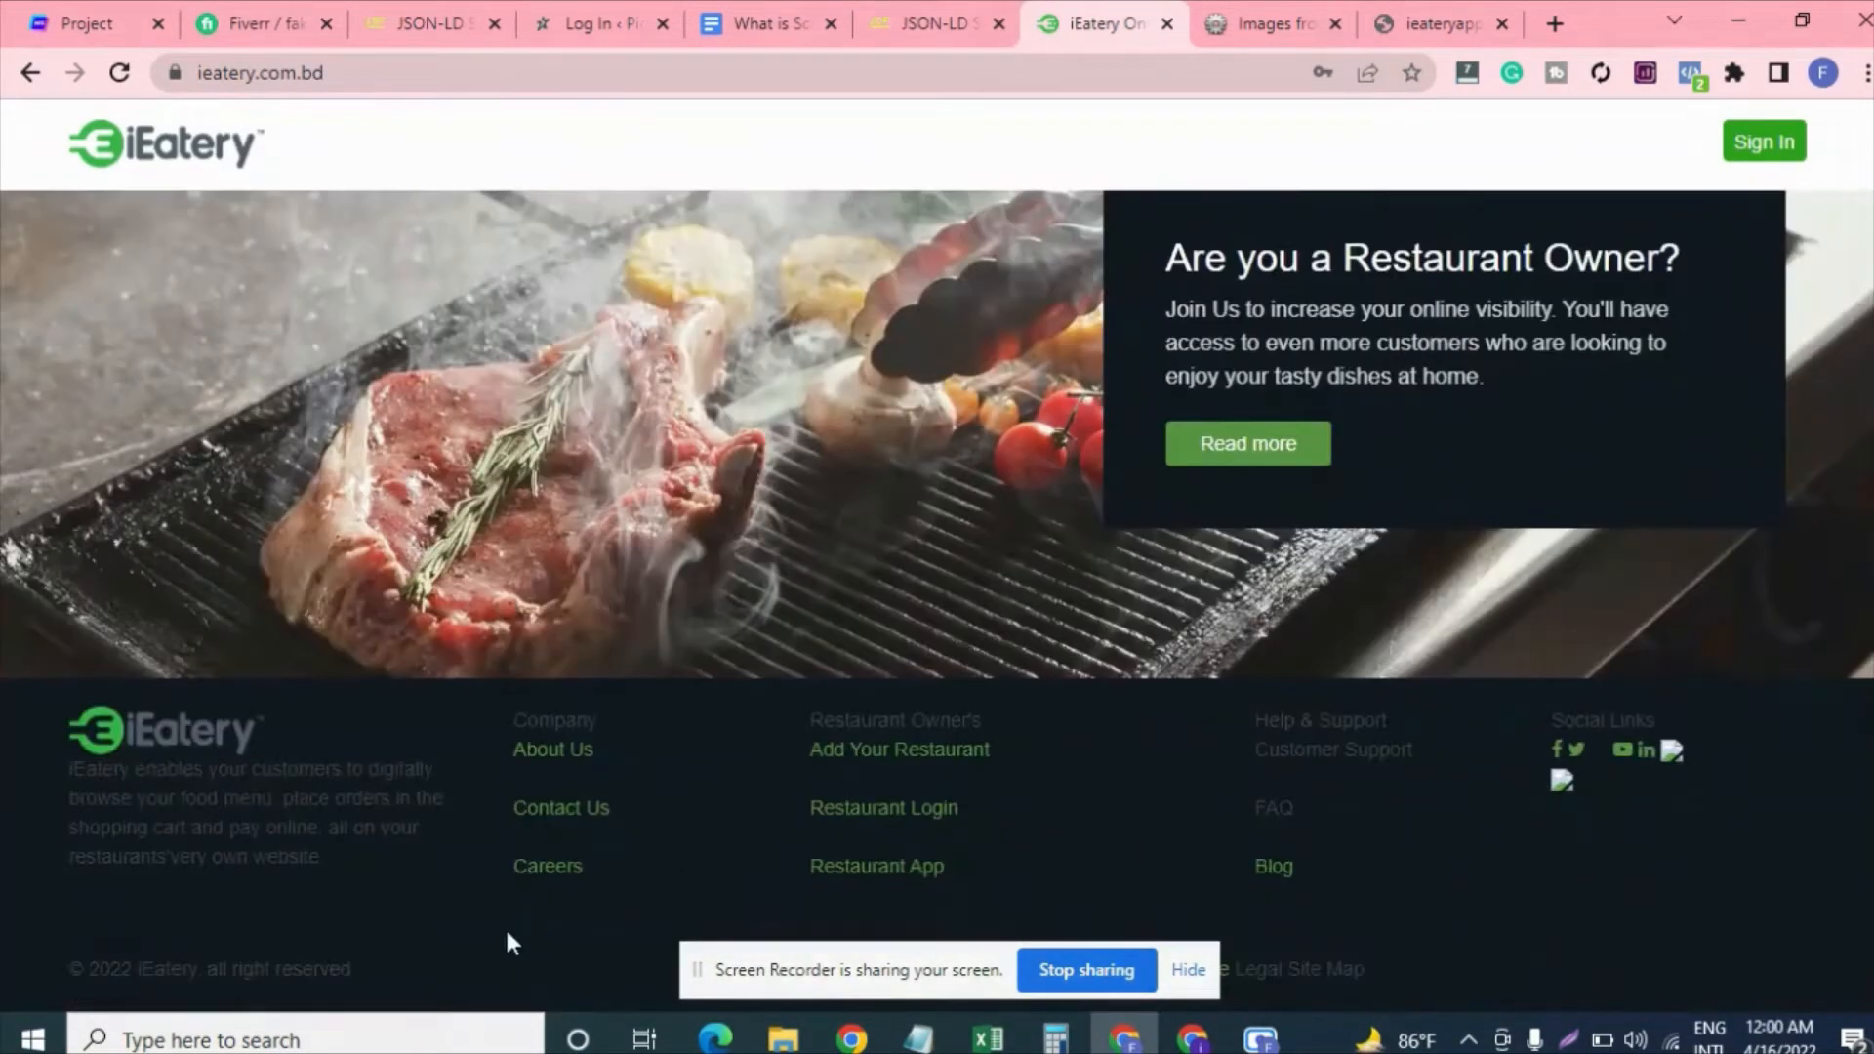
left_click_drag(326, 857, 45, 767)
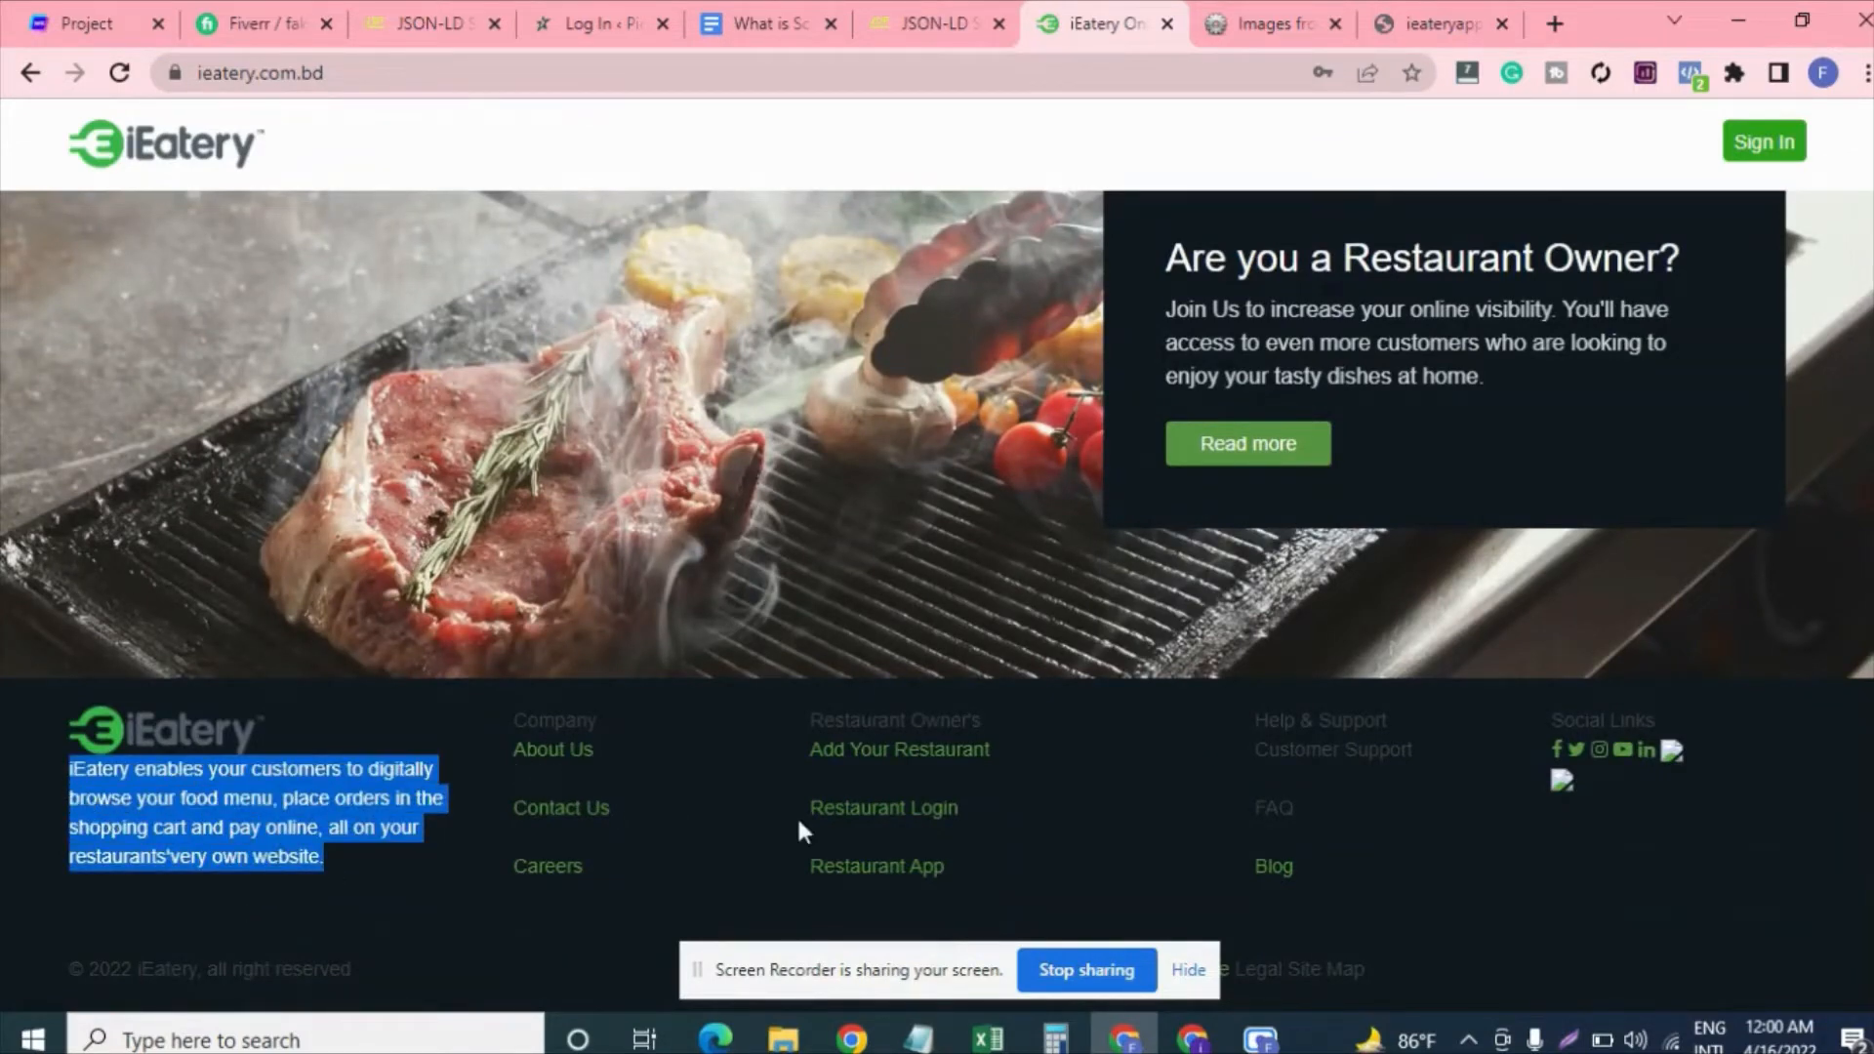
scroll(878, 824, "up", 10)
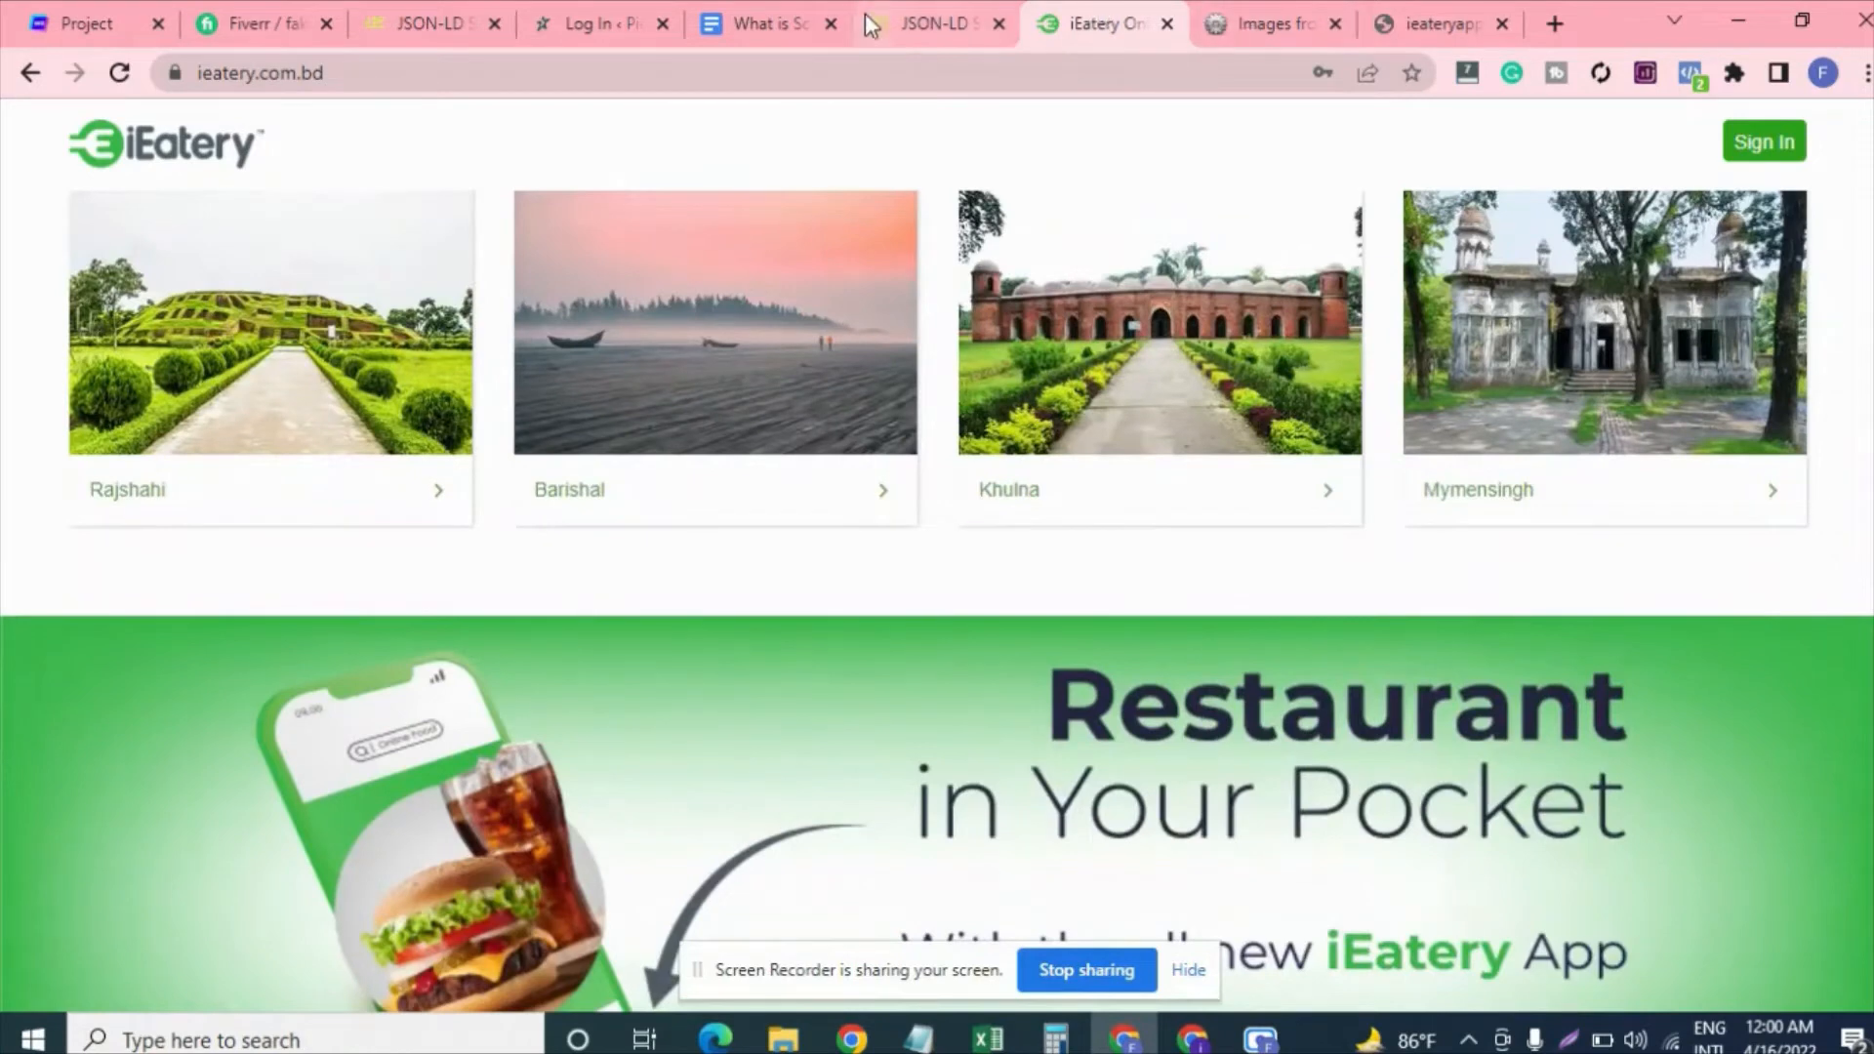
left_click(864, 14)
left_click(749, 576)
key("ctrl+v")
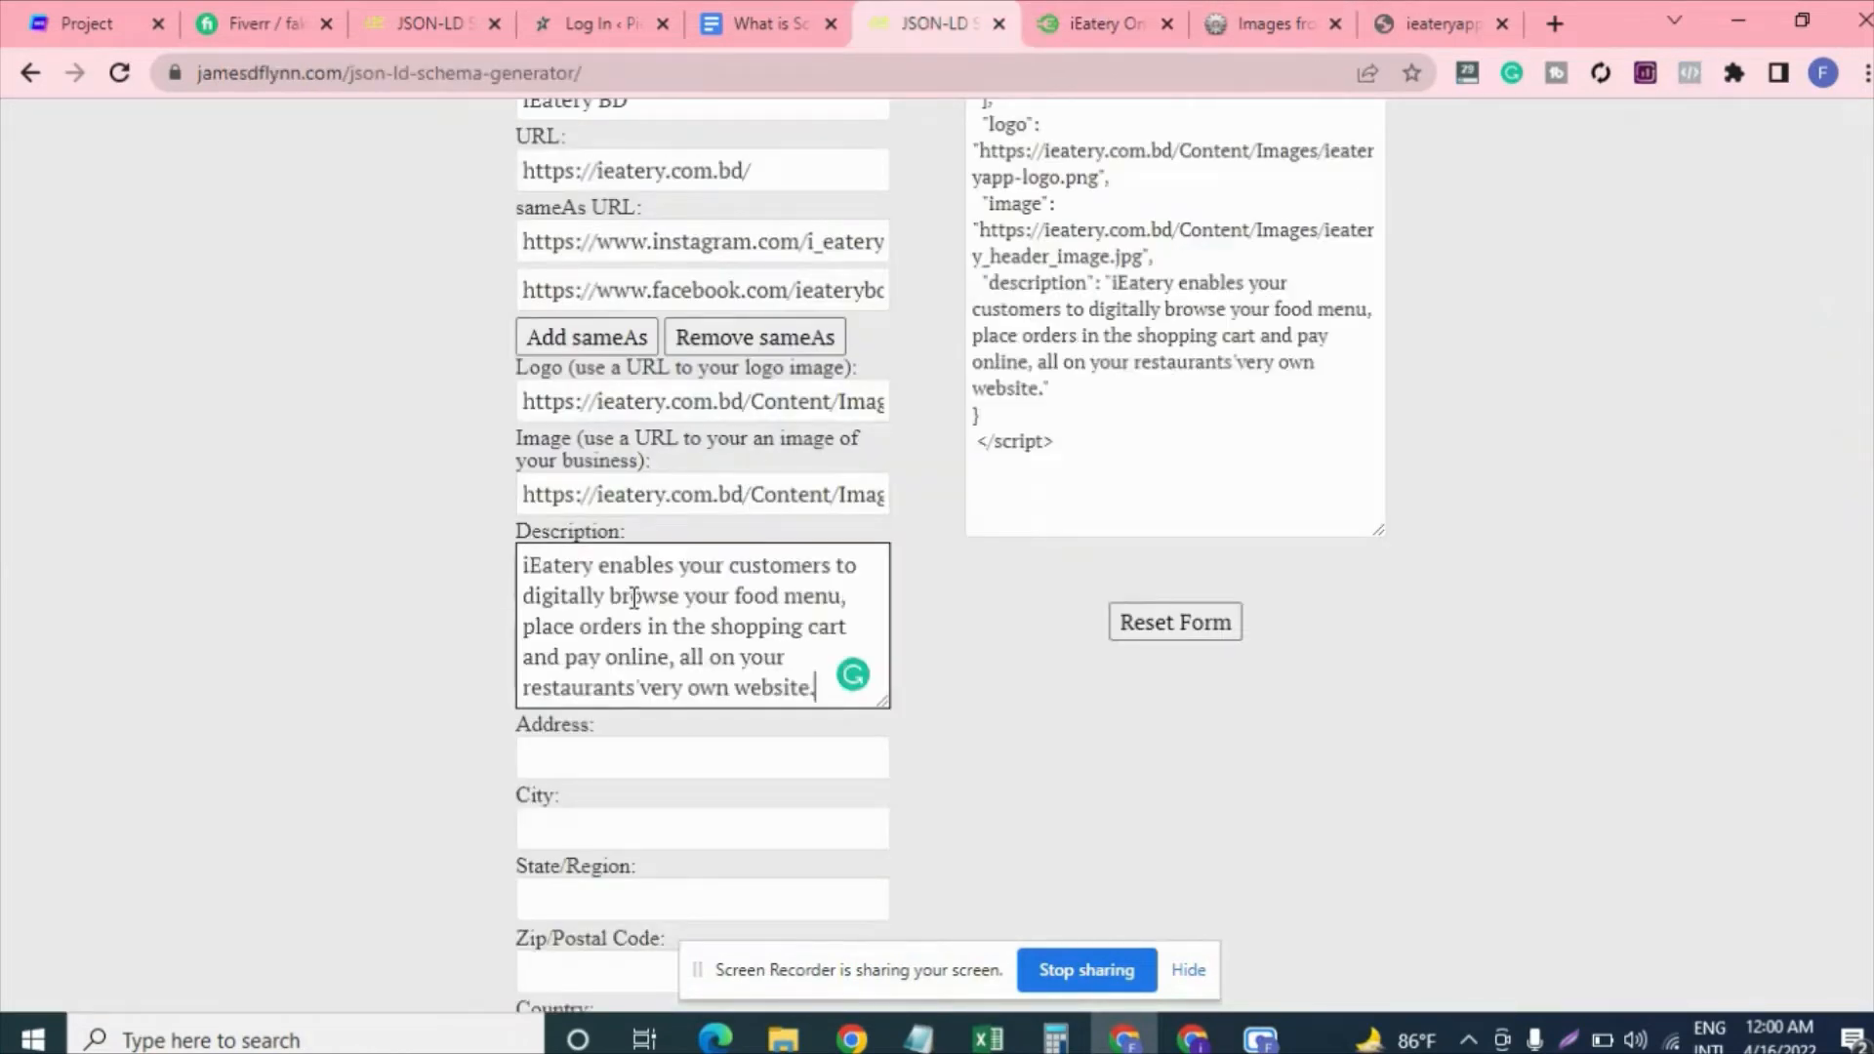
- Return to the iEatery site and look through the homepage and footer for the business address
scroll(634, 597, "down", 3)
left_click(656, 472)
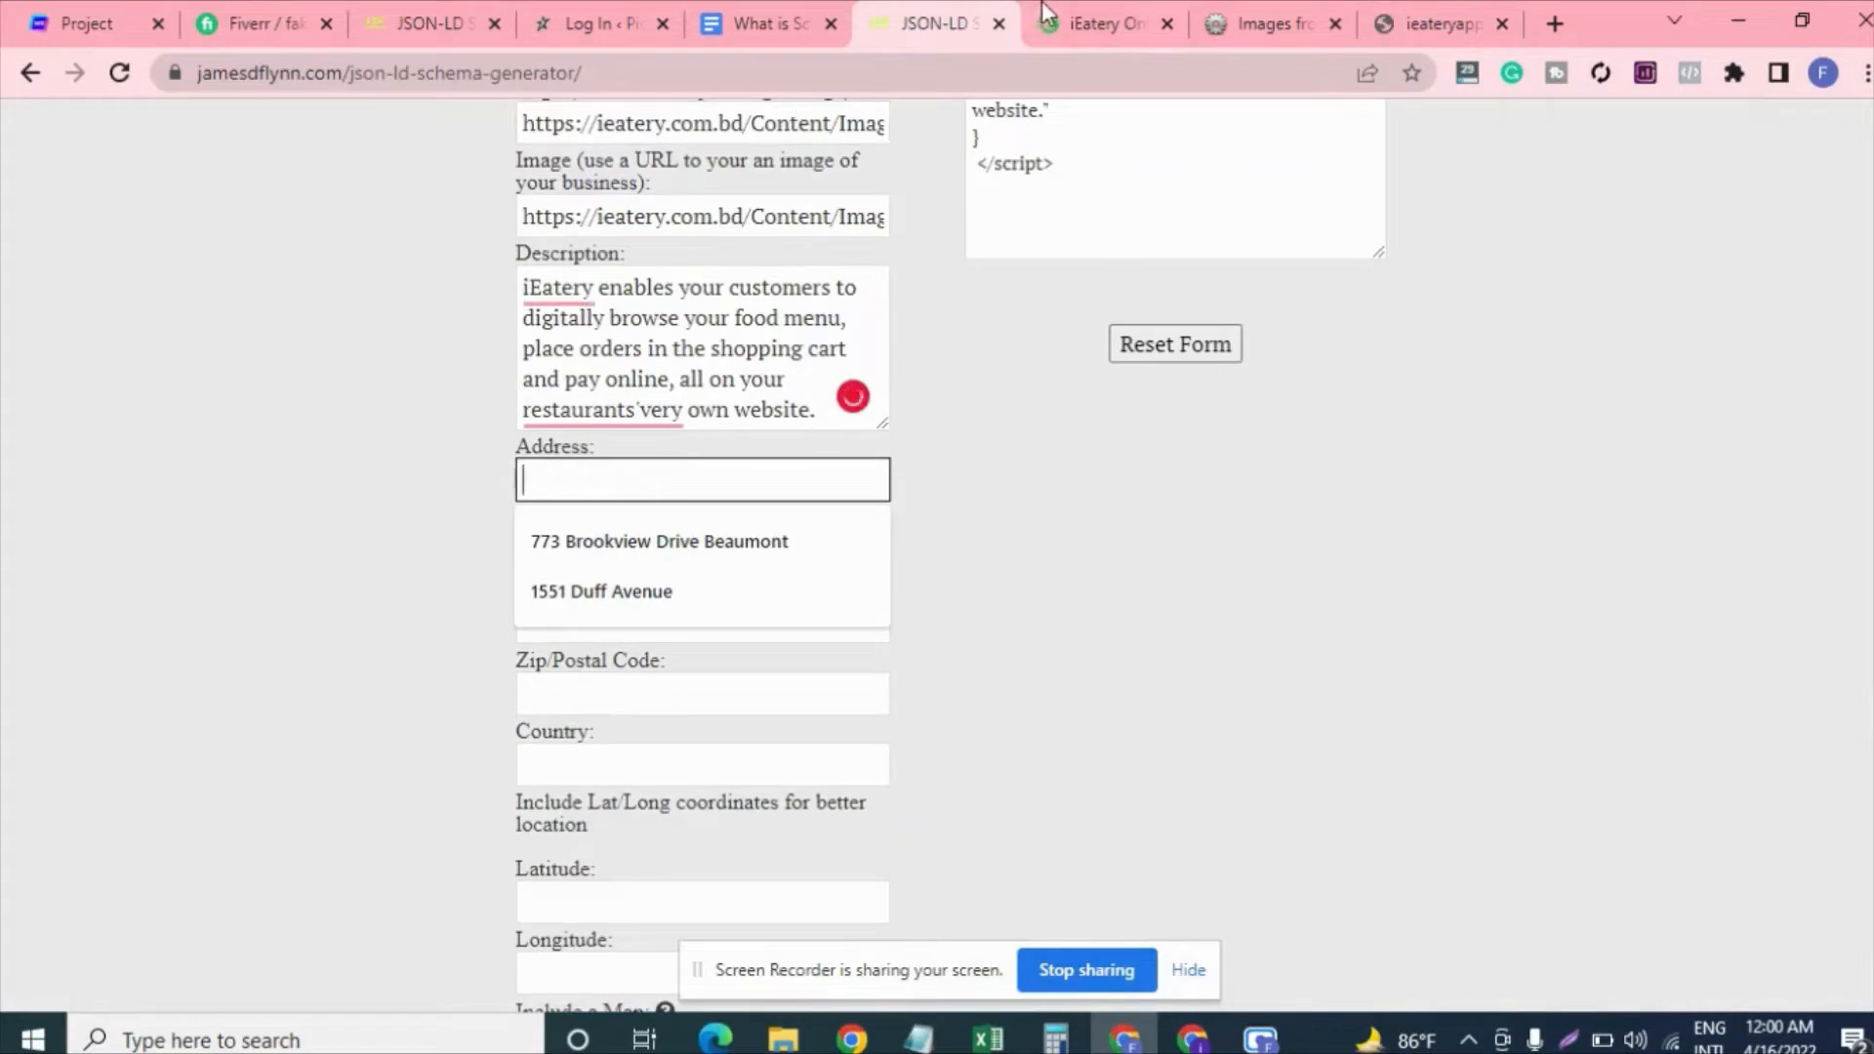
left_click(1094, 23)
scroll(776, 452, "up", 5)
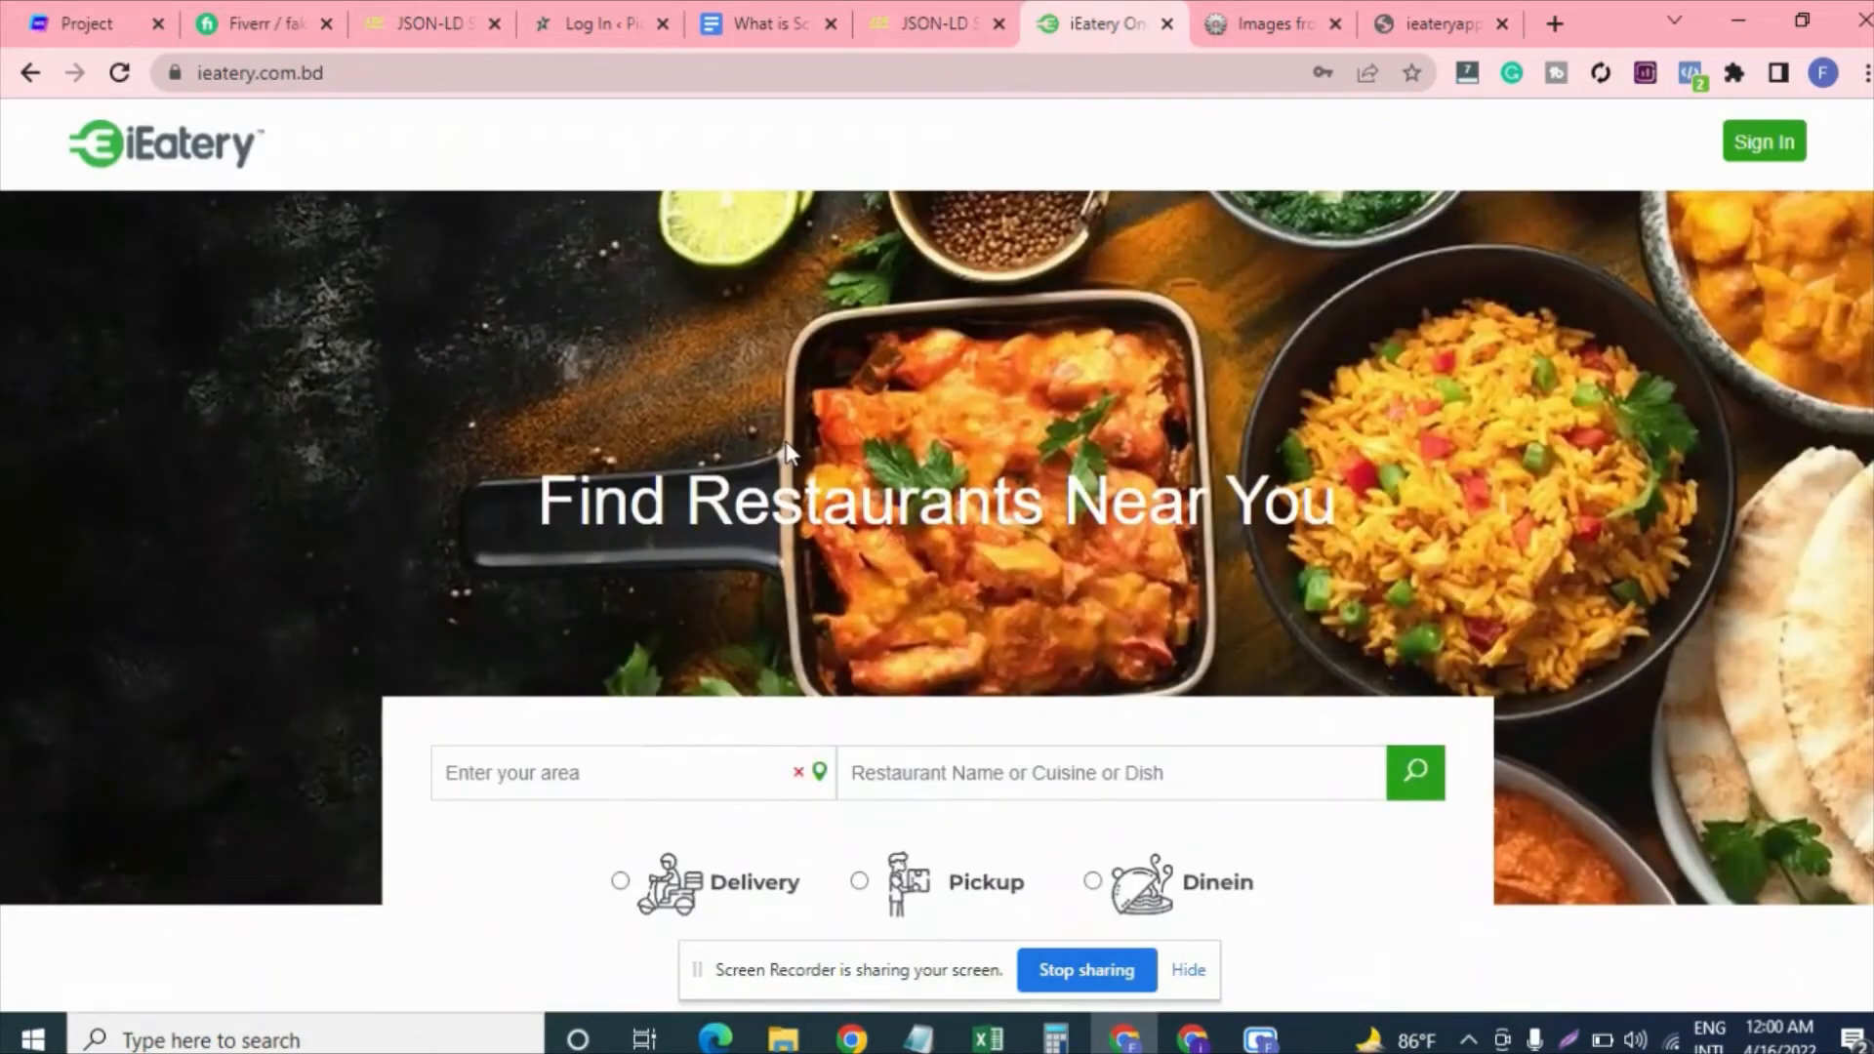
scroll(760, 401, "down", 15)
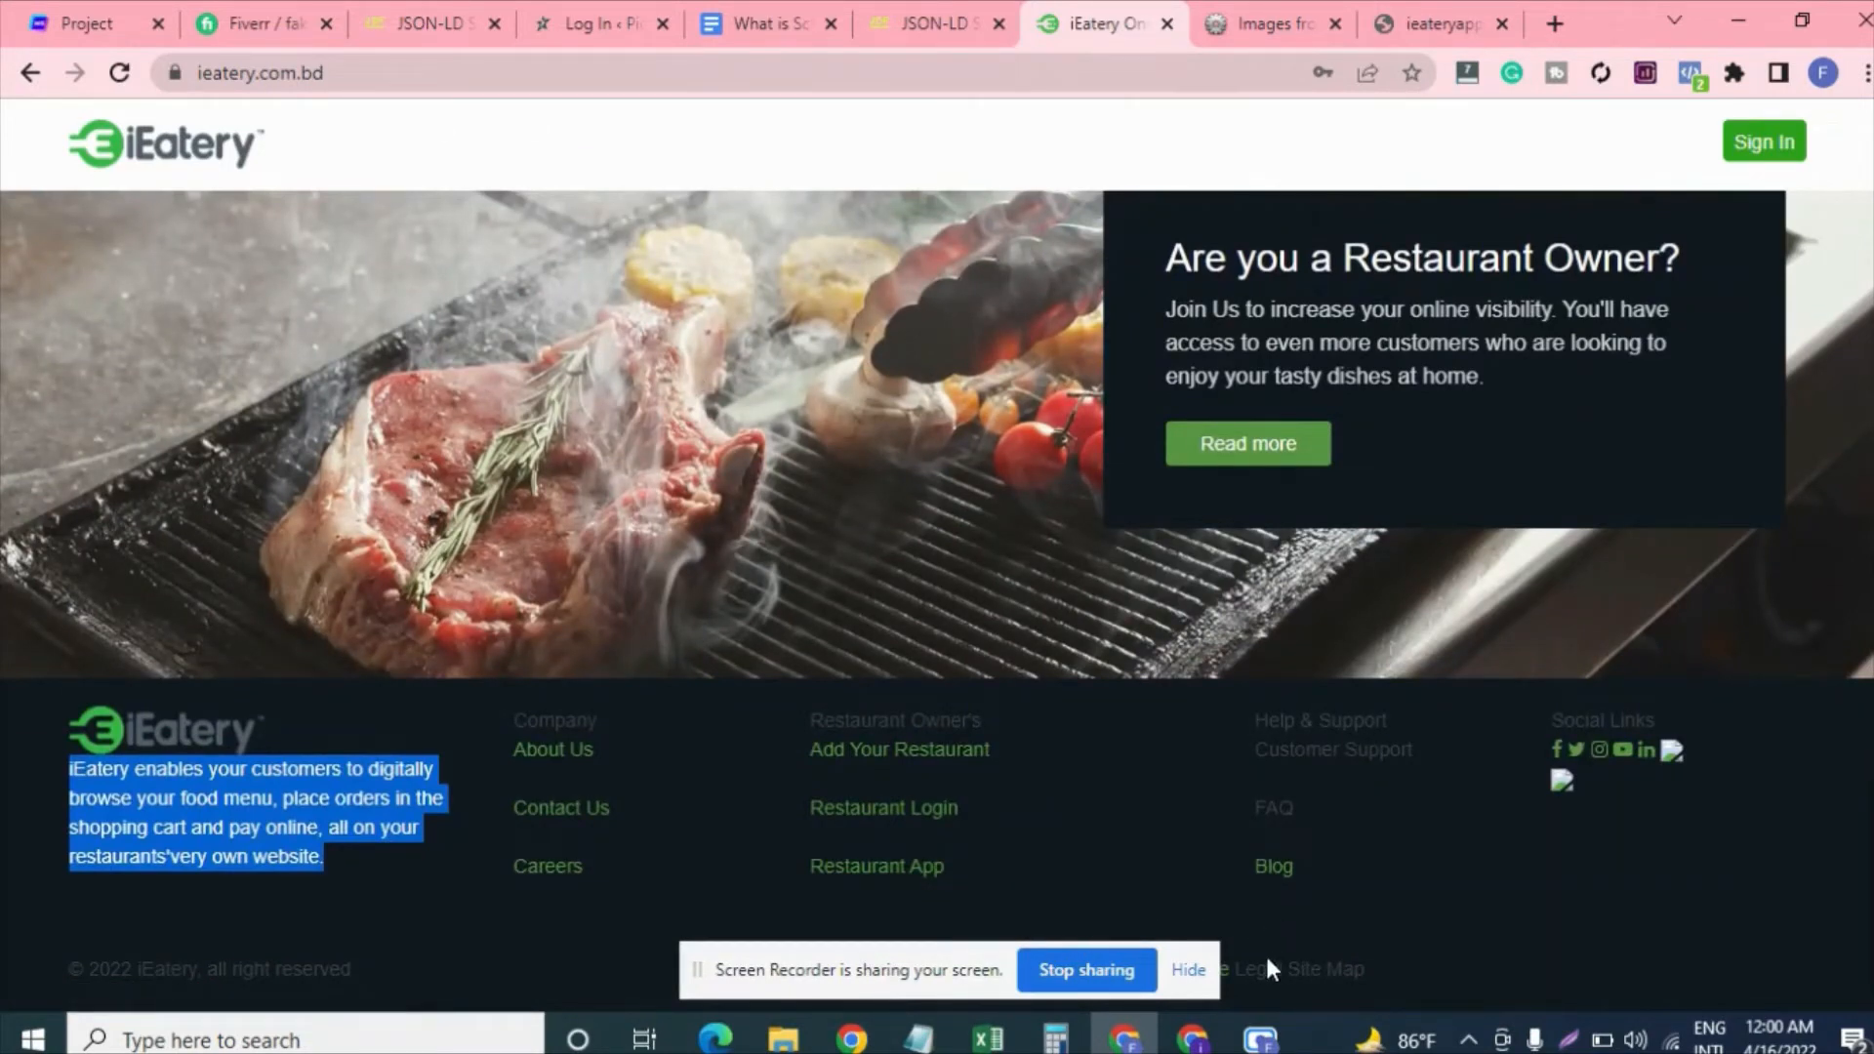
scroll(1255, 866, "up", 15)
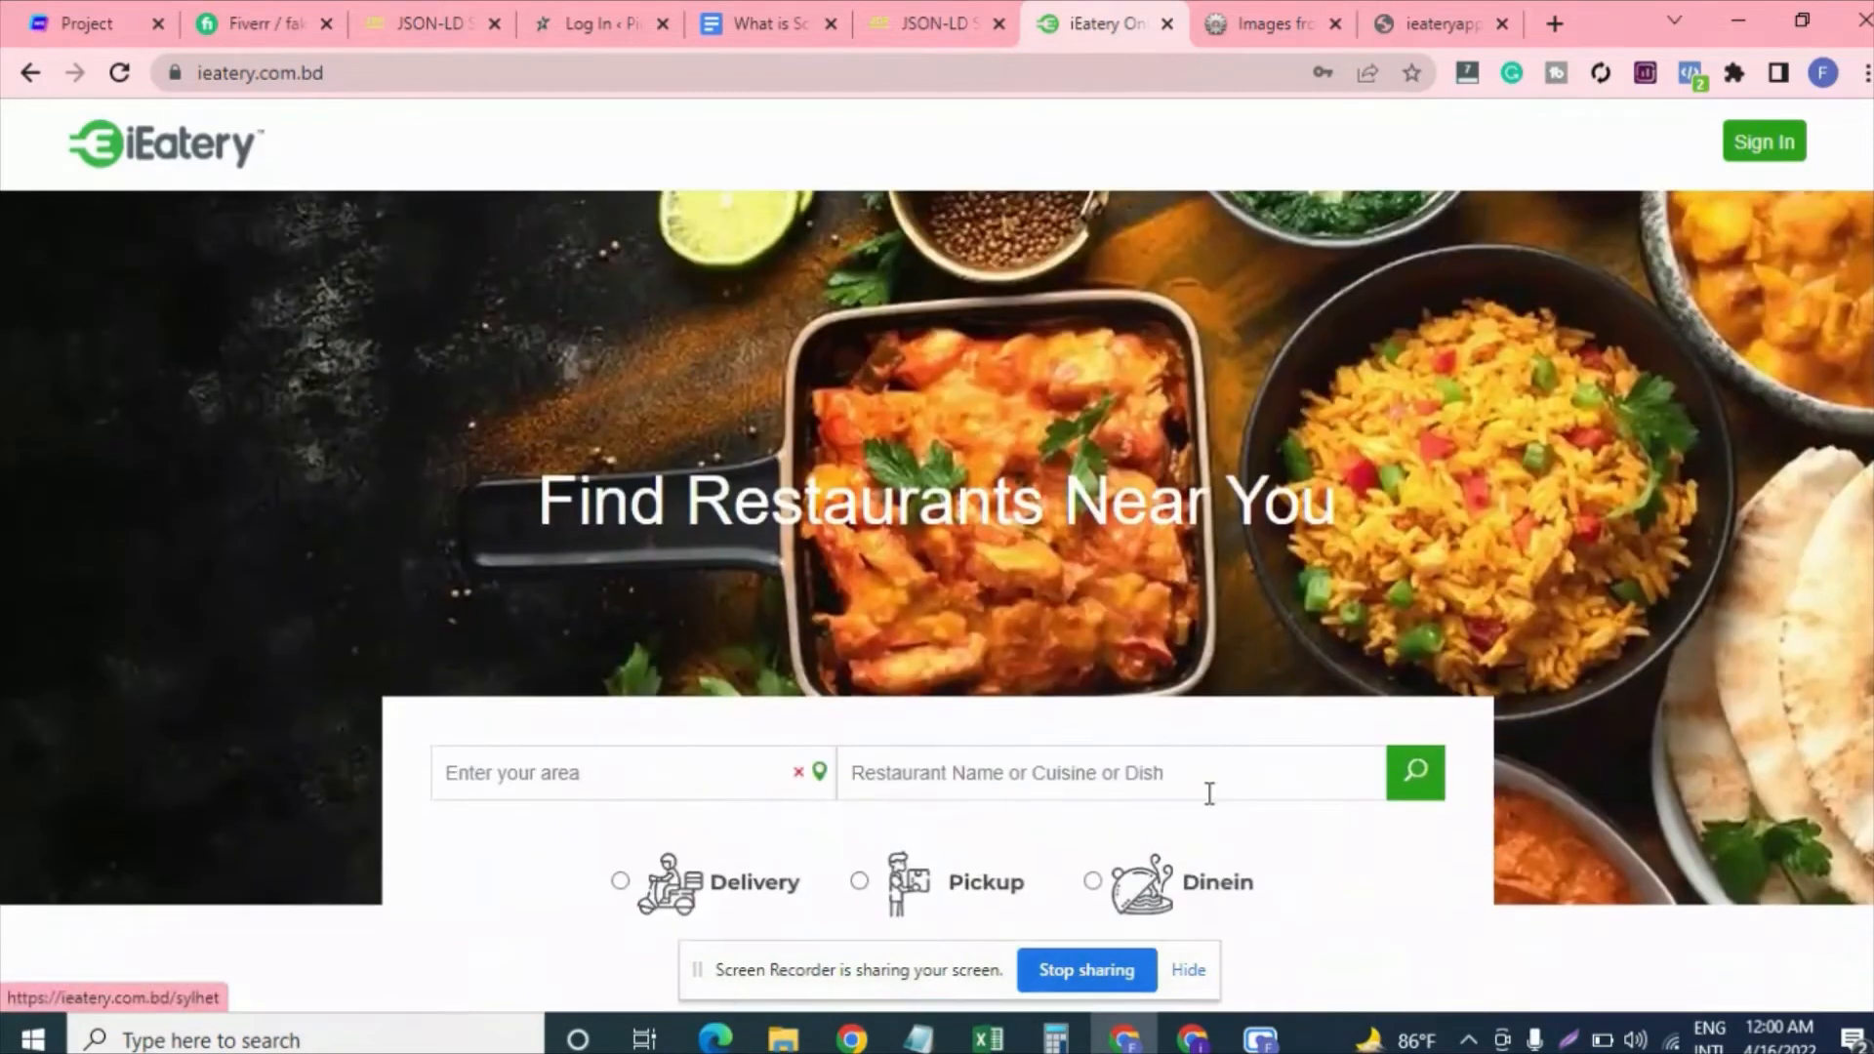
- Close the image information and logo image tabs and open a new browser tab
left_click(1334, 27)
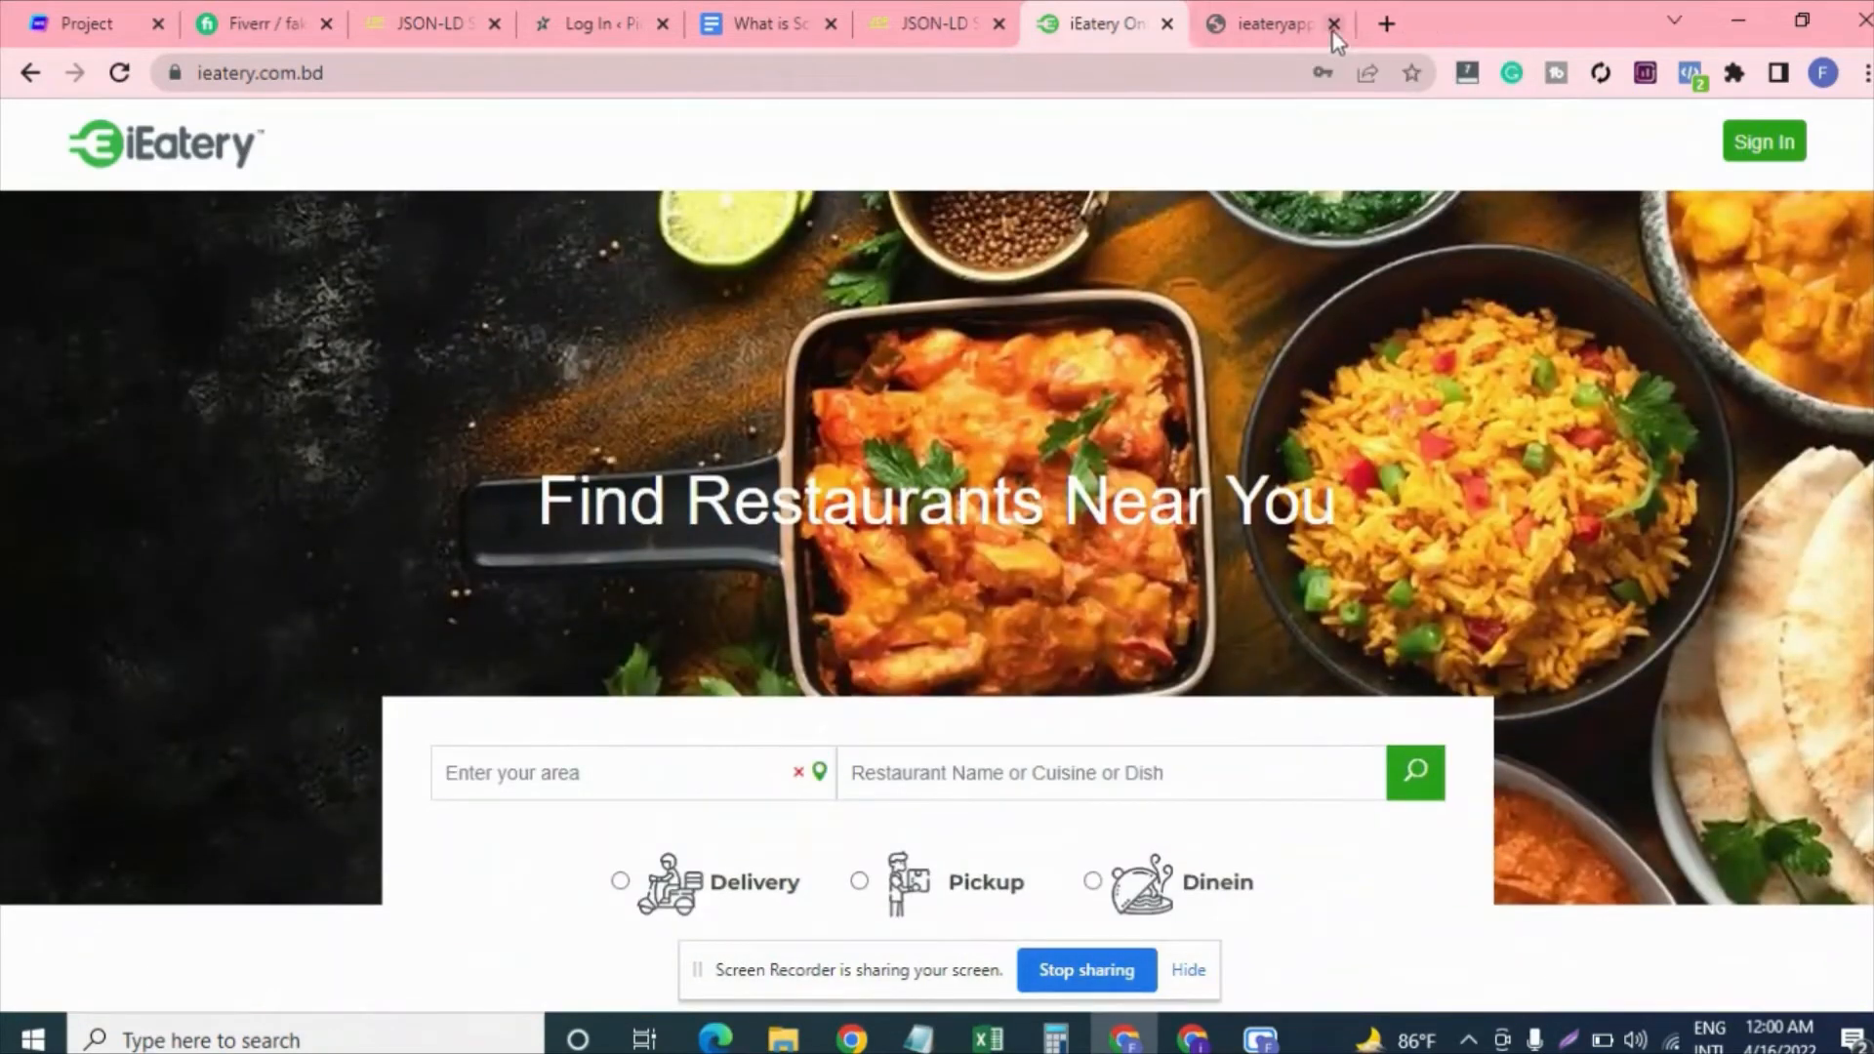
left_click(1335, 28)
left_click(1377, 27)
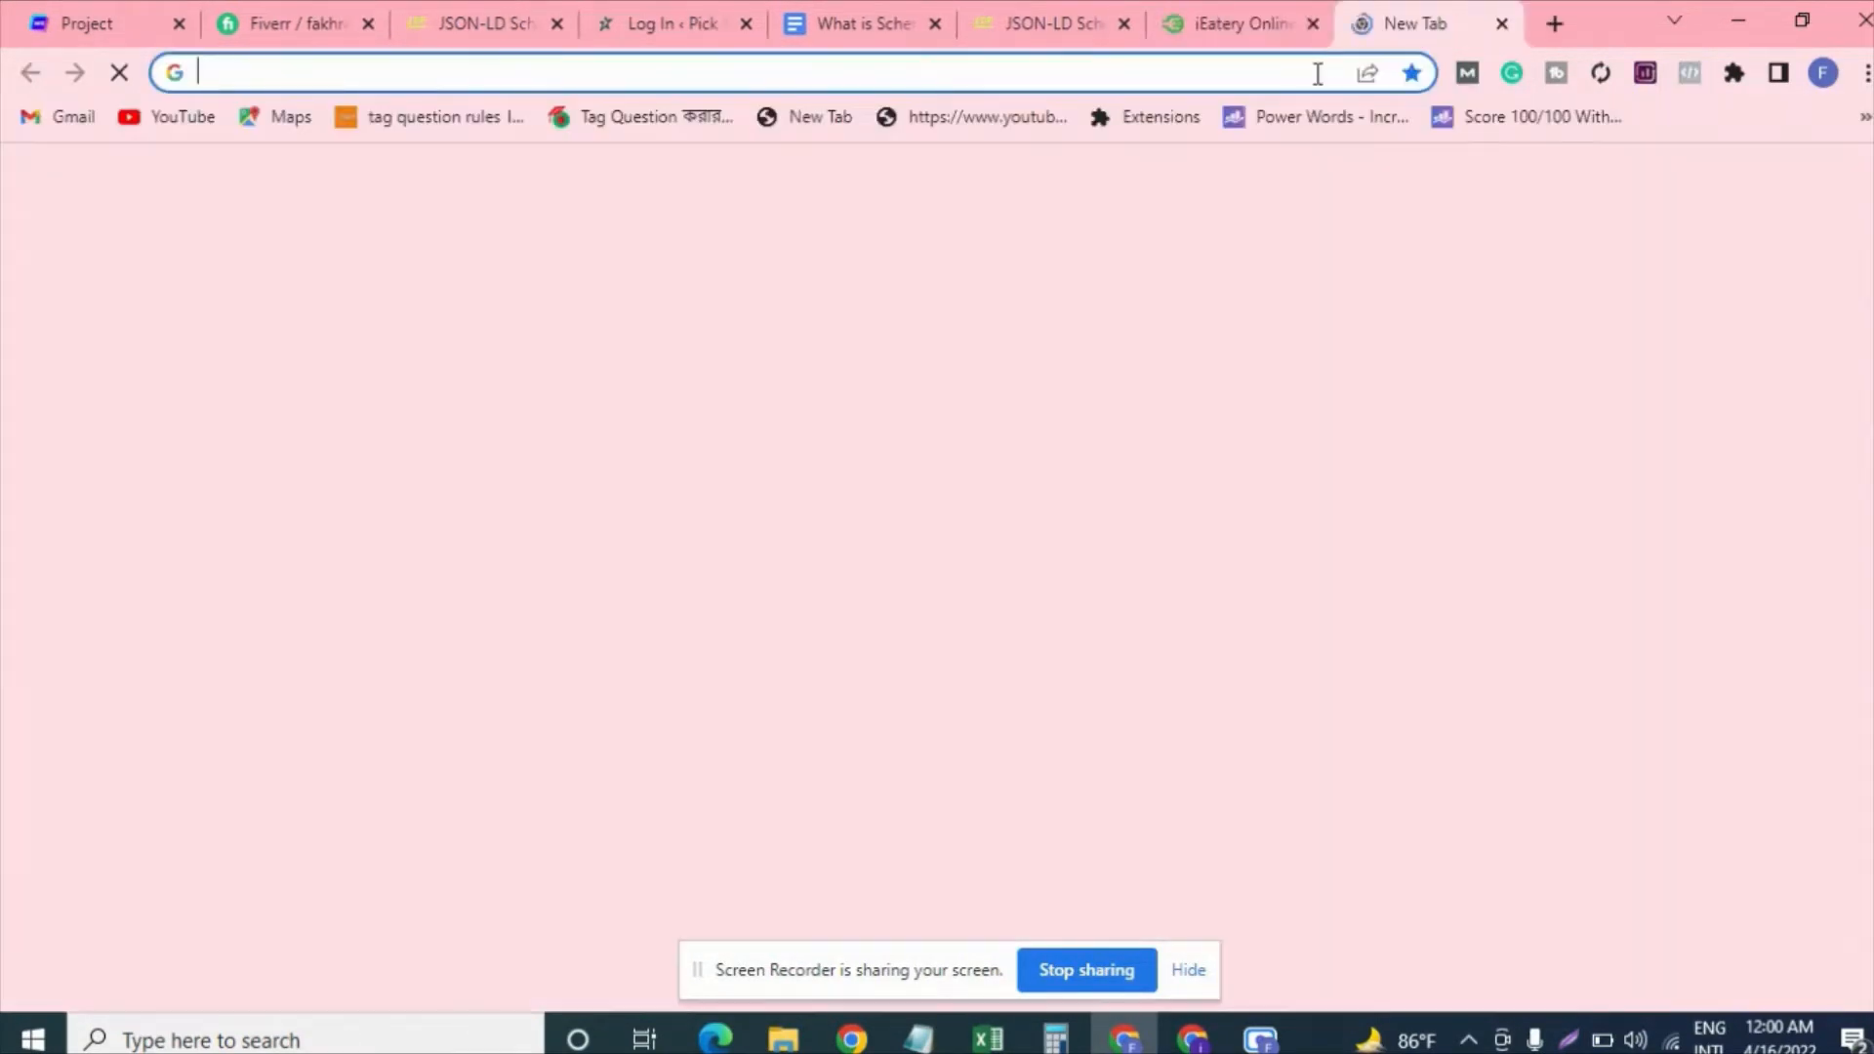
type("g")
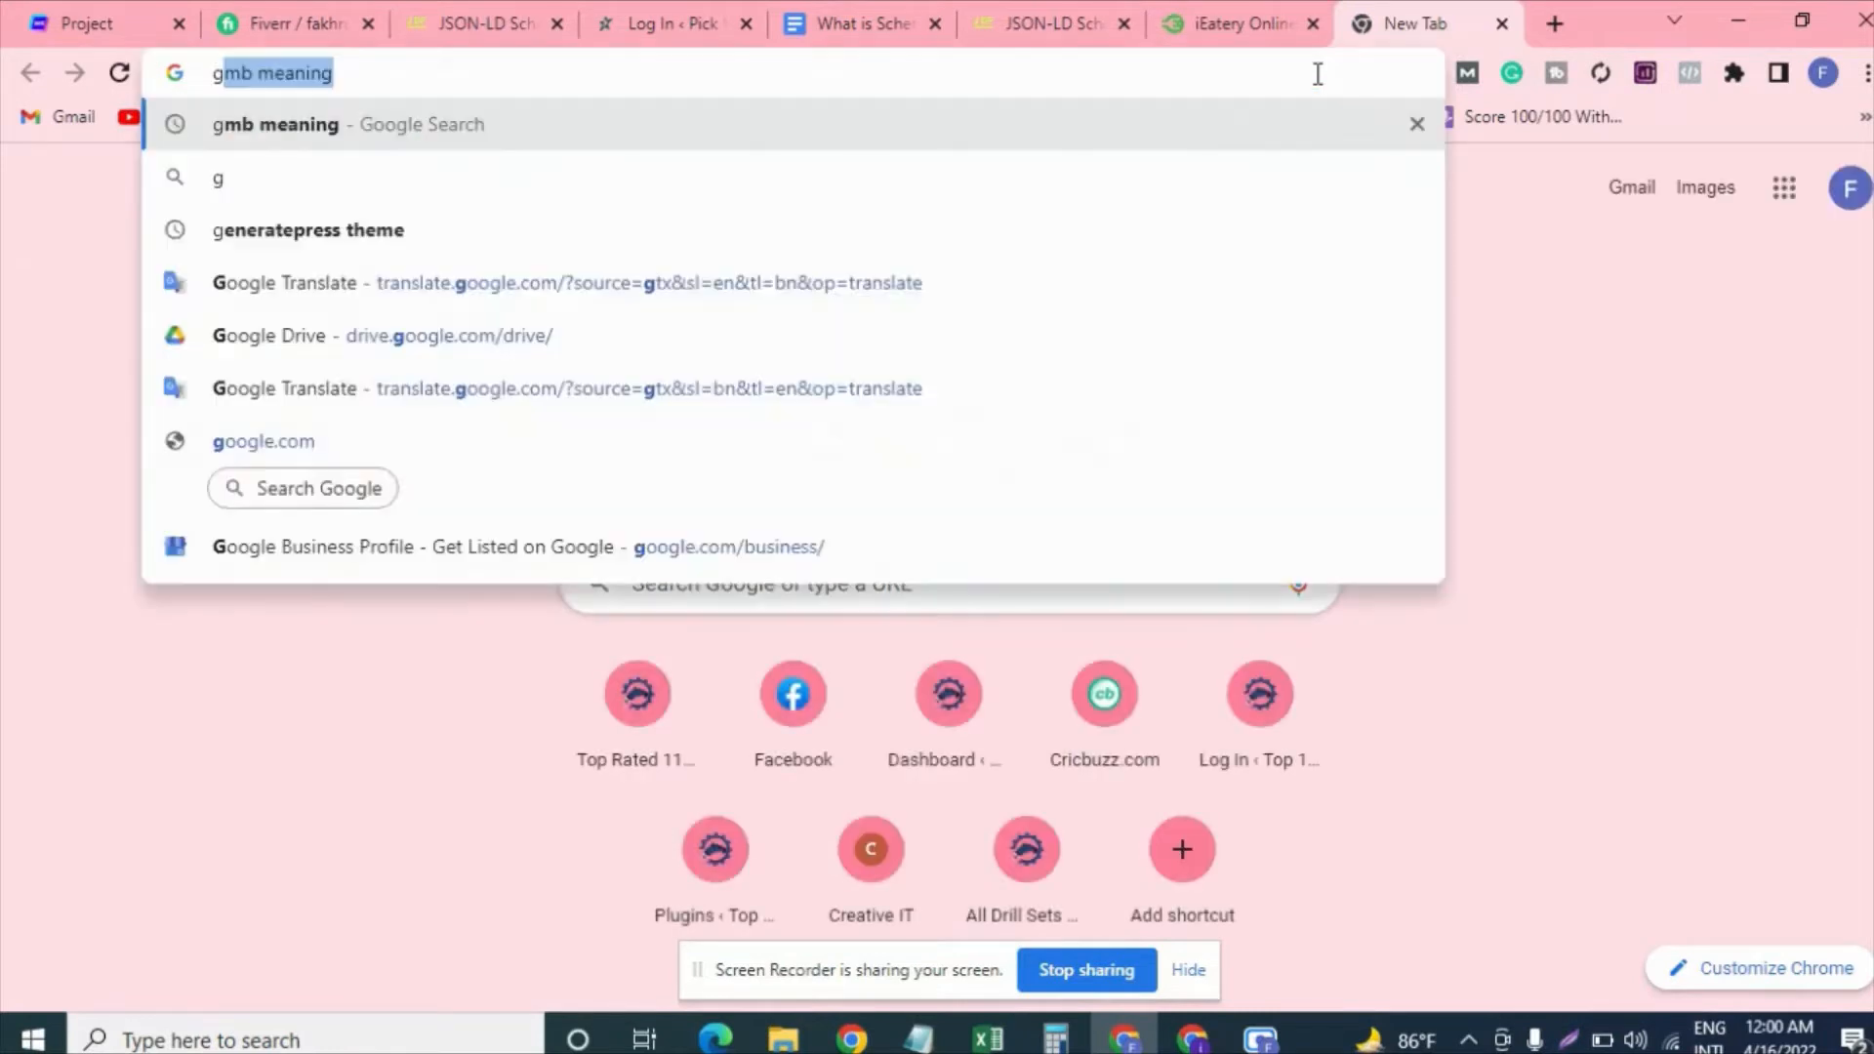
type("m")
key("BackSpace")
key("BackSpace")
key("BackSpace")
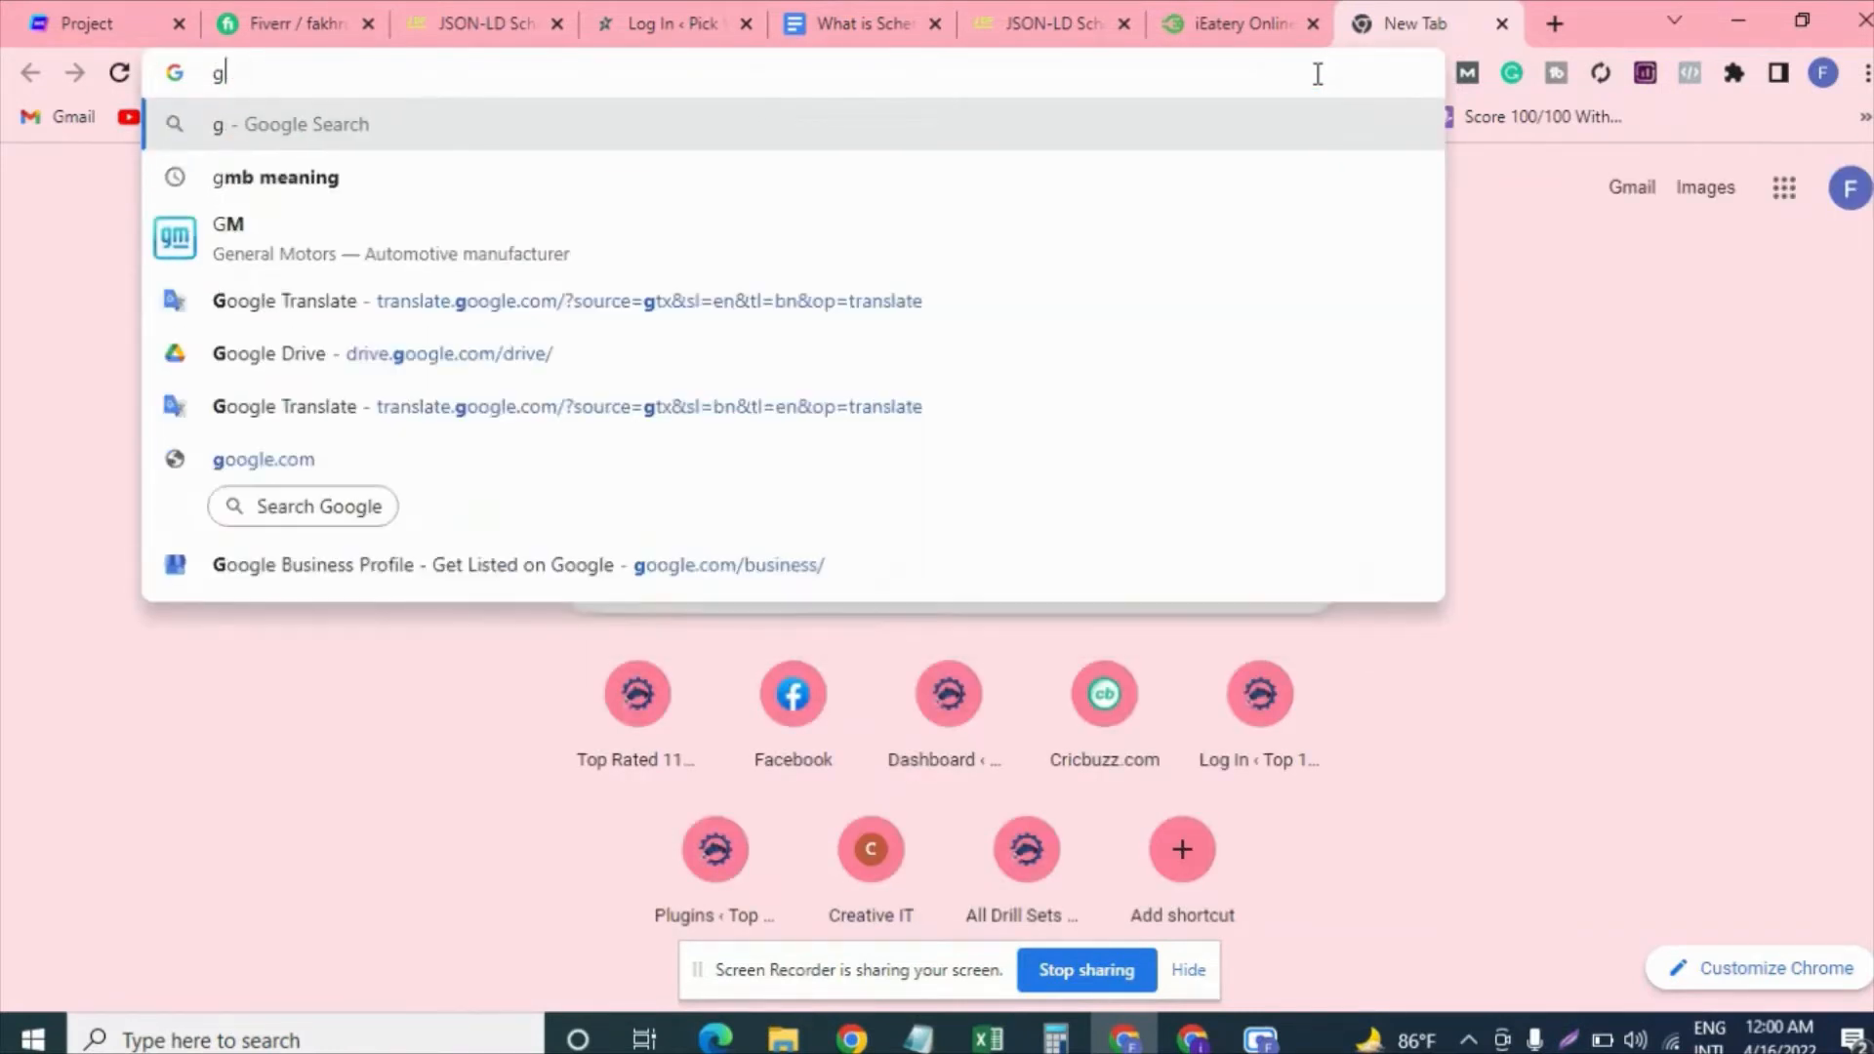
type("iEatery")
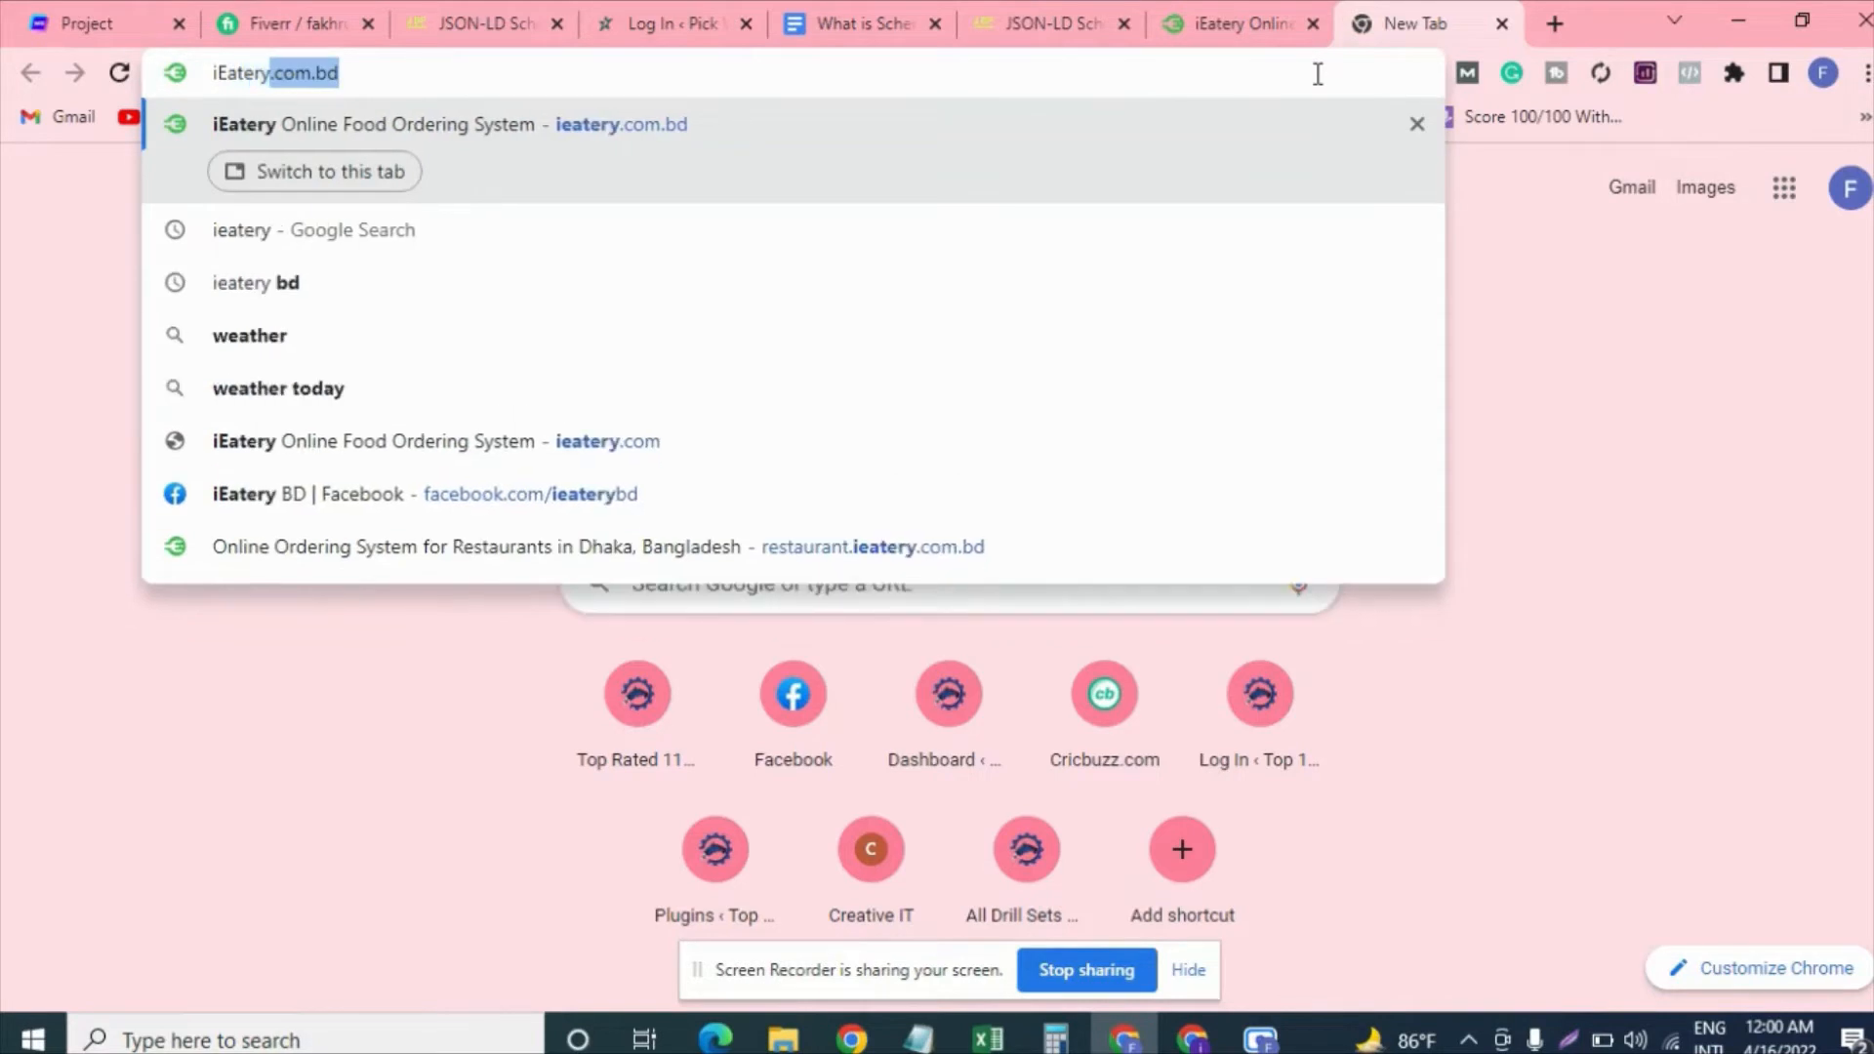
key("Return")
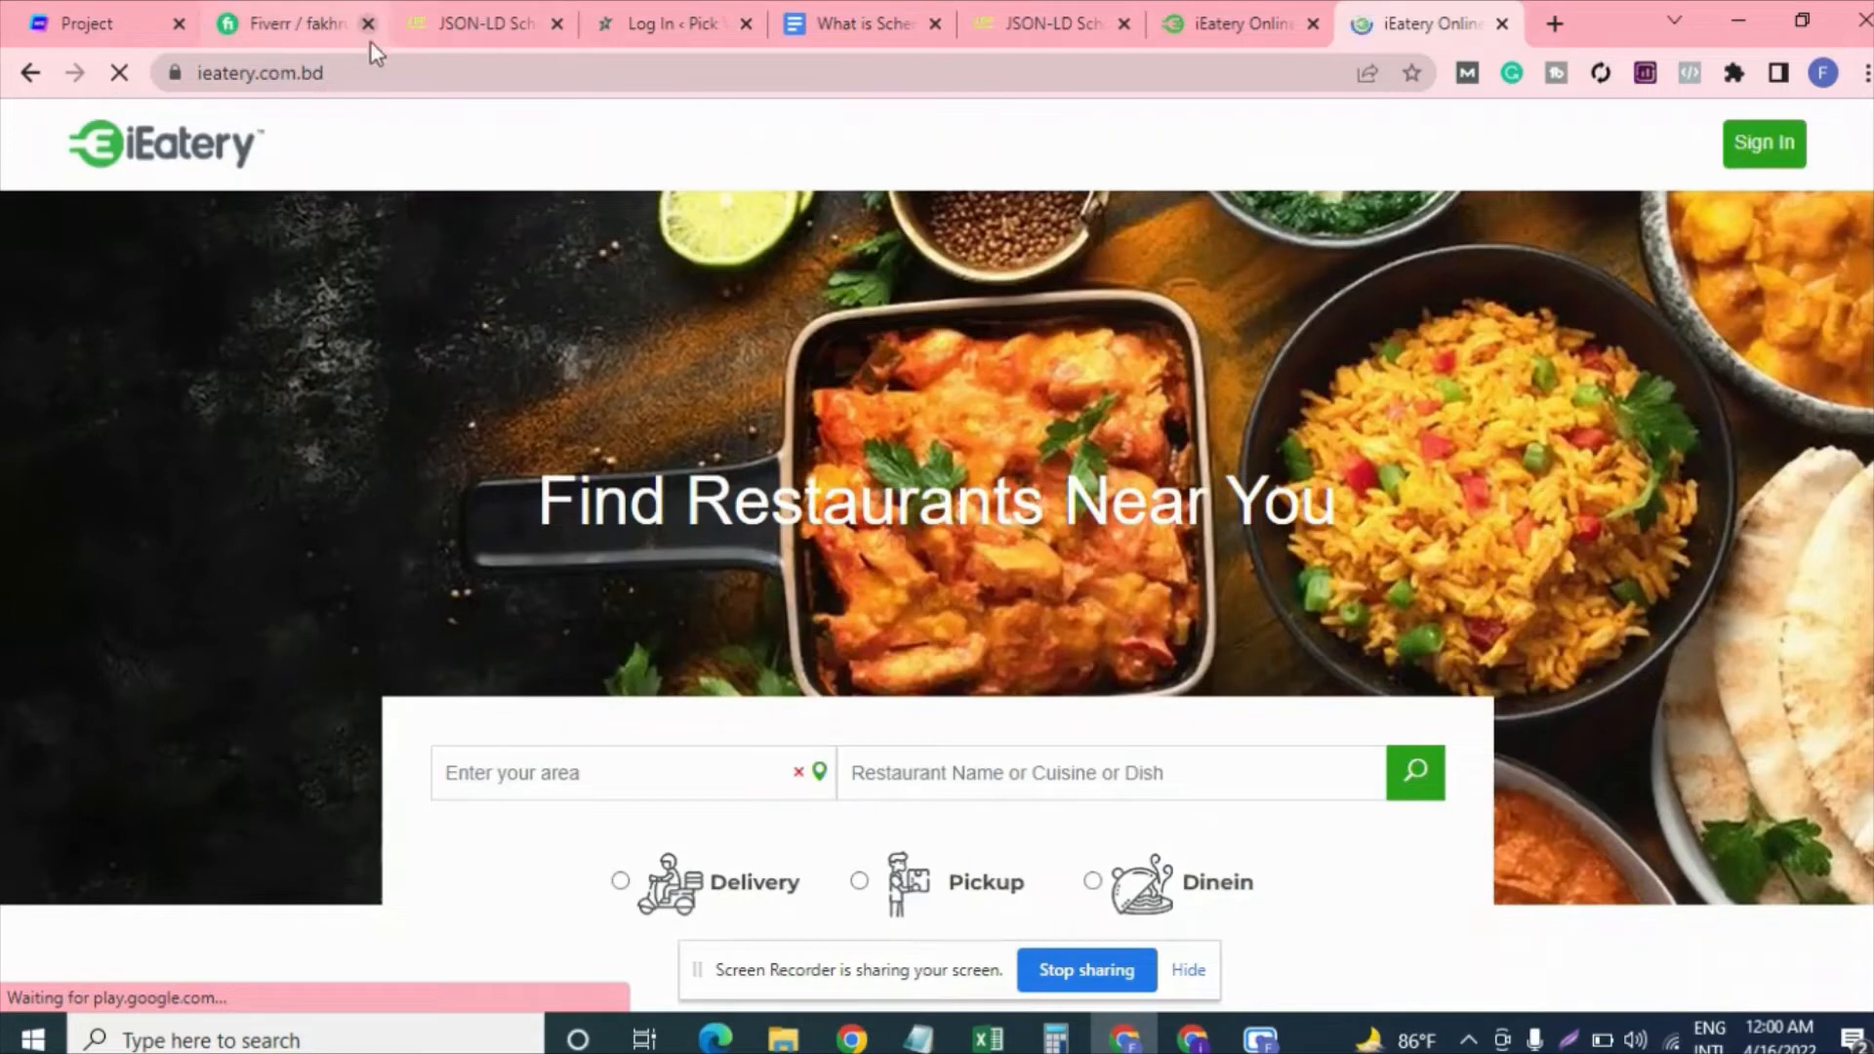
- Search Google for iEatery
left_click(381, 73)
key("BackSpace")
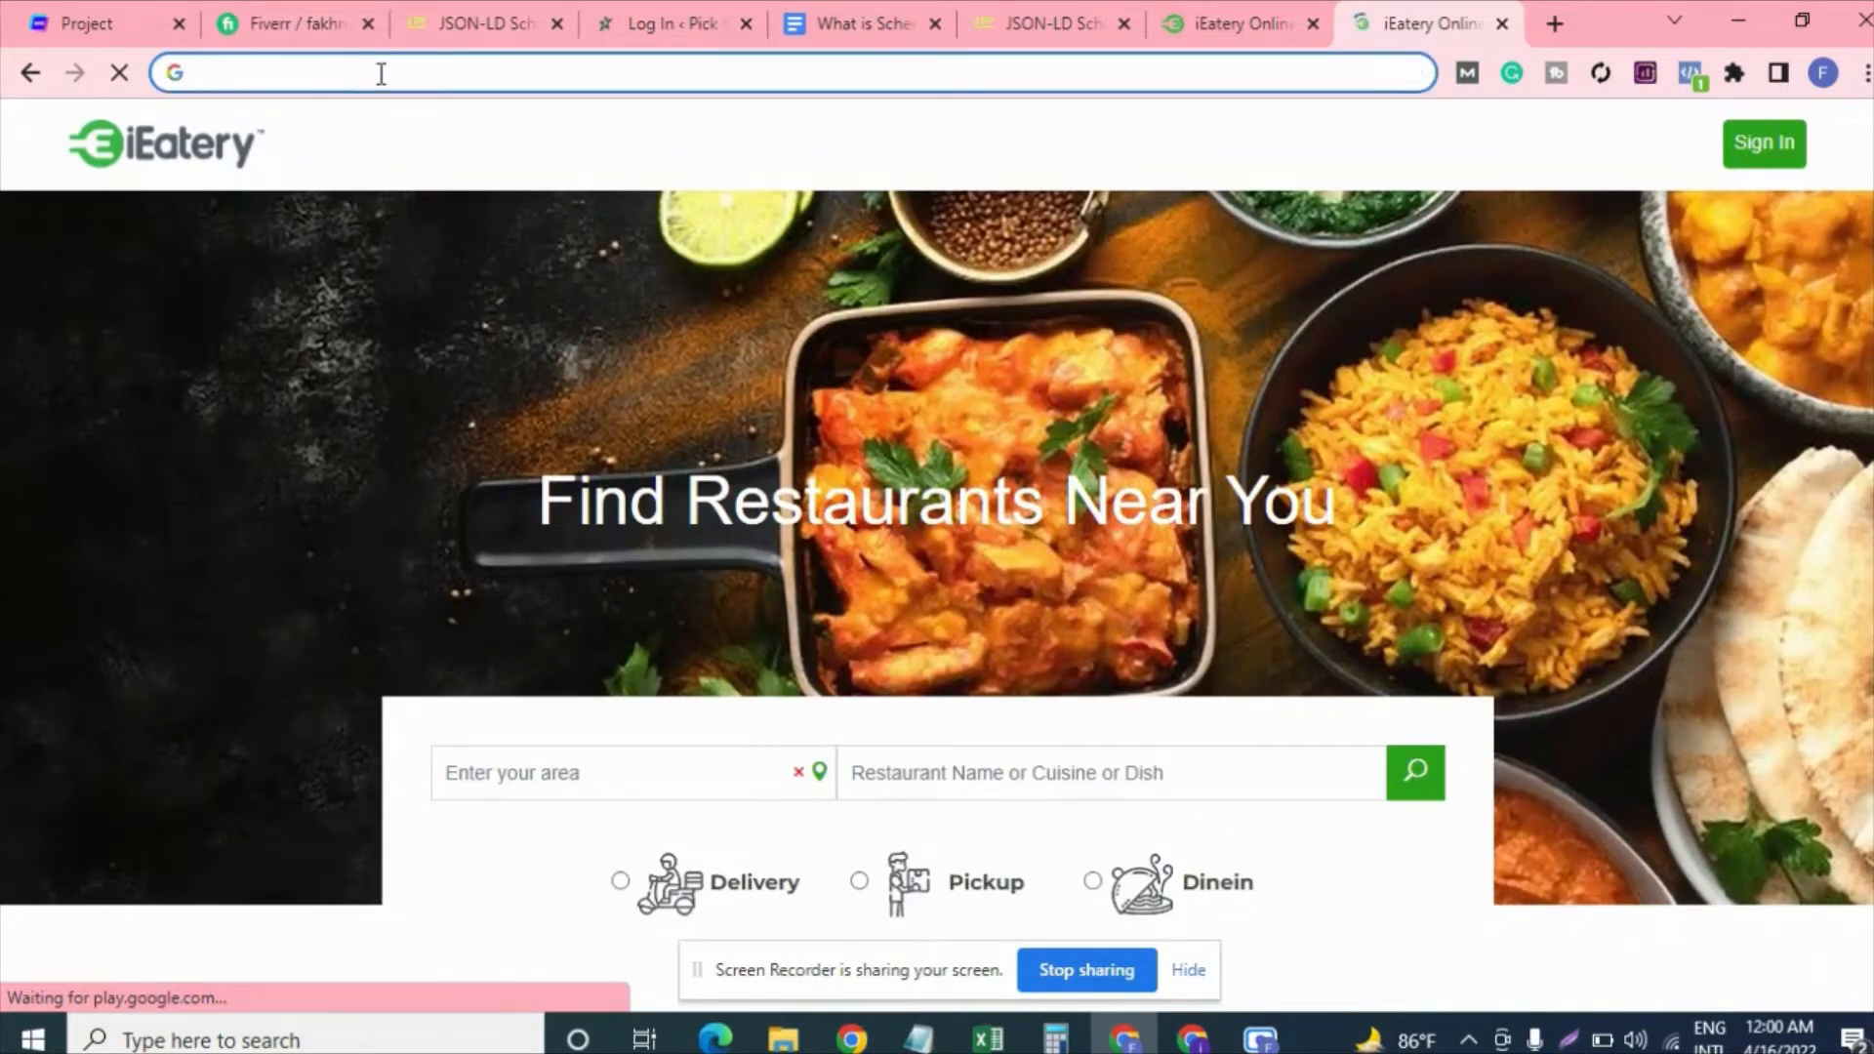
type("iEater")
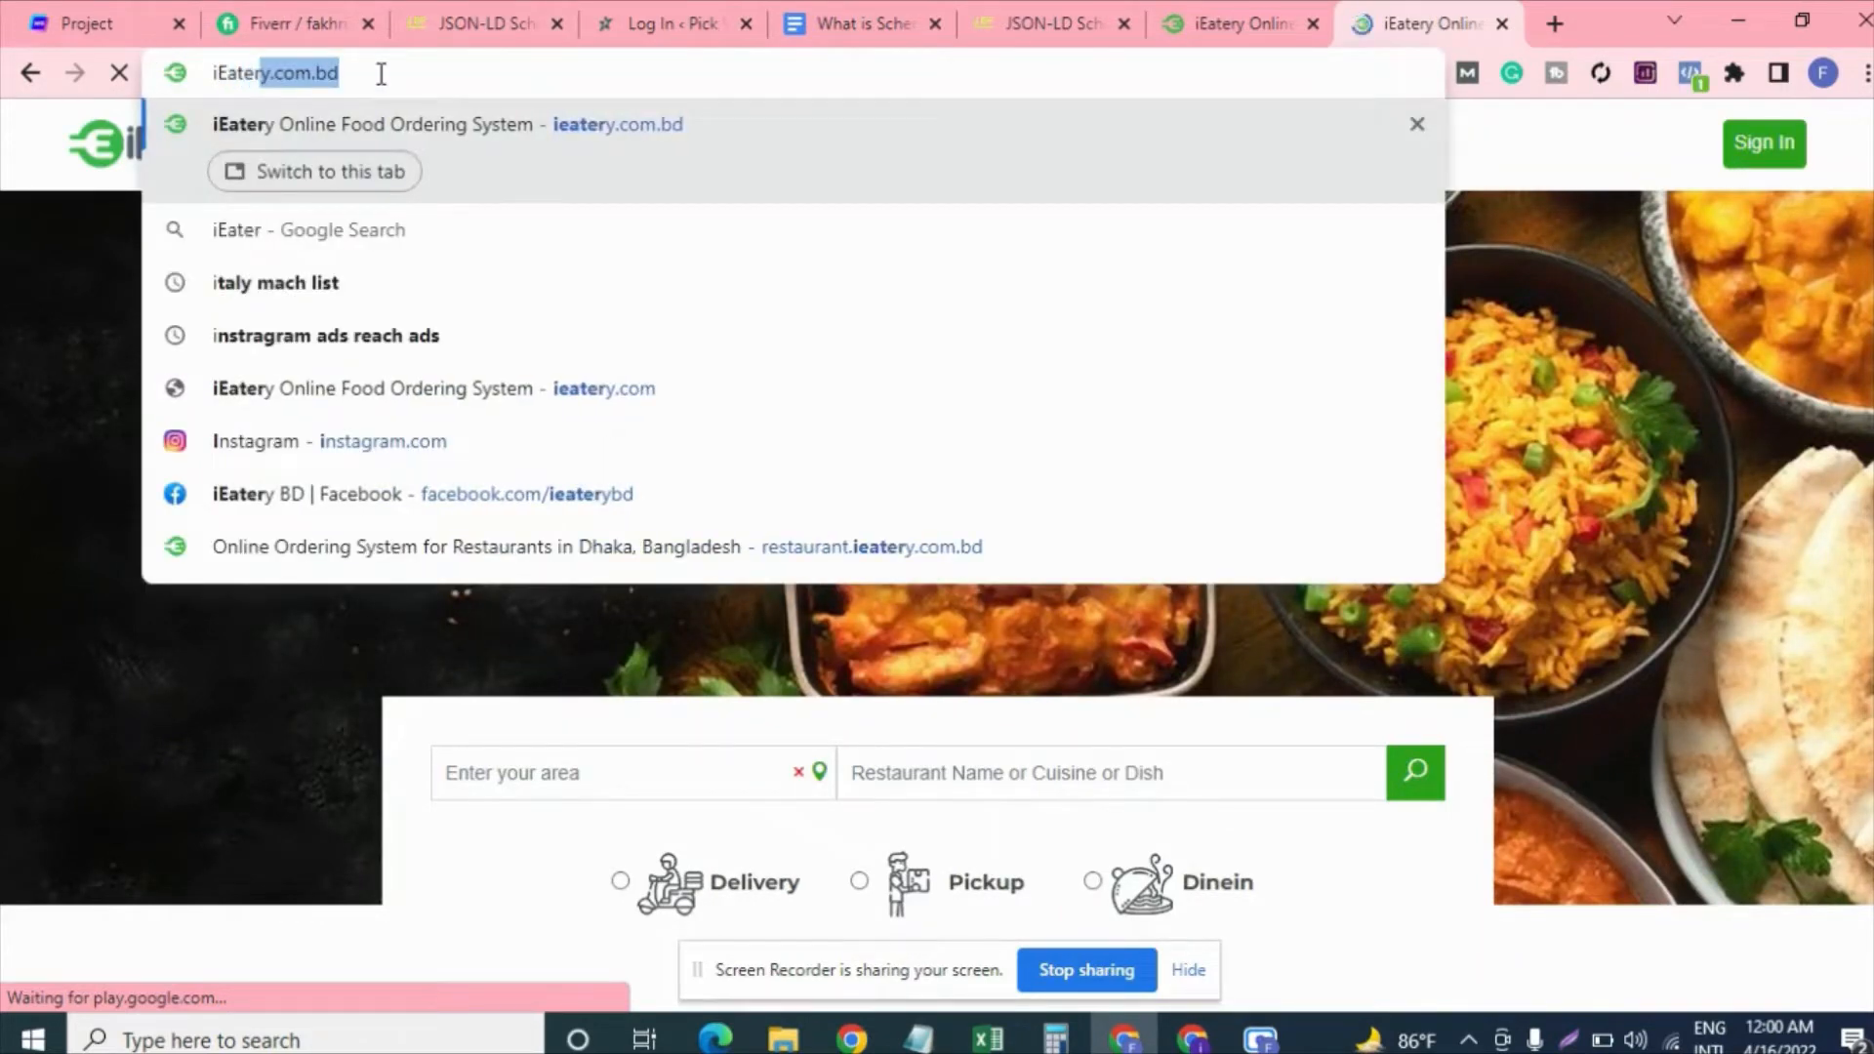
type("y")
key("Return")
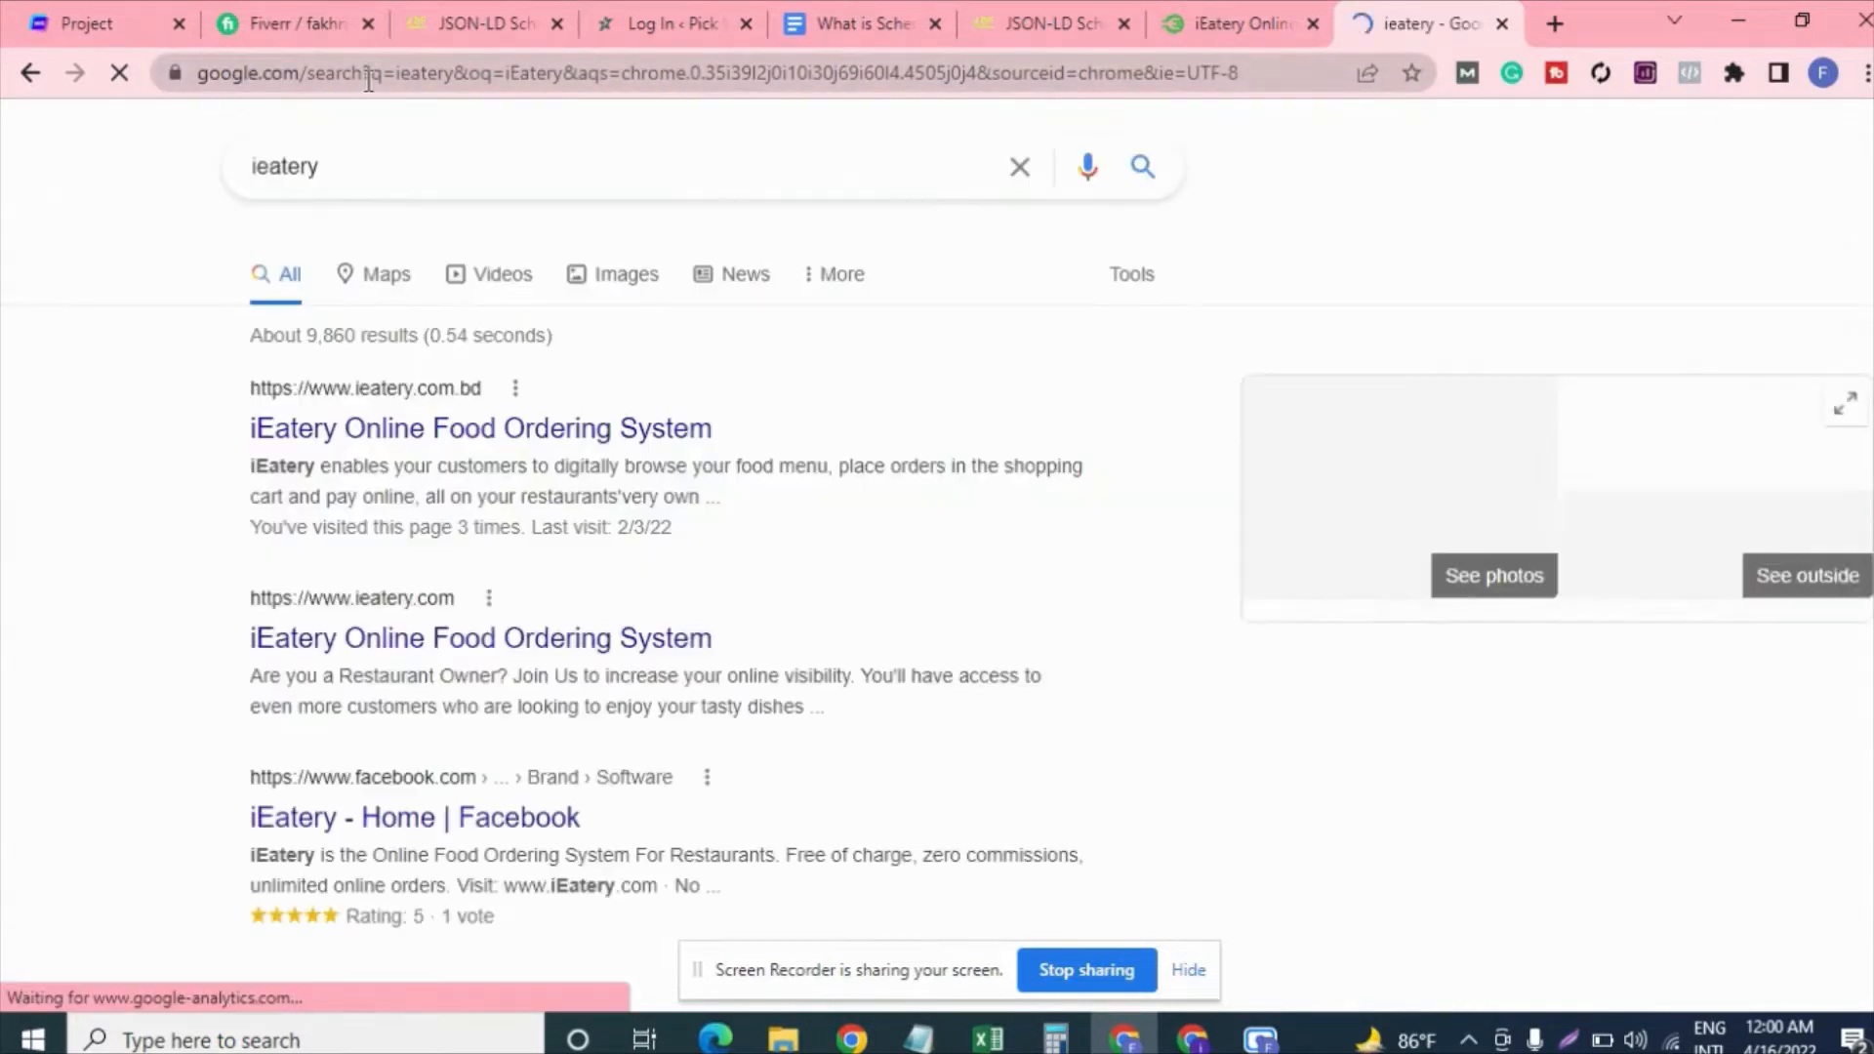
- Copy the street address from iEatery's Google business listing and paste it as the Address in the schema generator
scroll(1694, 641, "down", 2)
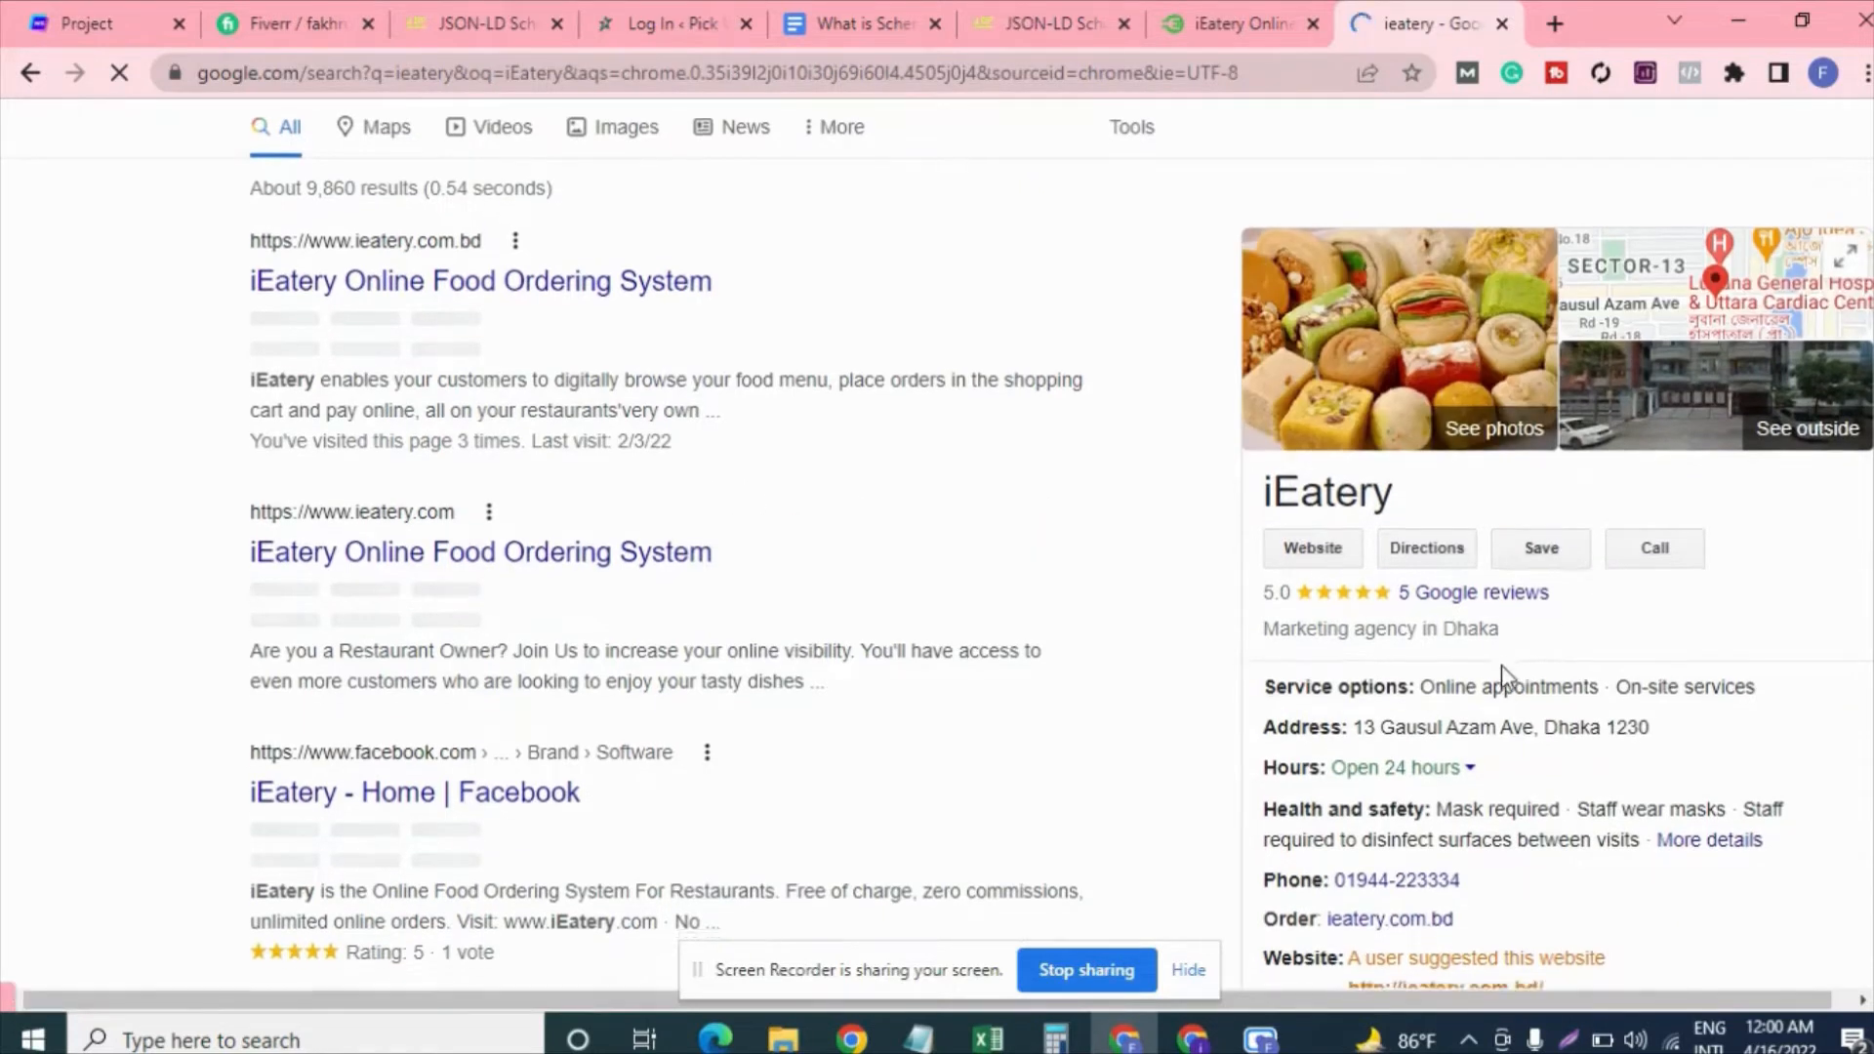
scroll(1501, 674, "down", 2)
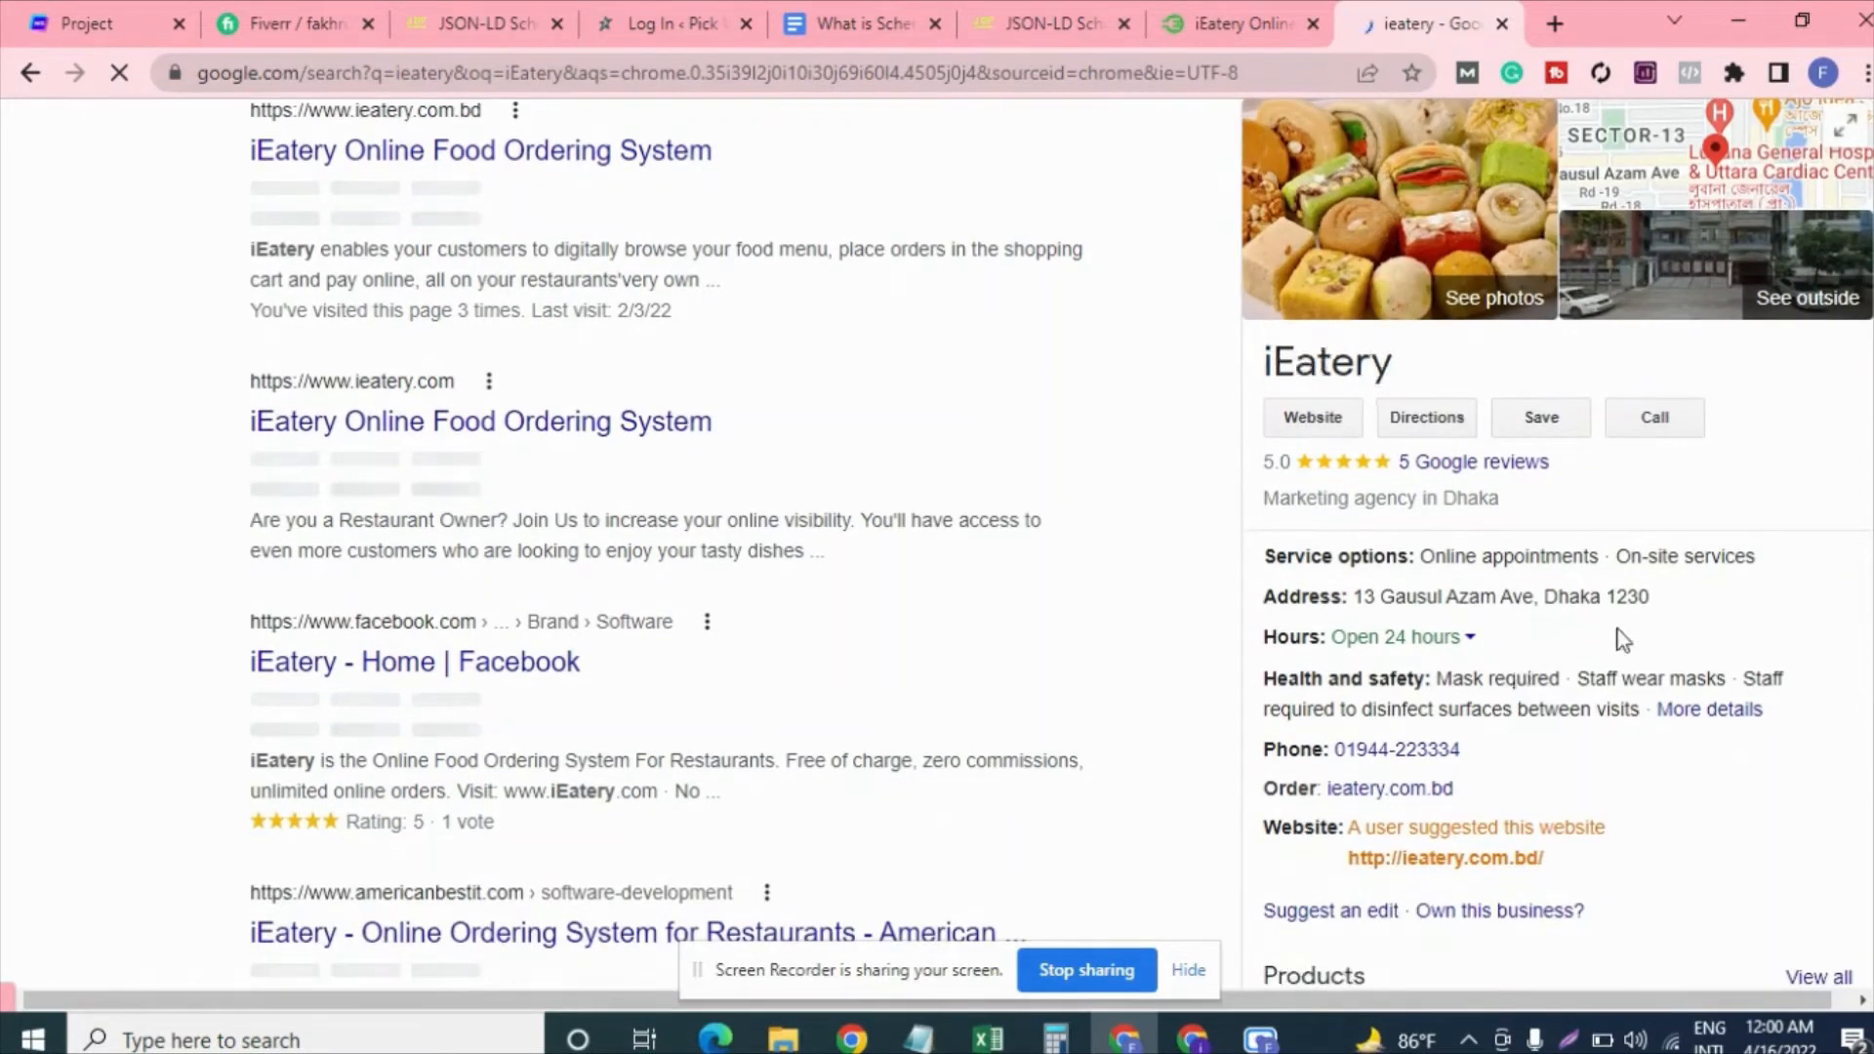
left_click_drag(1677, 597, 1351, 597)
key("ctrl+c")
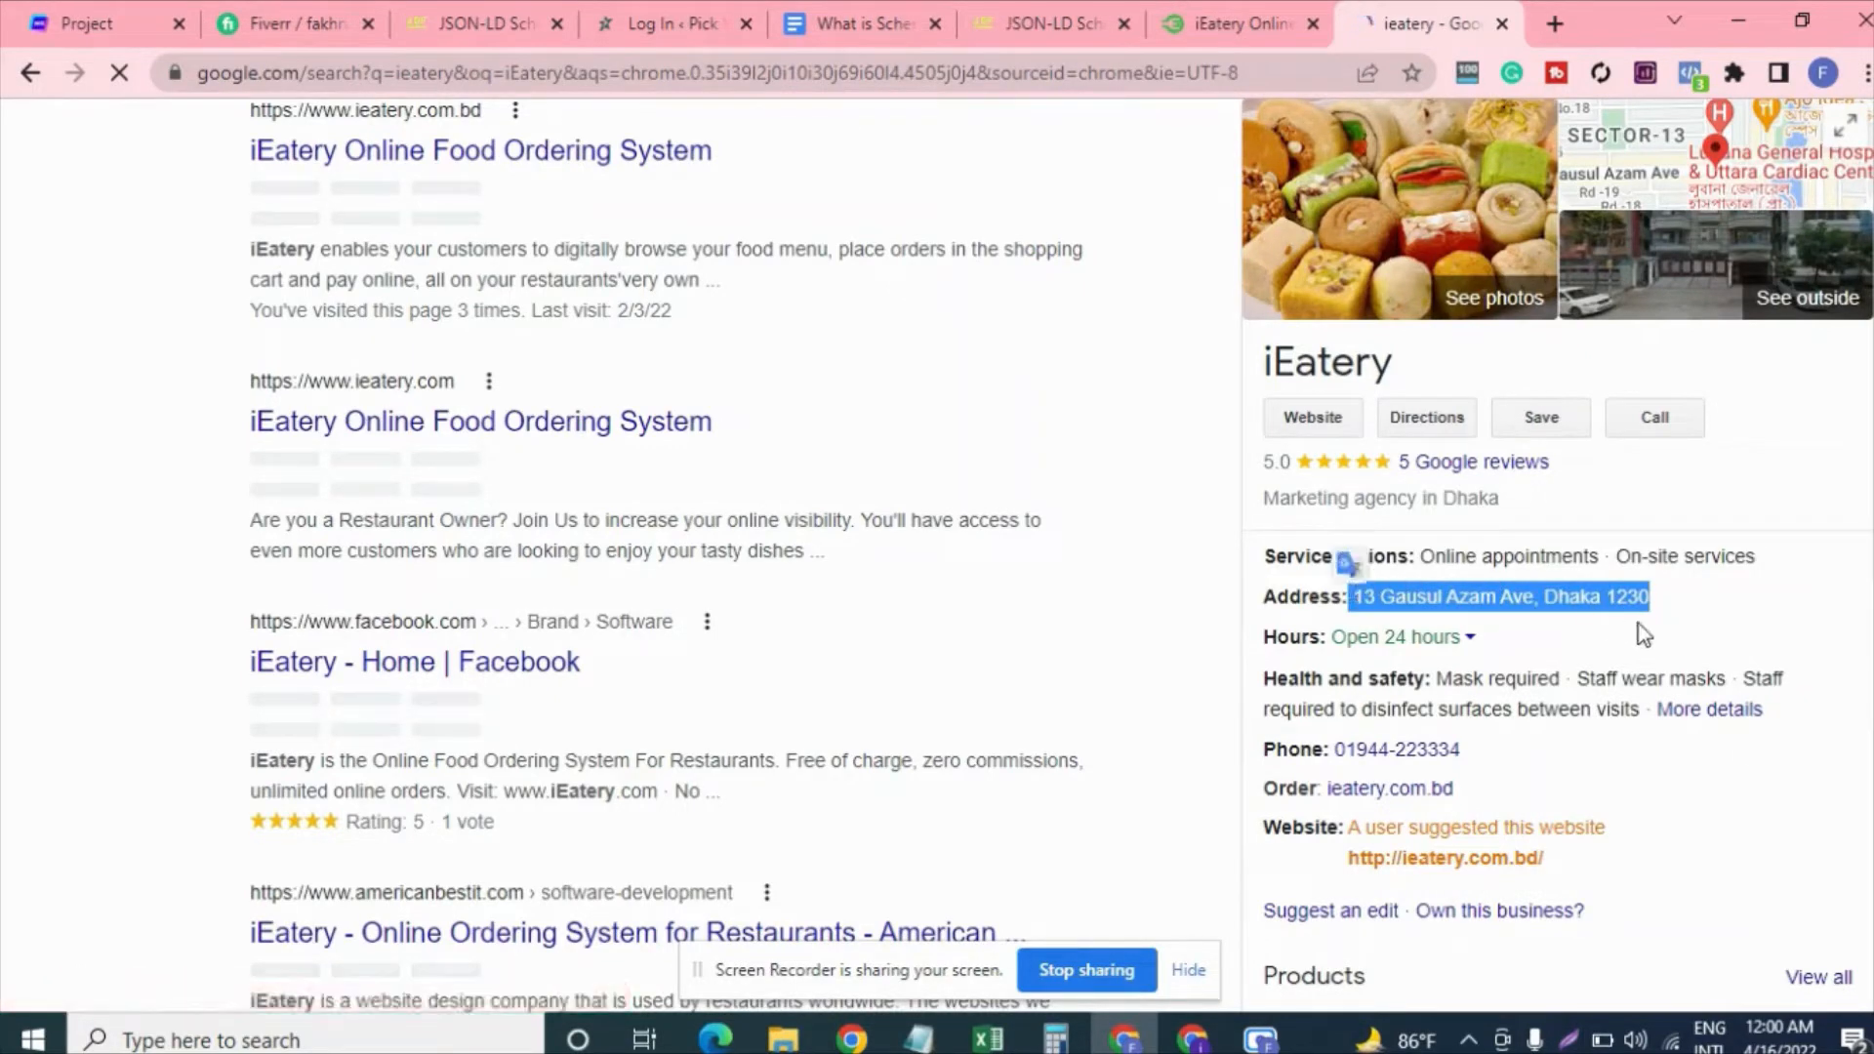
left_click(1018, 12)
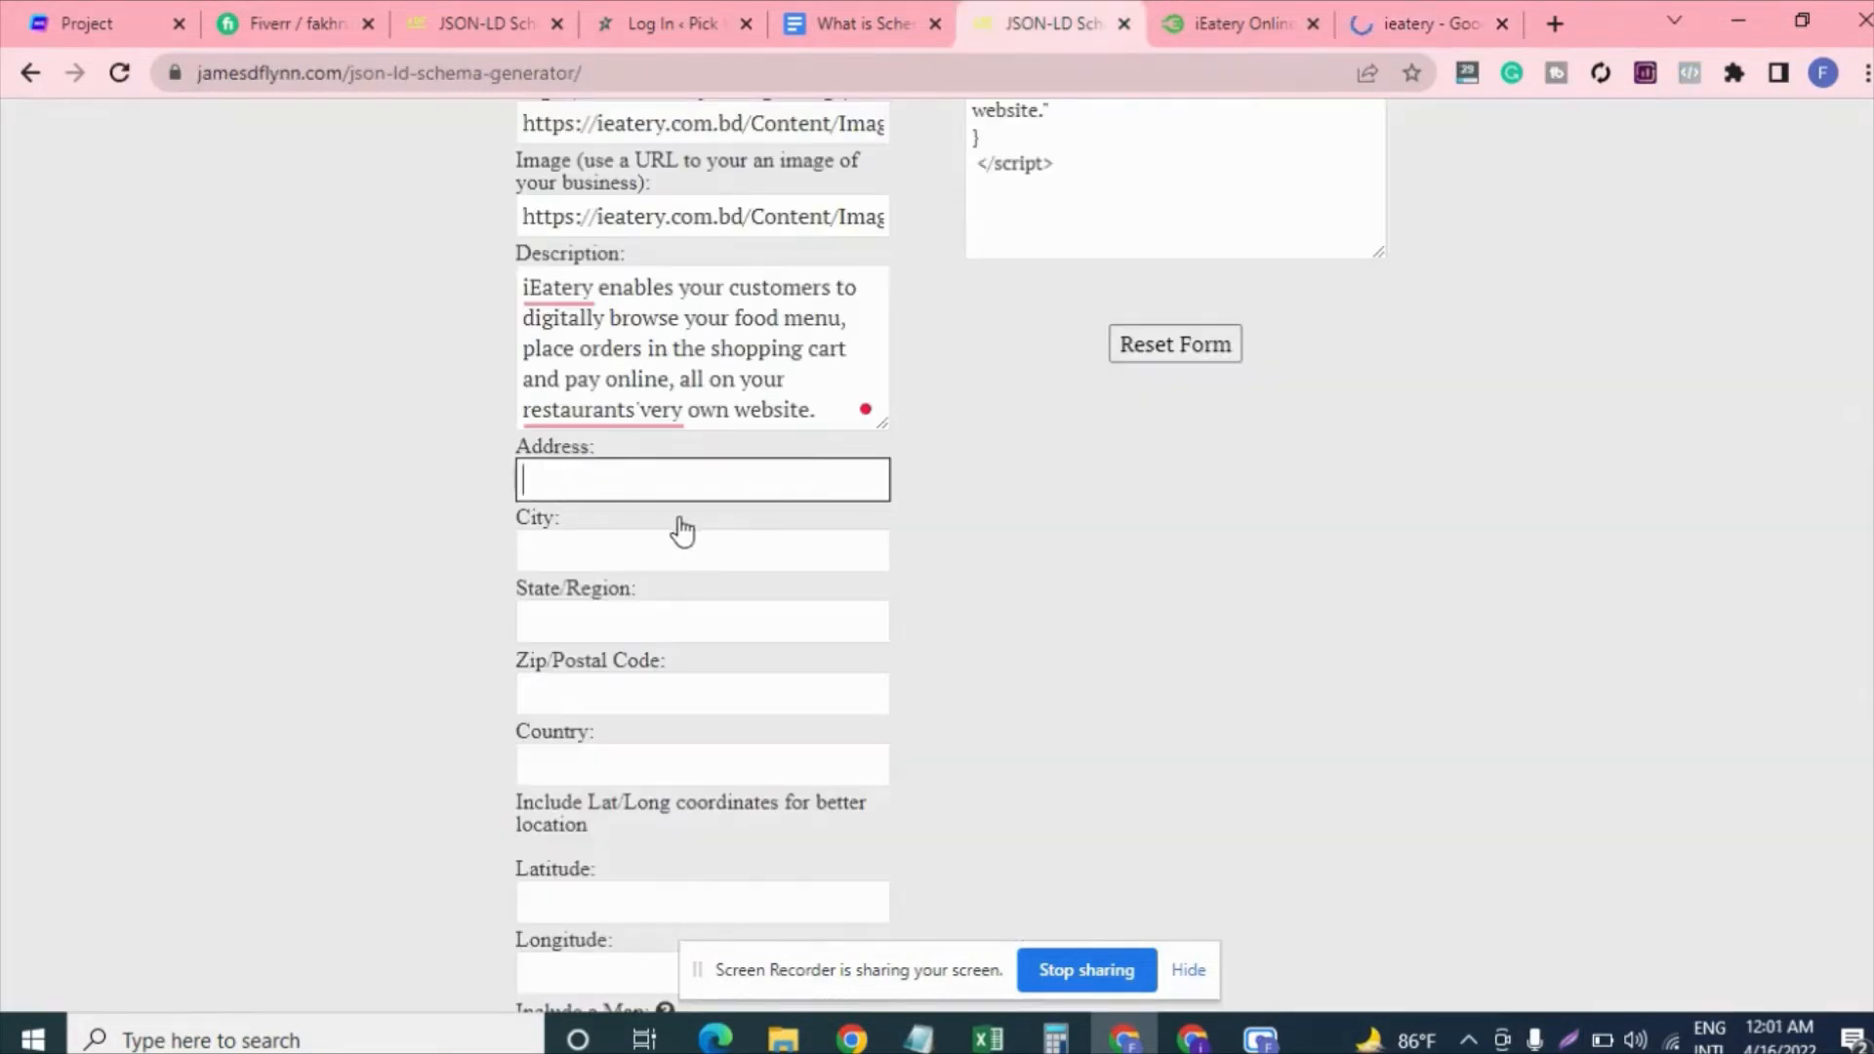
key("ctrl+v")
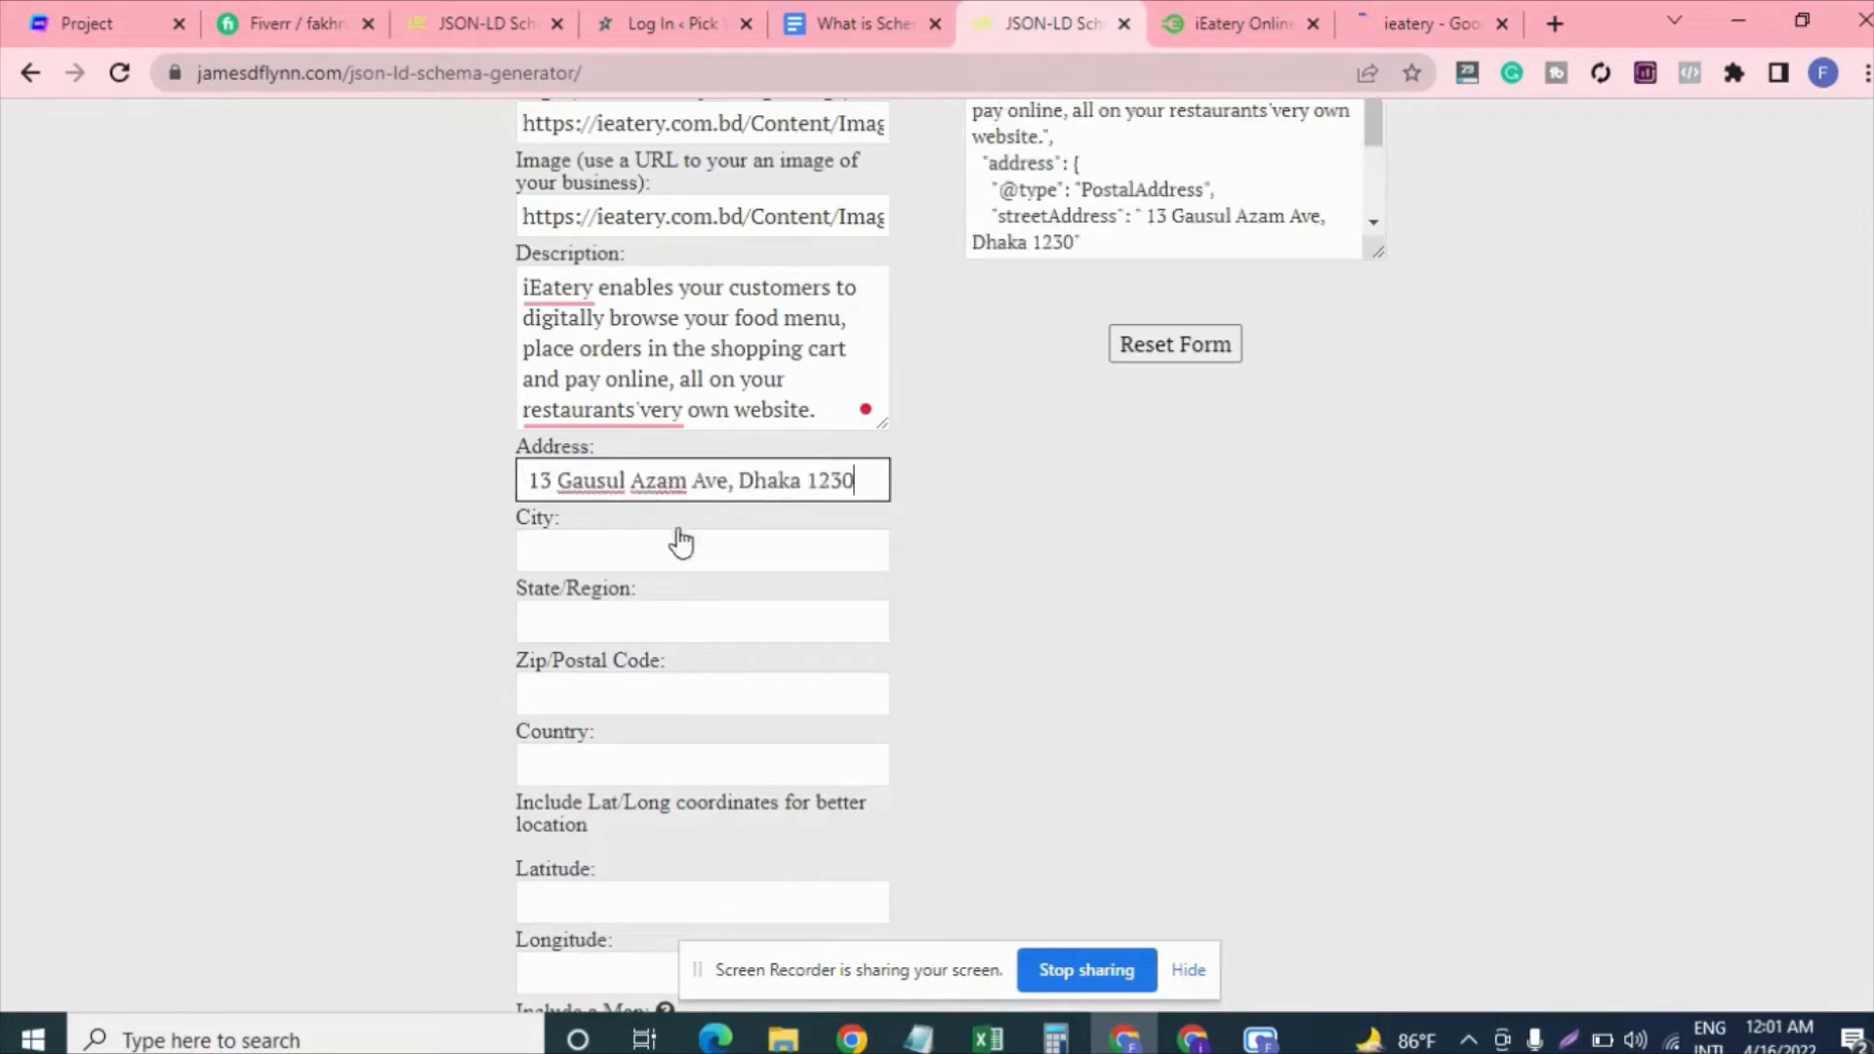
- Fill in the City as Uttara, State/Region as Dhaka, the business's postal code, and Country as Bangladesh
left_click(682, 557)
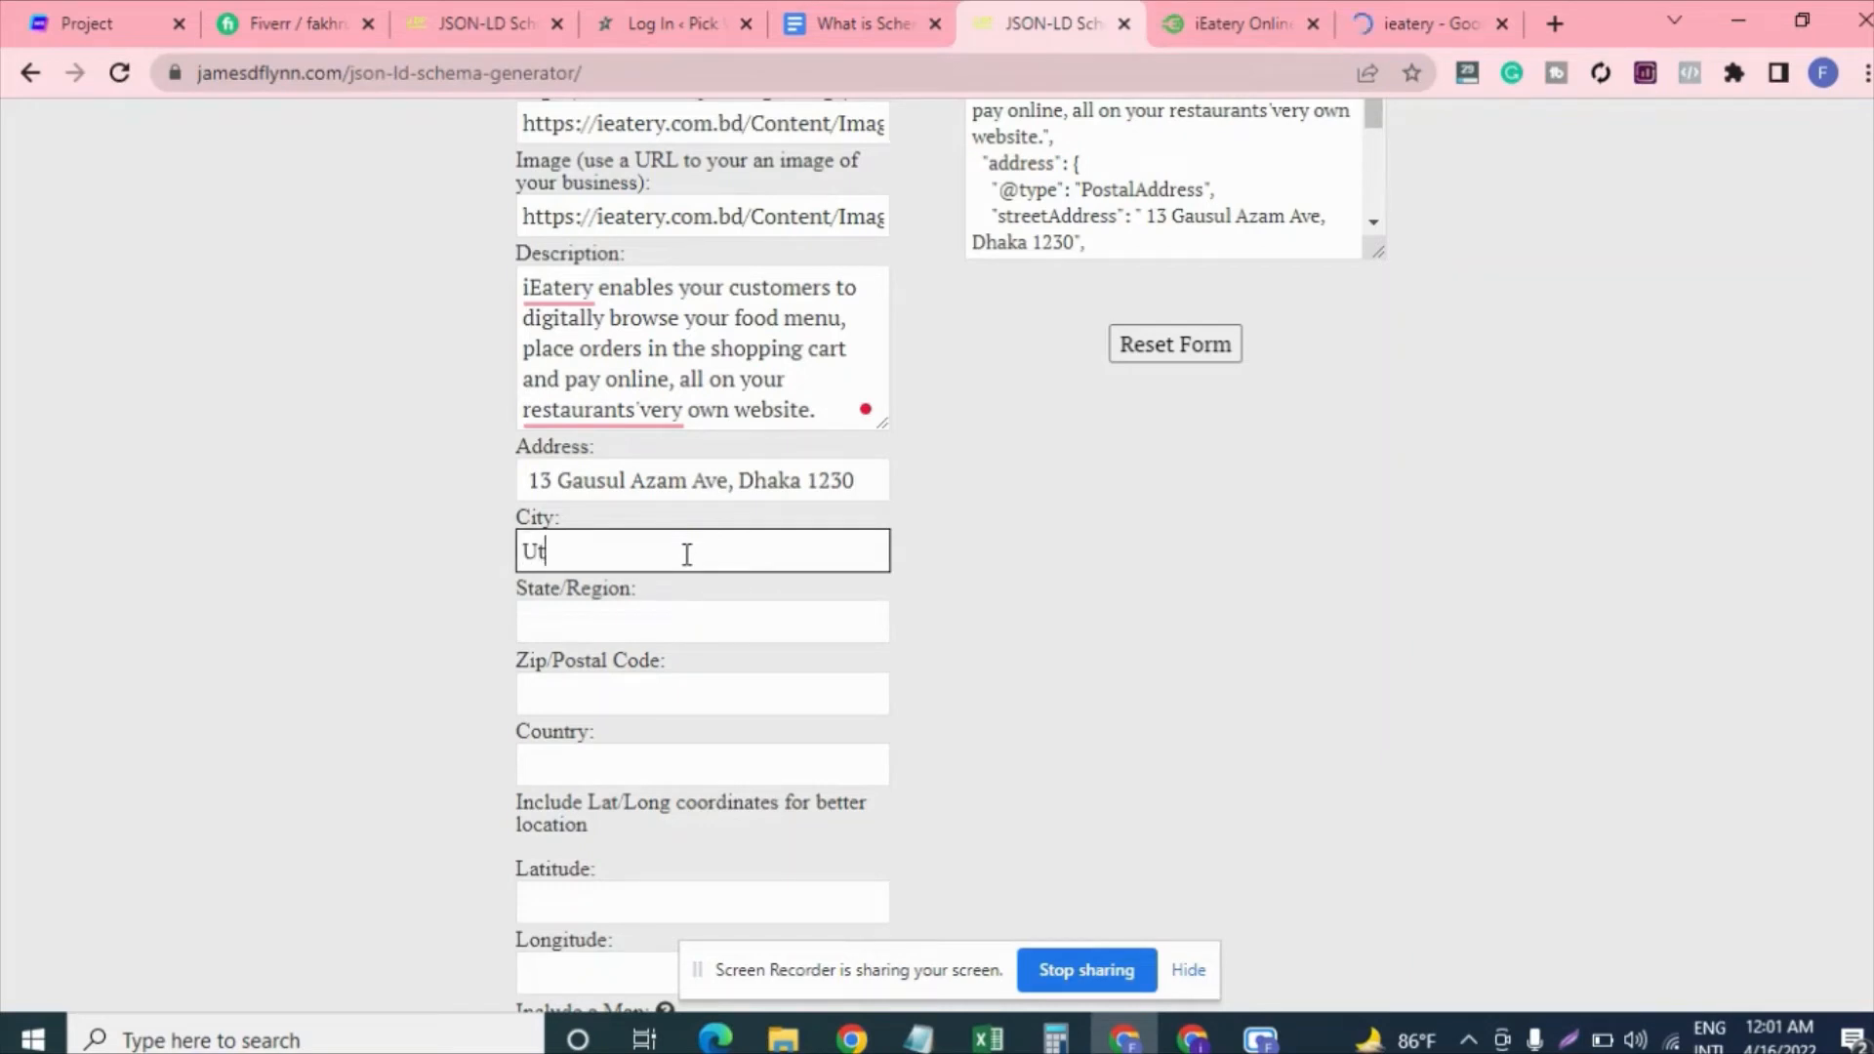
type("Uttara")
left_click(665, 617)
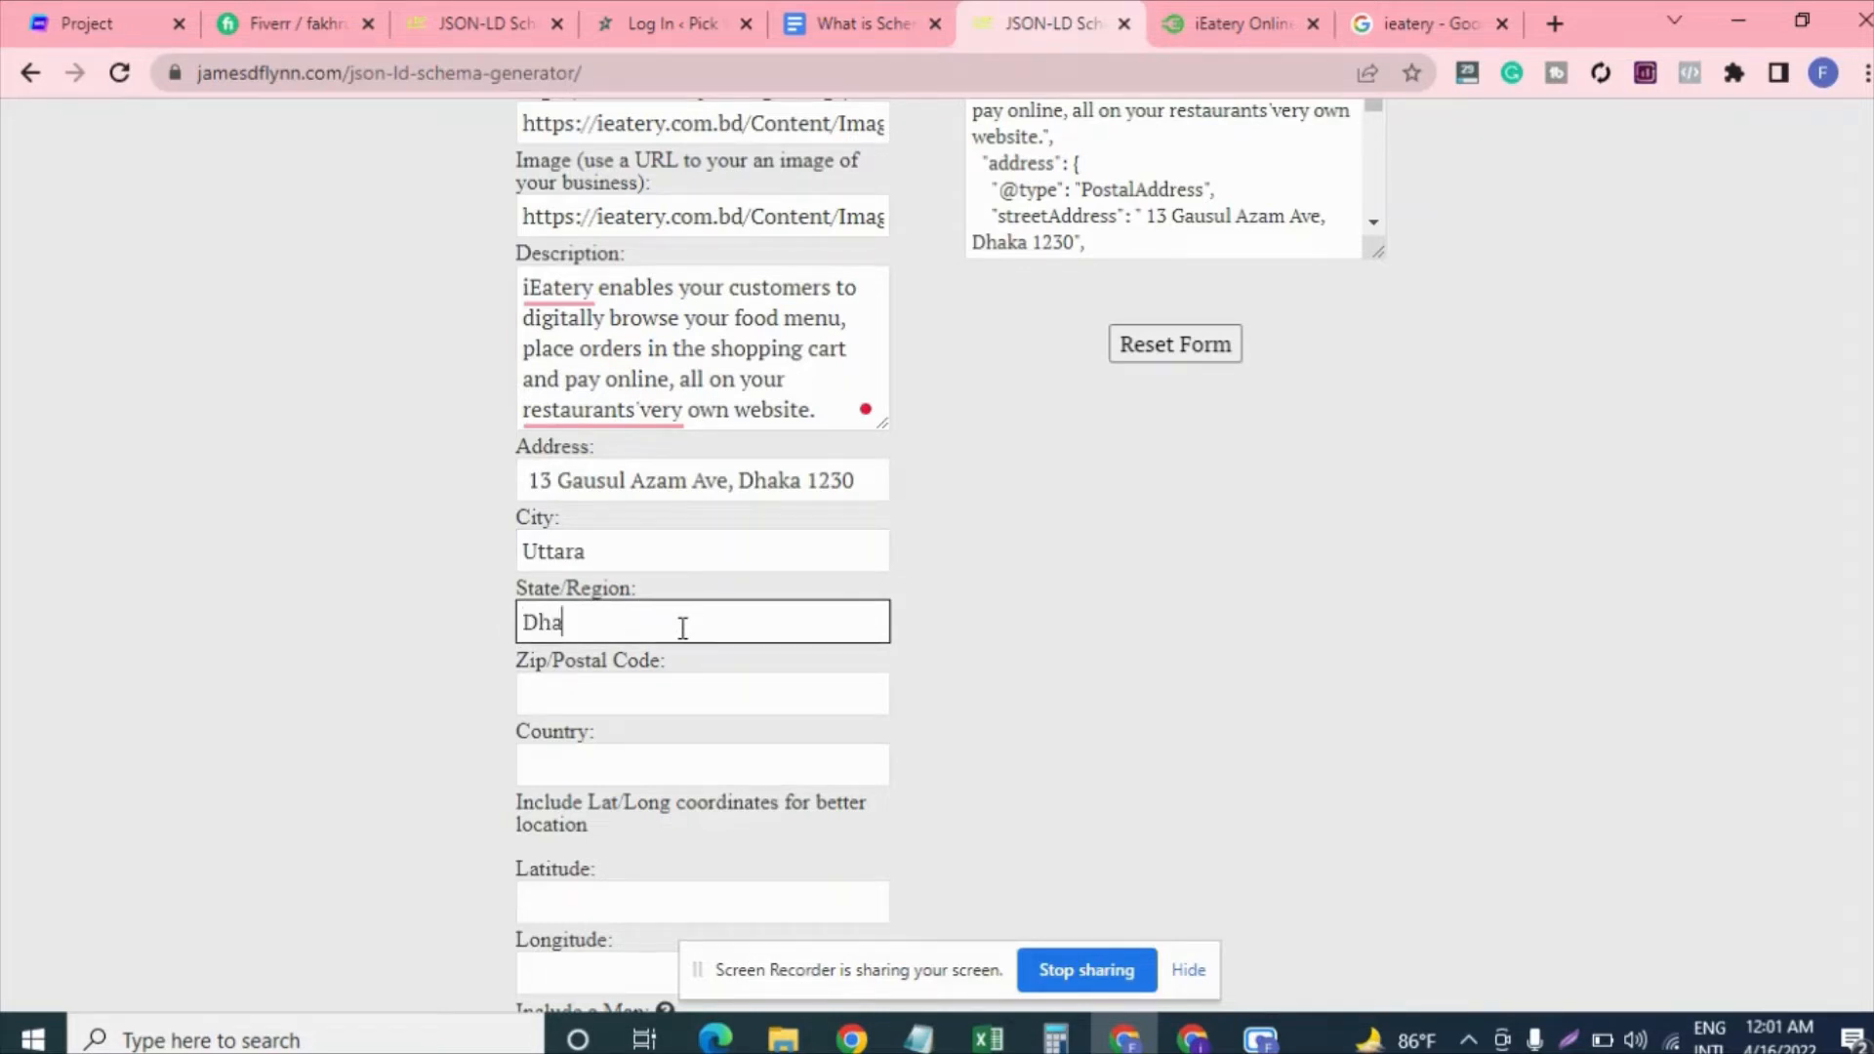
type("Dhaka")
left_click(665, 695)
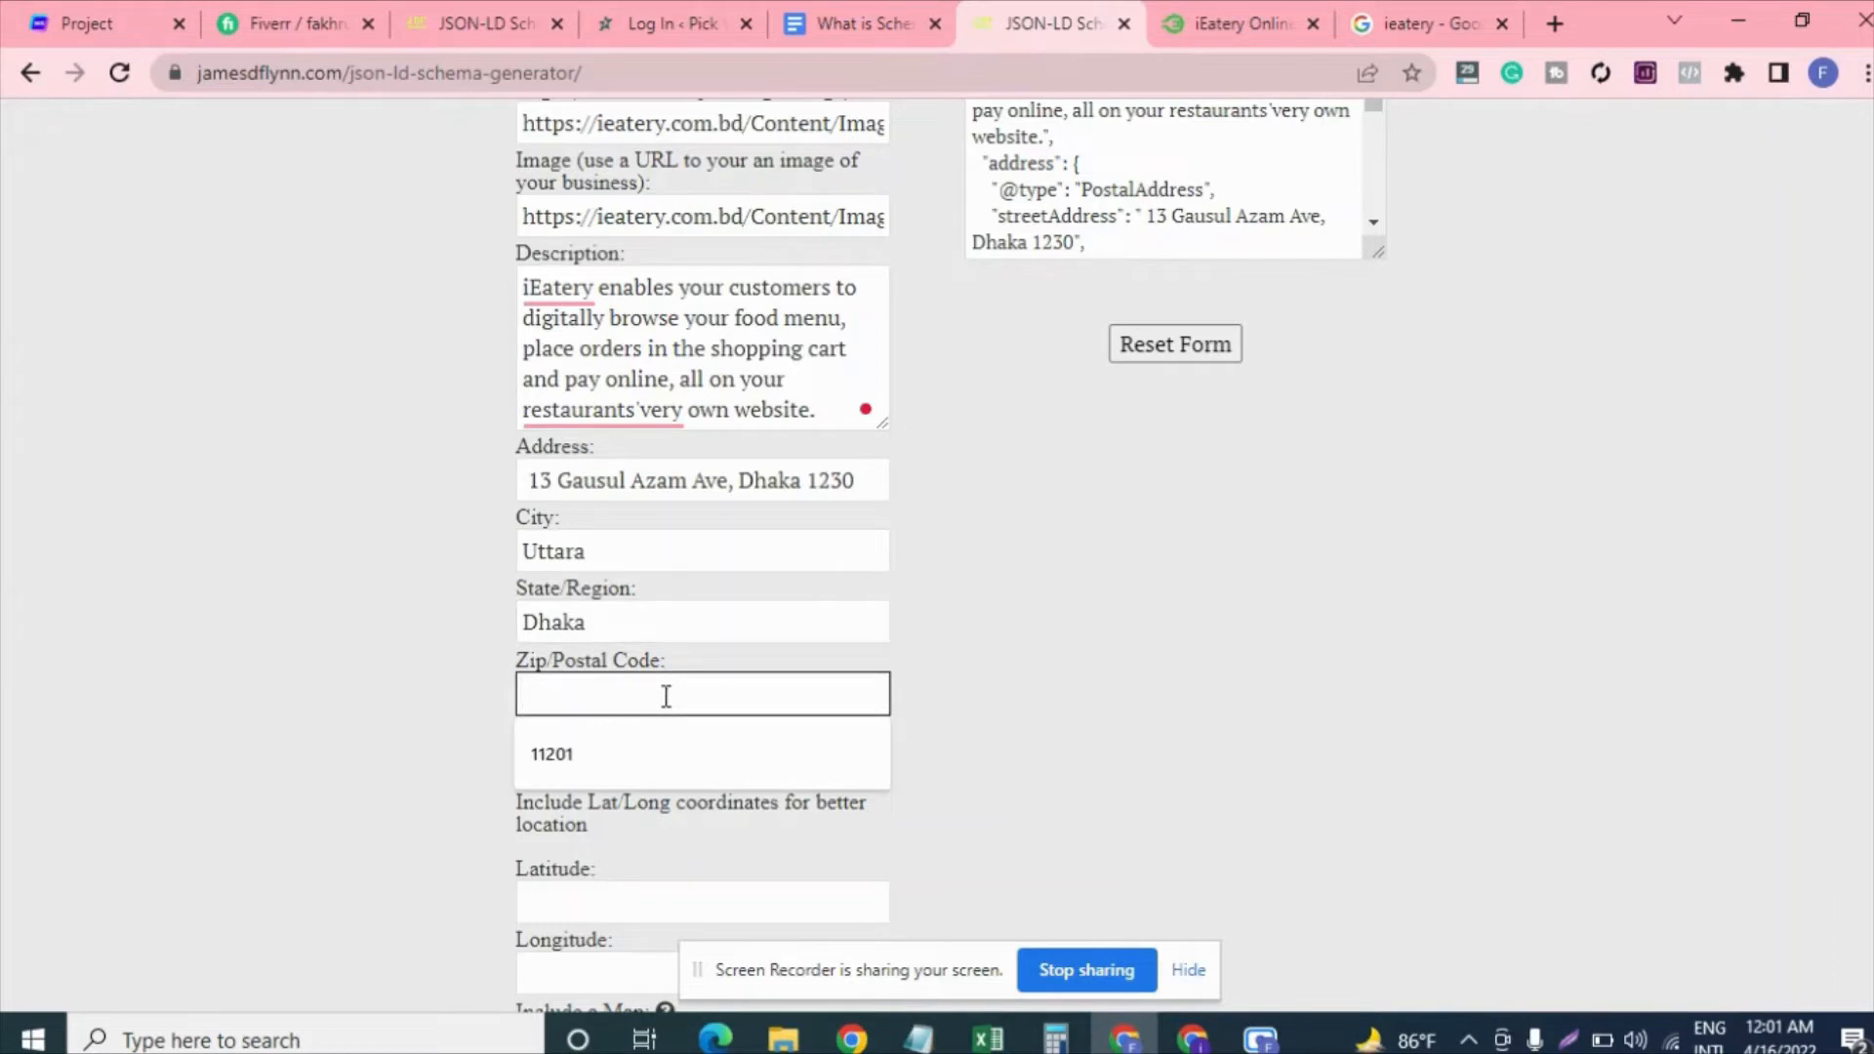
type("1230")
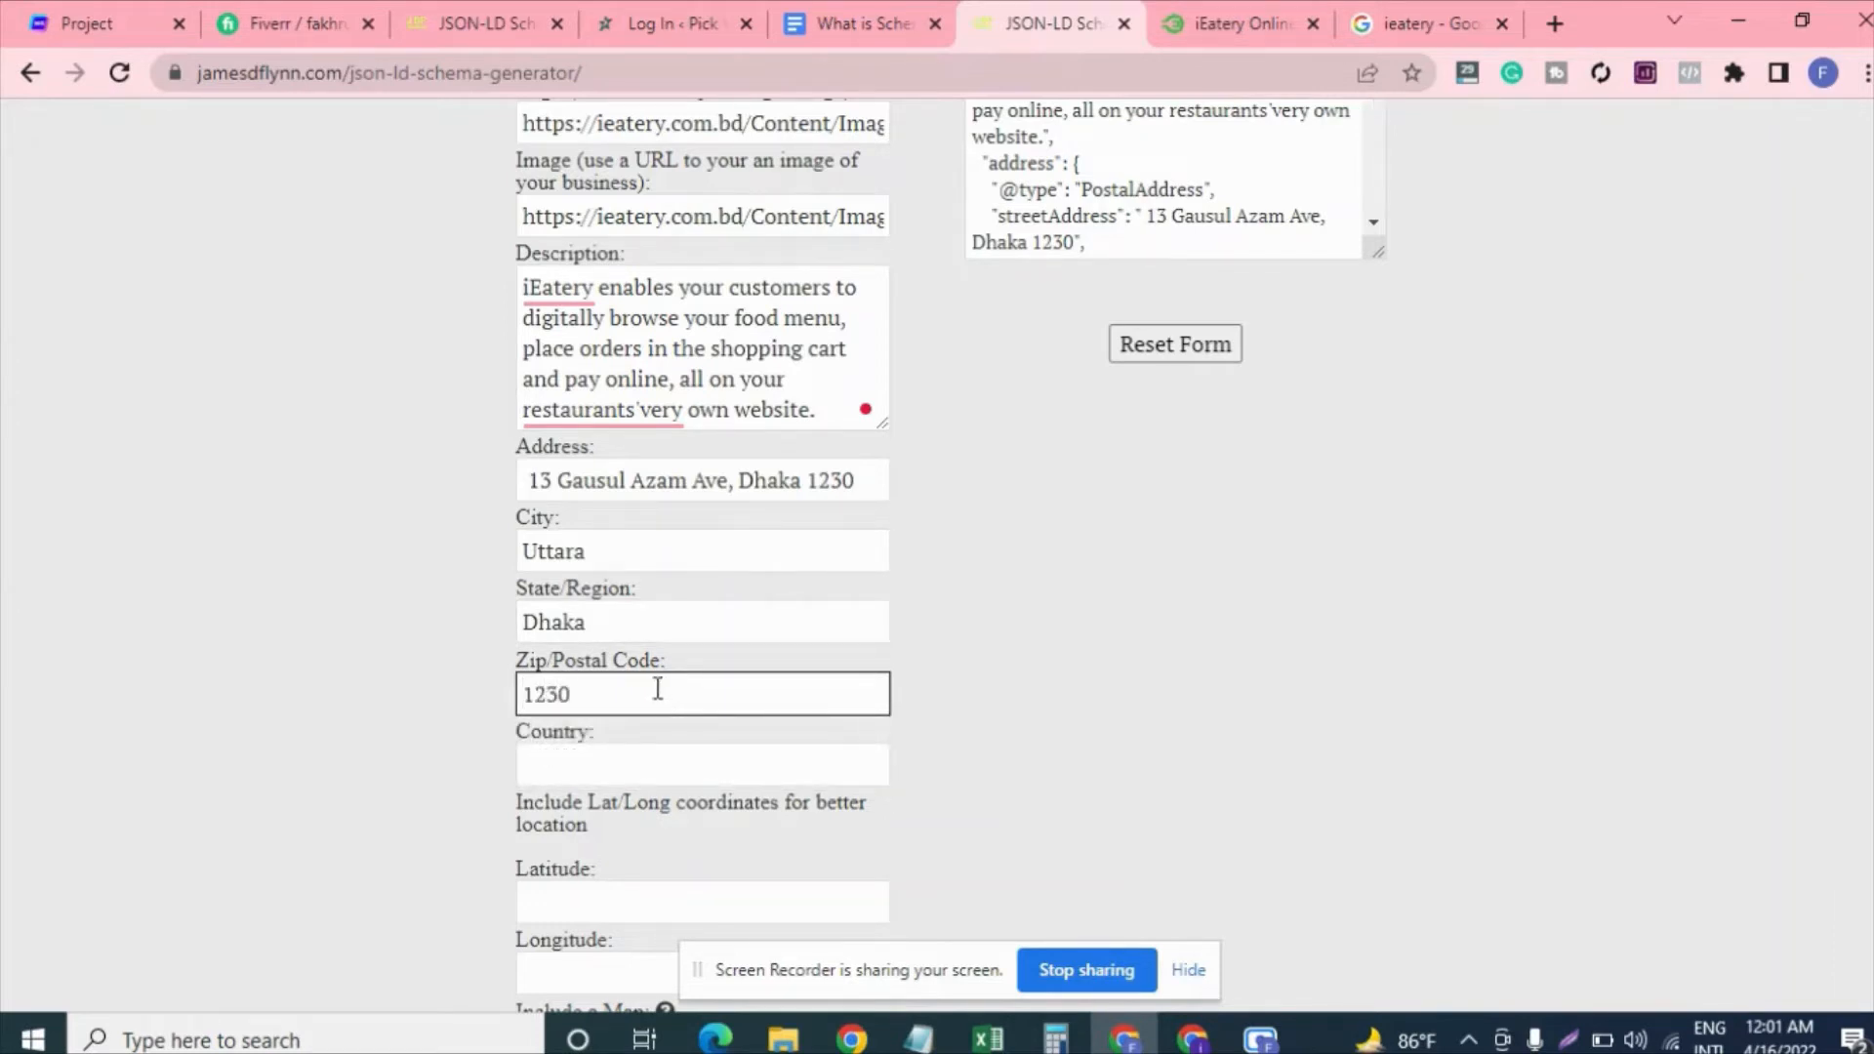
left_click(659, 760)
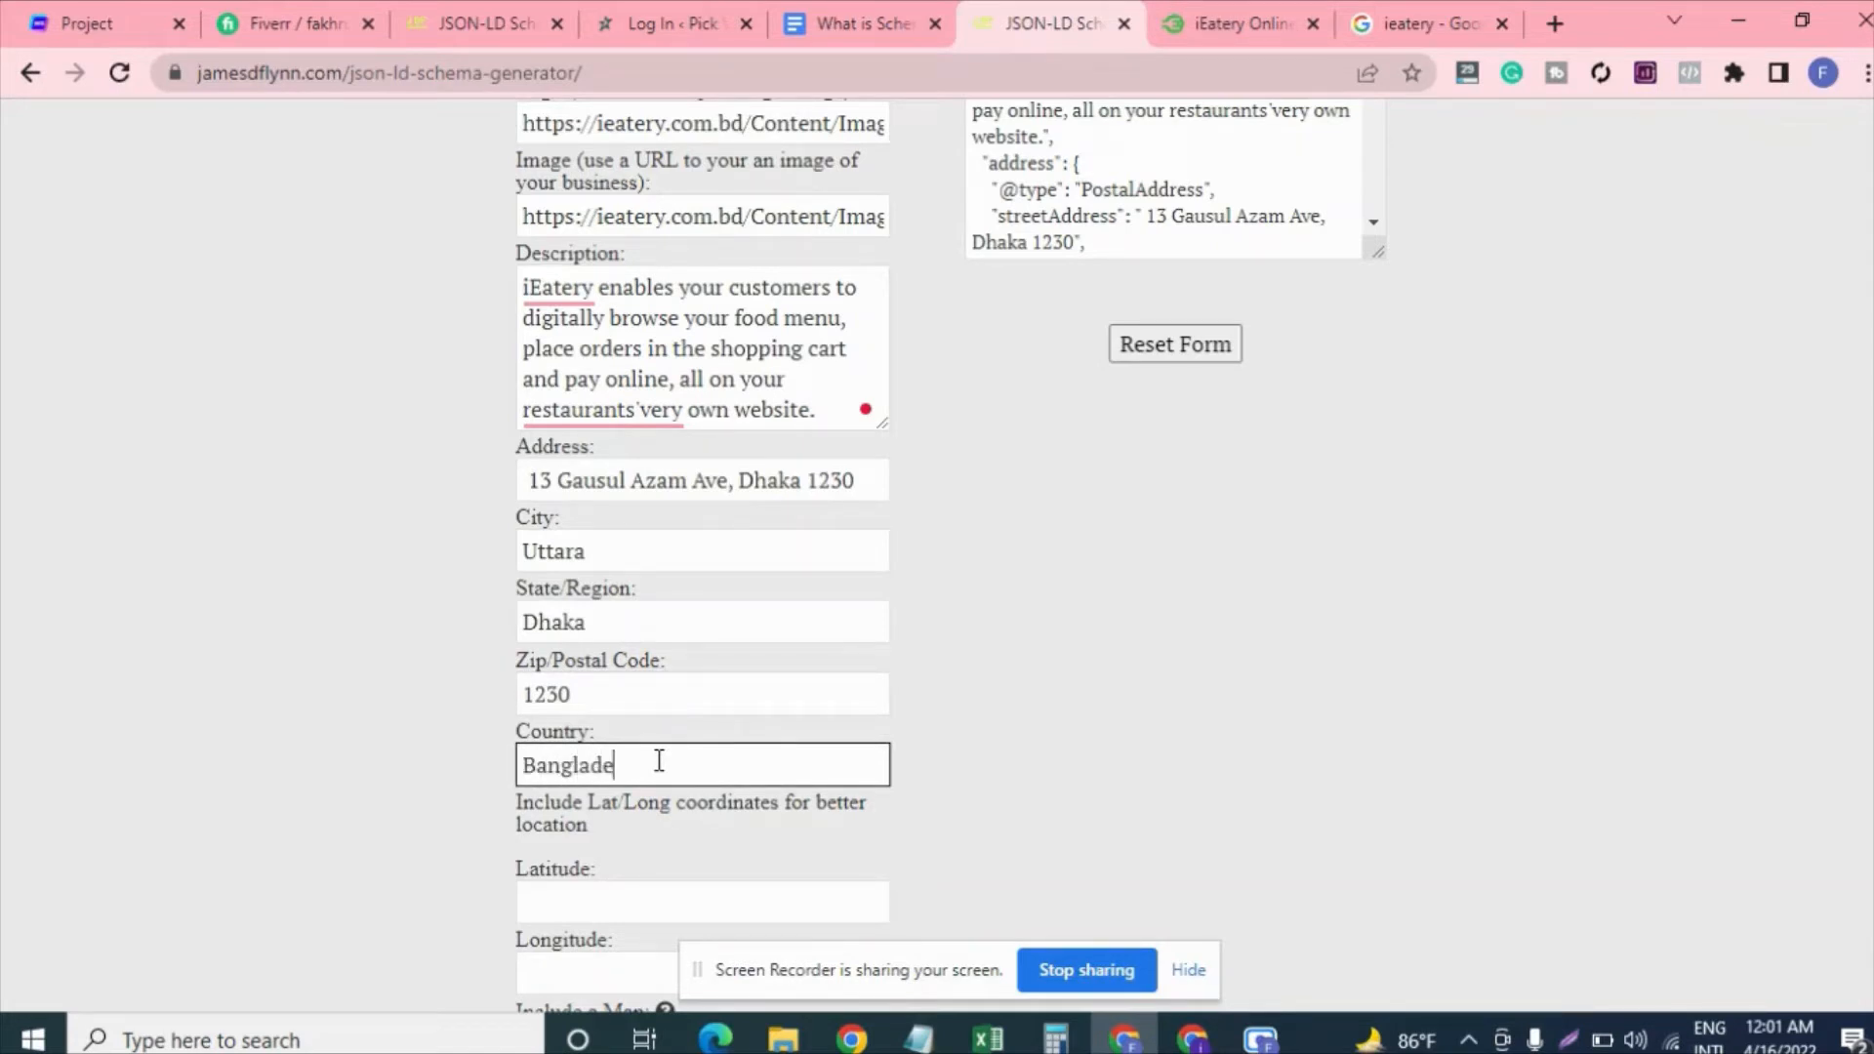
type("Bangladesg")
key("BackSpace")
- Return to the Google results for iEatery, look over the business listing, and open its location in Google Maps
scroll(644, 878, "down", 1)
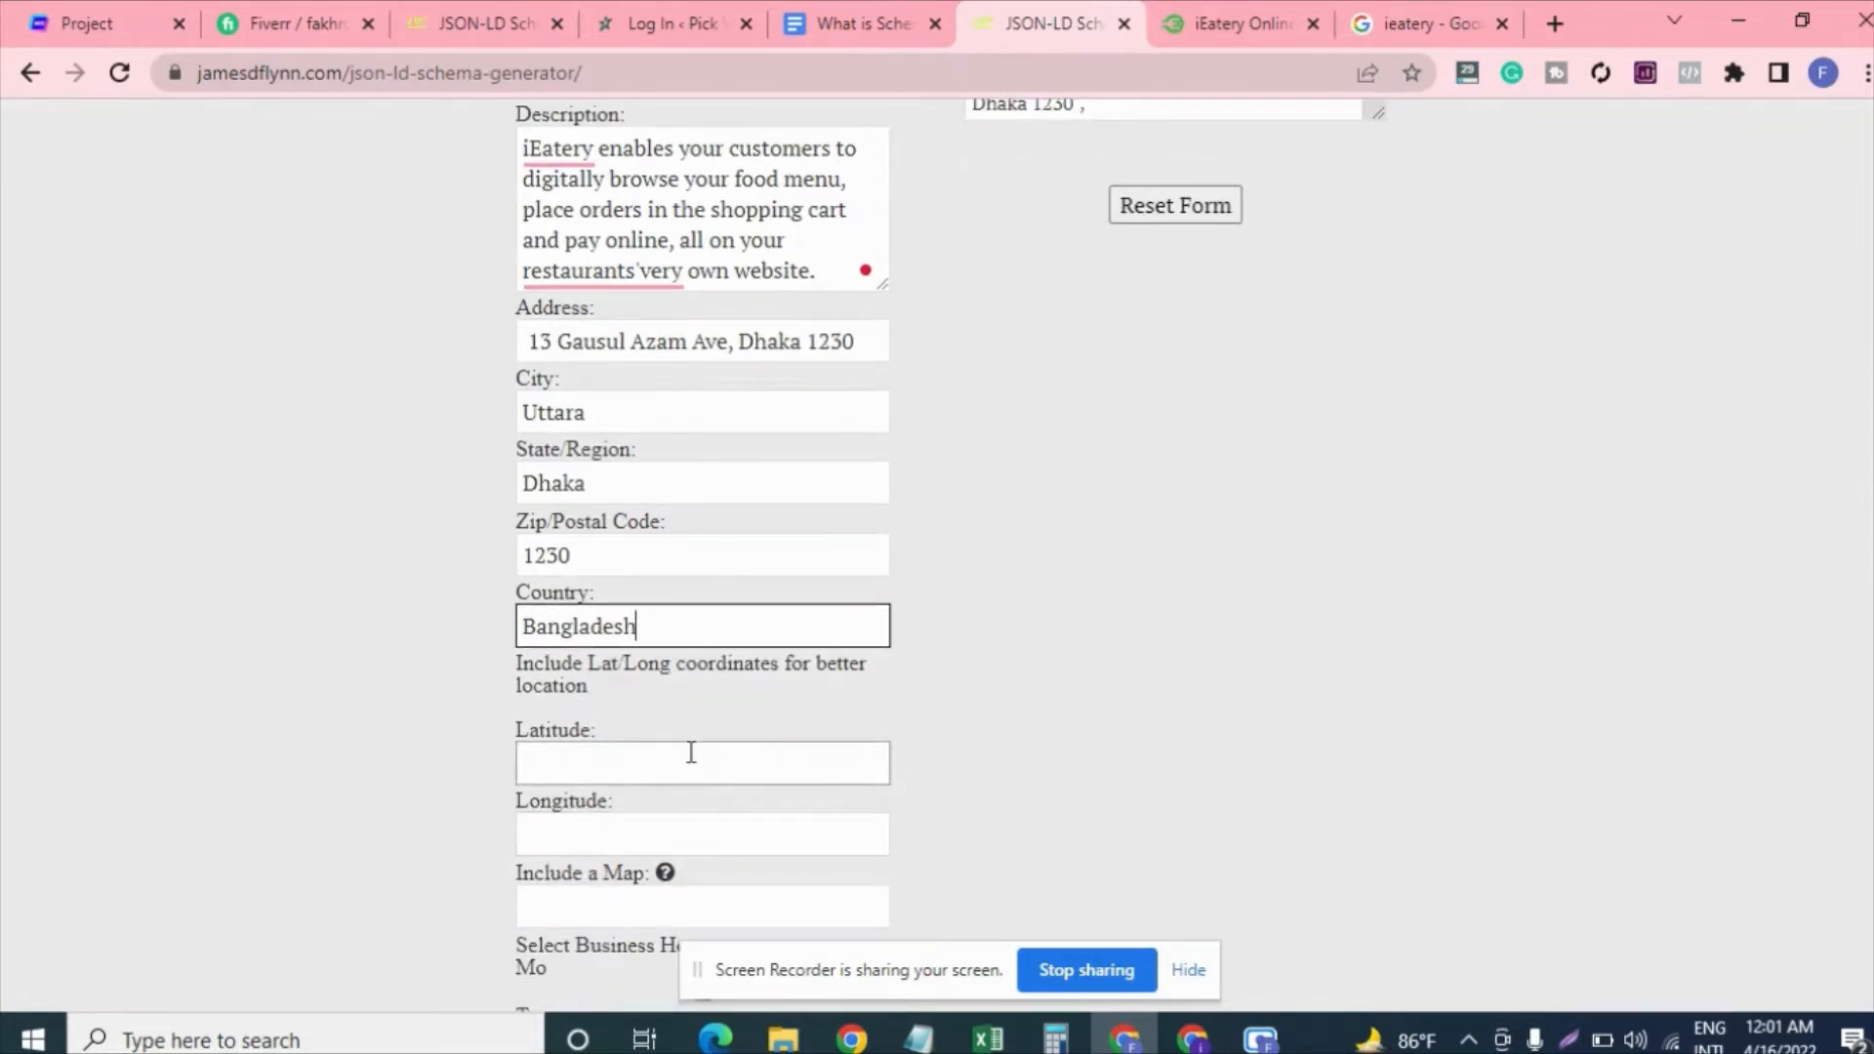
scroll(691, 749, "down", 1)
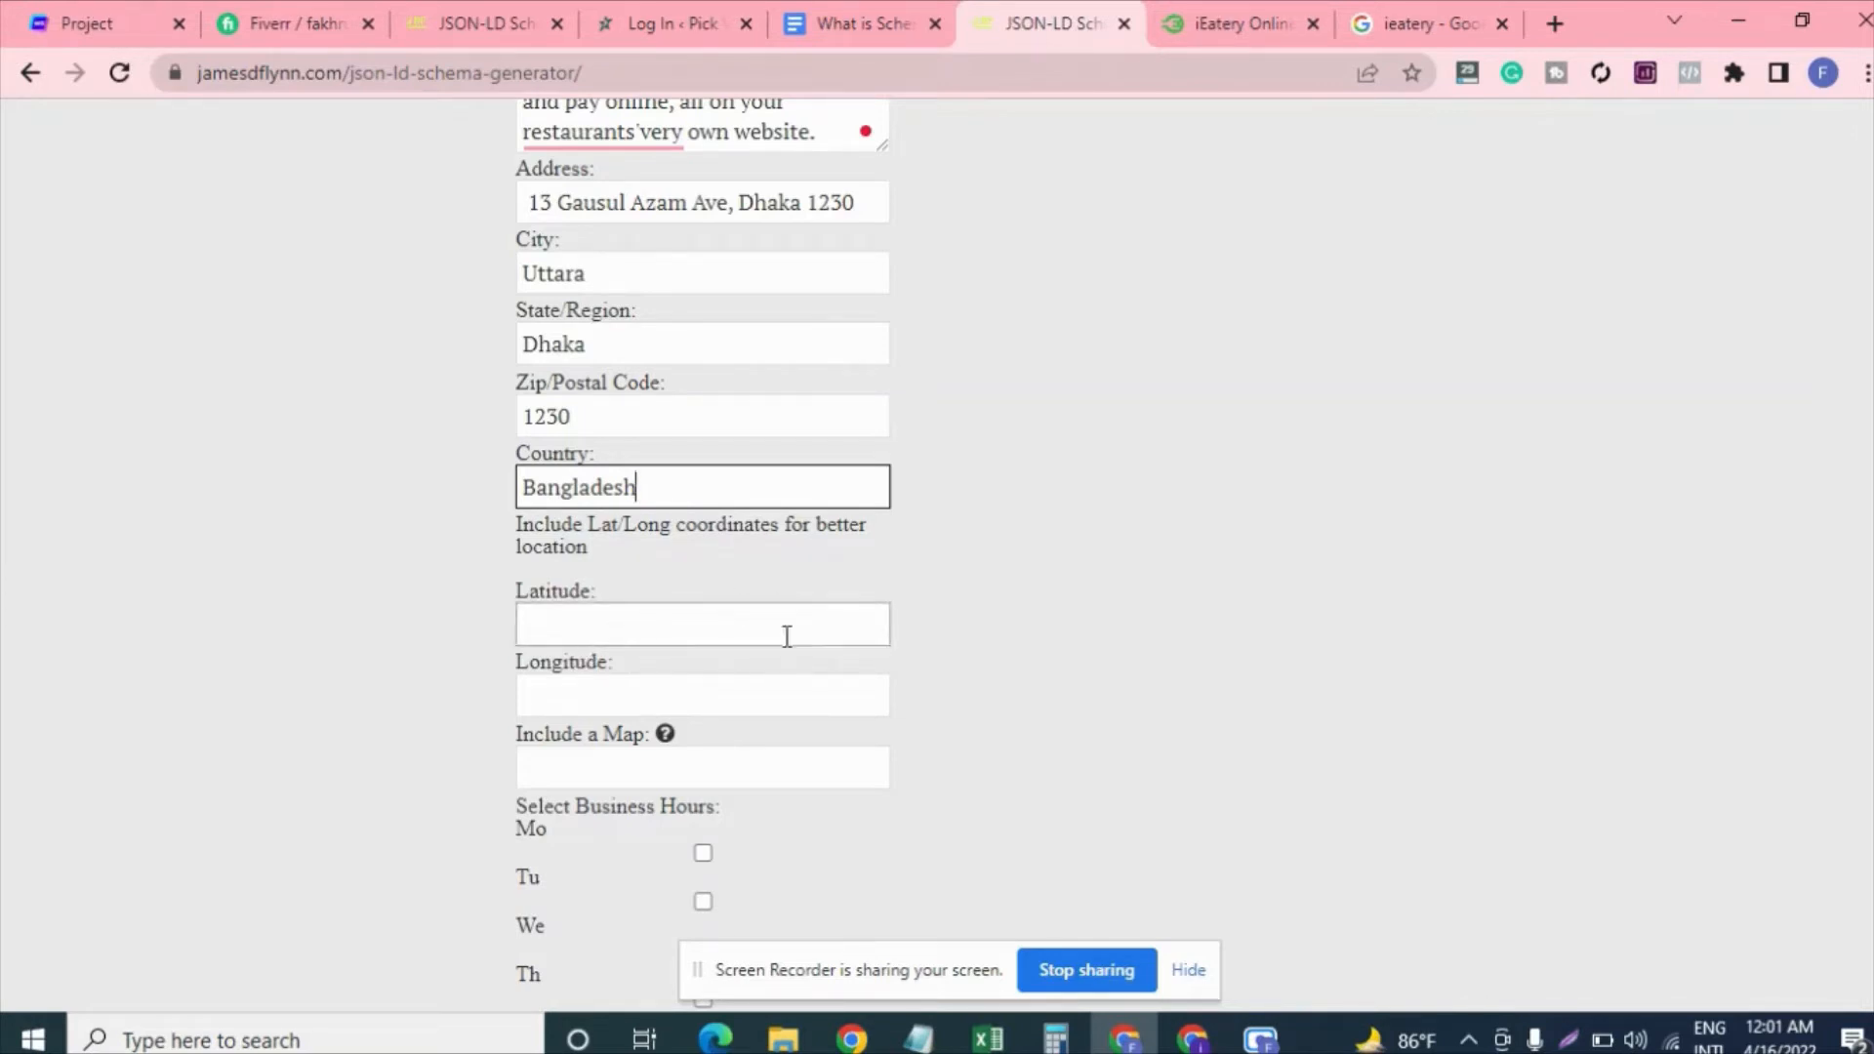
left_click(1409, 2)
scroll(1330, 313, "down", 5)
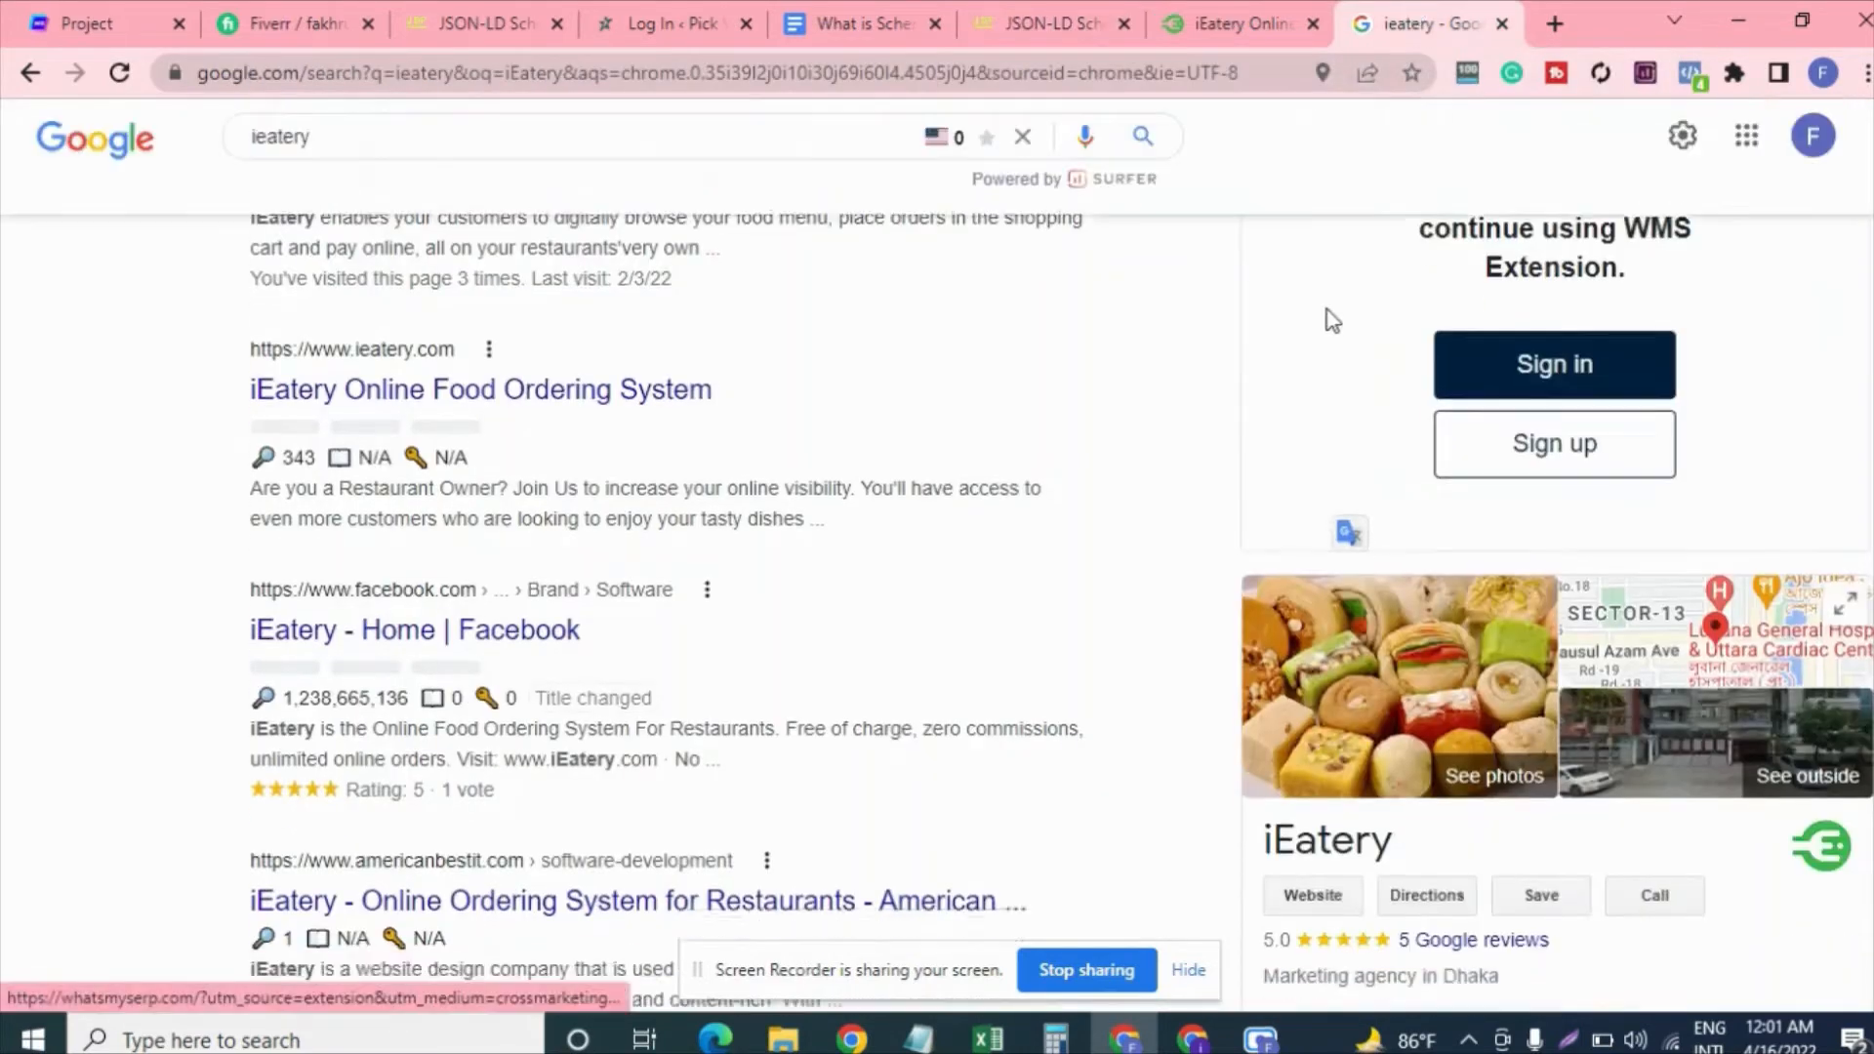
scroll(1356, 472, "up", 7)
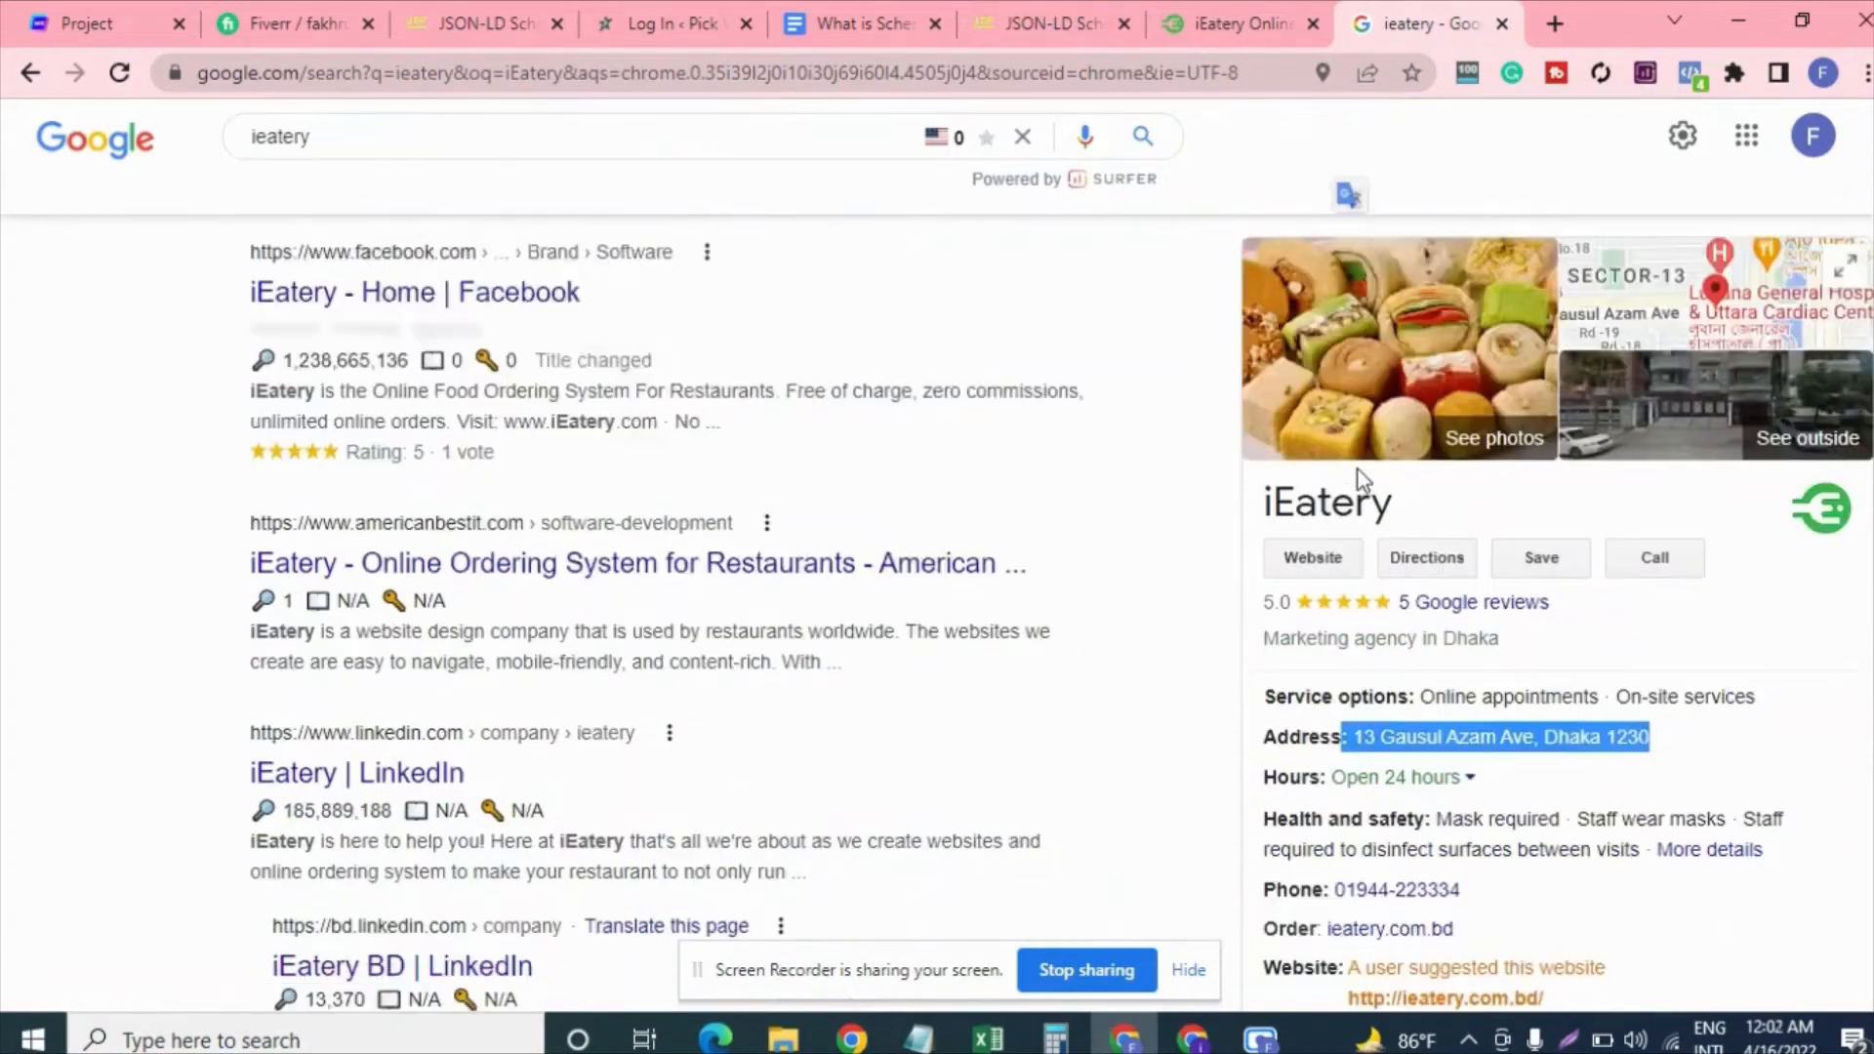
scroll(1357, 472, "down", 6)
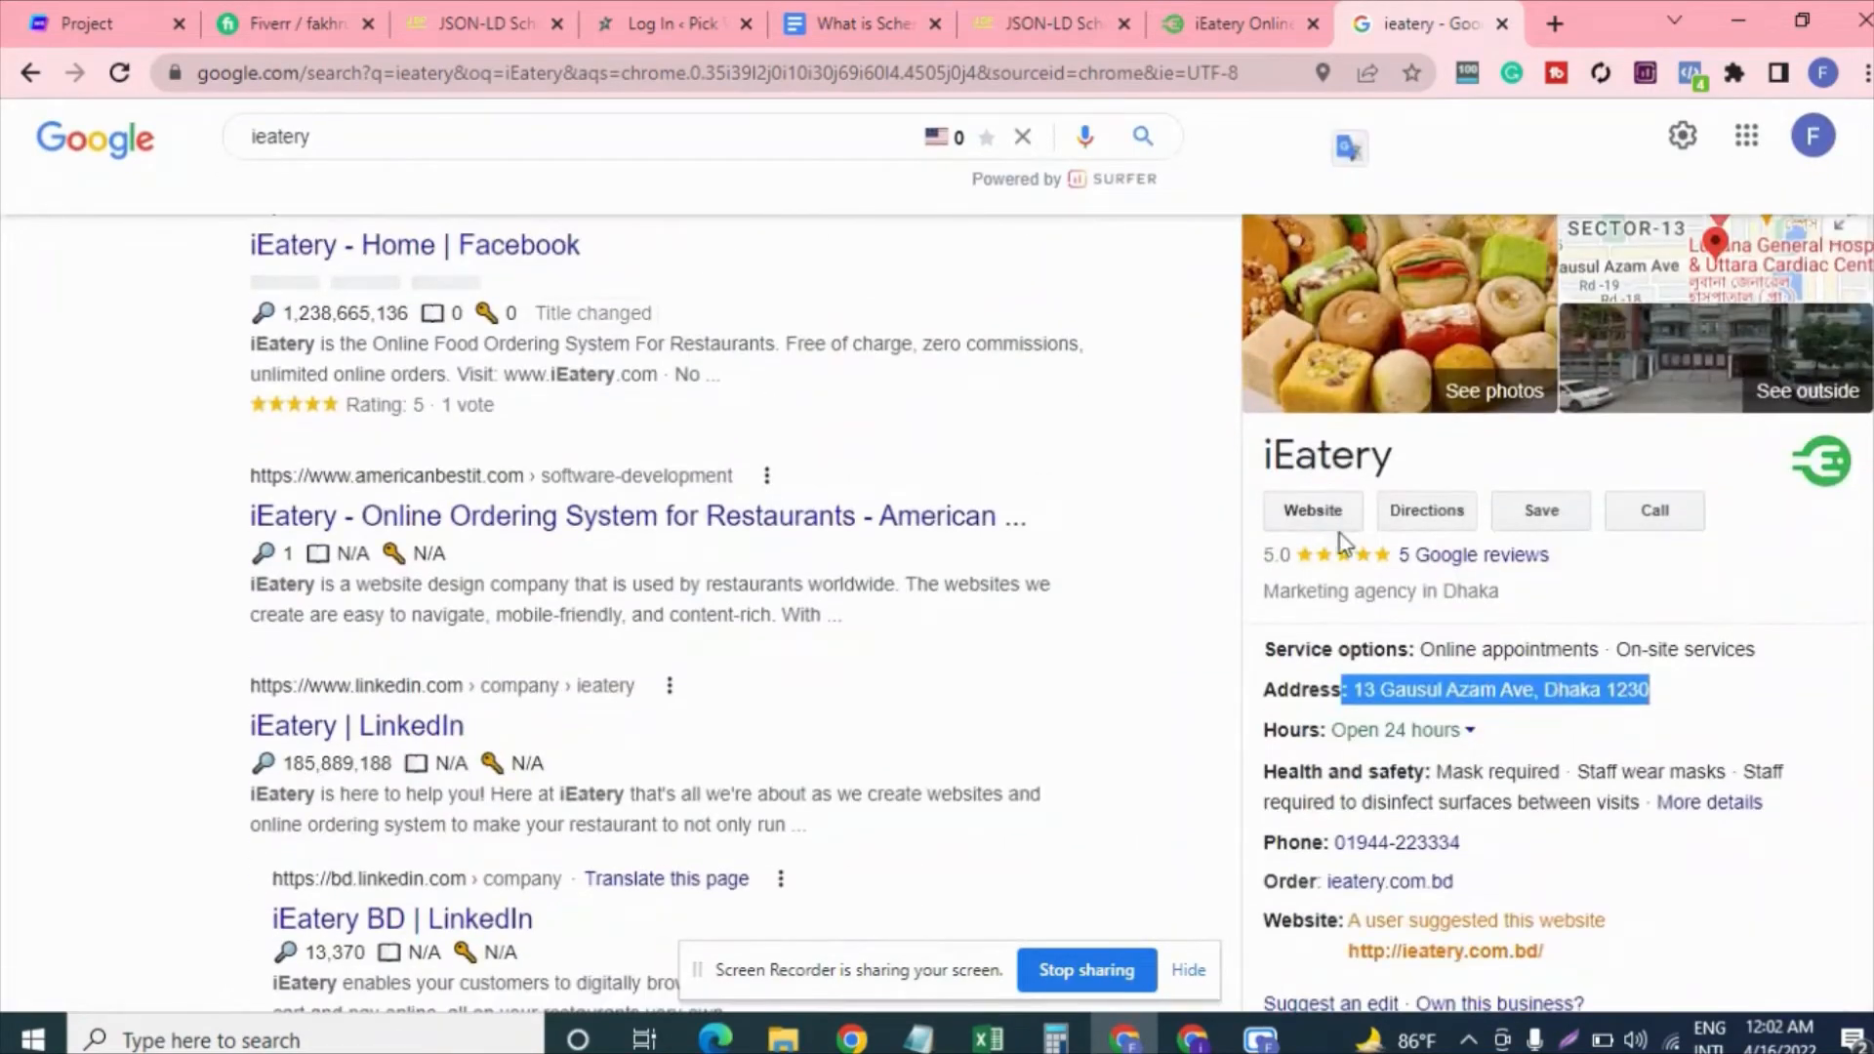
scroll(1343, 545, "down", 5)
scroll(1366, 578, "up", 4)
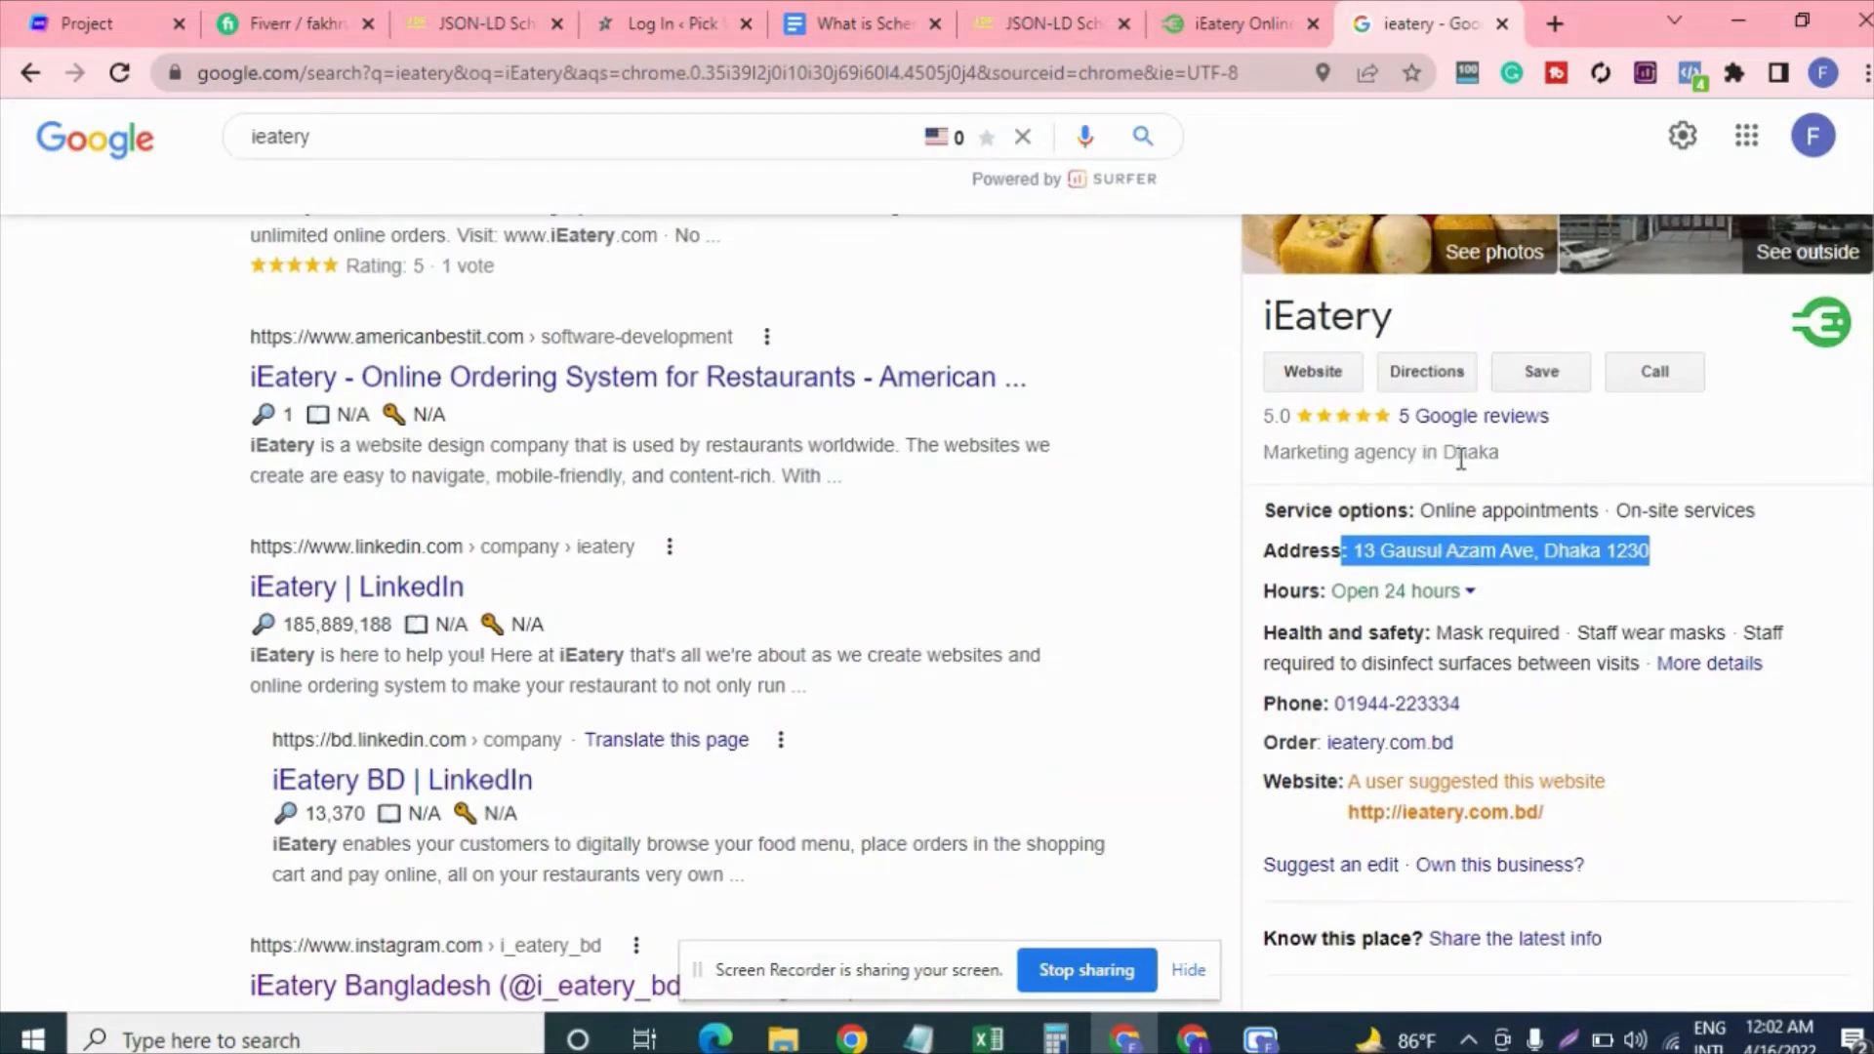
scroll(1461, 459, "up", 6)
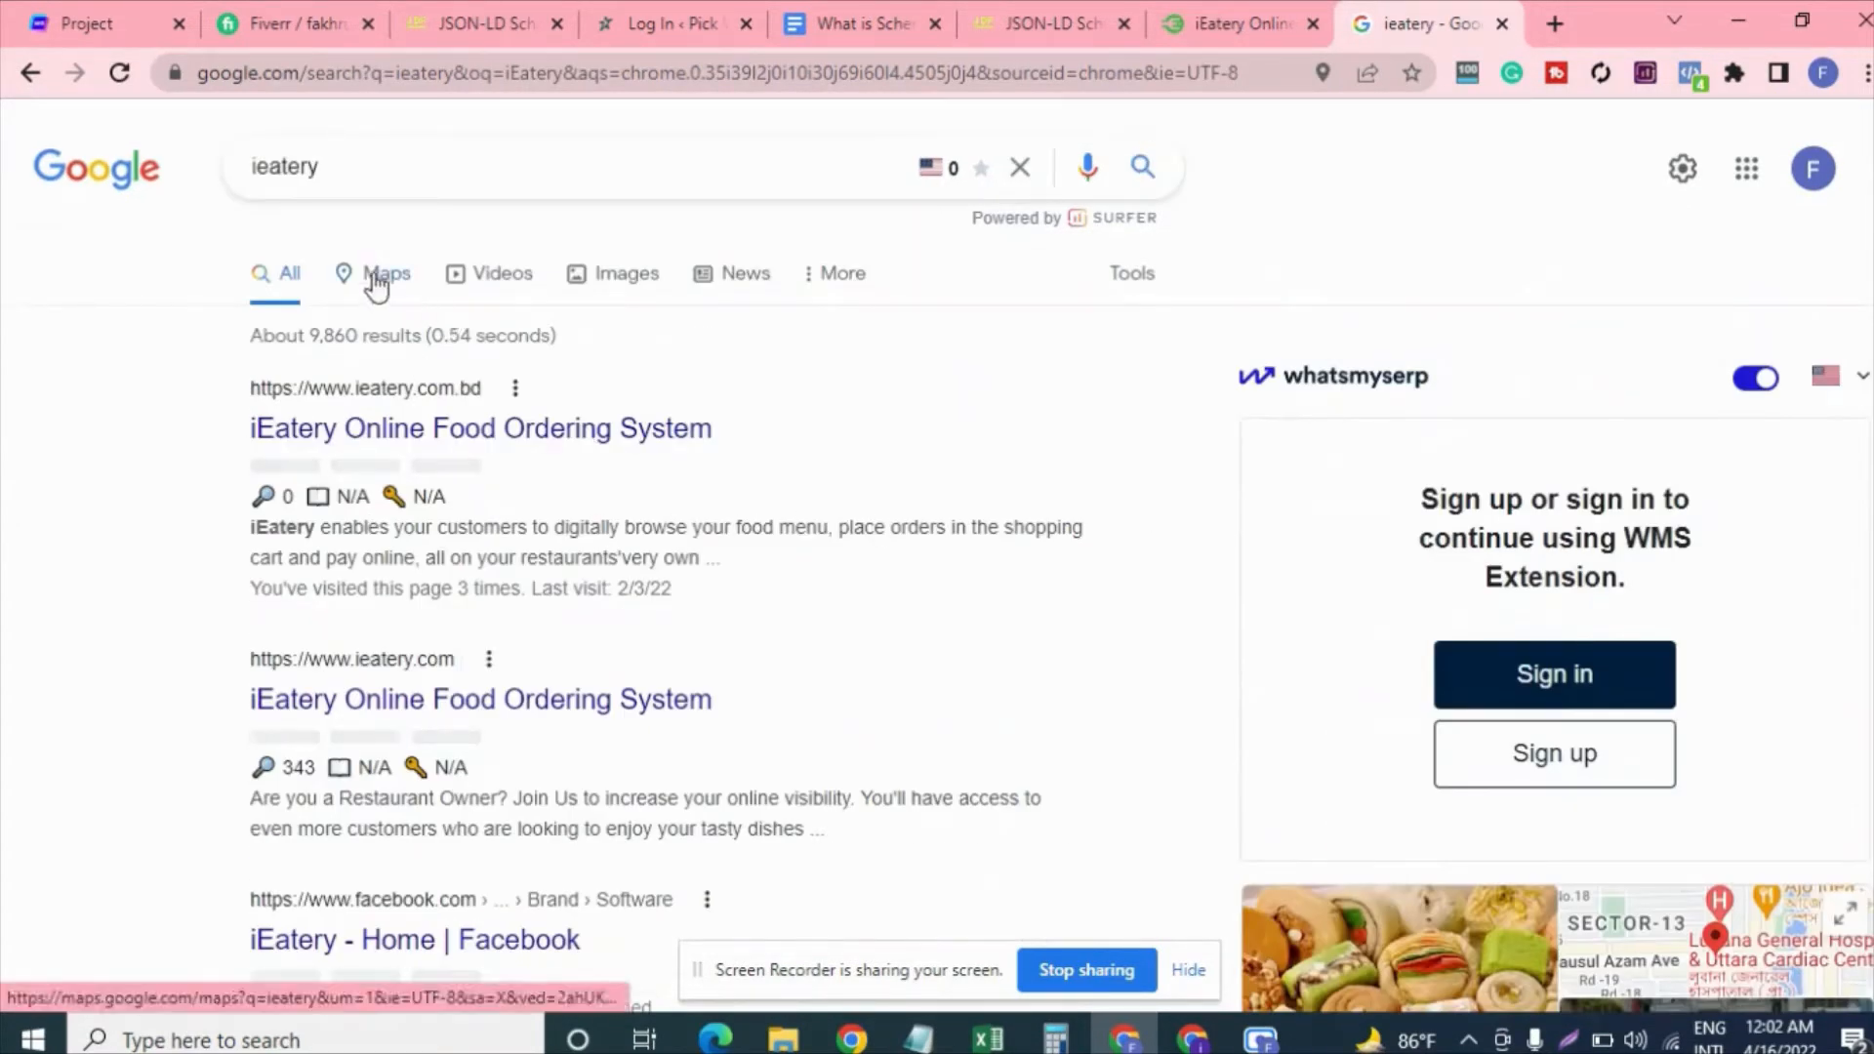
left_click(377, 279)
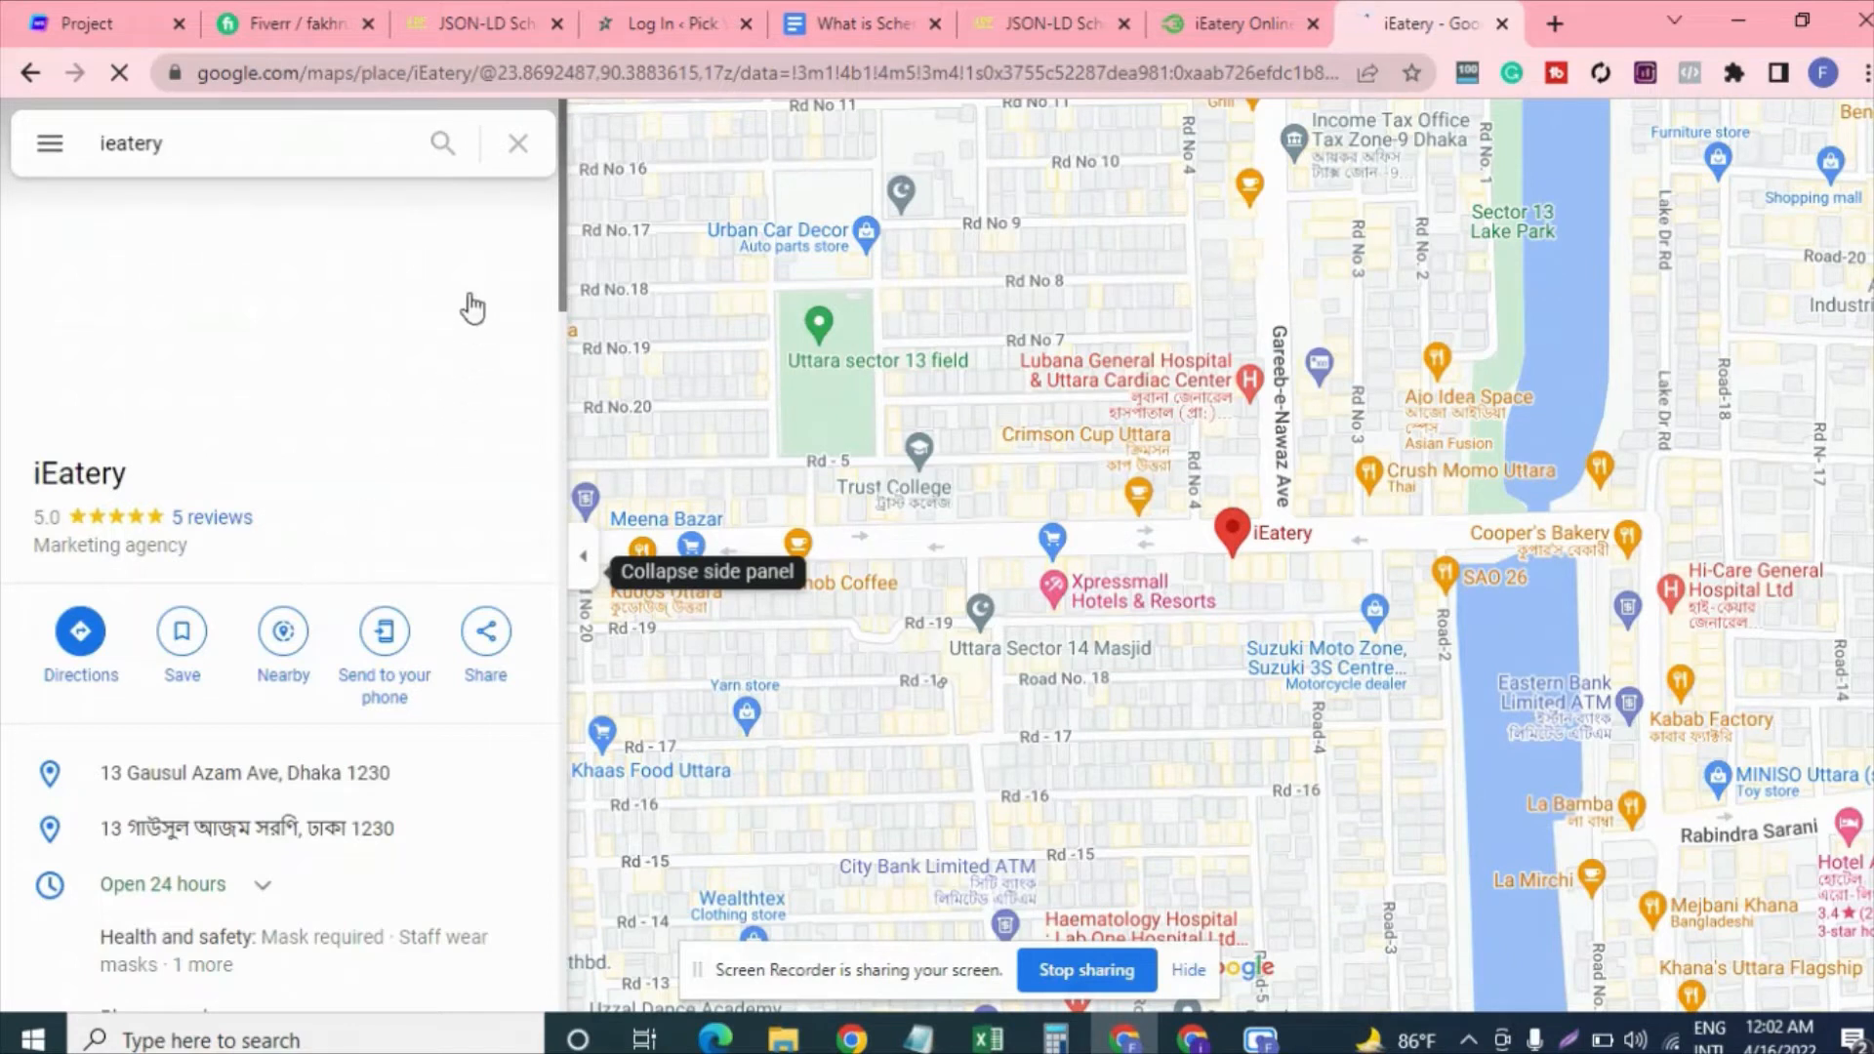
- Copy the latitude 23.8692487 from the Google Maps URL and paste it as the Latitude in the schema generator
left_click(500, 73)
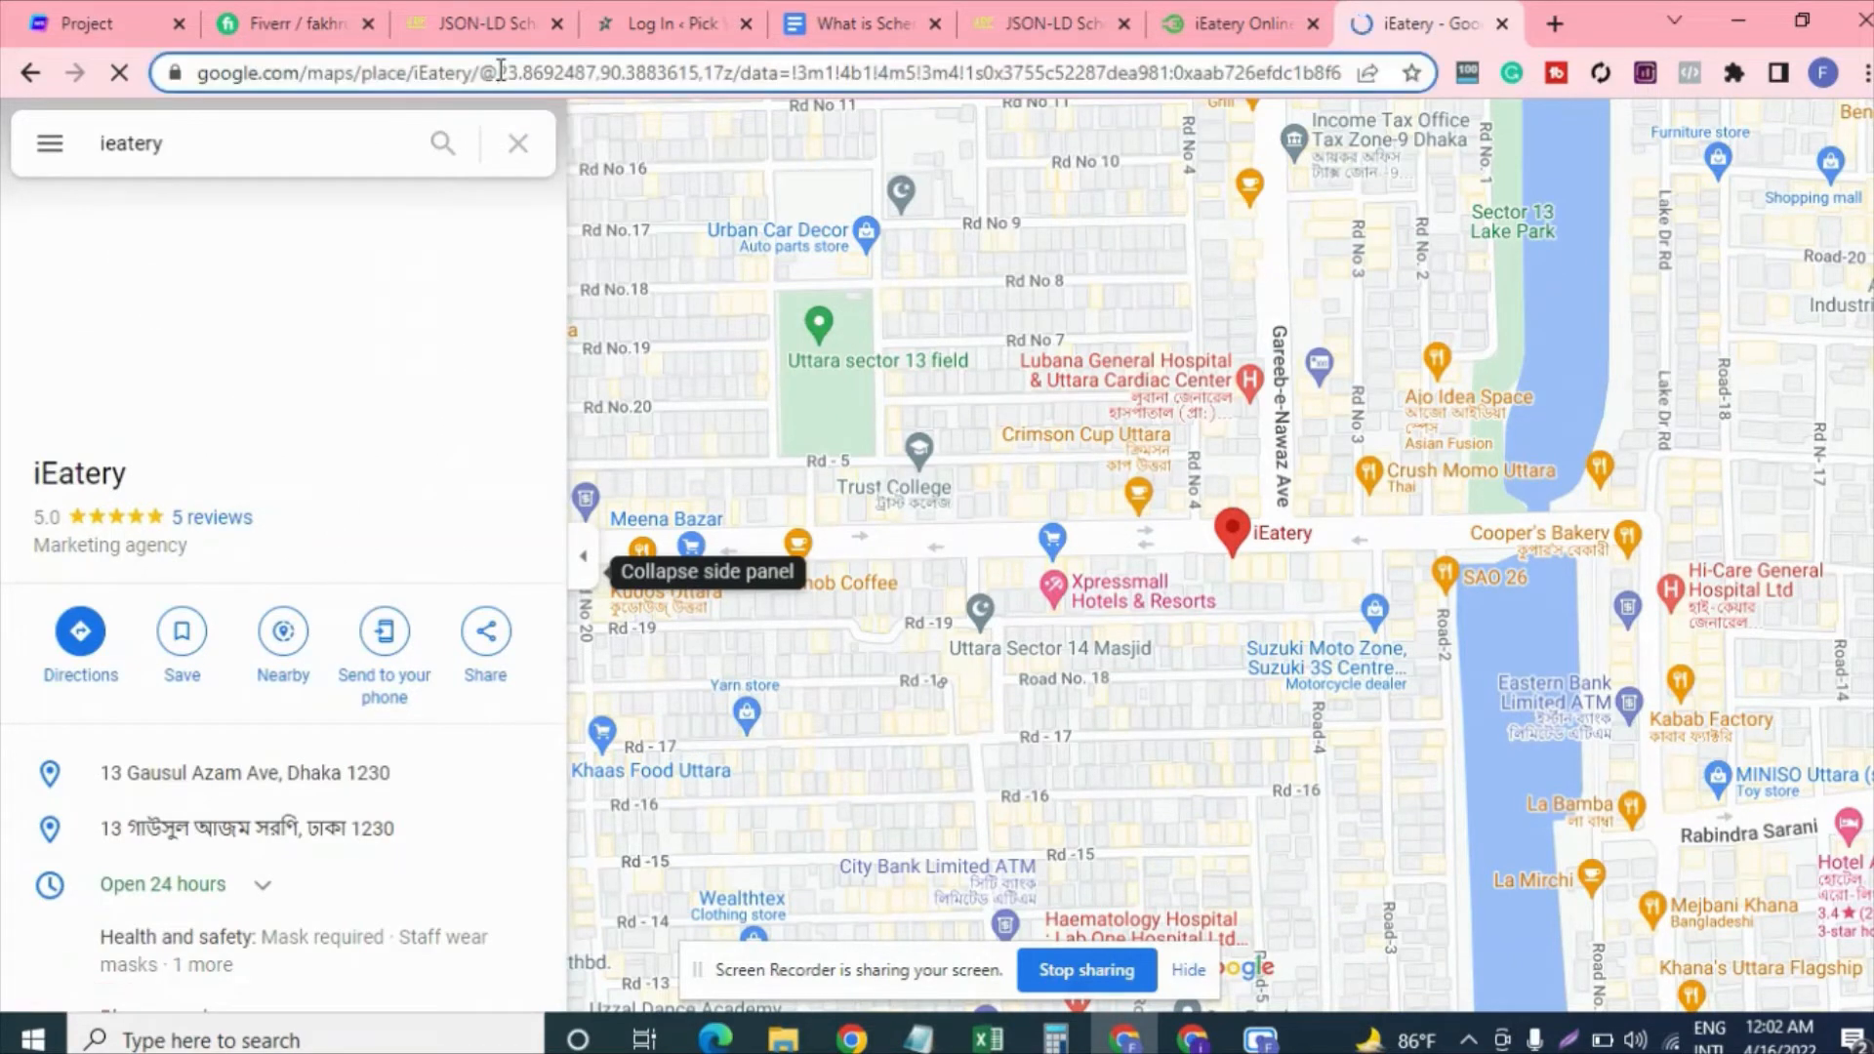
left_click_drag(500, 72, 597, 67)
key("ctrl+c")
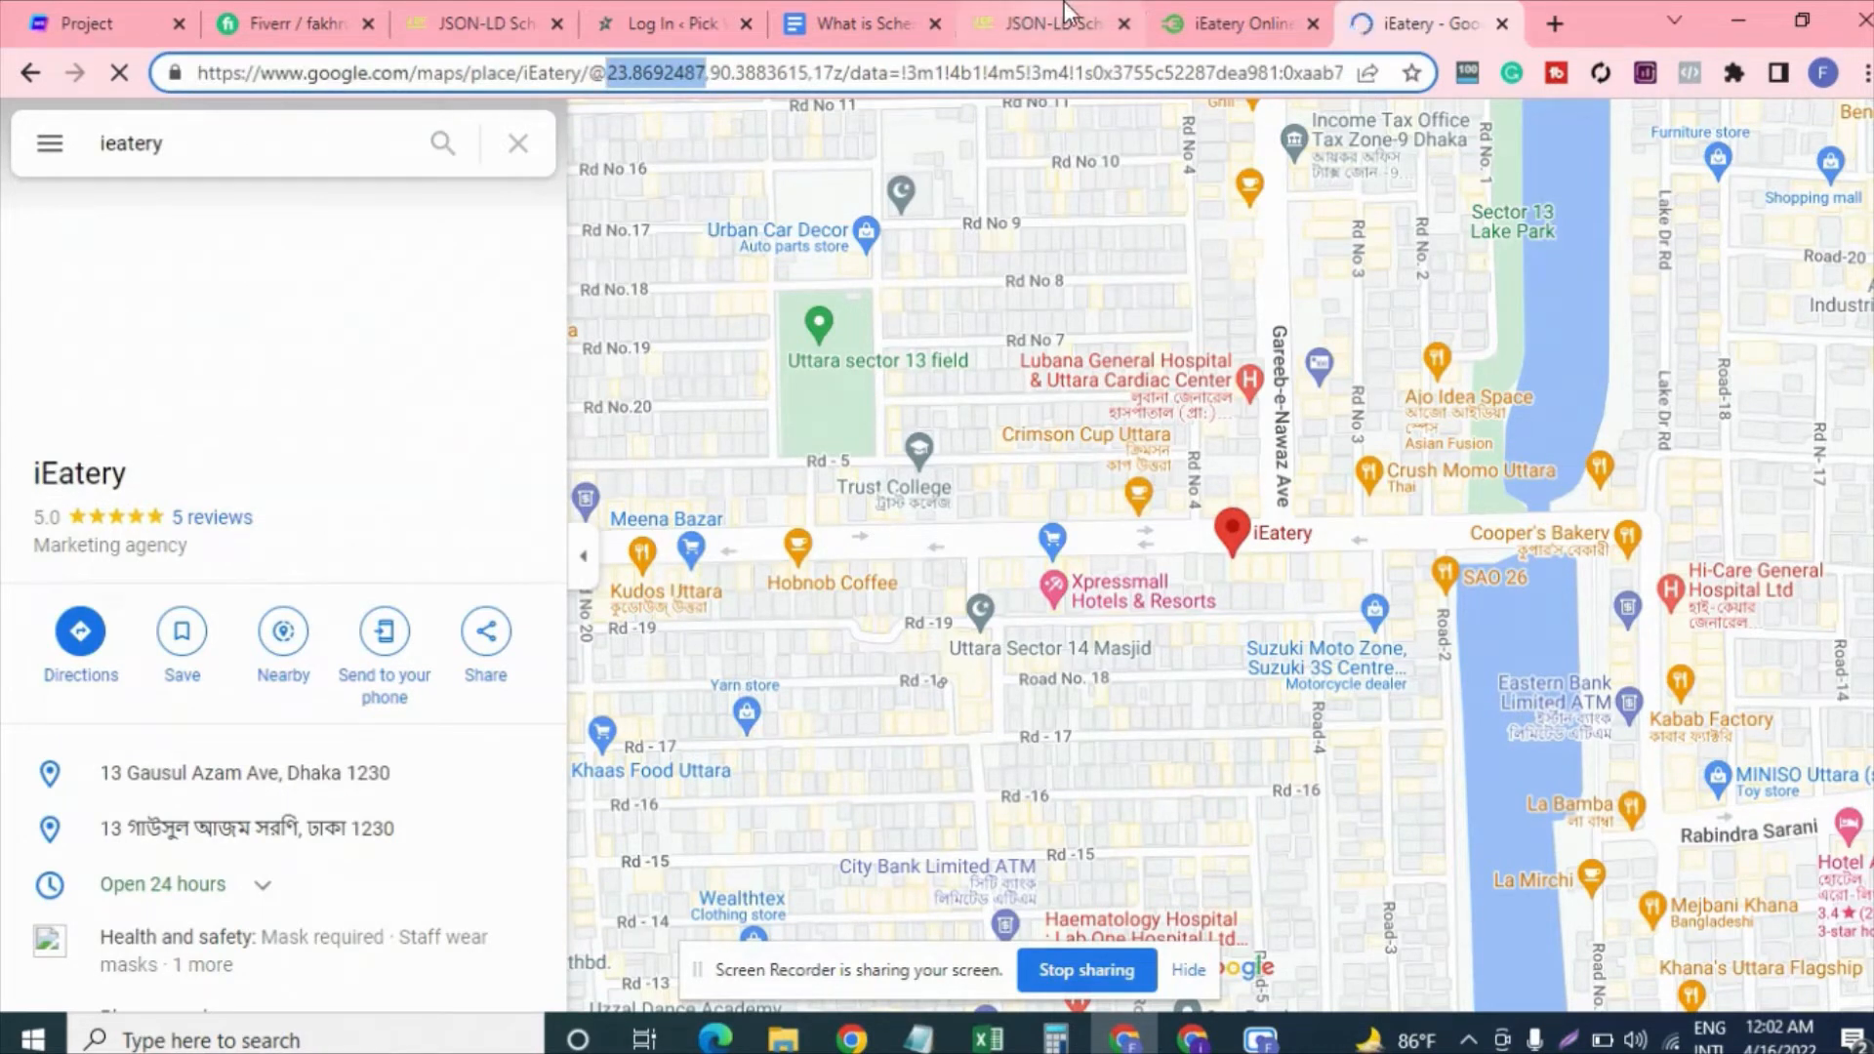
left_click(1016, 37)
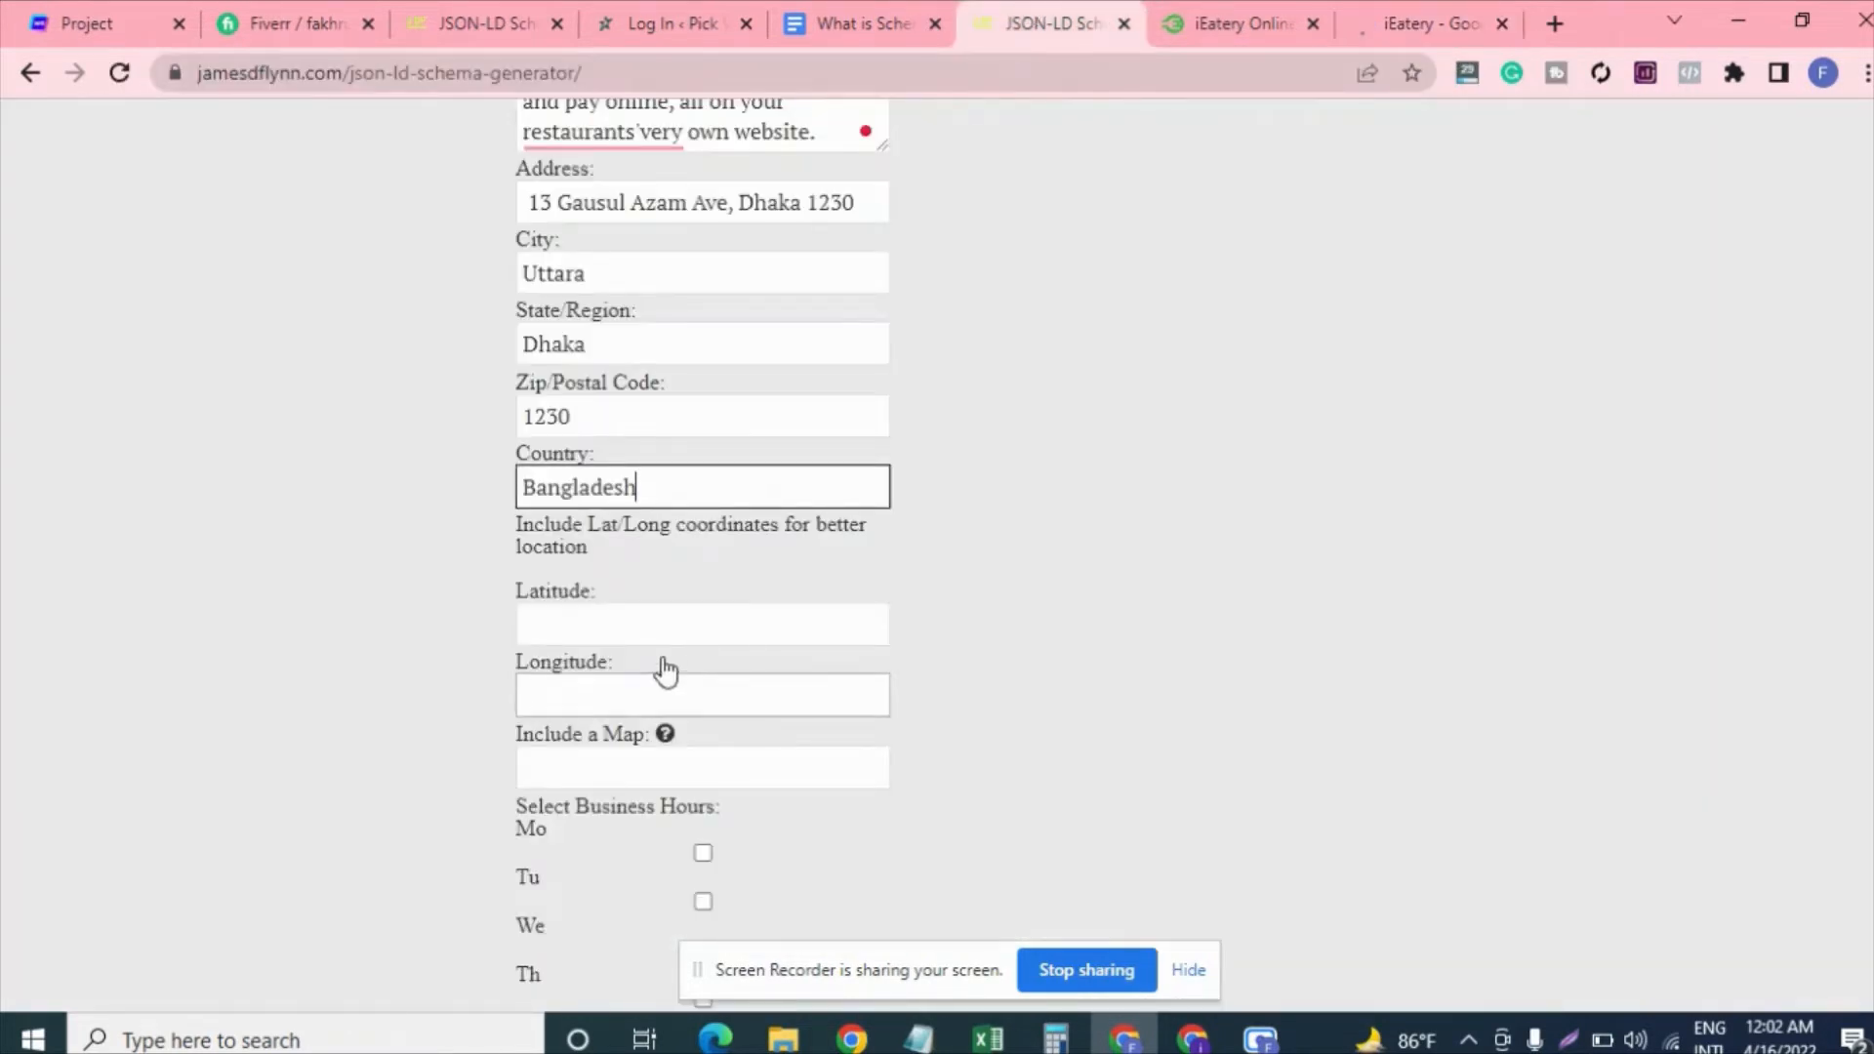
left_click(648, 621)
key("ctrl+v")
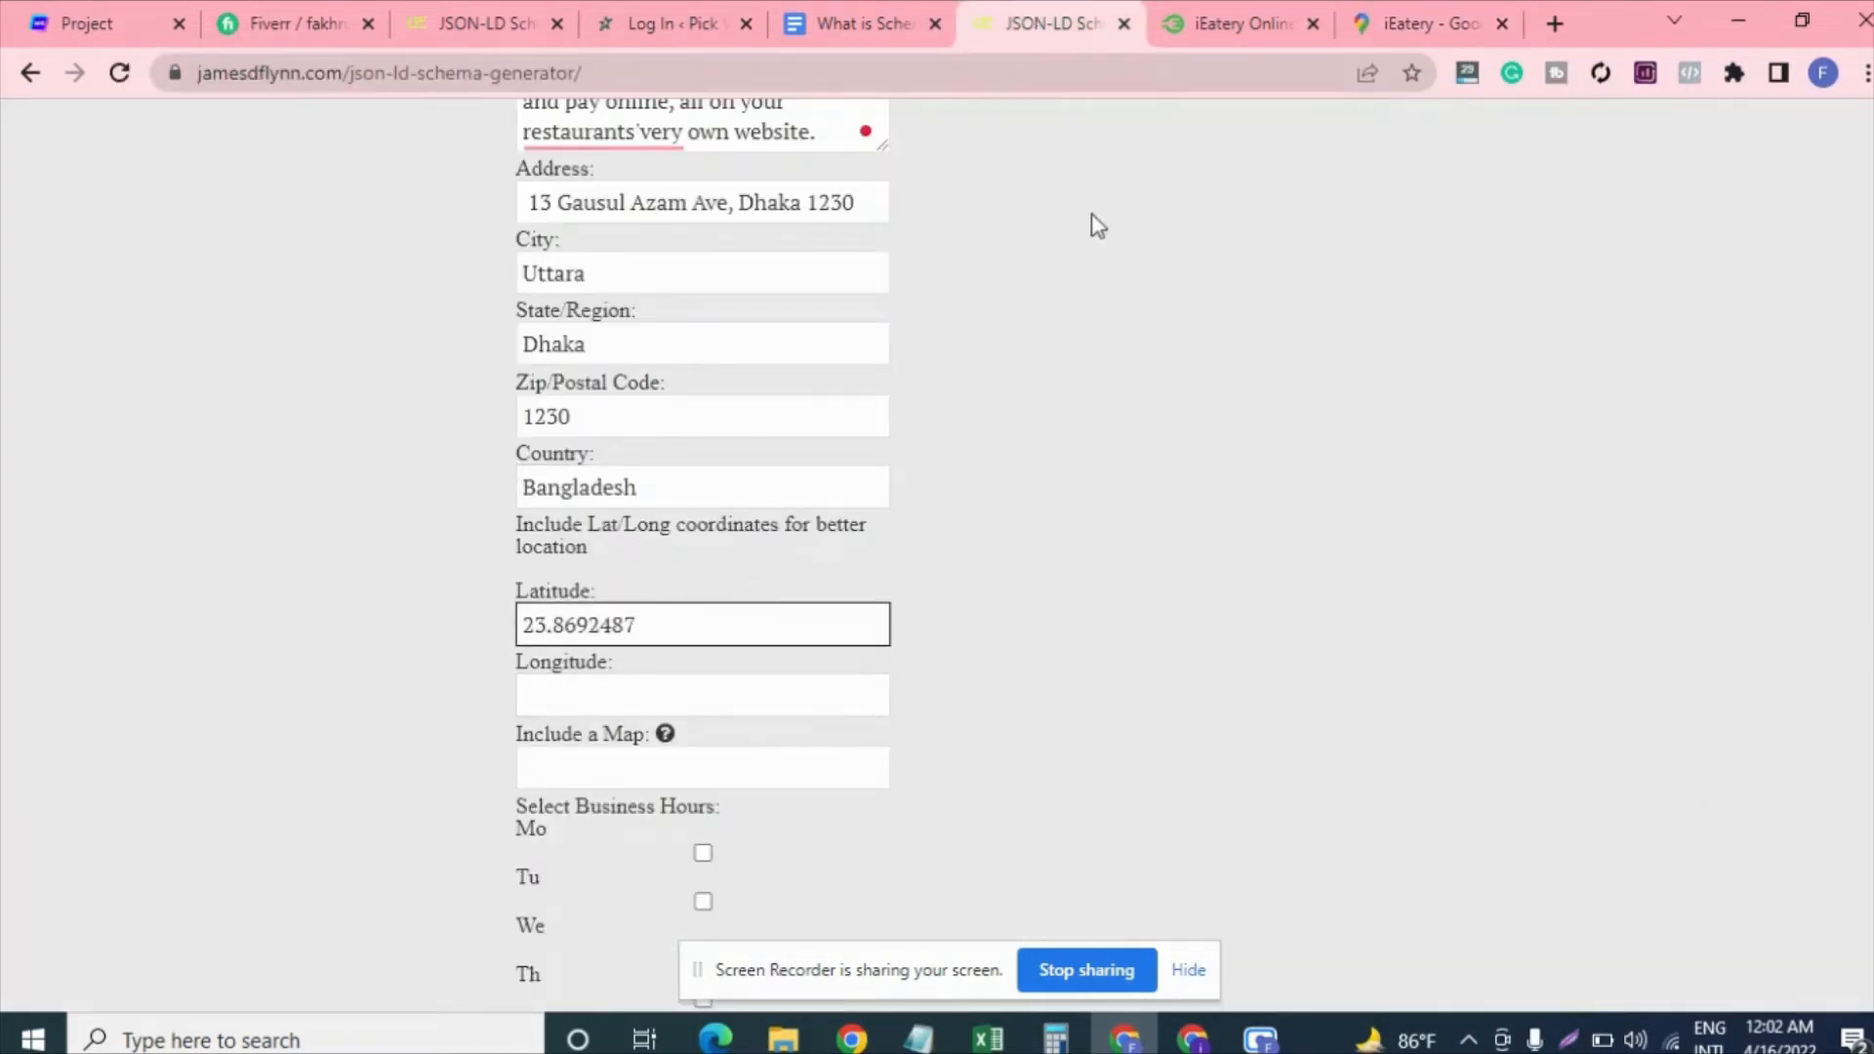
- Copy the longitude 90.3883615 from the Google Maps URL and paste it as the Longitude in the schema generator
left_click(1401, 13)
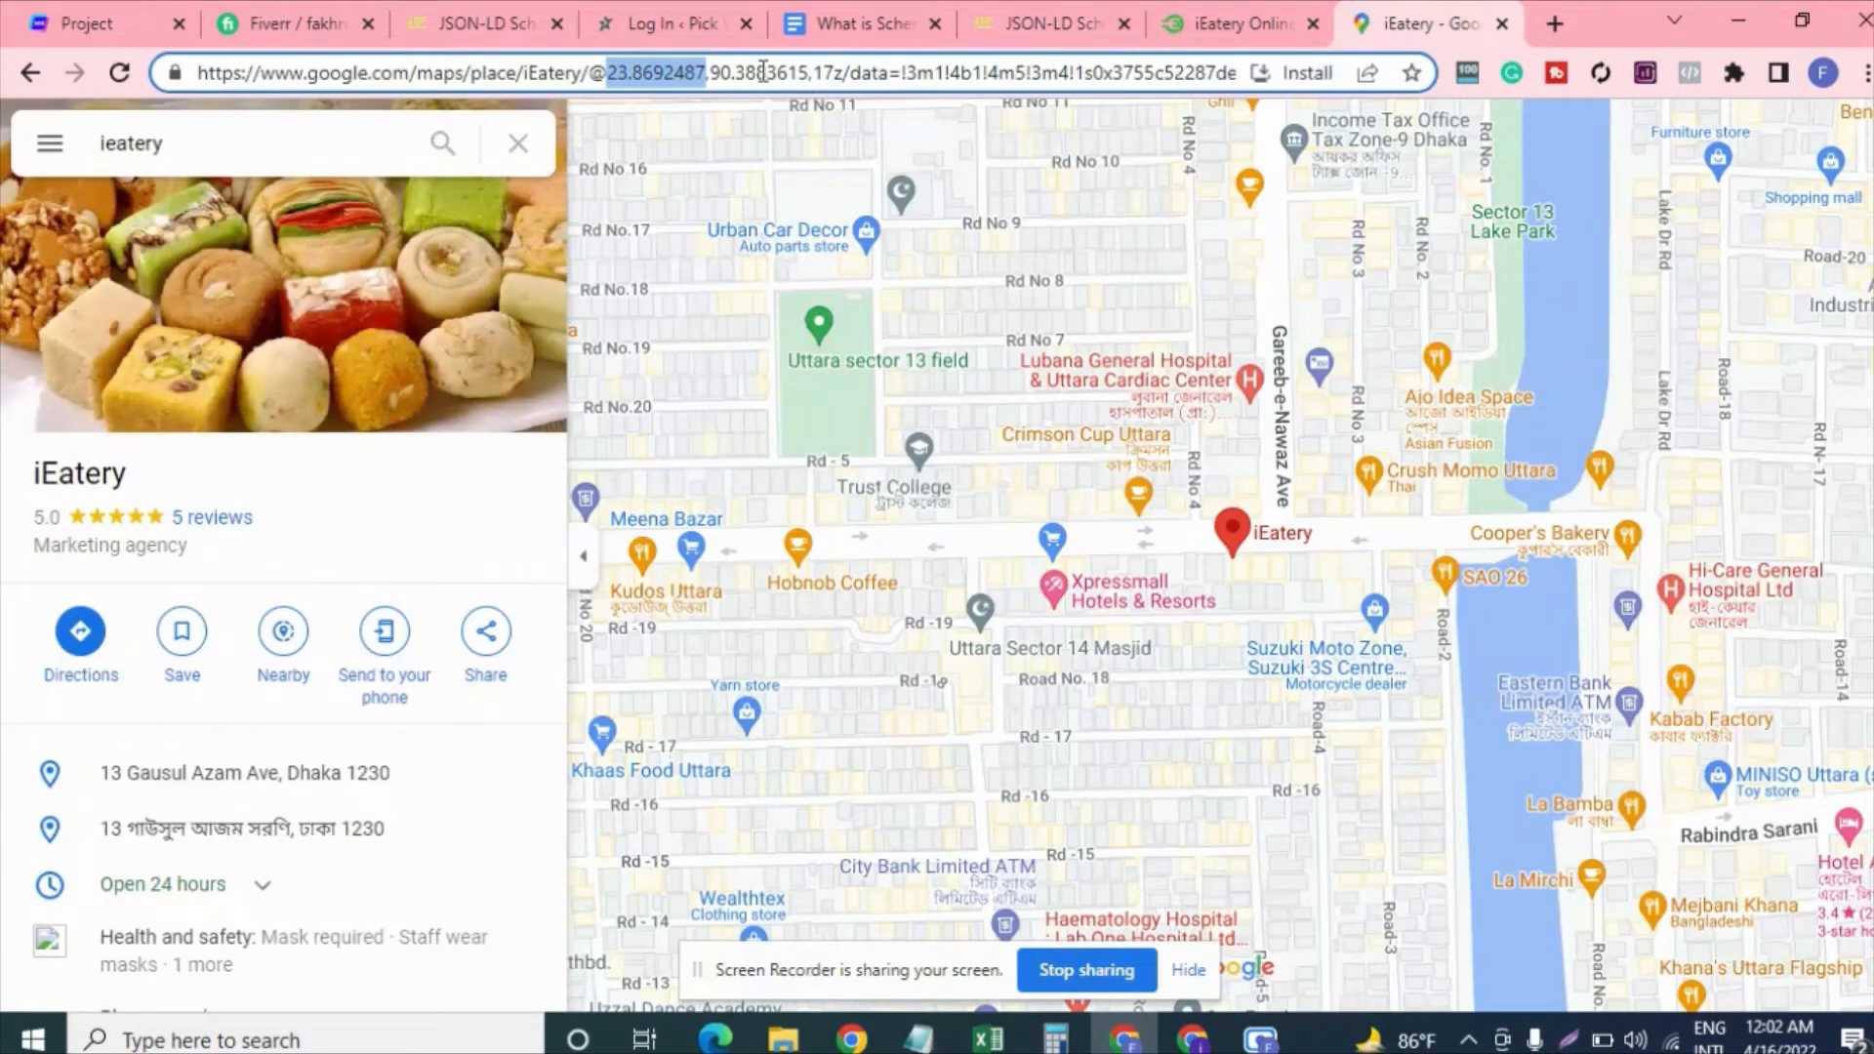
left_click_drag(710, 72, 811, 75)
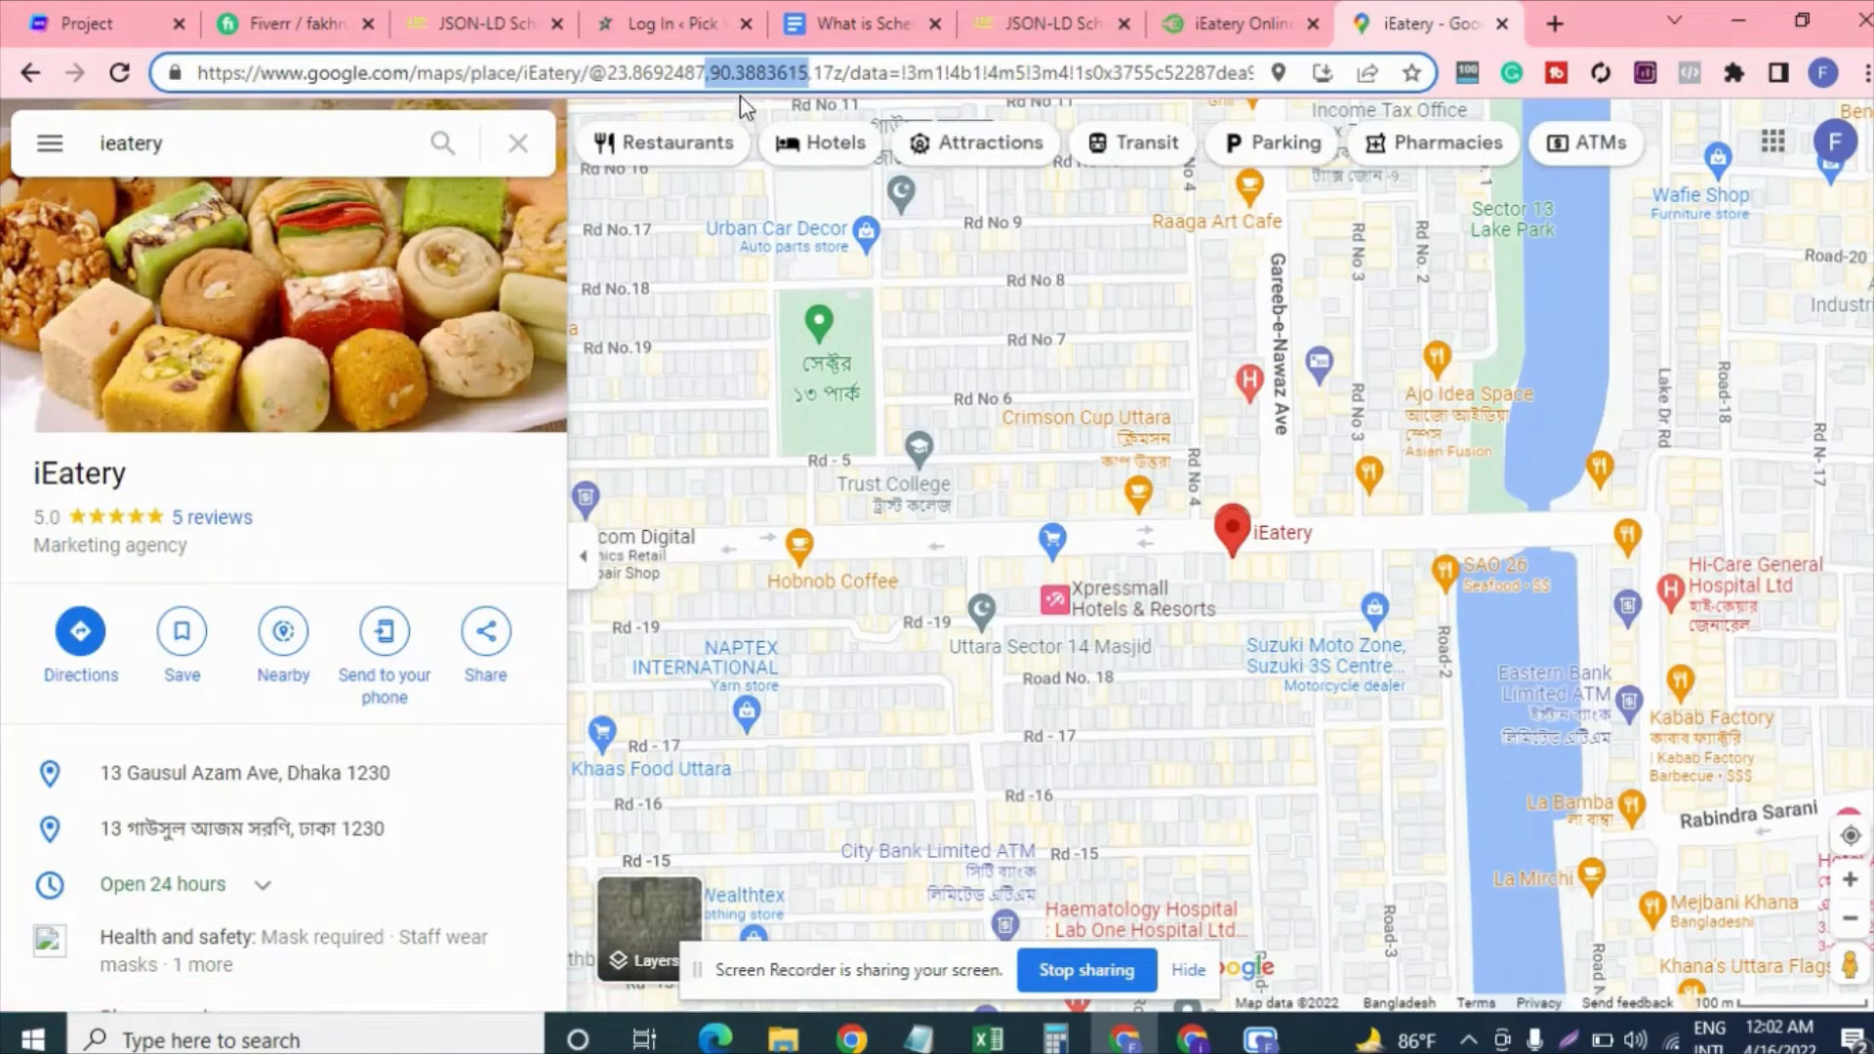
left_click(719, 72)
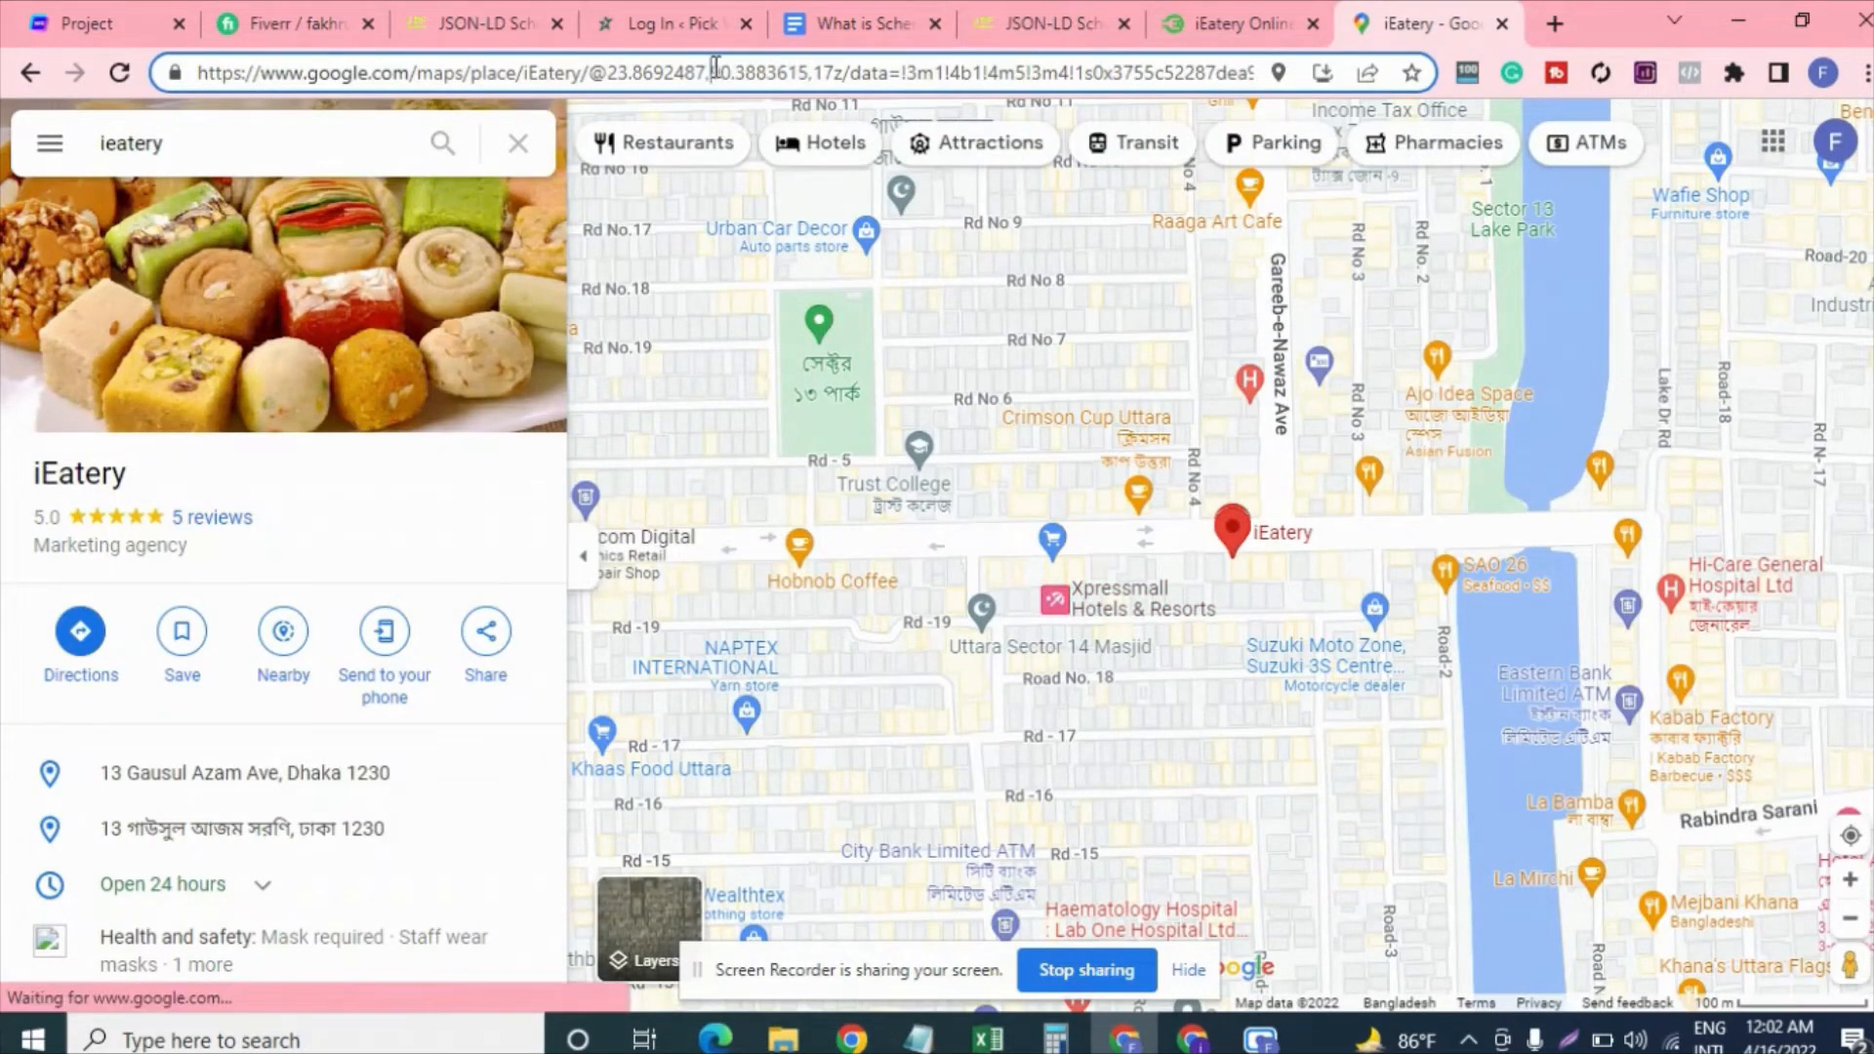
left_click_drag(710, 72, 818, 76)
key("ctrl+c")
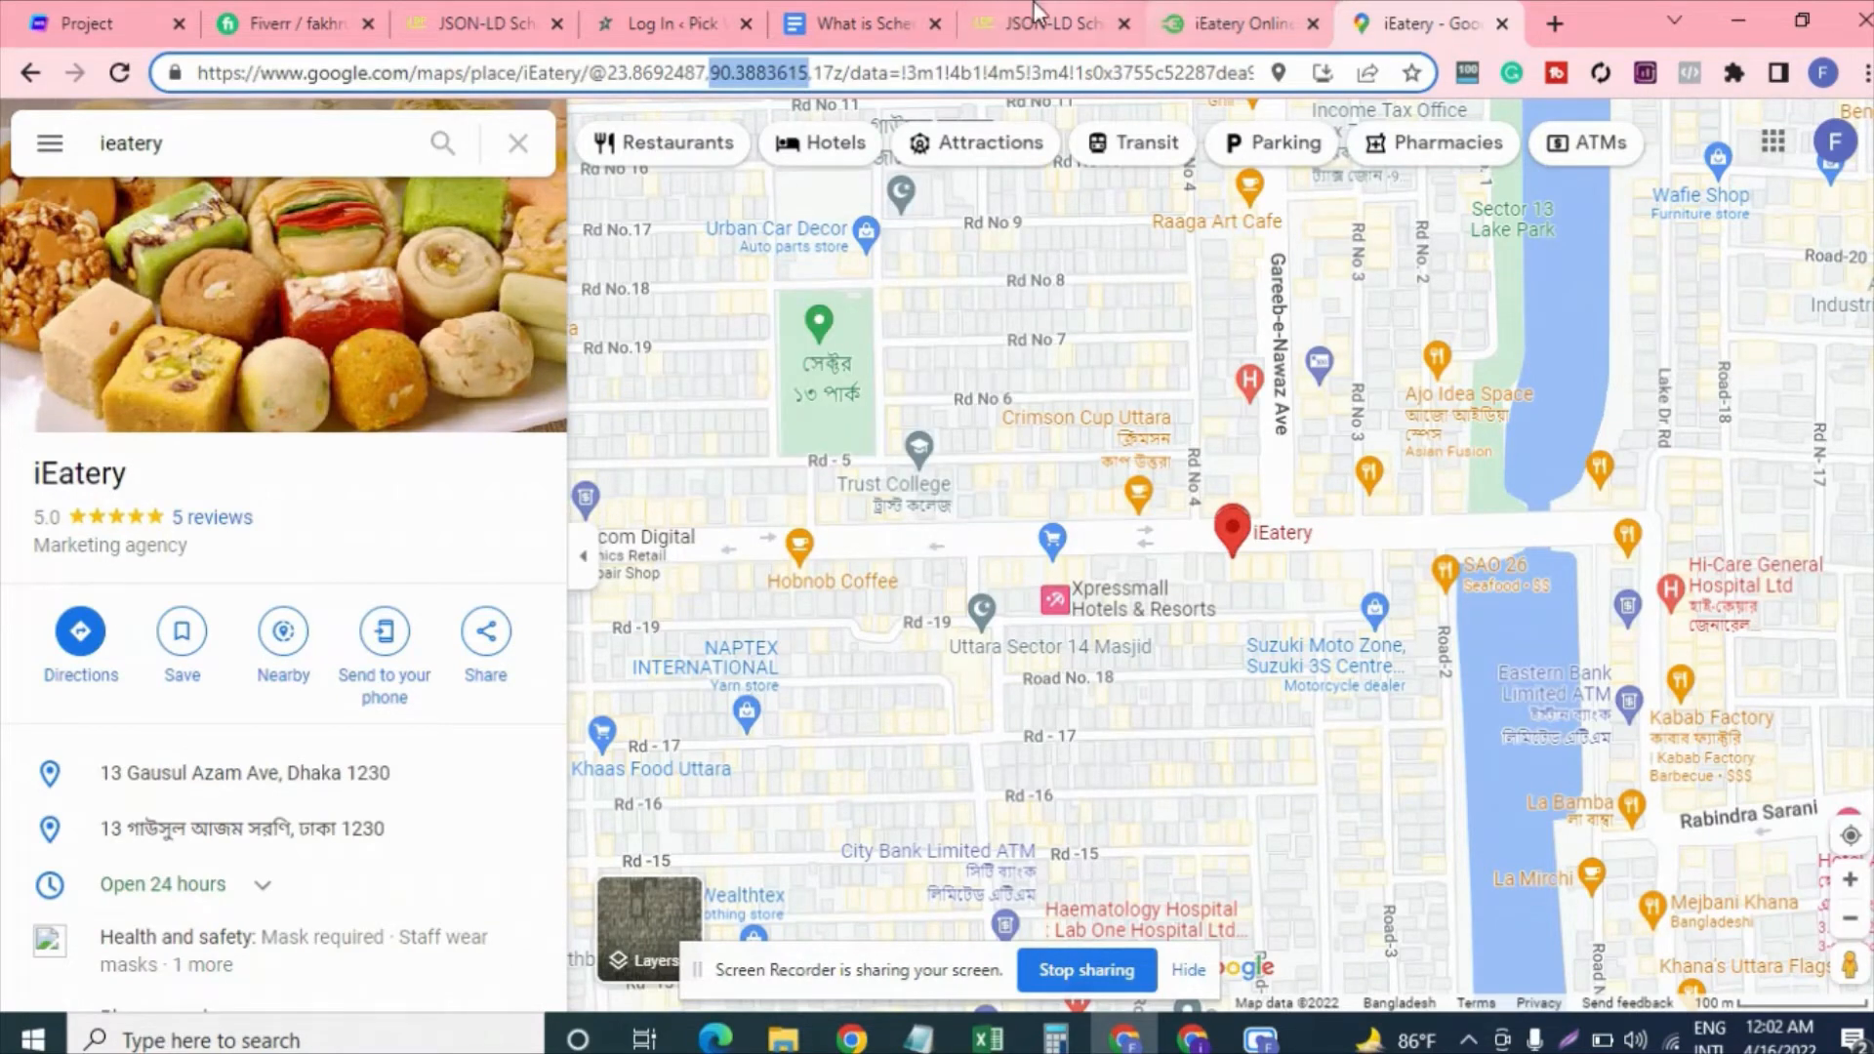
left_click(1073, 23)
left_click(653, 704)
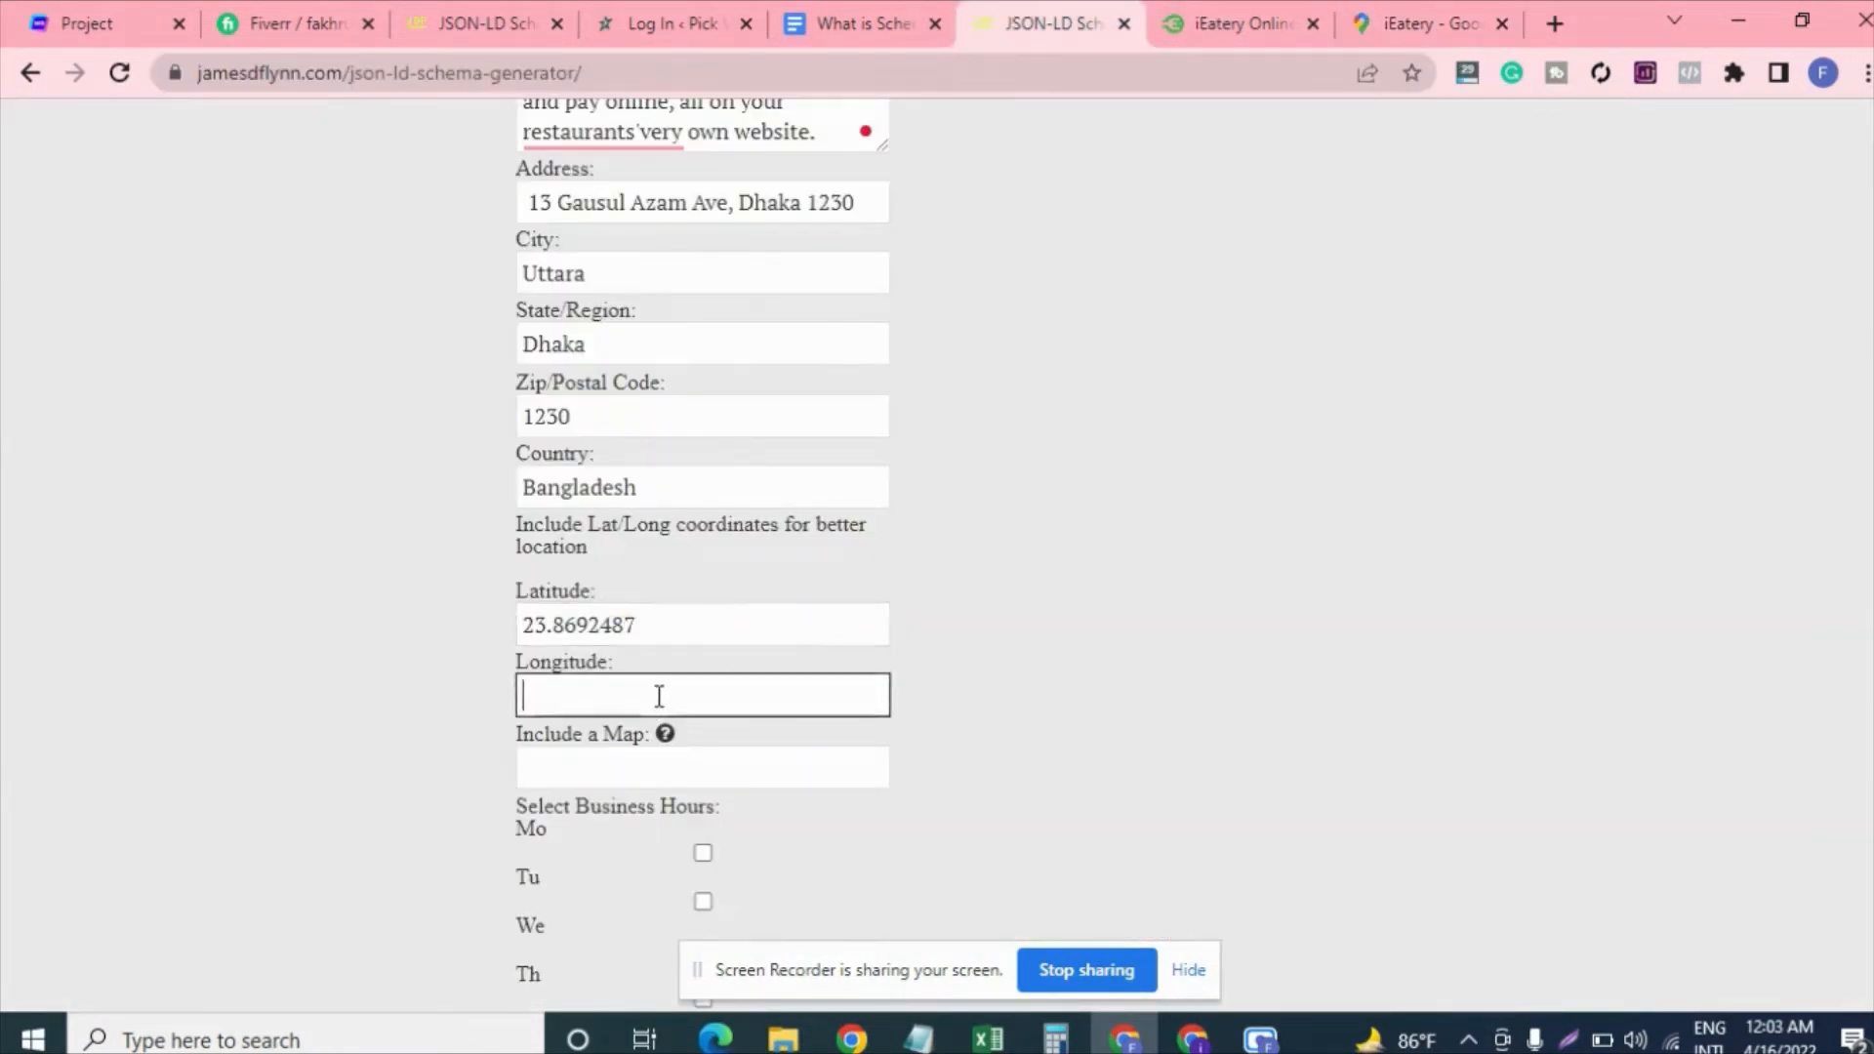
key("ctrl+v")
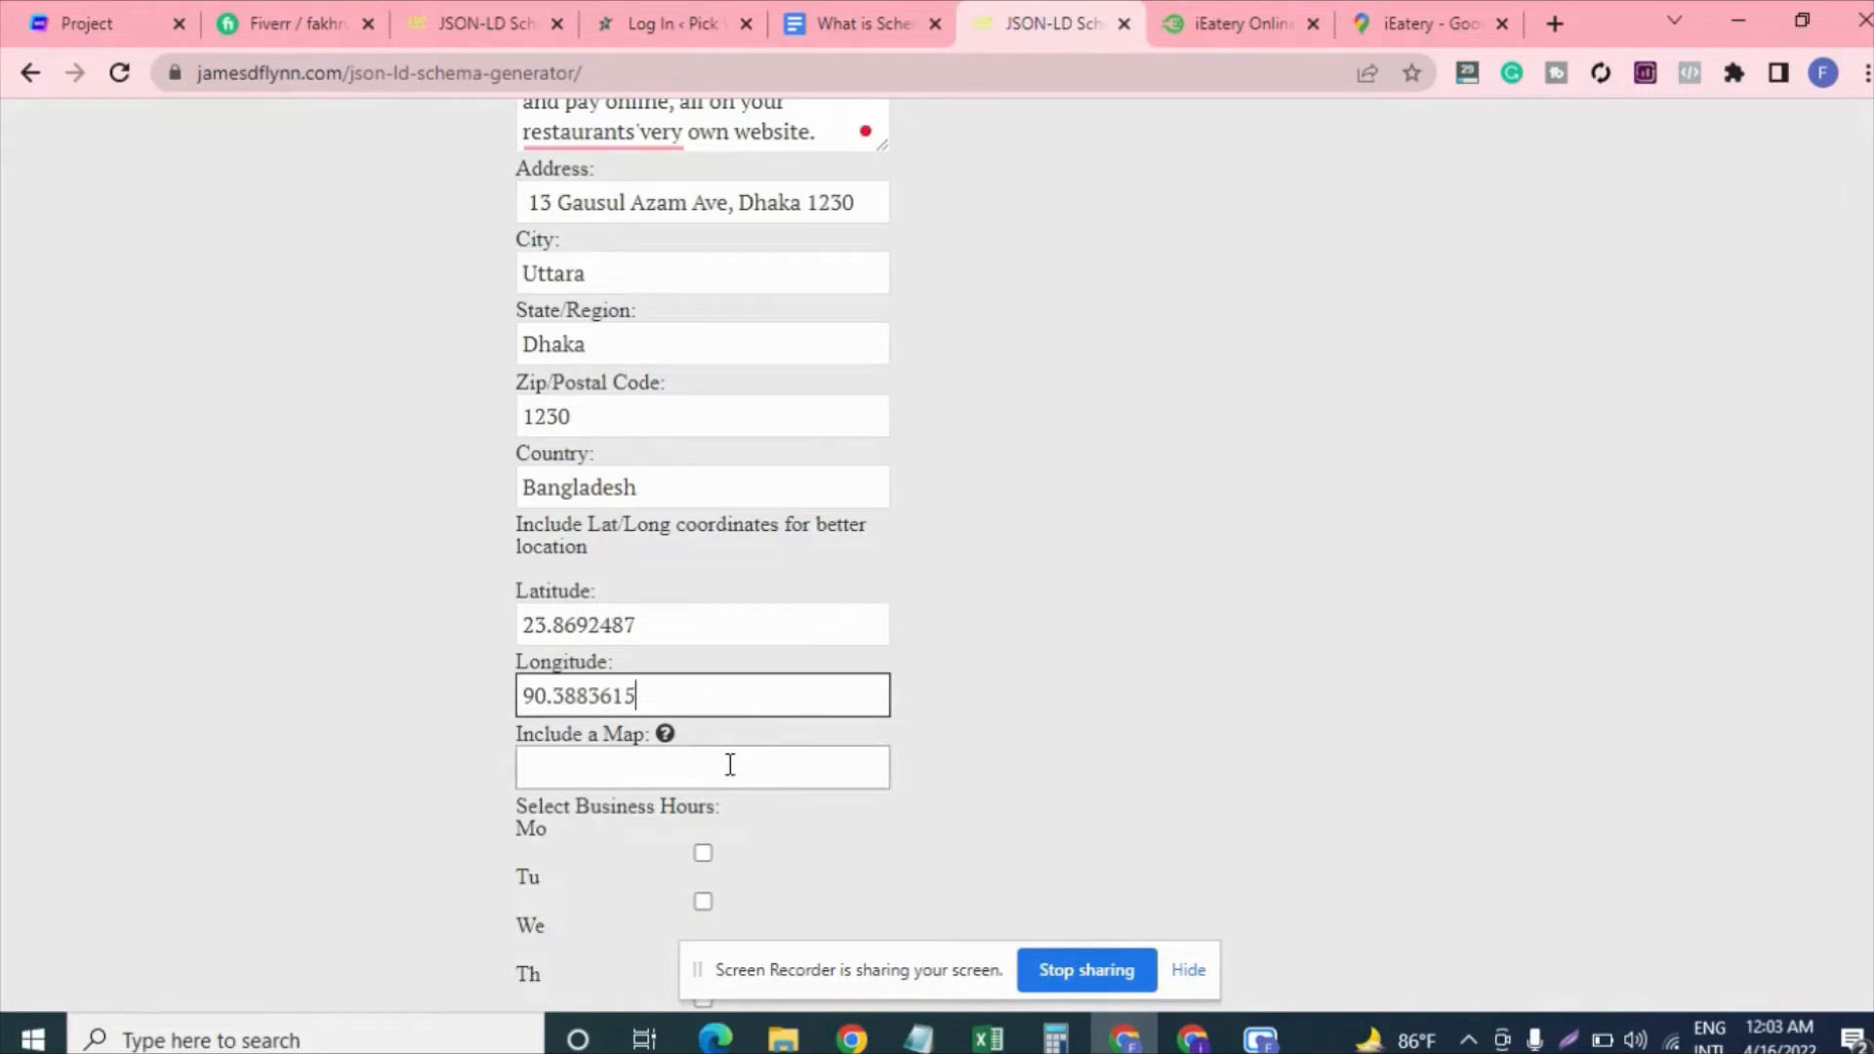
- Copy the full Google Maps URL of iEatery and paste it as the Include a Map value in the schema generator
scroll(732, 766, "down", 1)
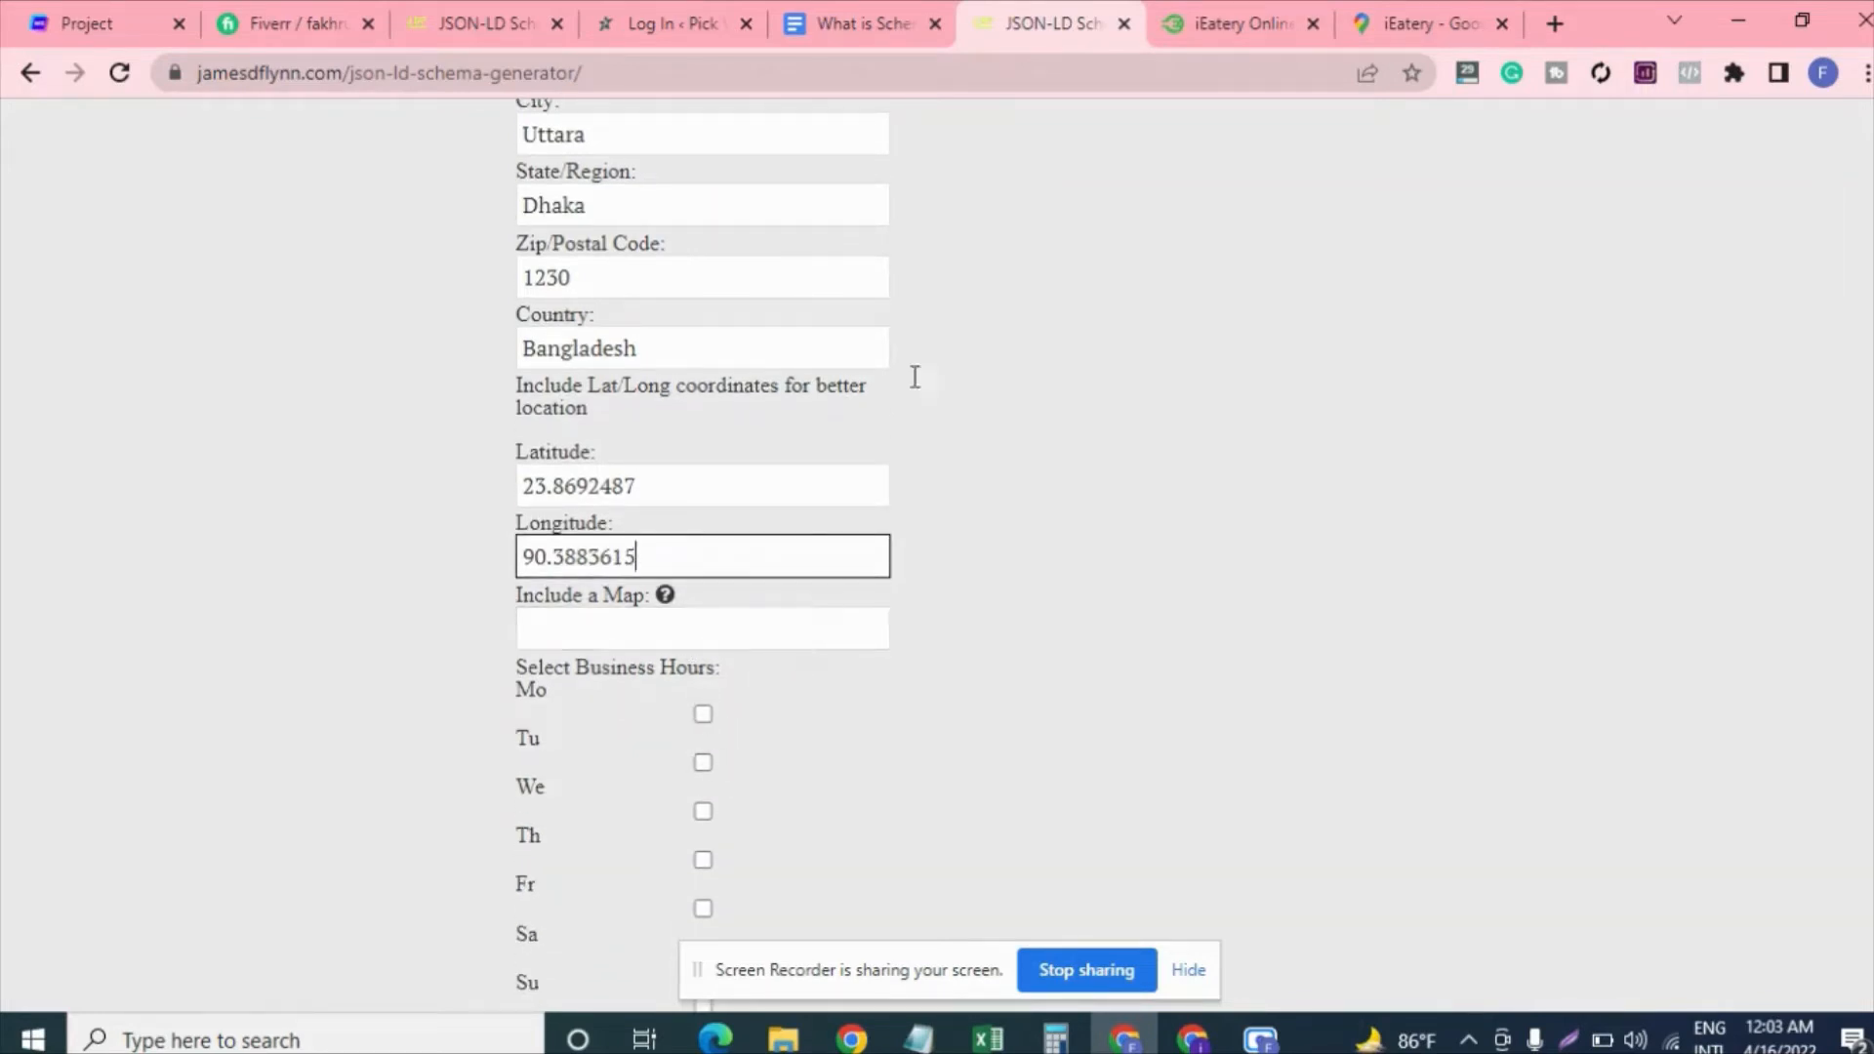
left_click(1431, 21)
left_click(895, 76)
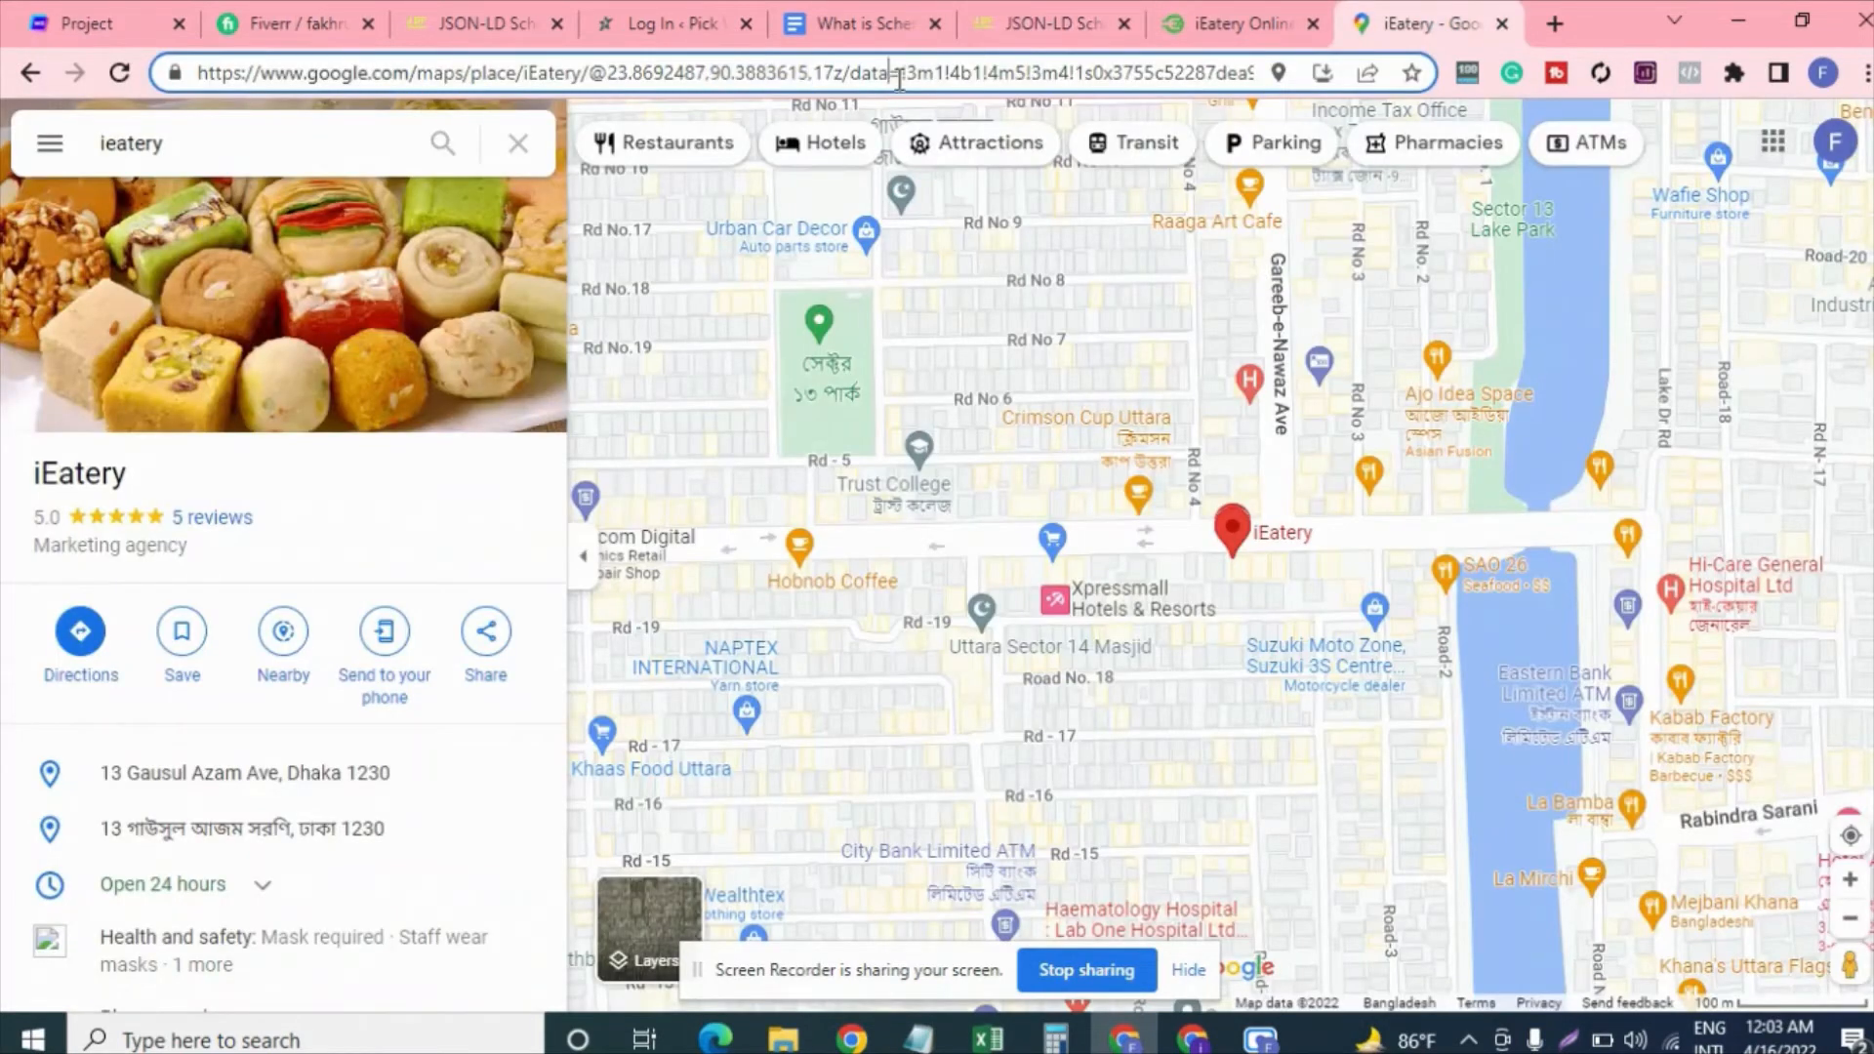
key("ctrl+a")
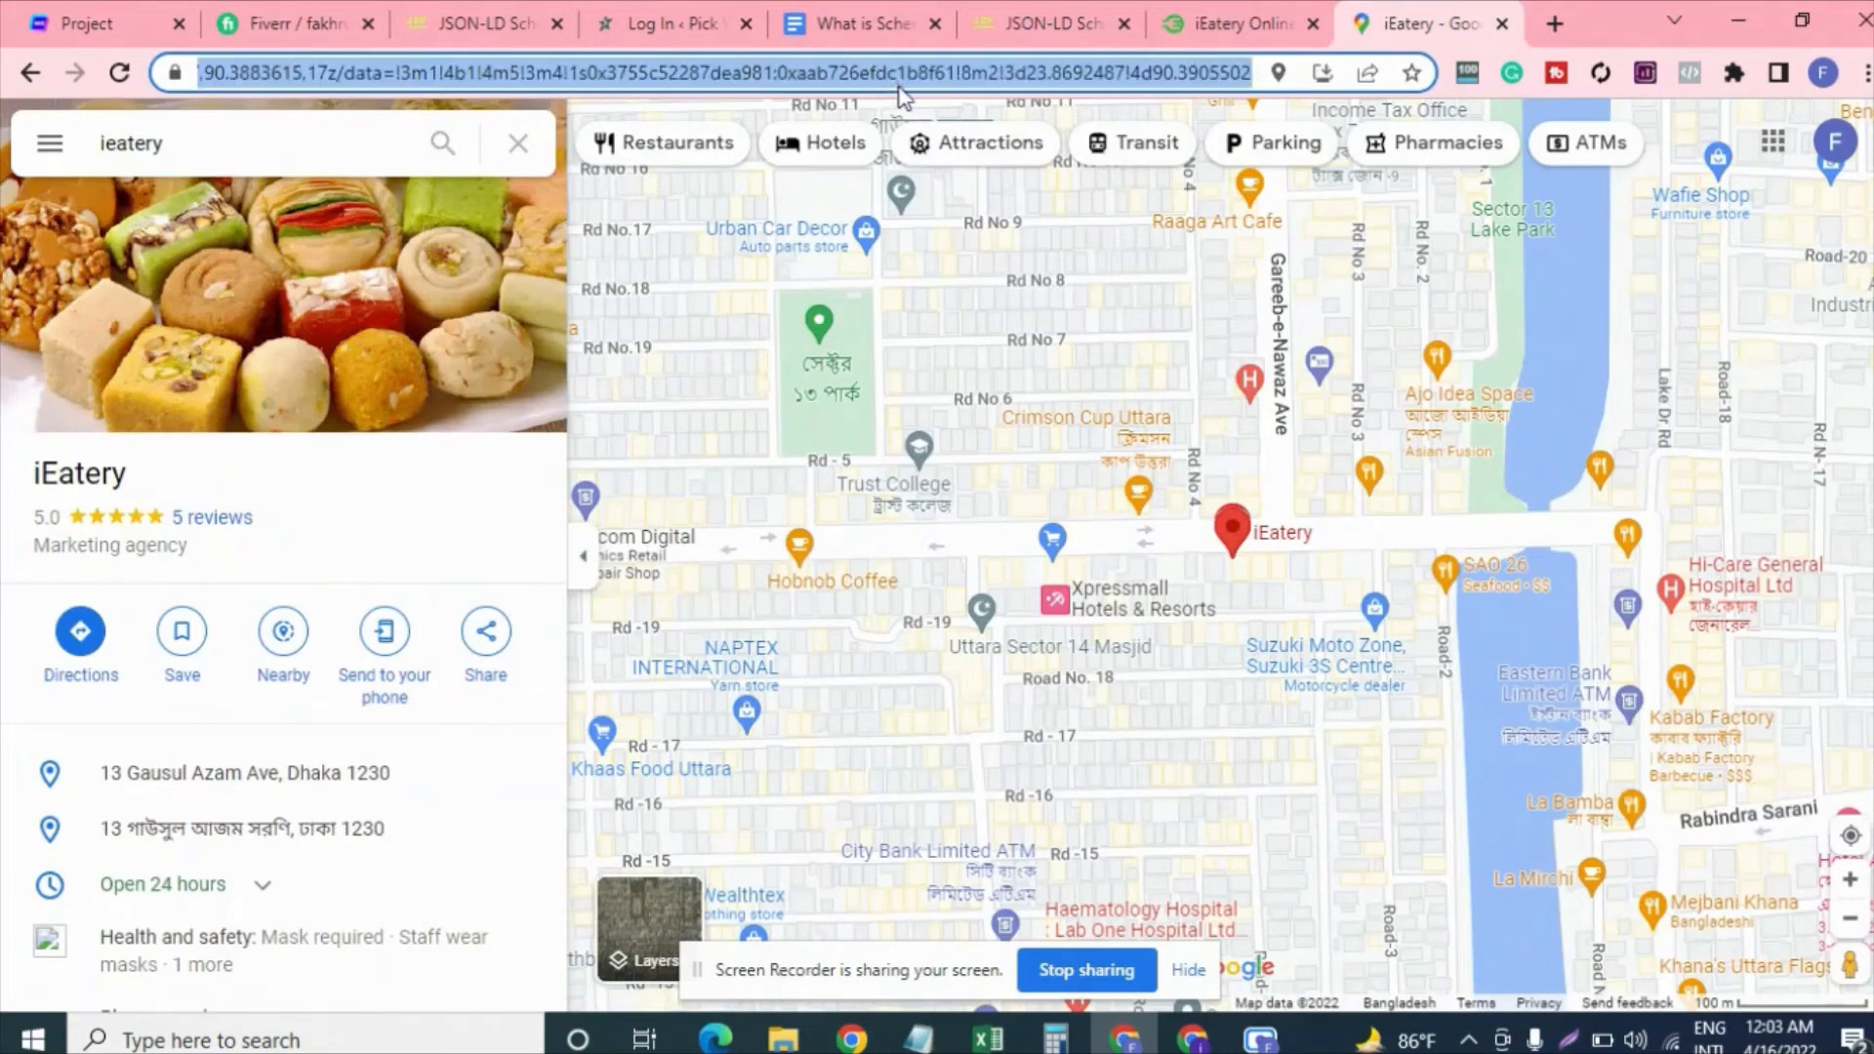
left_click(1054, 22)
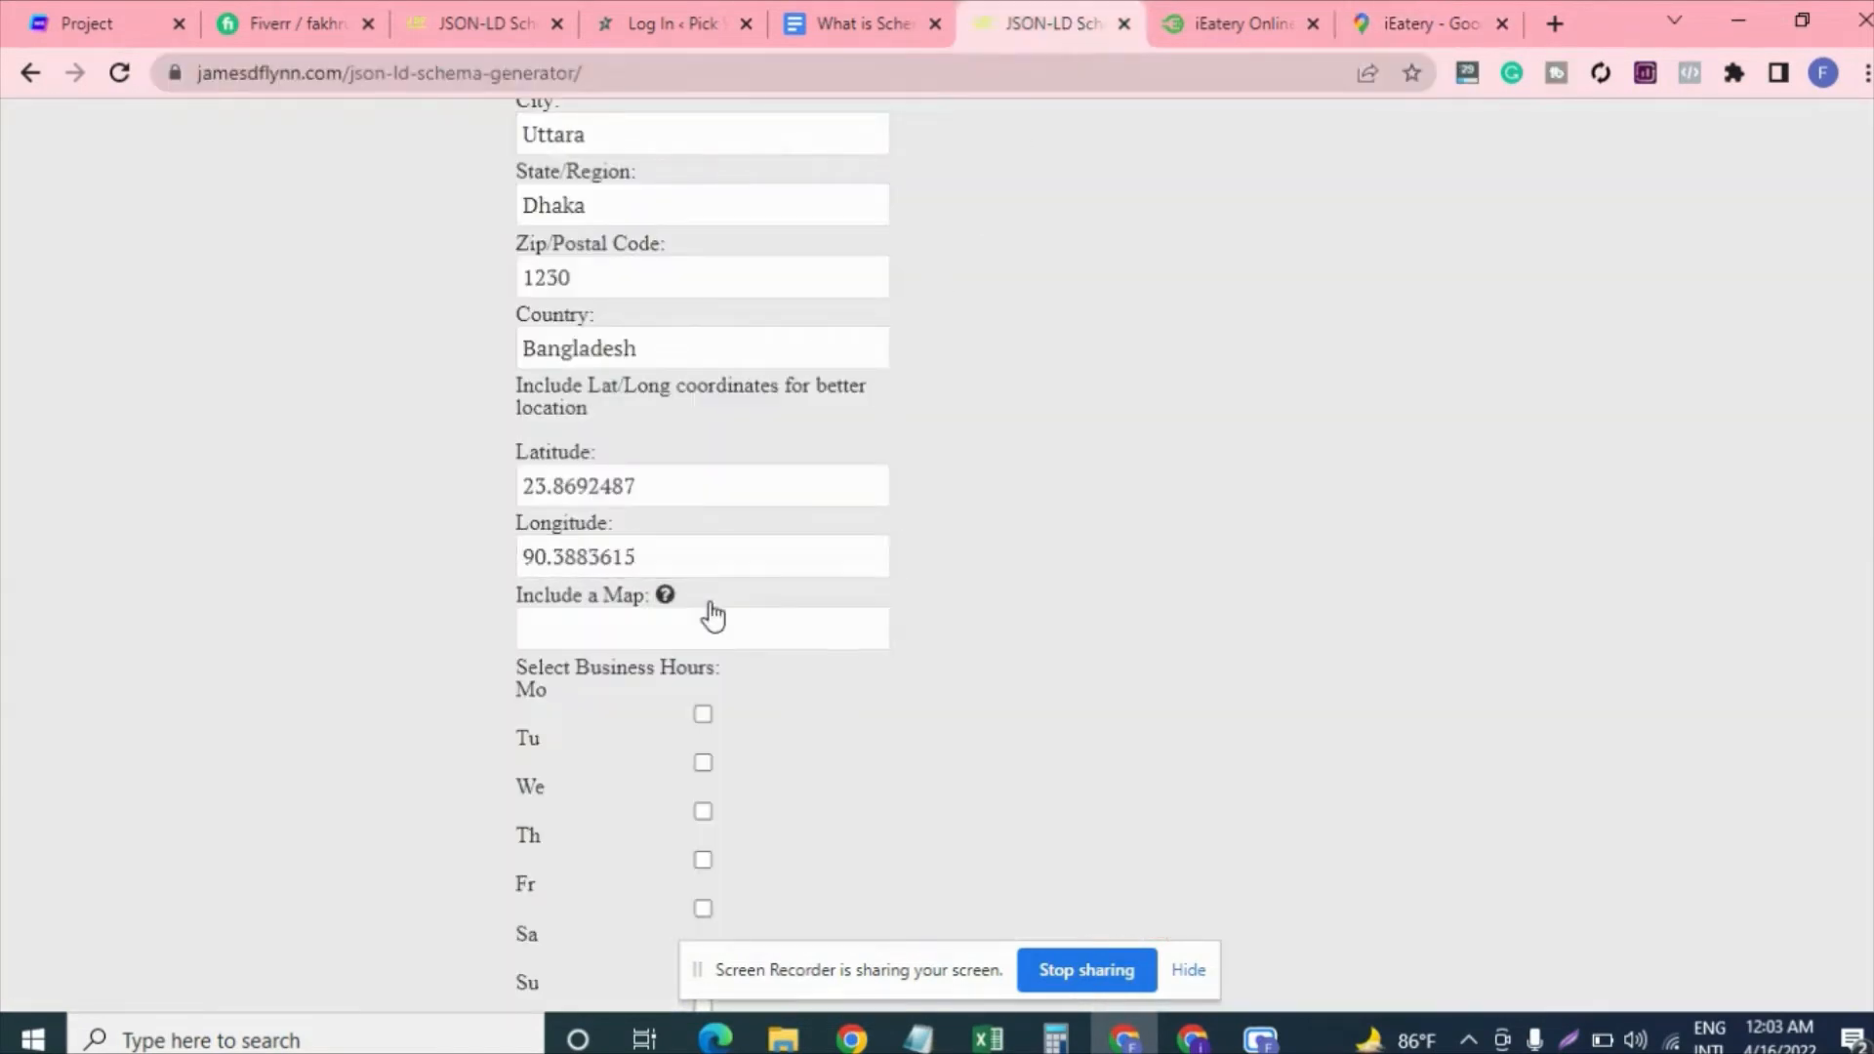
left_click(712, 621)
key("ctrl+v")
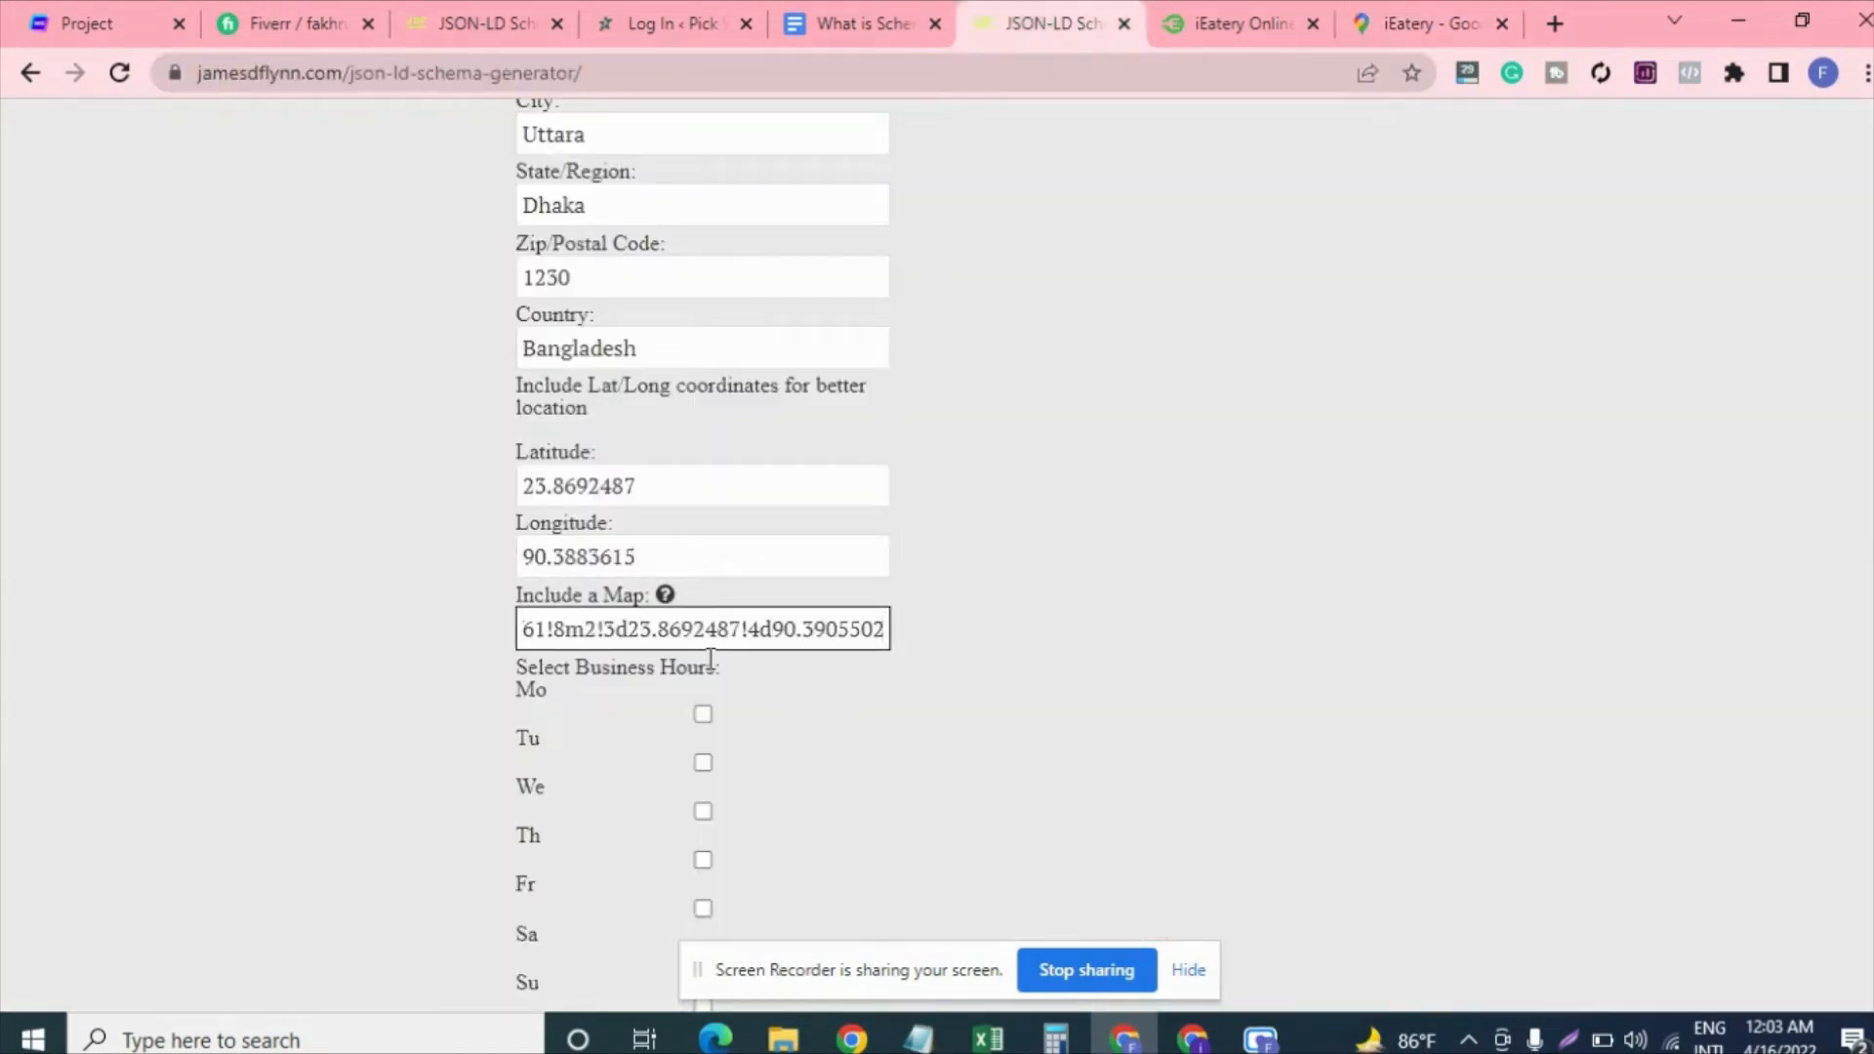
- Enable business hours for all seven days, Monday through Sunday
scroll(707, 657, "down", 3)
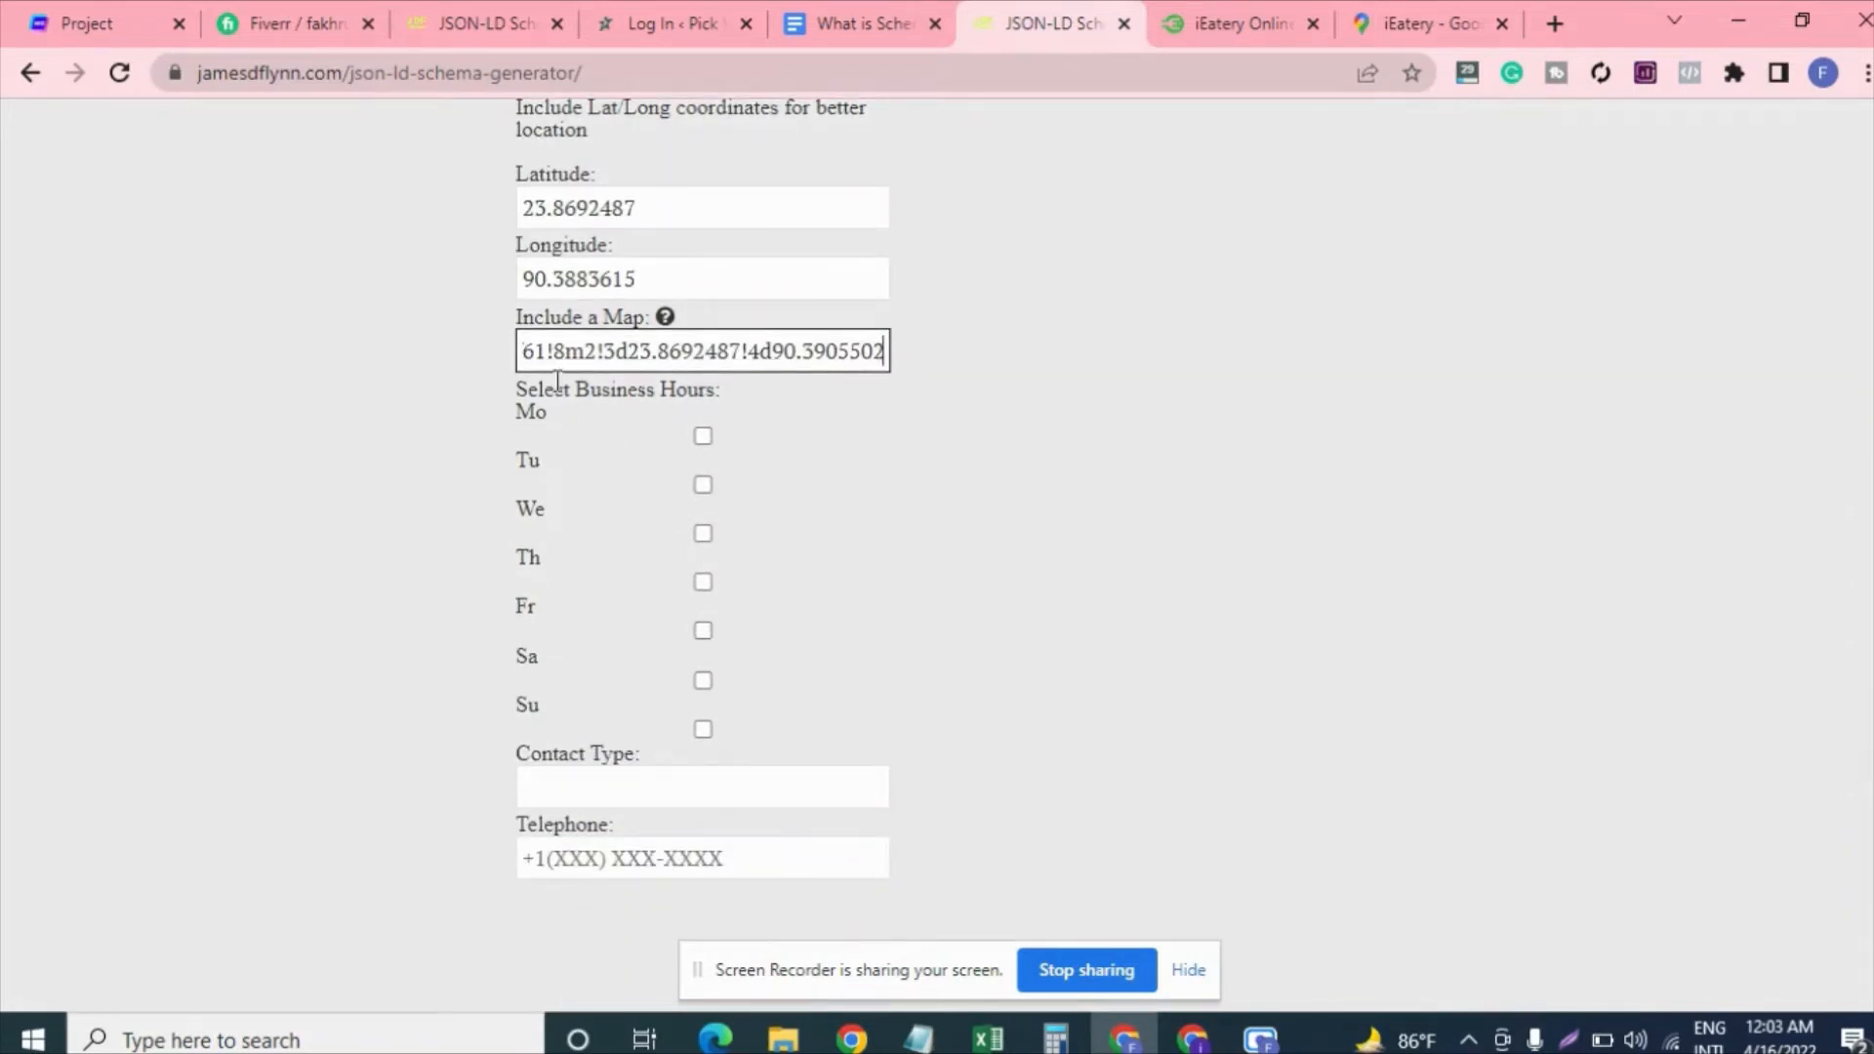
left_click(703, 437)
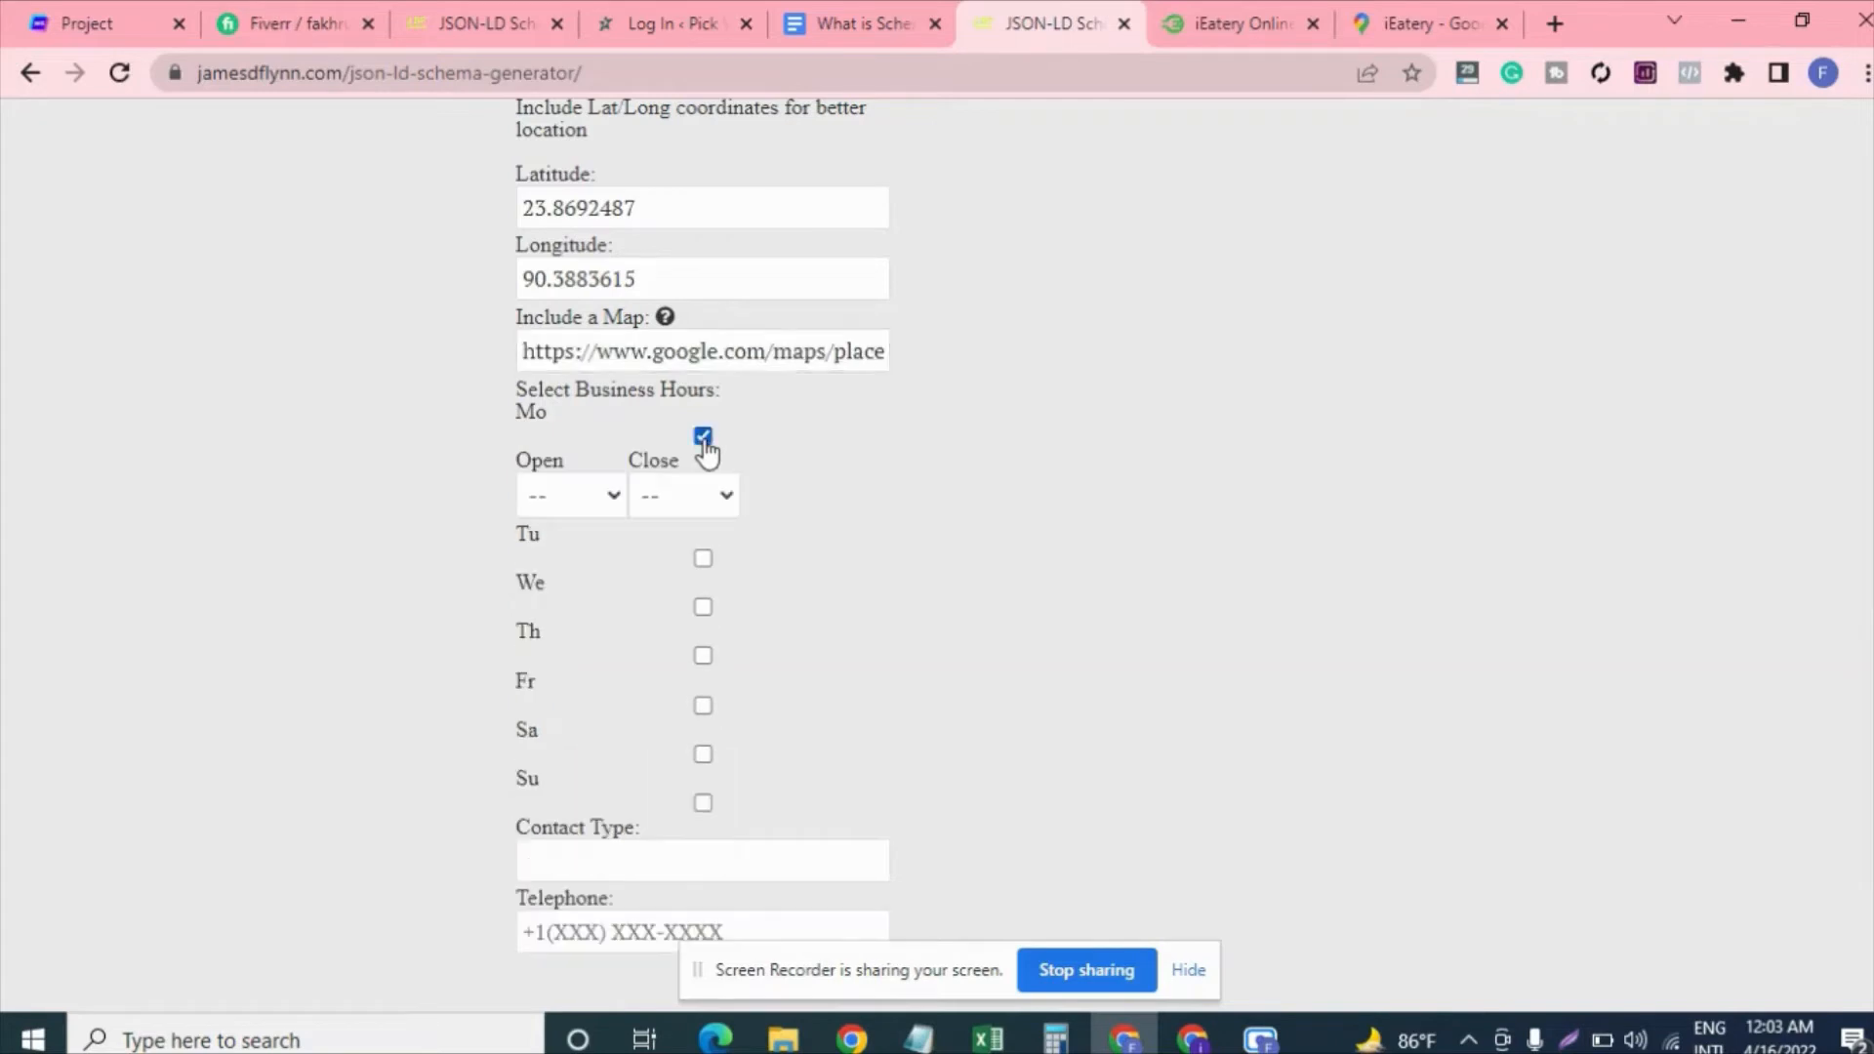
left_click(703, 558)
left_click(702, 680)
scroll(709, 701, "down", 3)
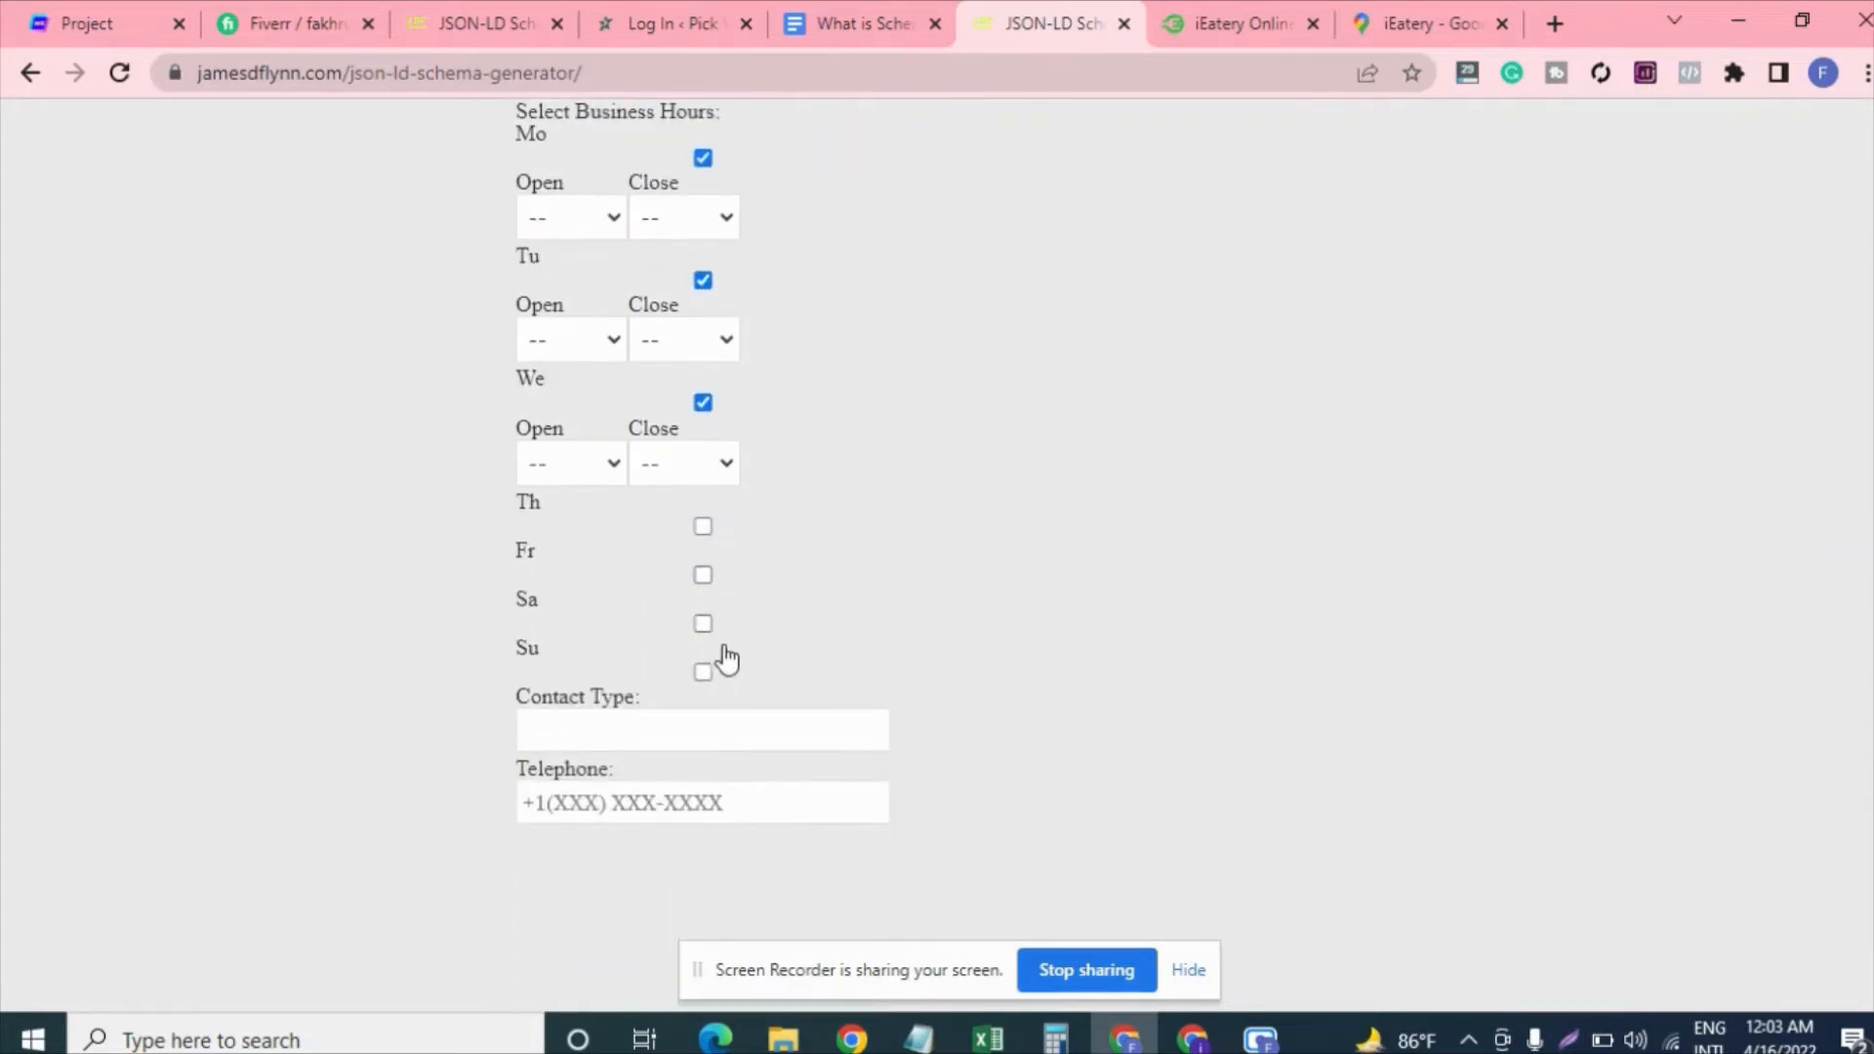
left_click(704, 528)
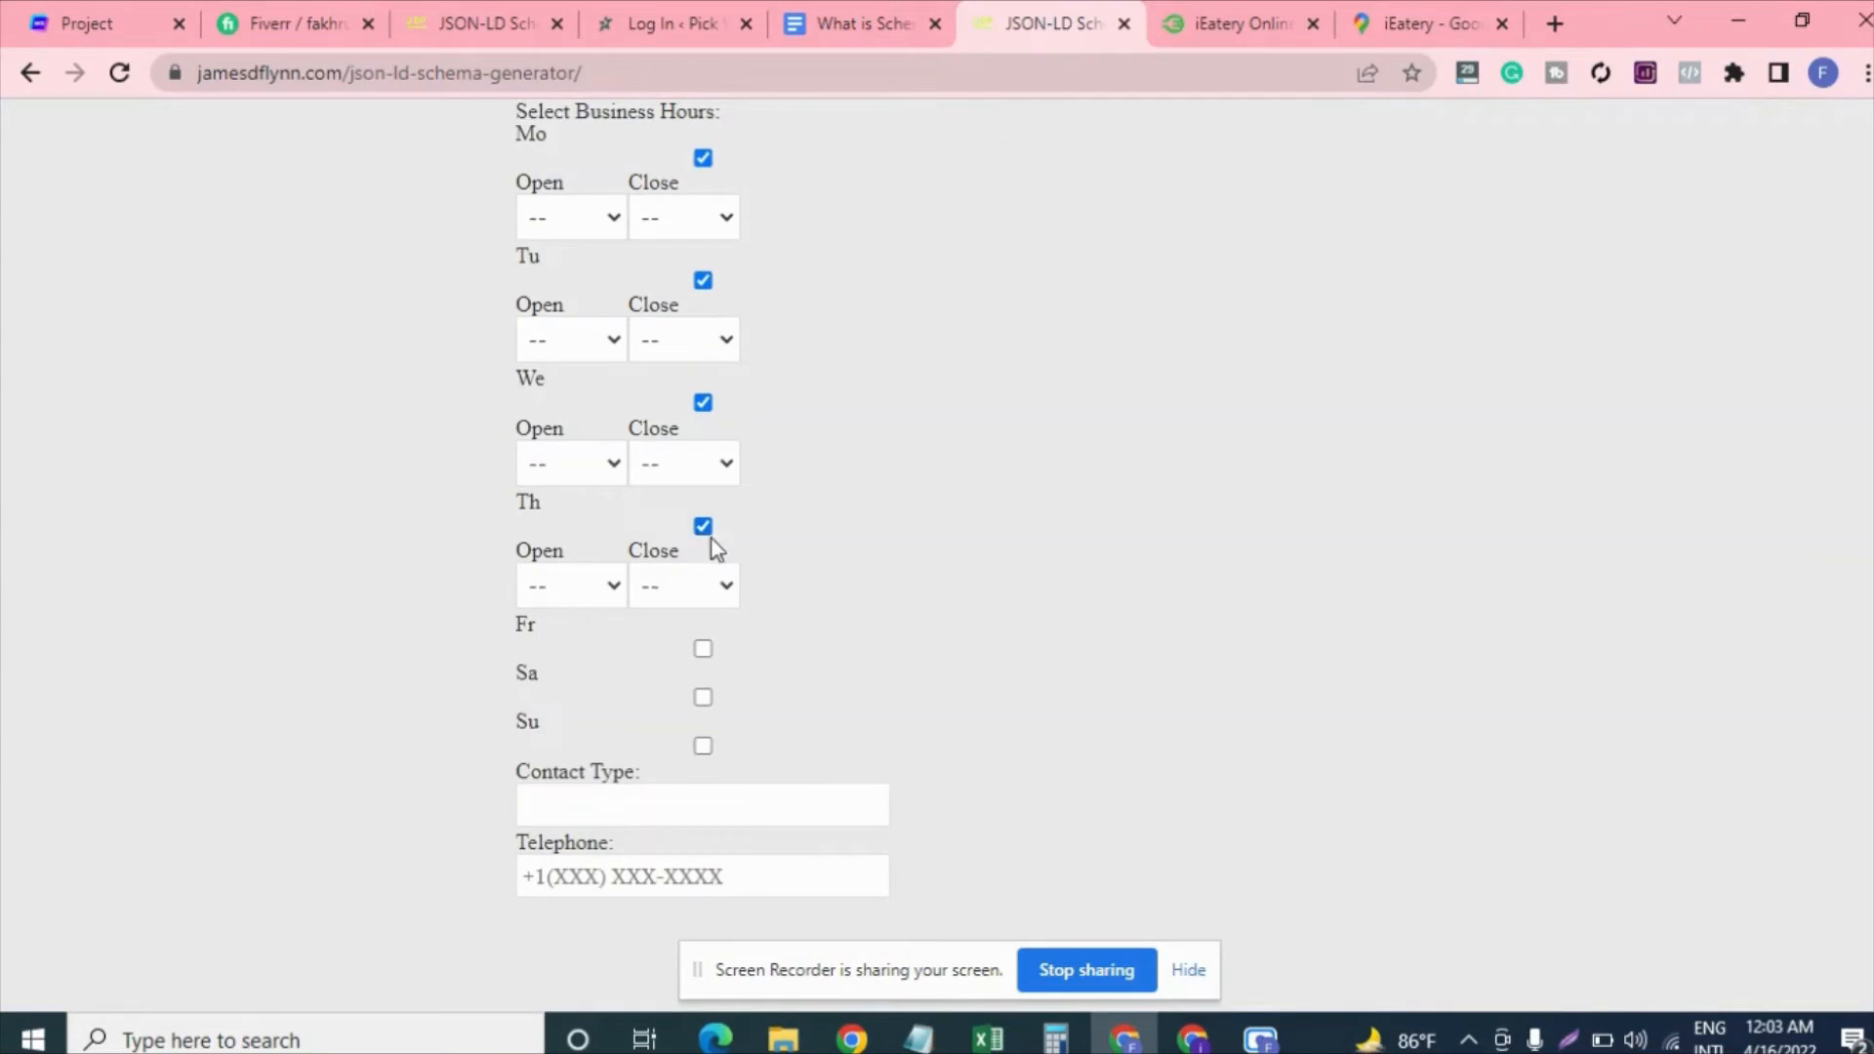
left_click(703, 646)
left_click(702, 774)
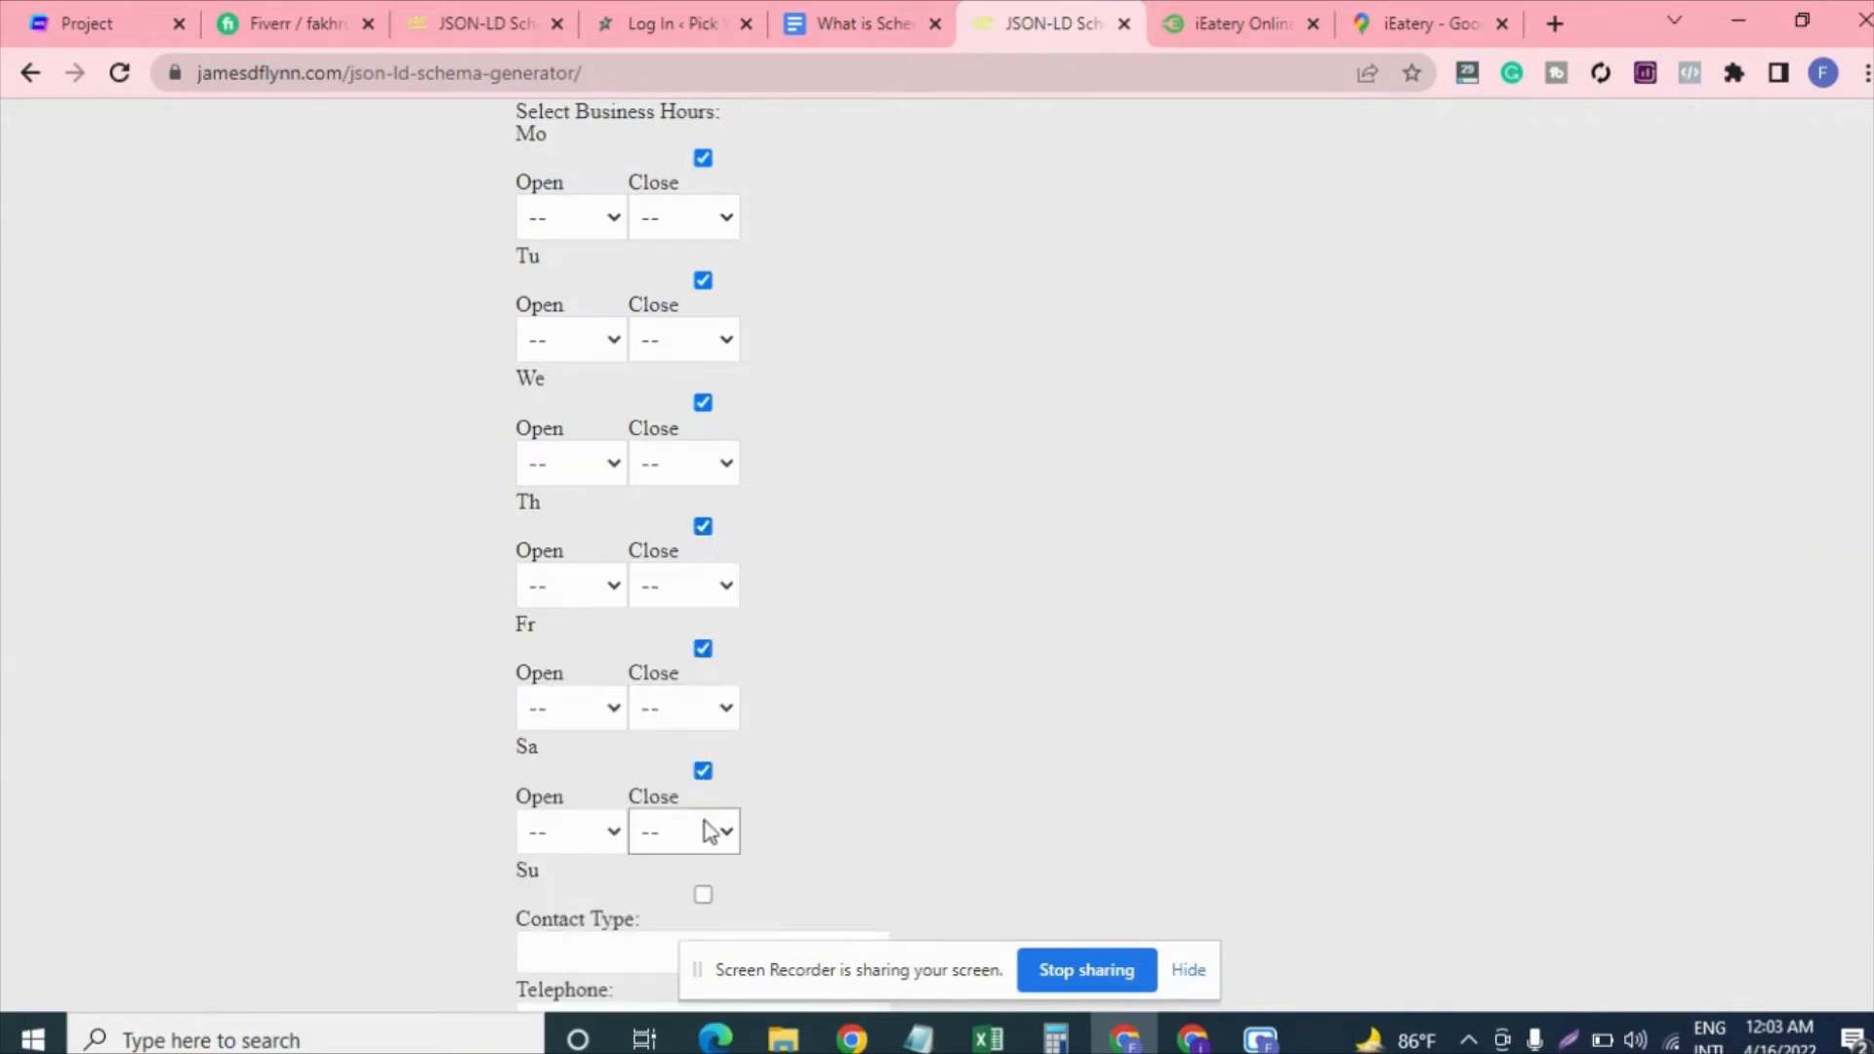
left_click(702, 898)
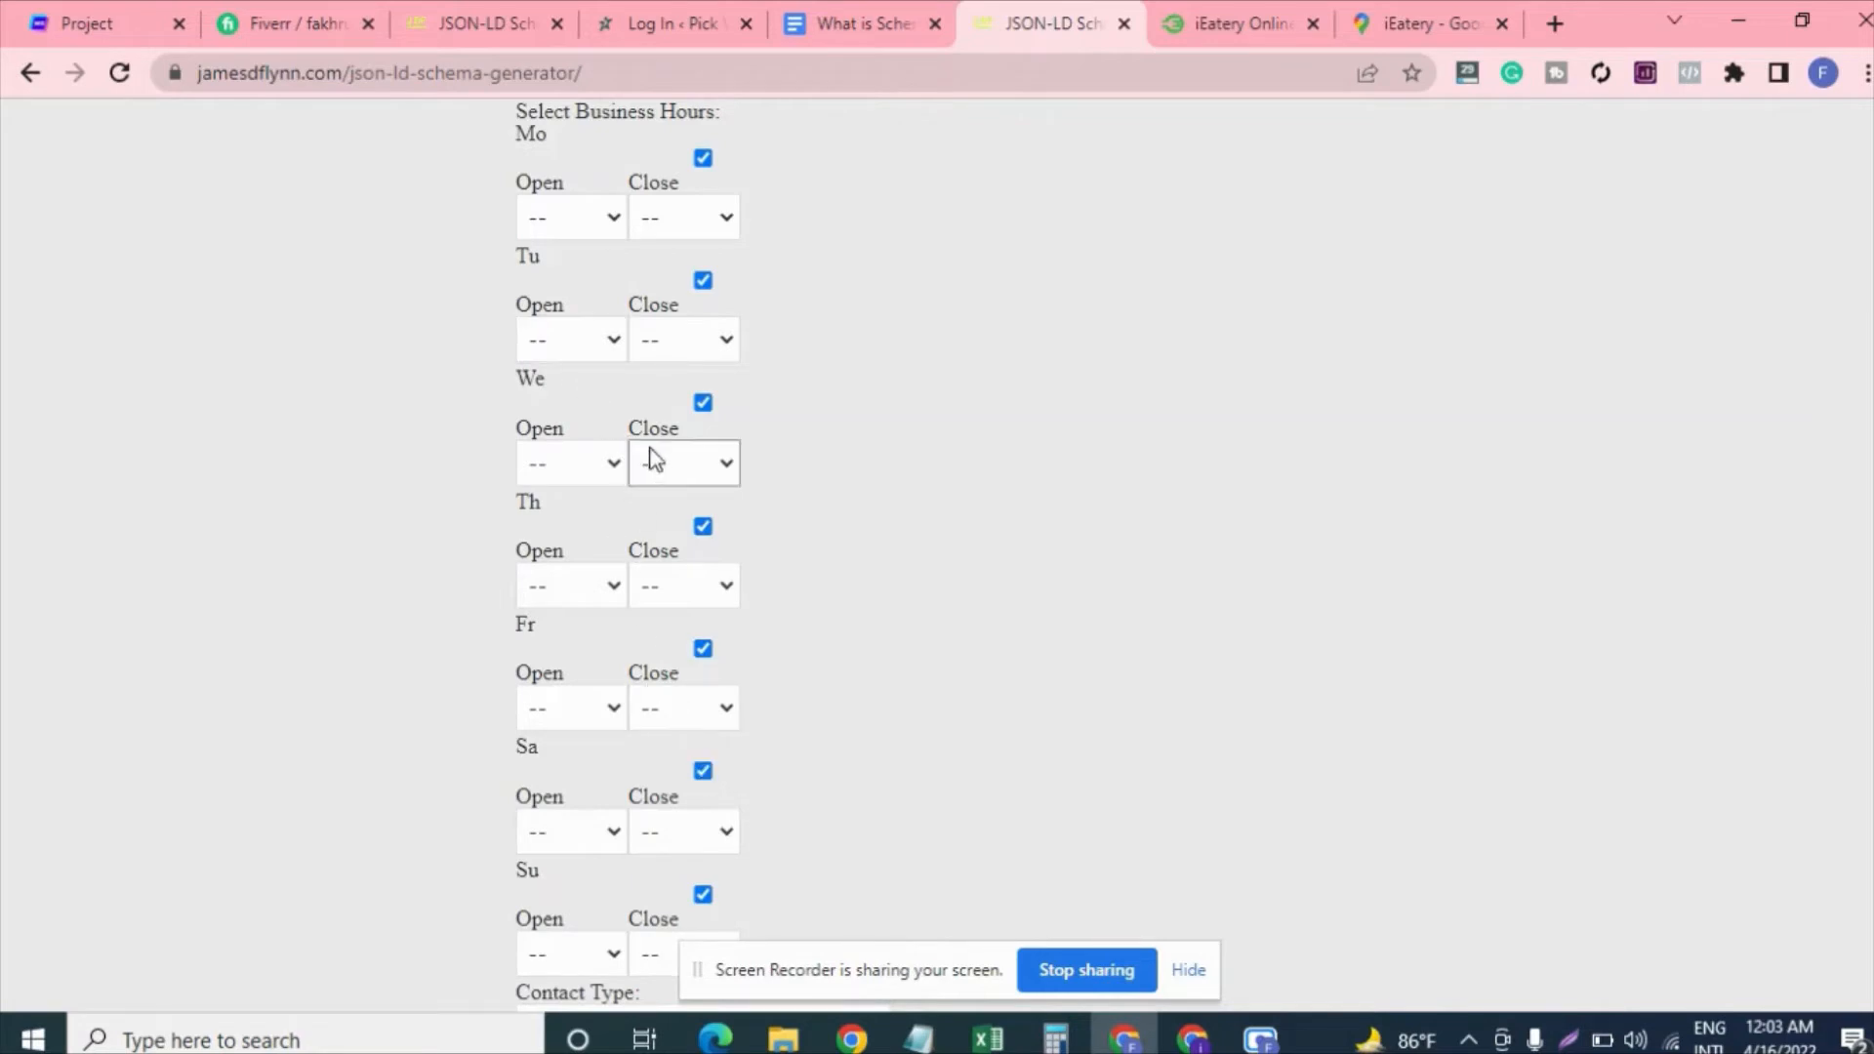
scroll(619, 371, "down", 7)
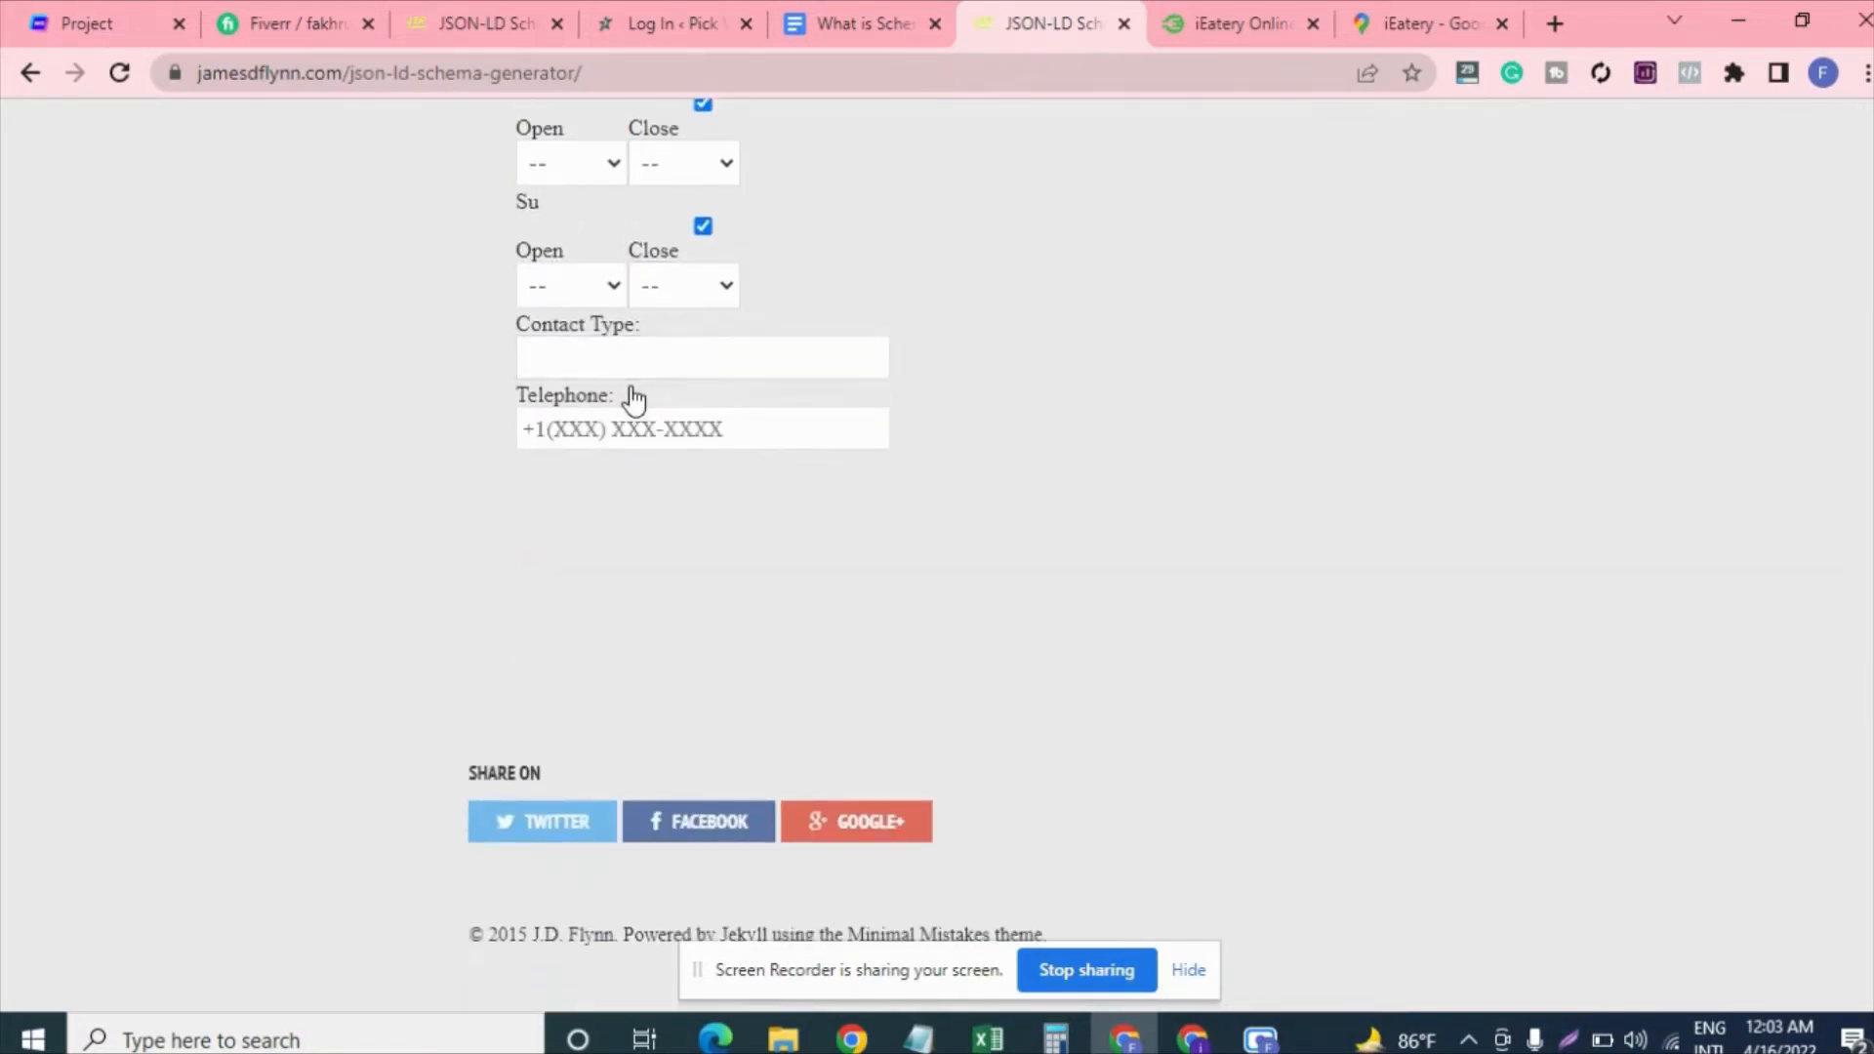
- Set the Contact Type to Customer Service and fill in Telephone with the phone number copied from iEatery's Google Maps listing
left_click(615, 361)
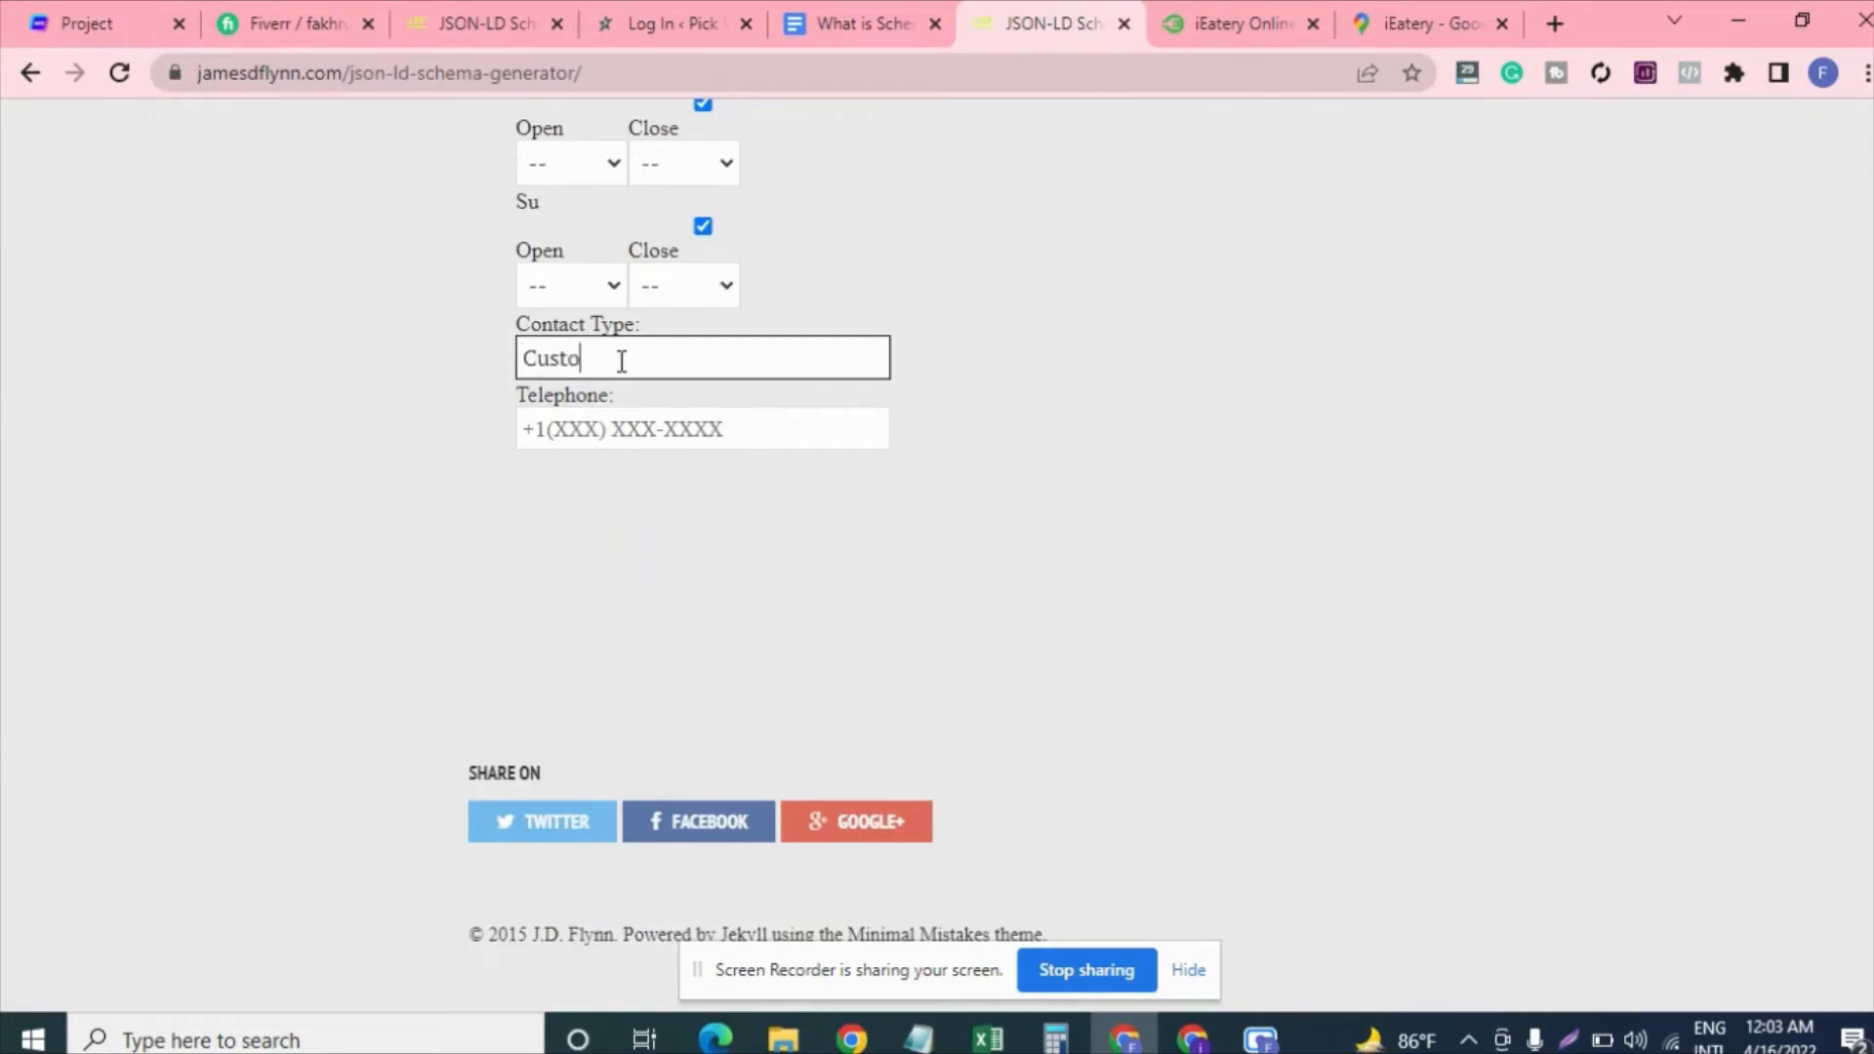
type("mer Service")
left_click(1396, 15)
scroll(246, 659, "down", 4)
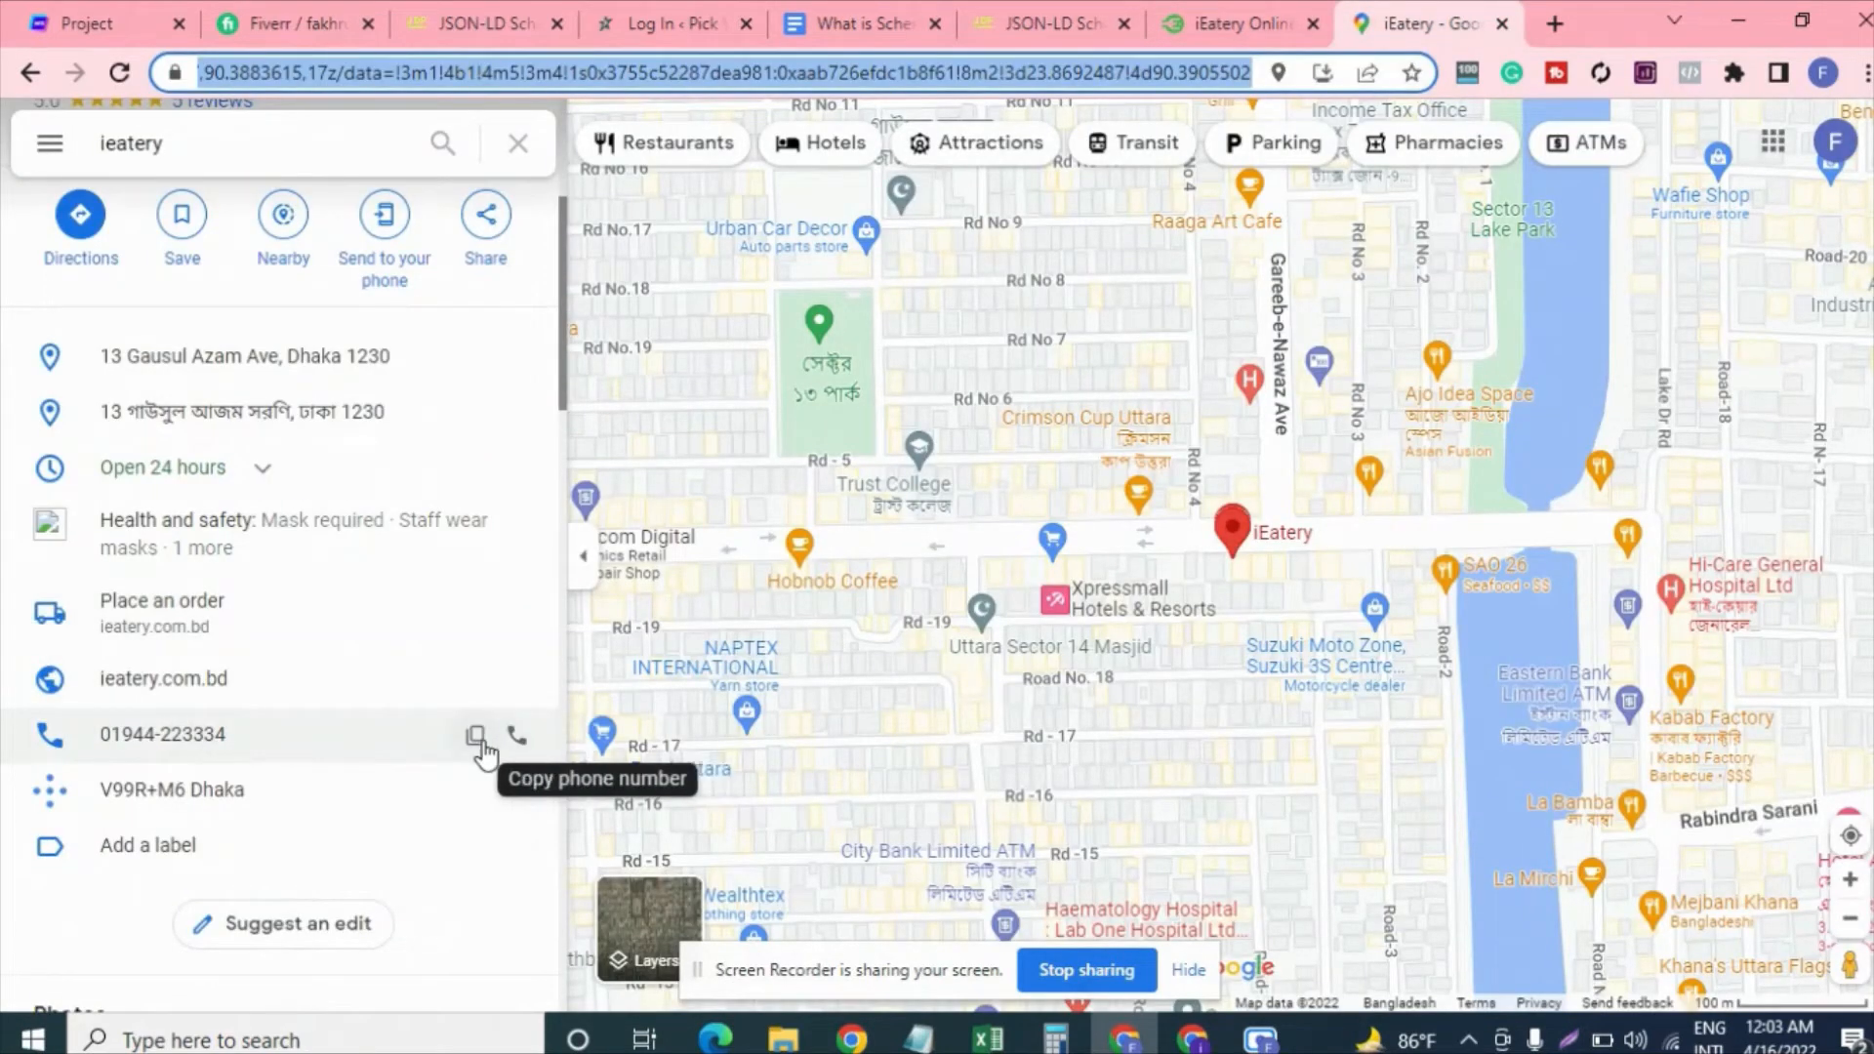
left_click(474, 734)
left_click(1000, 41)
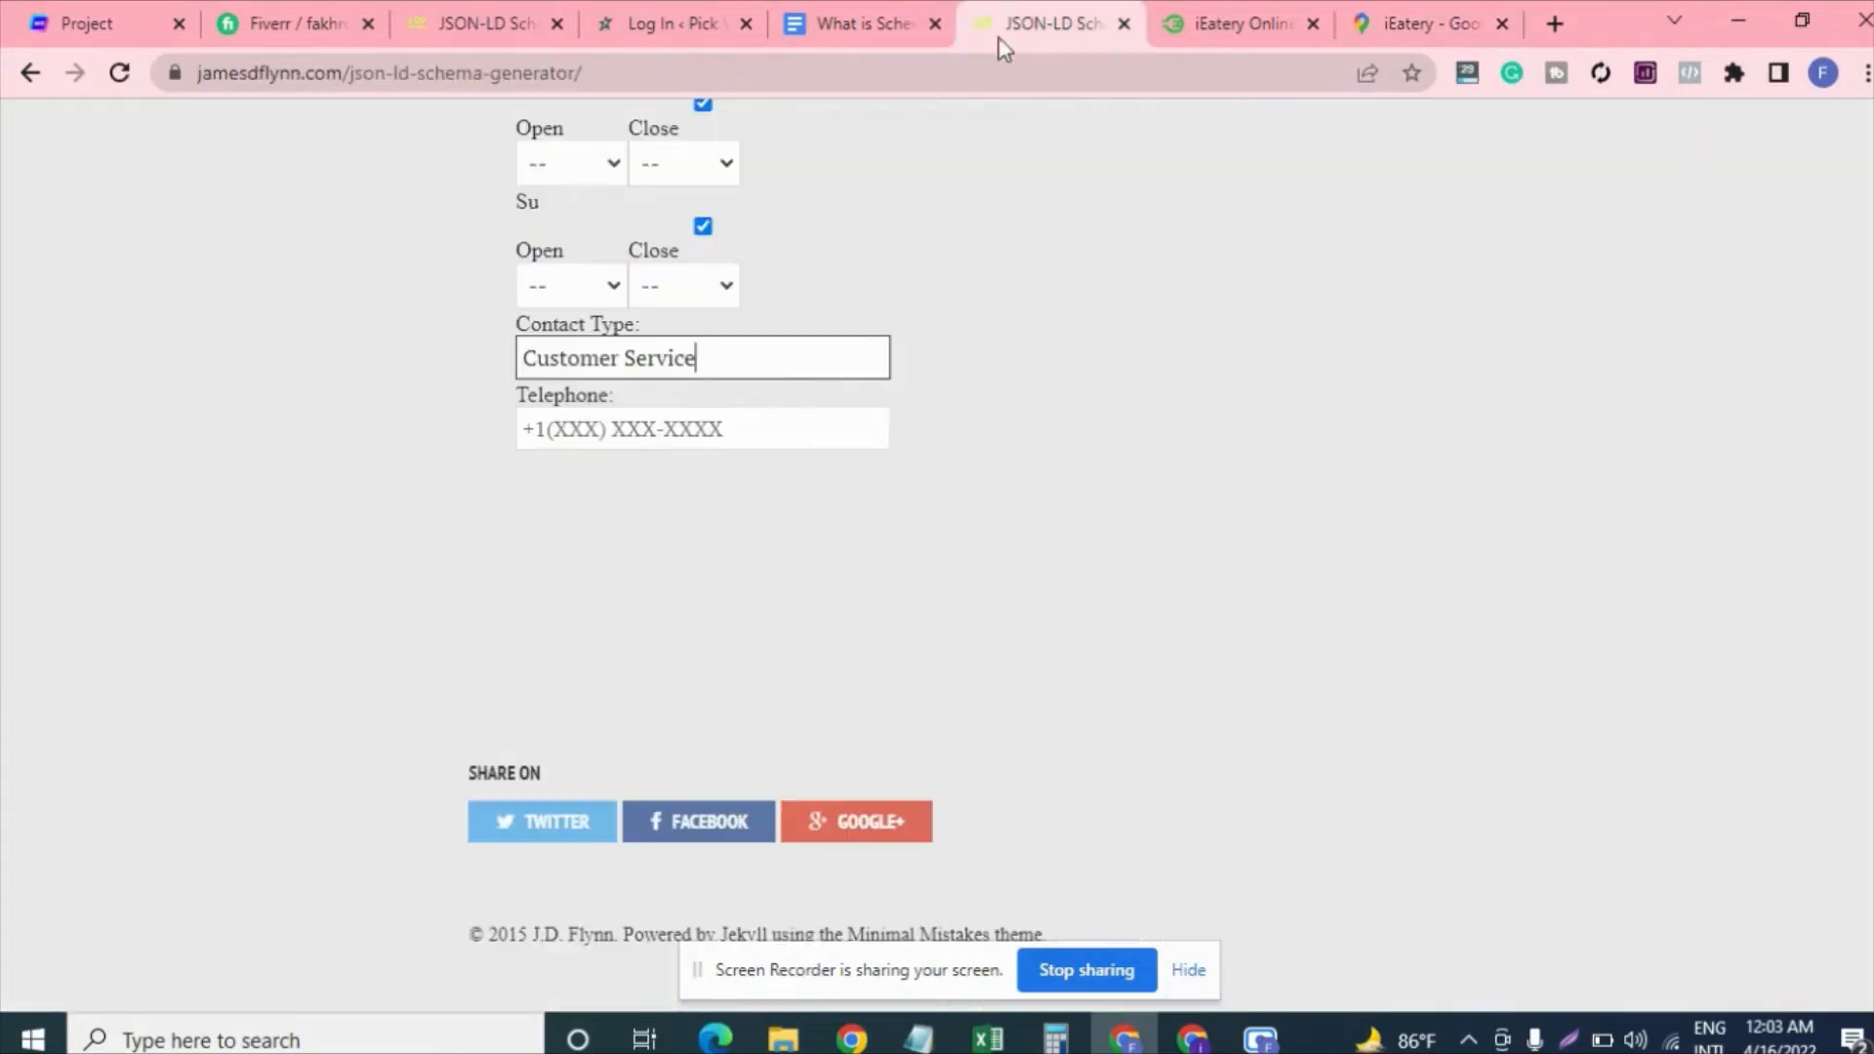
left_click(759, 422)
key("ctrl+v")
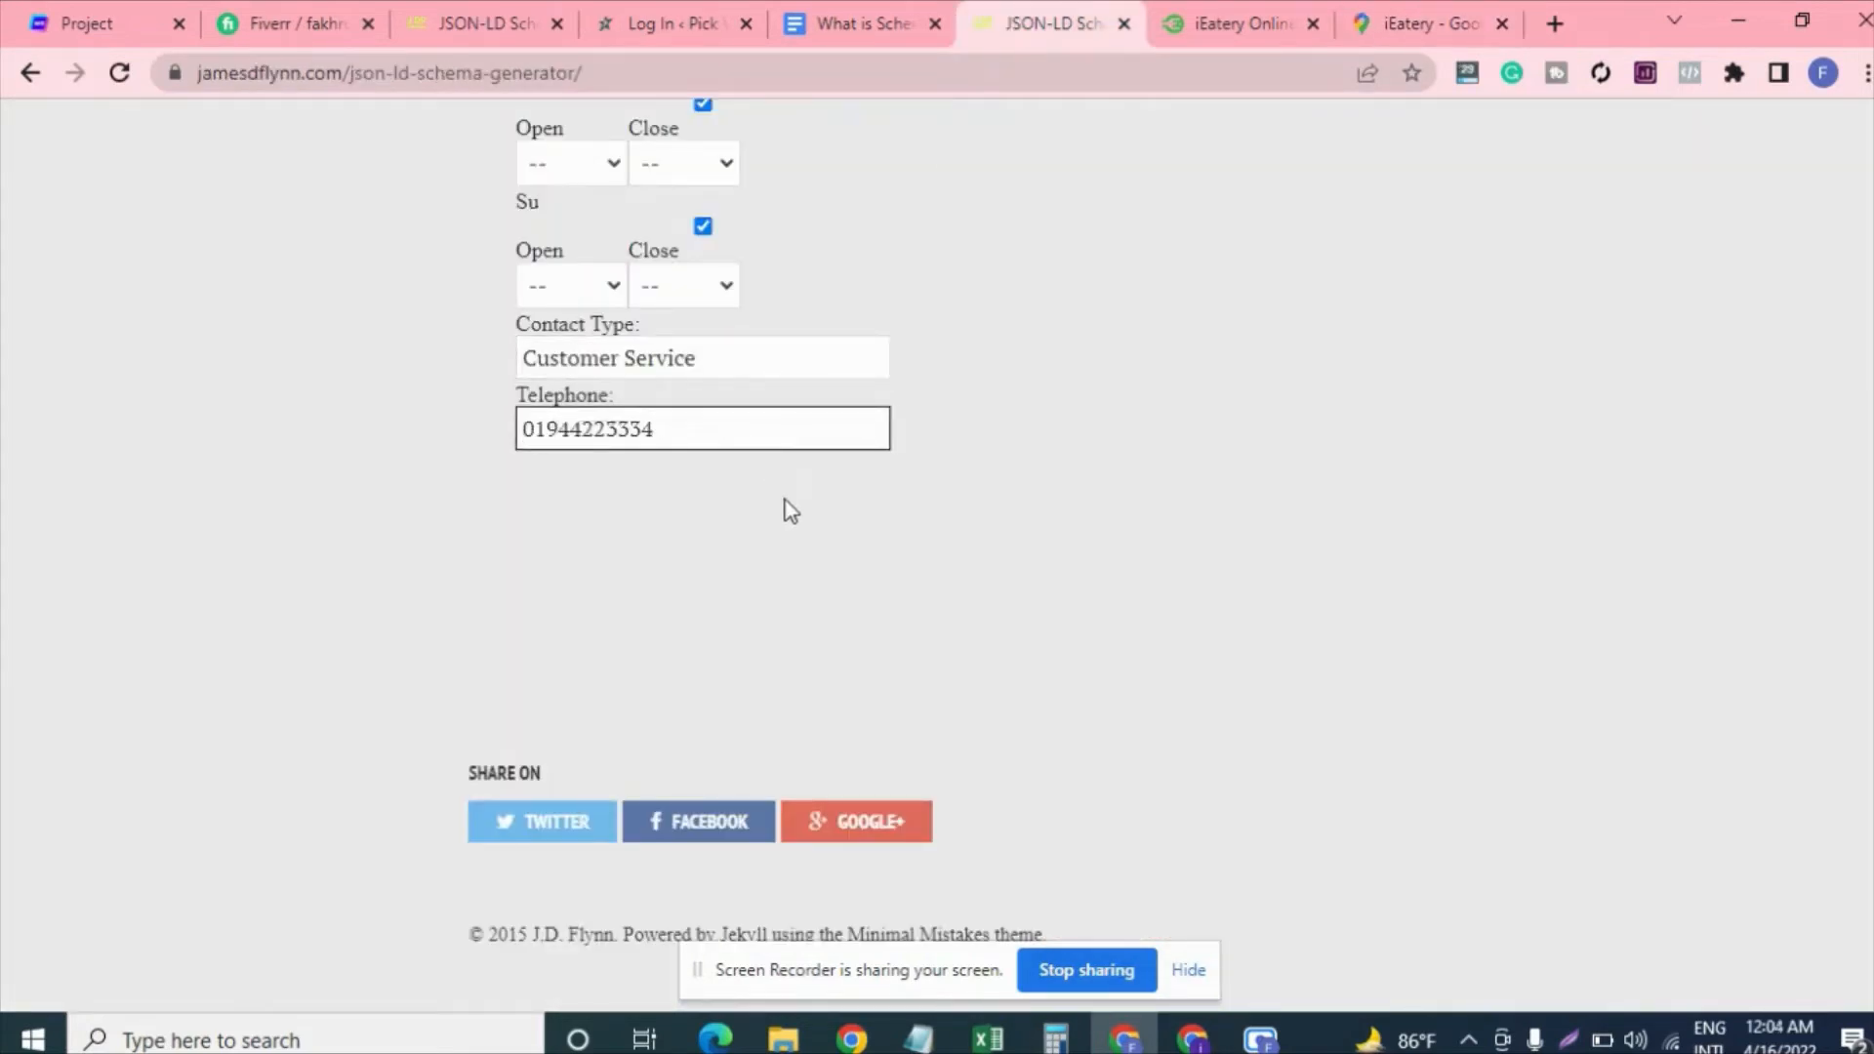
- Review the completed form fields and read through the generated JSON-LD markup from start to end
scroll(789, 507, "up", 7)
scroll(789, 508, "down", 4)
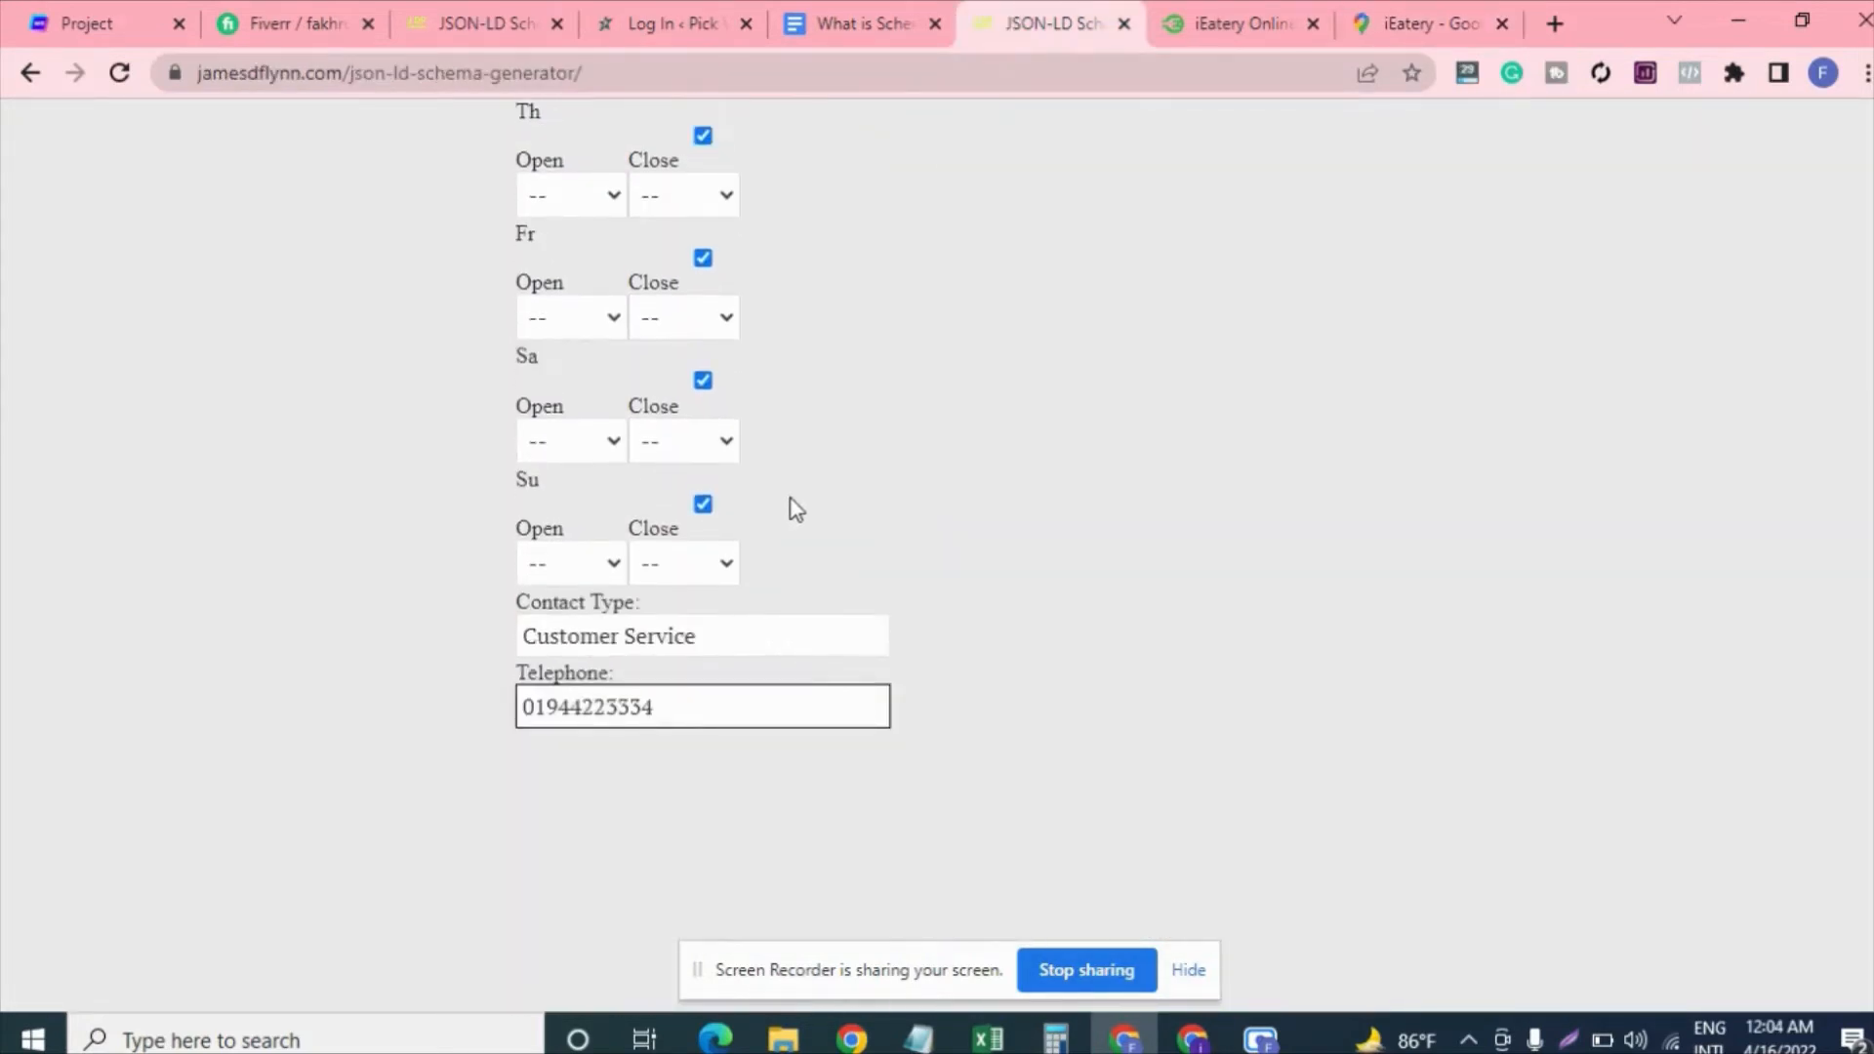
scroll(810, 508, "up", 7)
scroll(813, 507, "up", 10)
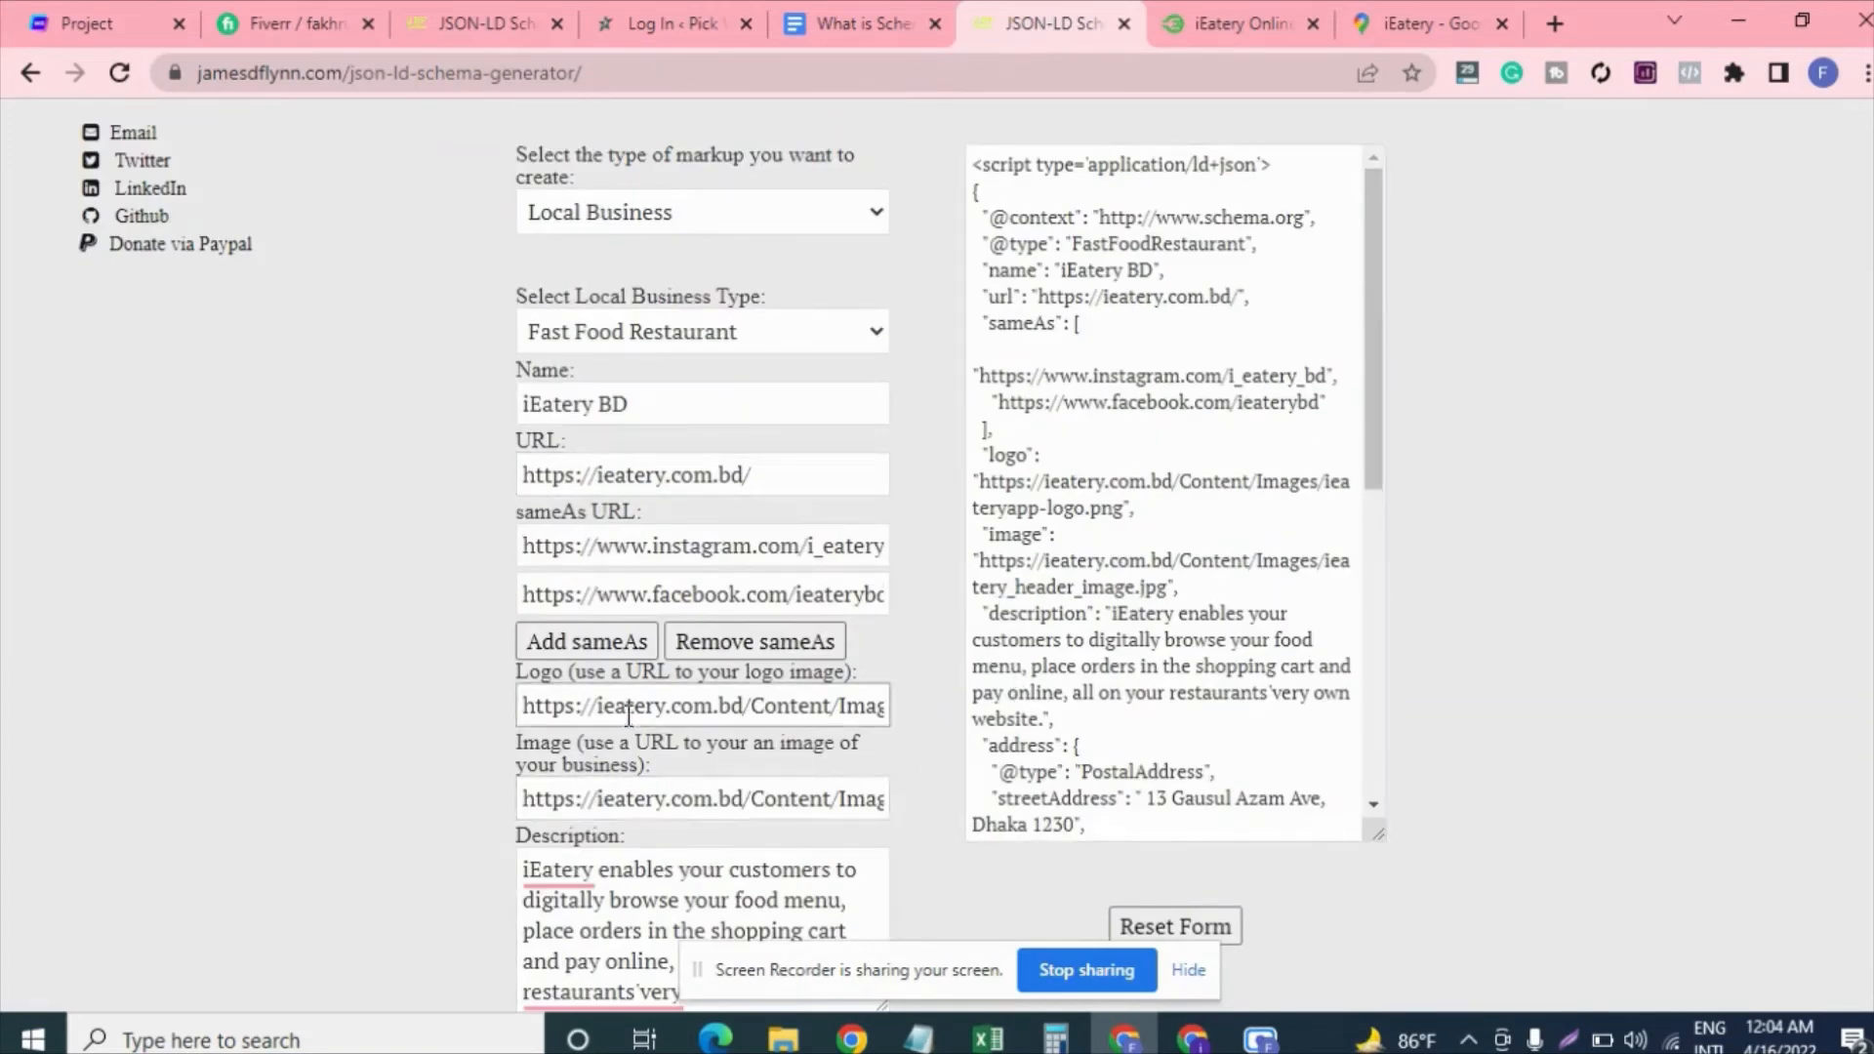
scroll(628, 715, "up", 2)
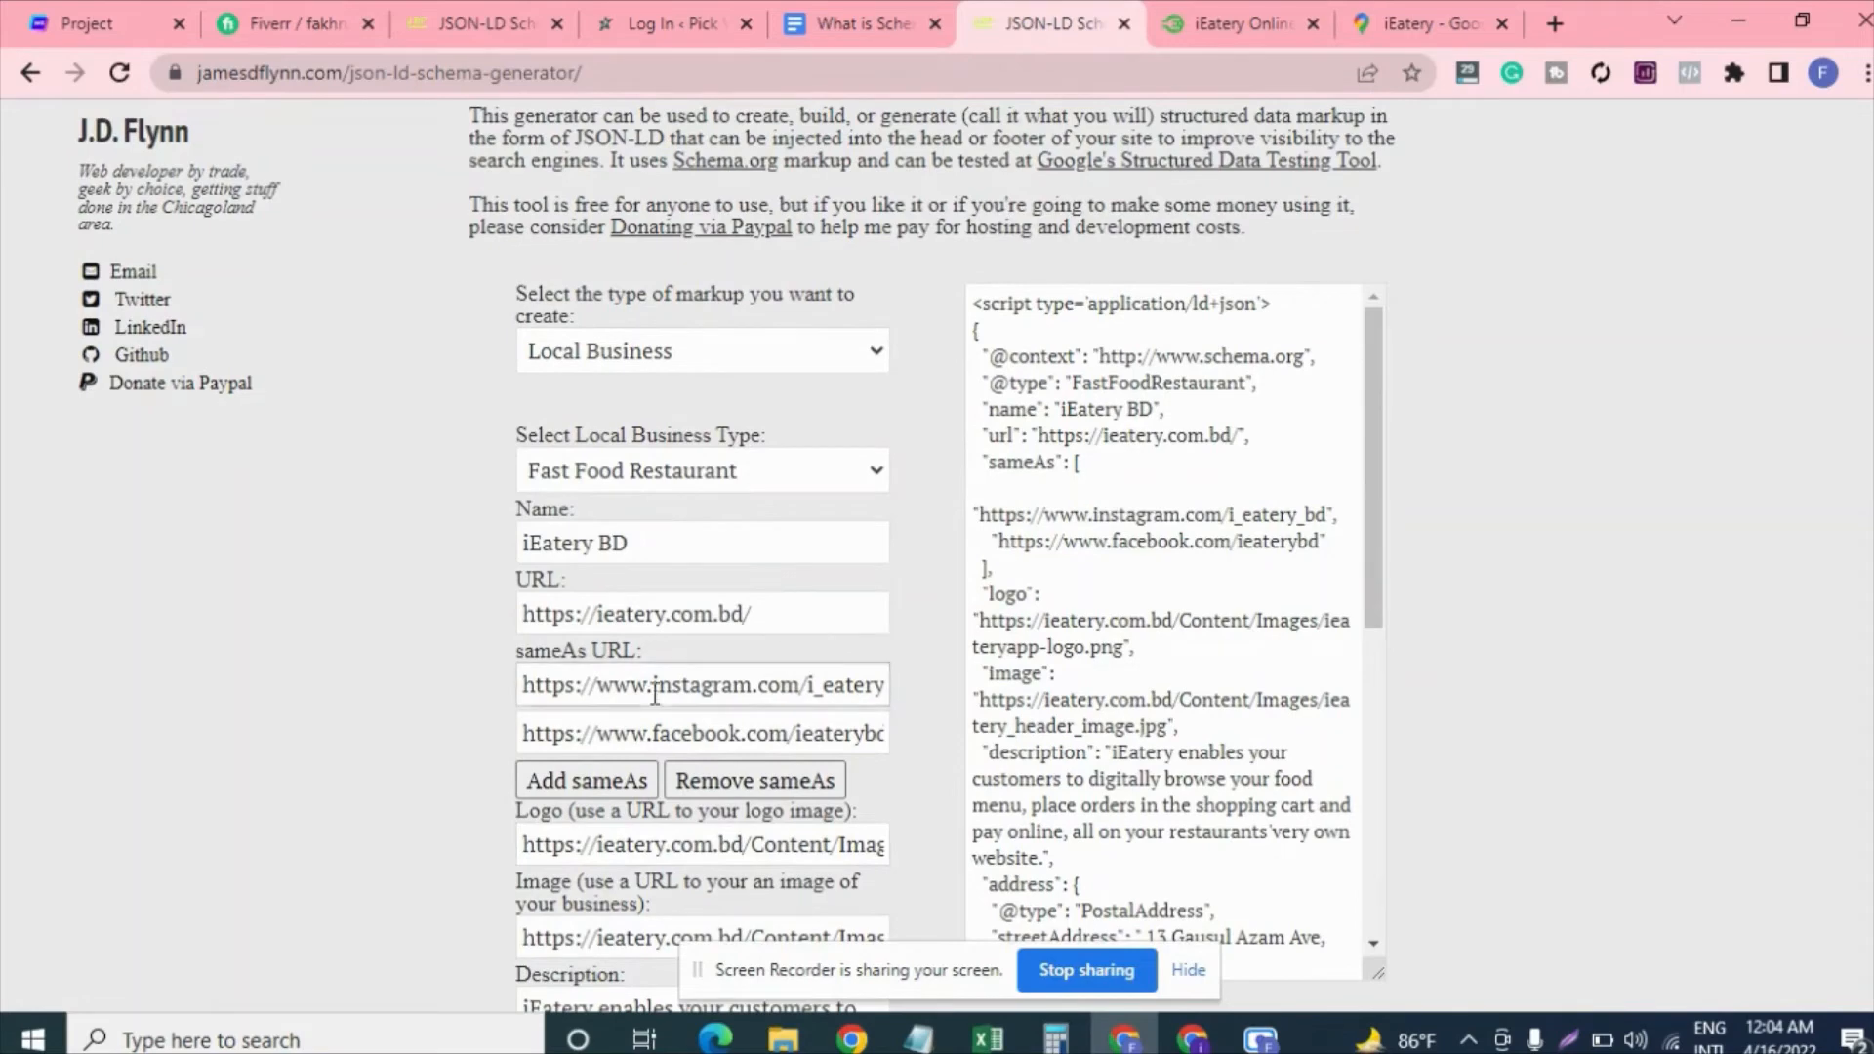
scroll(1144, 660, "down", 6)
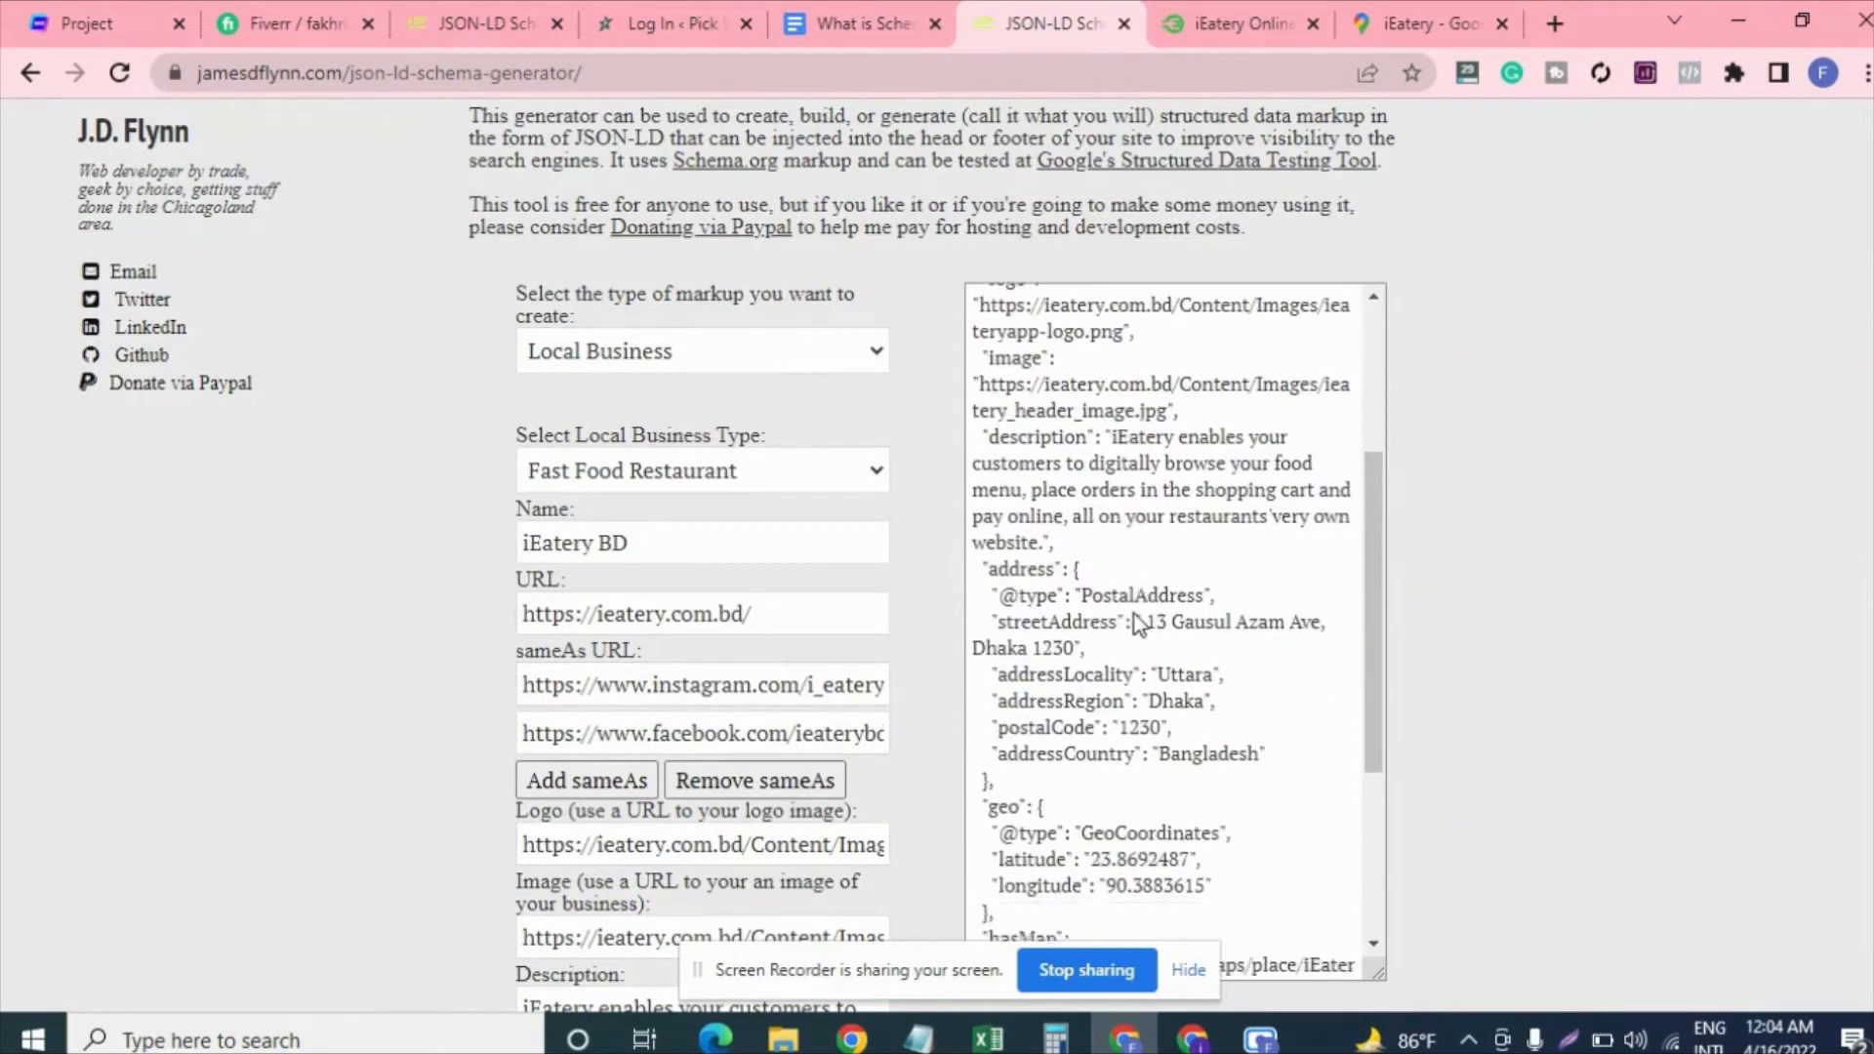
scroll(1144, 660, "down", 1)
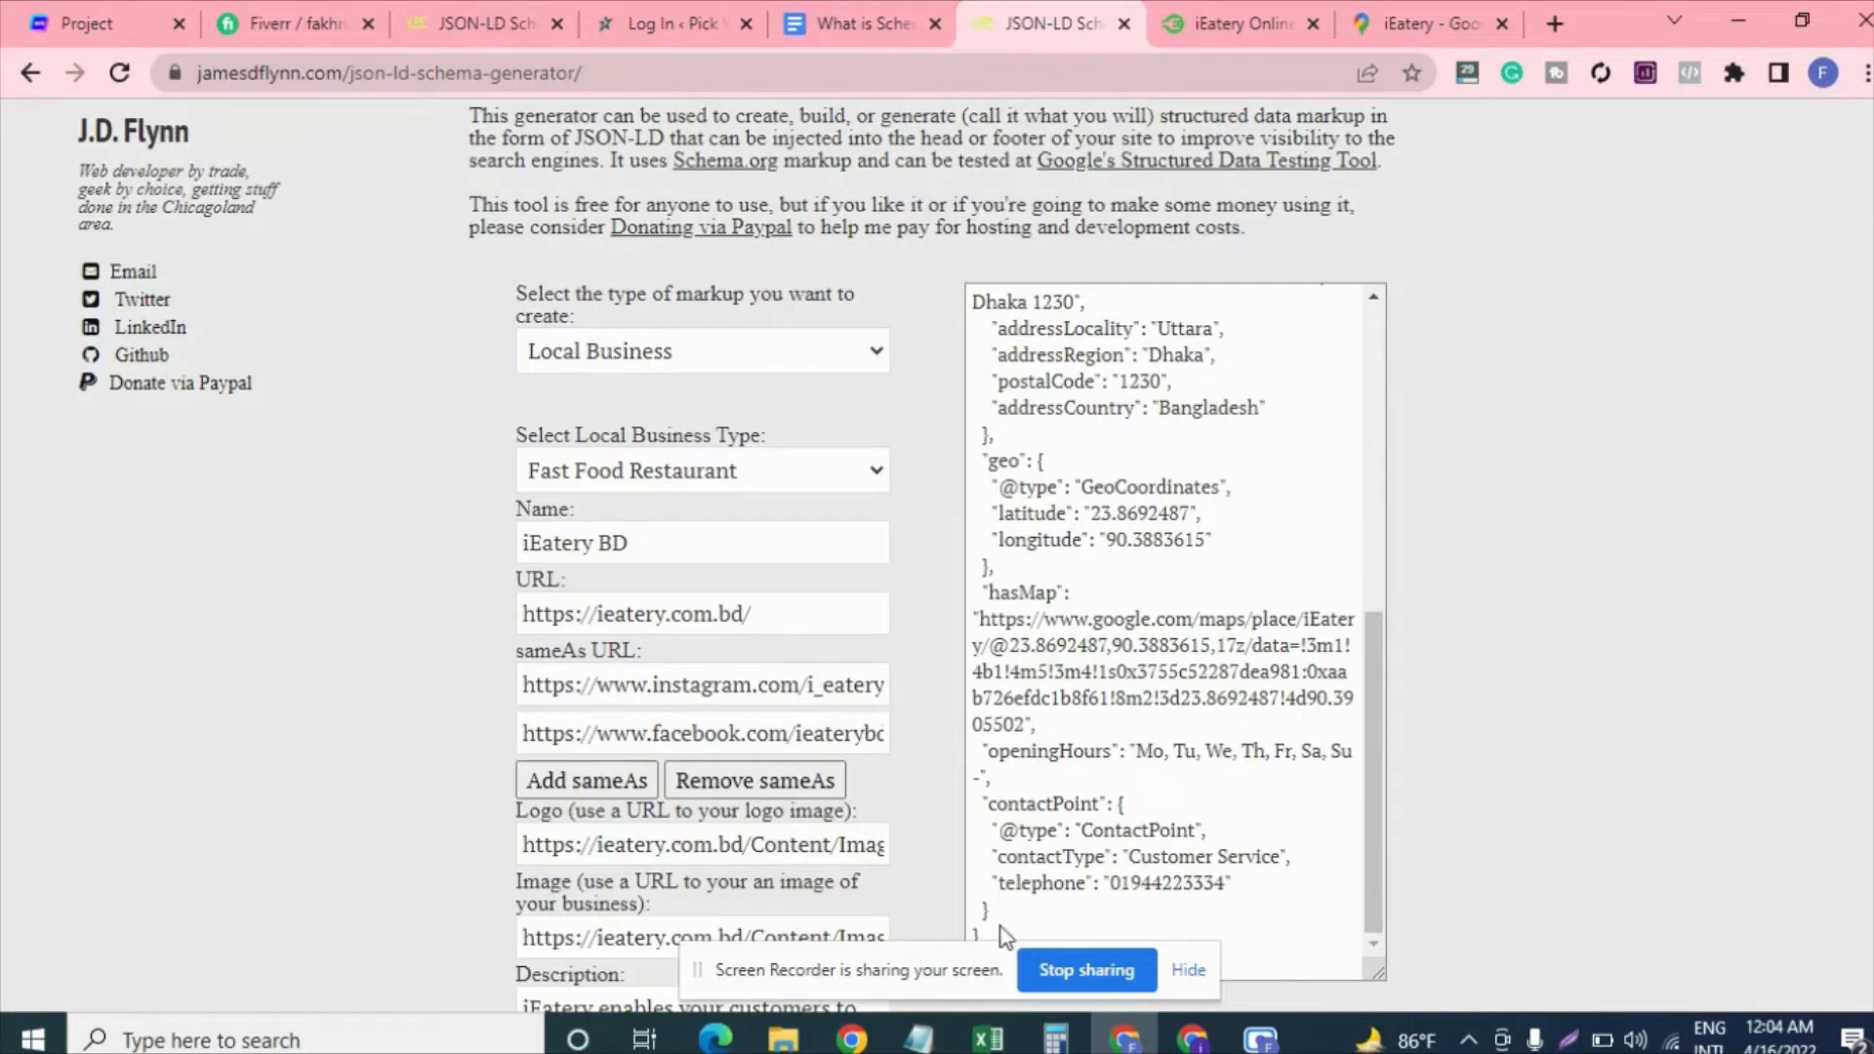
scroll(1054, 506, "up", 7)
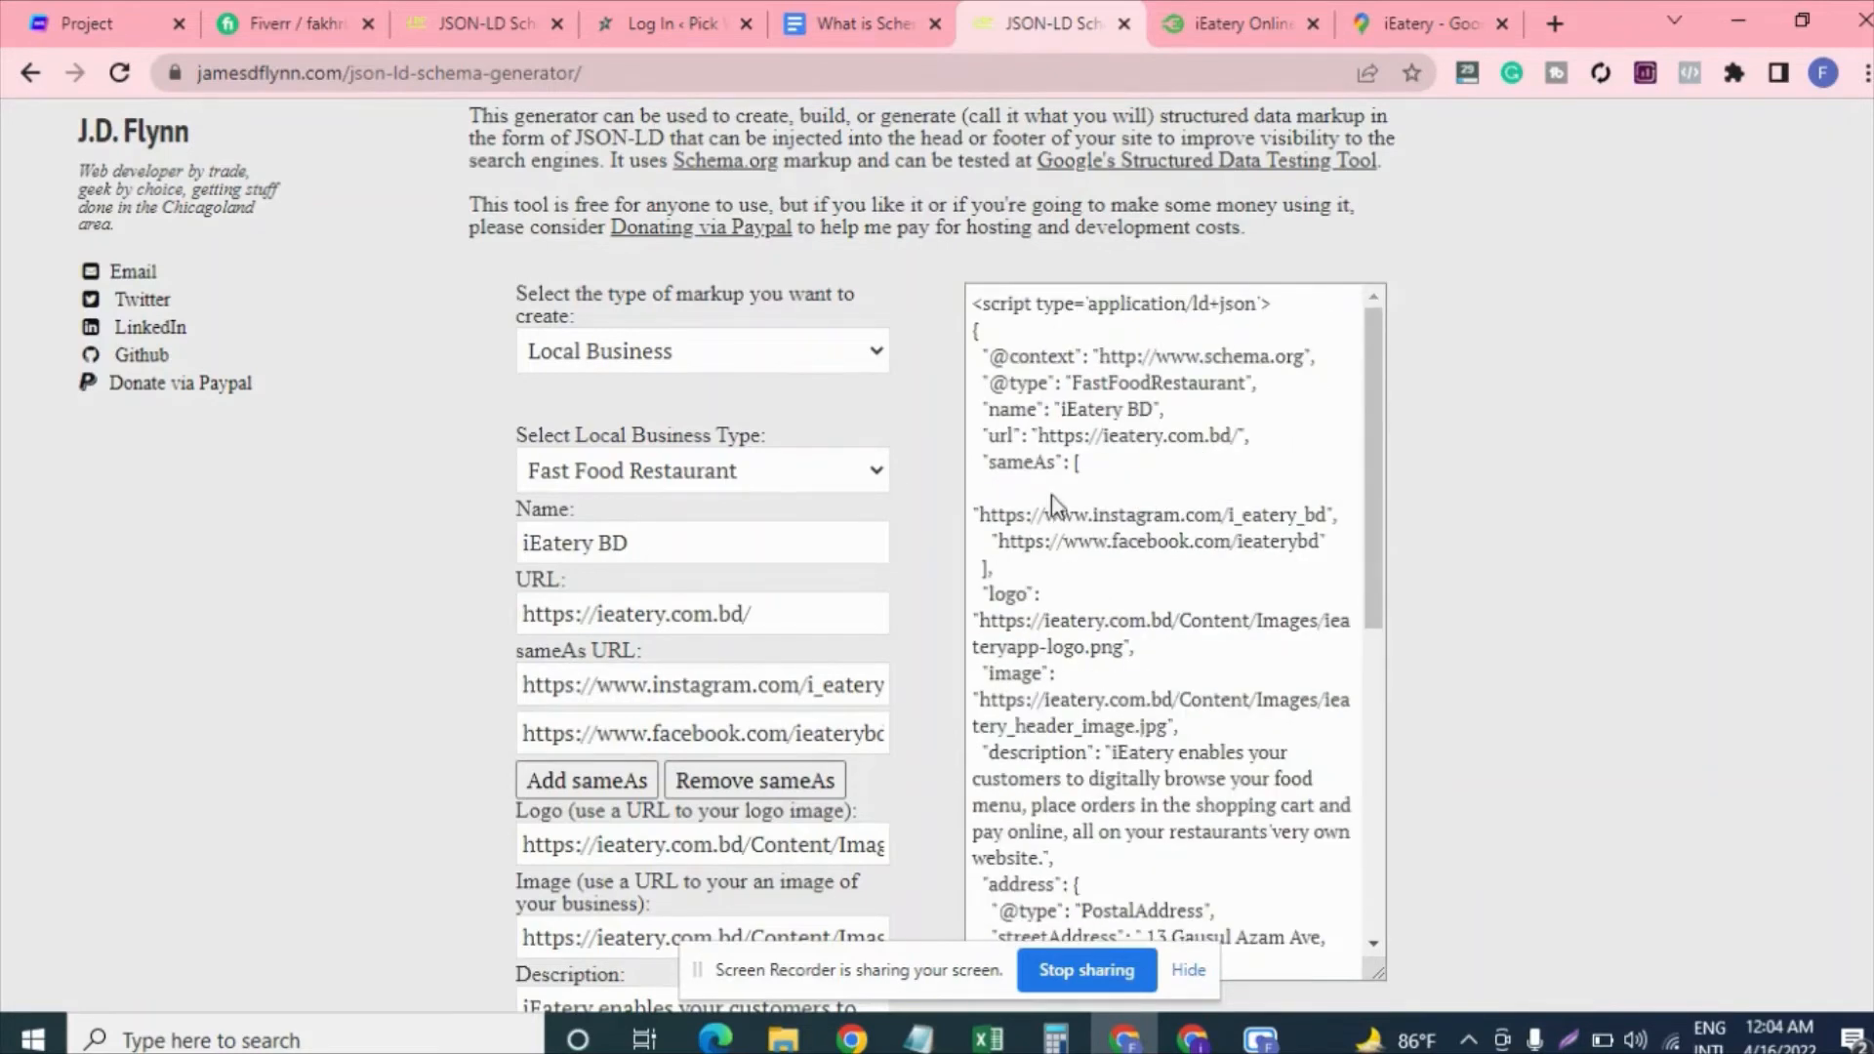
- Copy the entire generated JSON-LD script, from the opening script tag to the closing one
scroll(1054, 506, "up", 4)
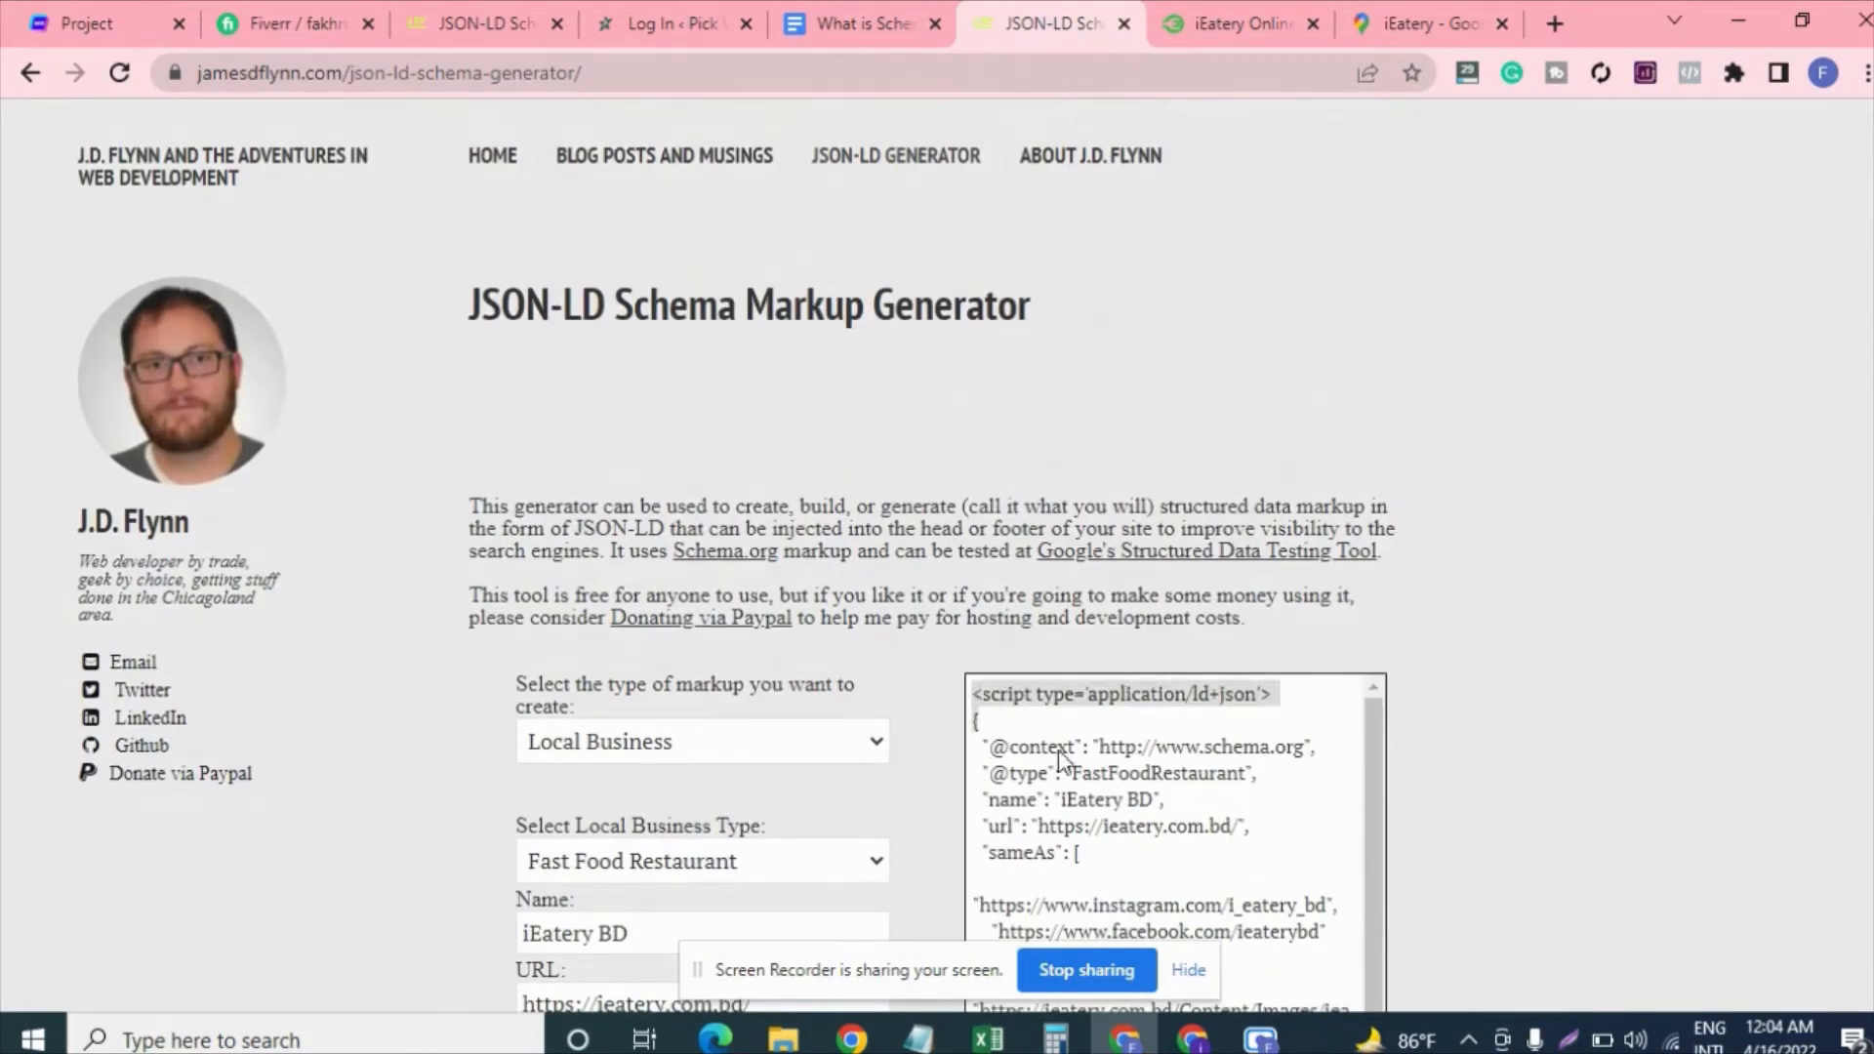
left_click_drag(1062, 756, 1288, 903)
key("ctrl+c")
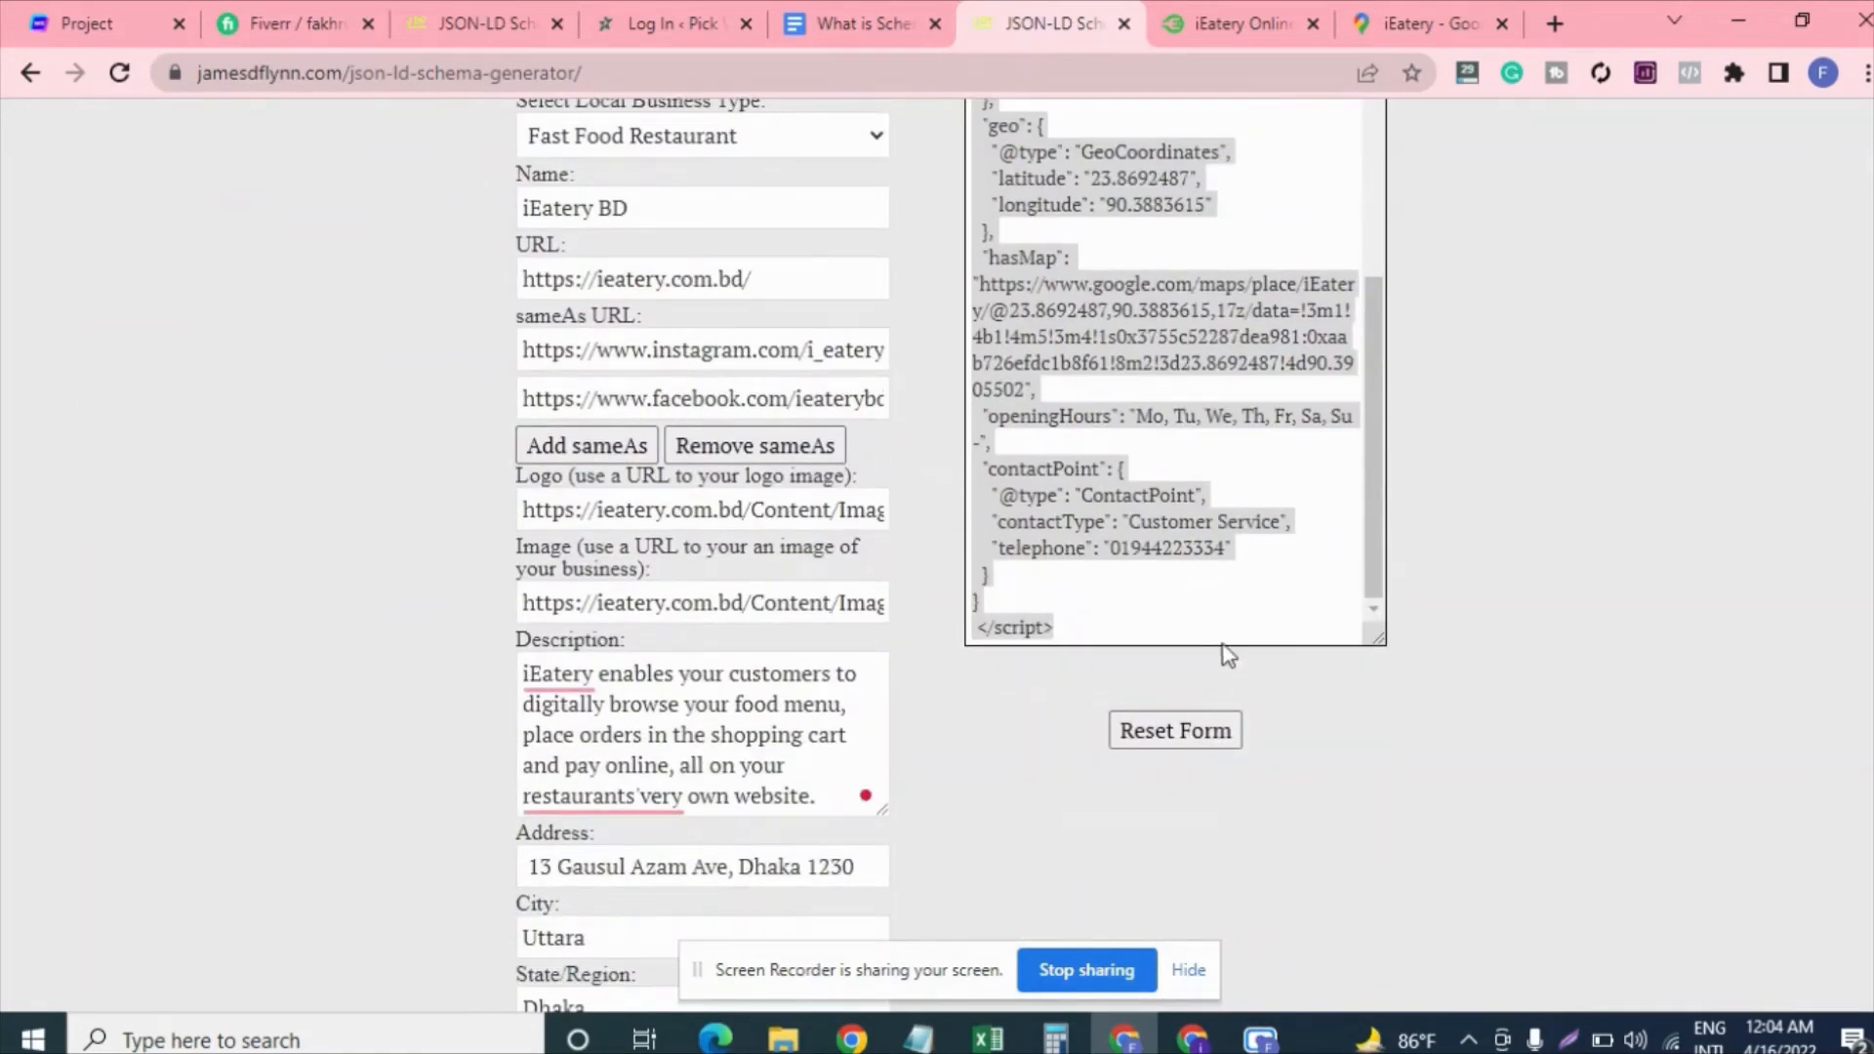
left_click(1082, 532)
scroll(1078, 532, "up", 14)
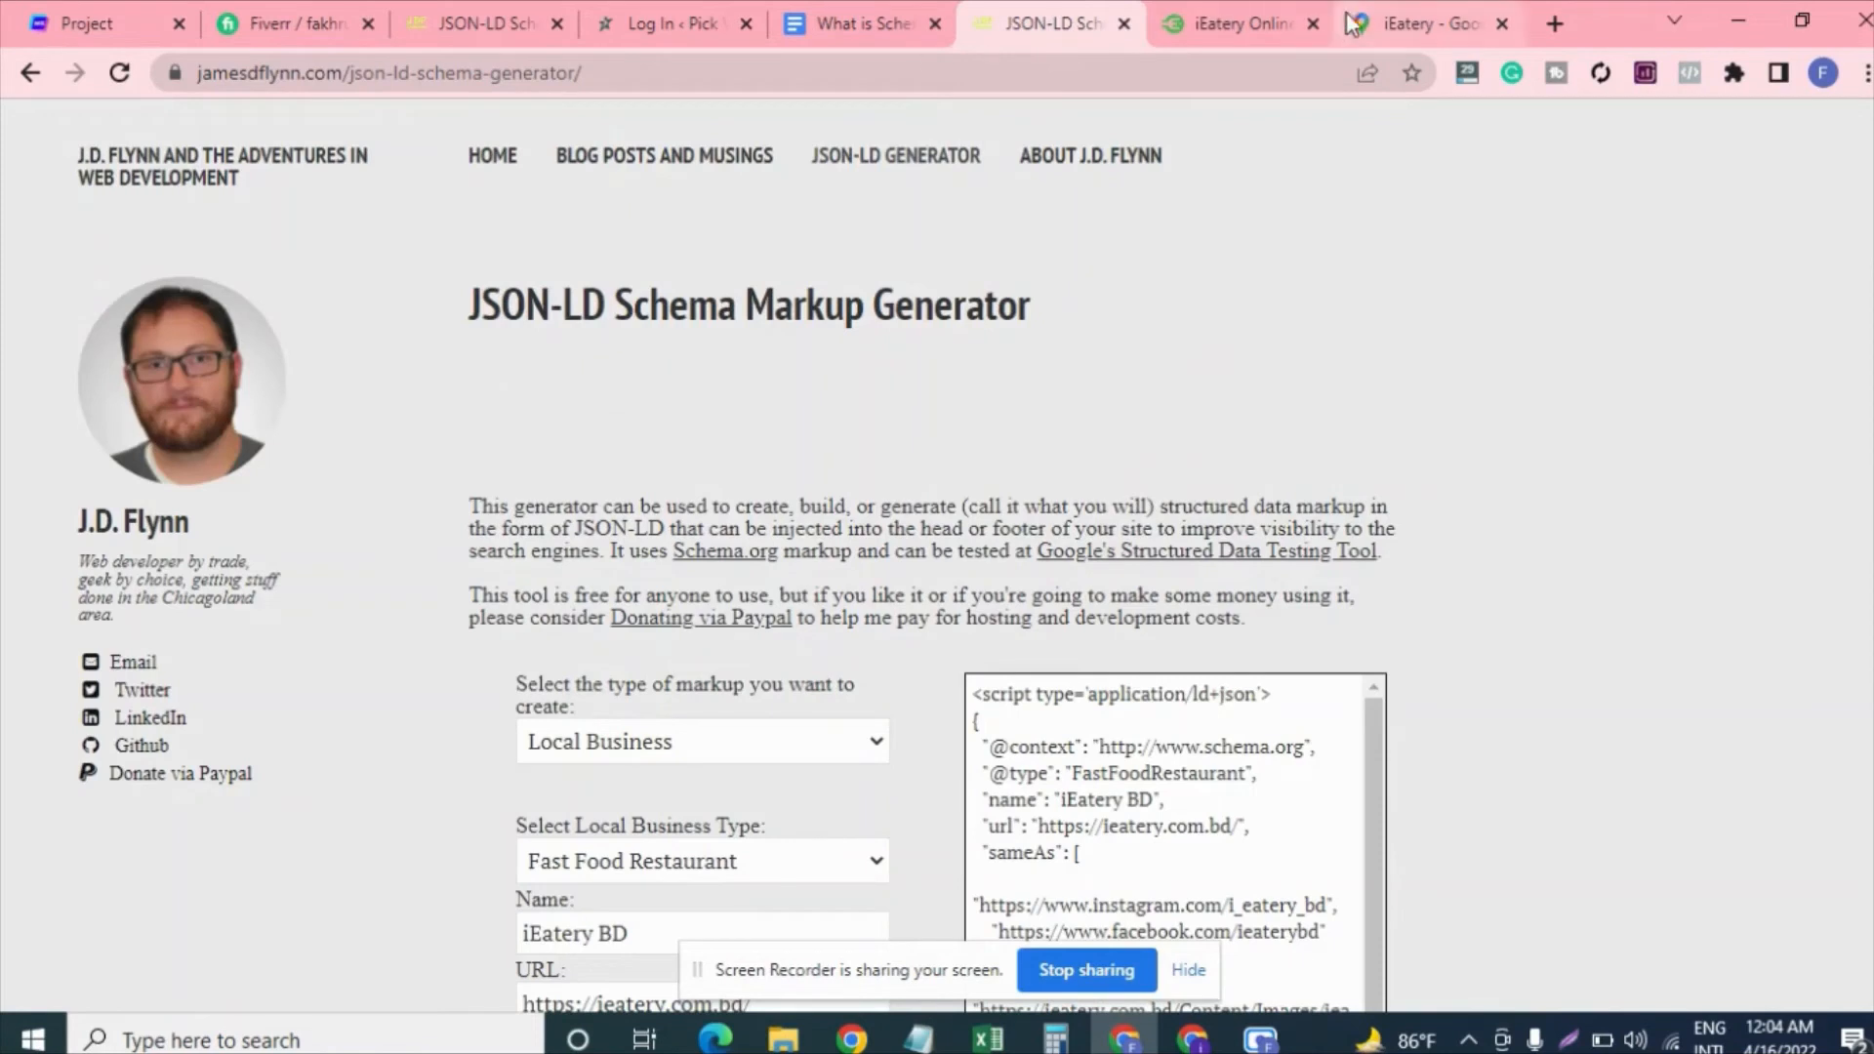
- Search Google for "structured data testing tool" in a new tab and open the Schema Markup Validator through Google Search Central's testing page
left_click(1555, 23)
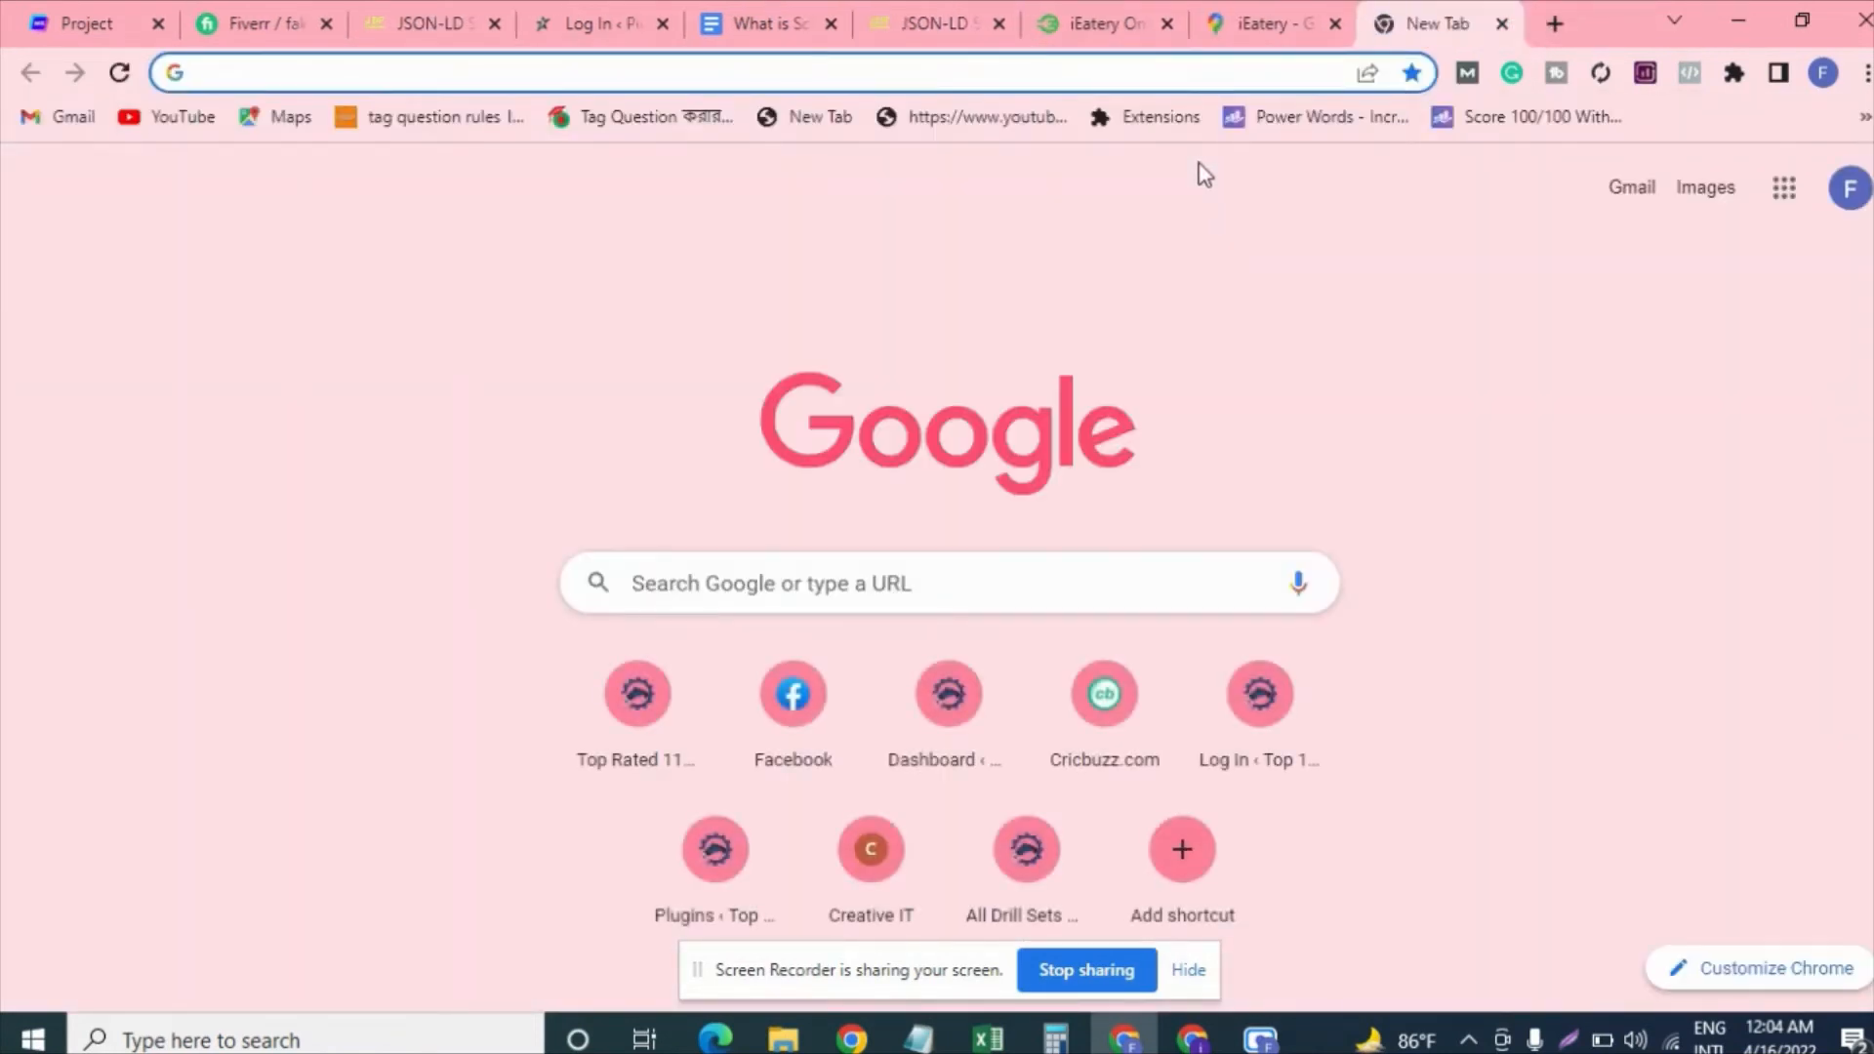
type("s")
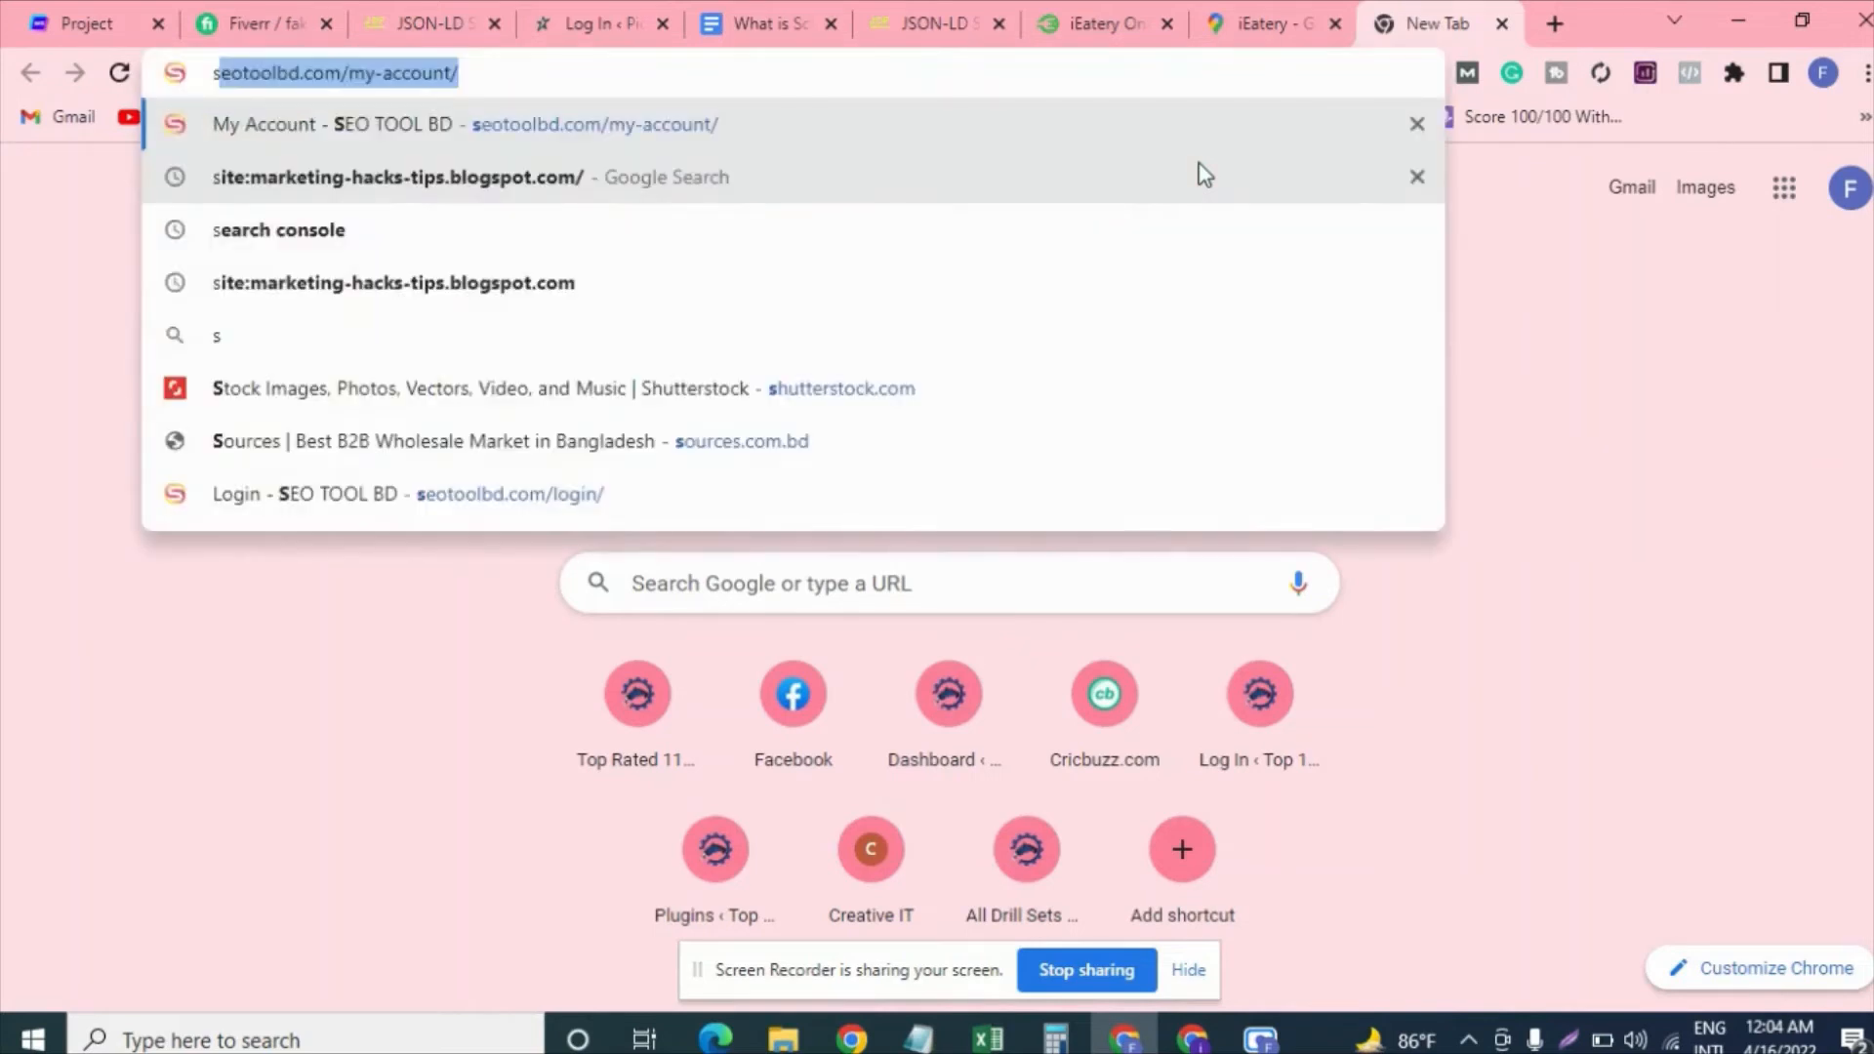
type("t")
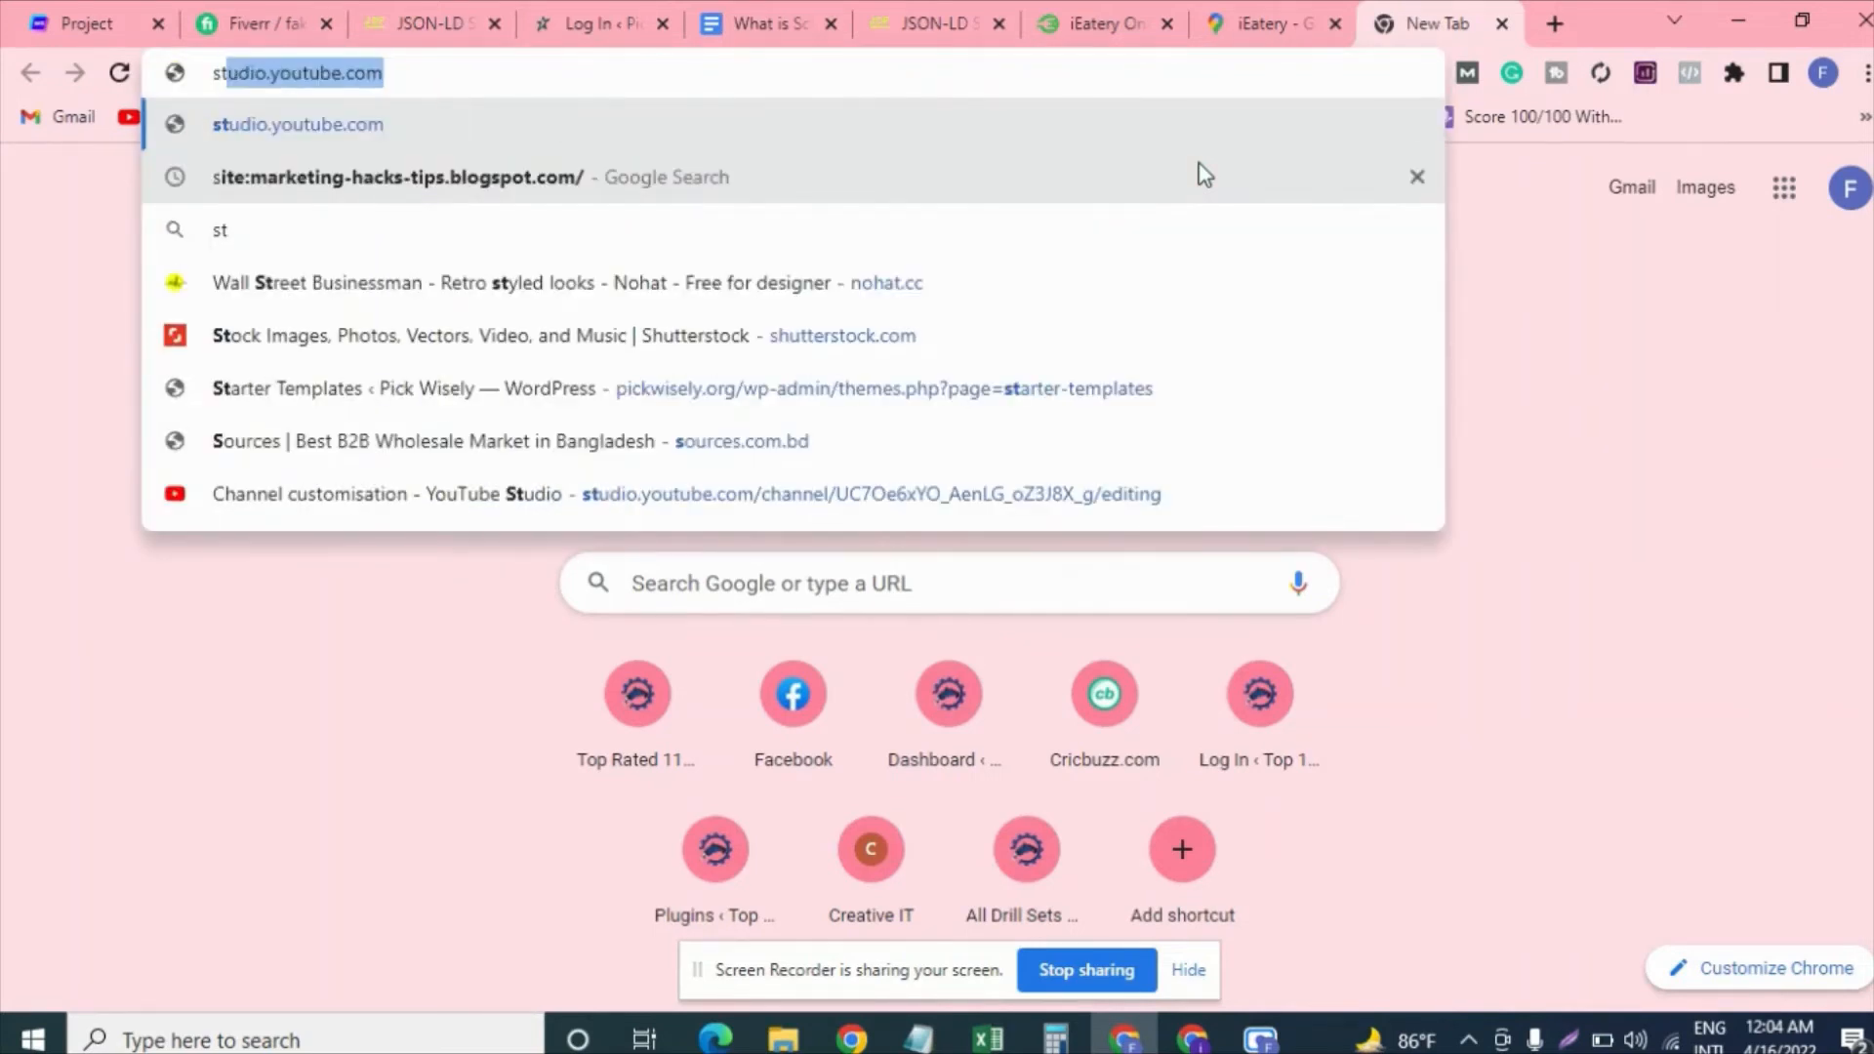
type("ruc")
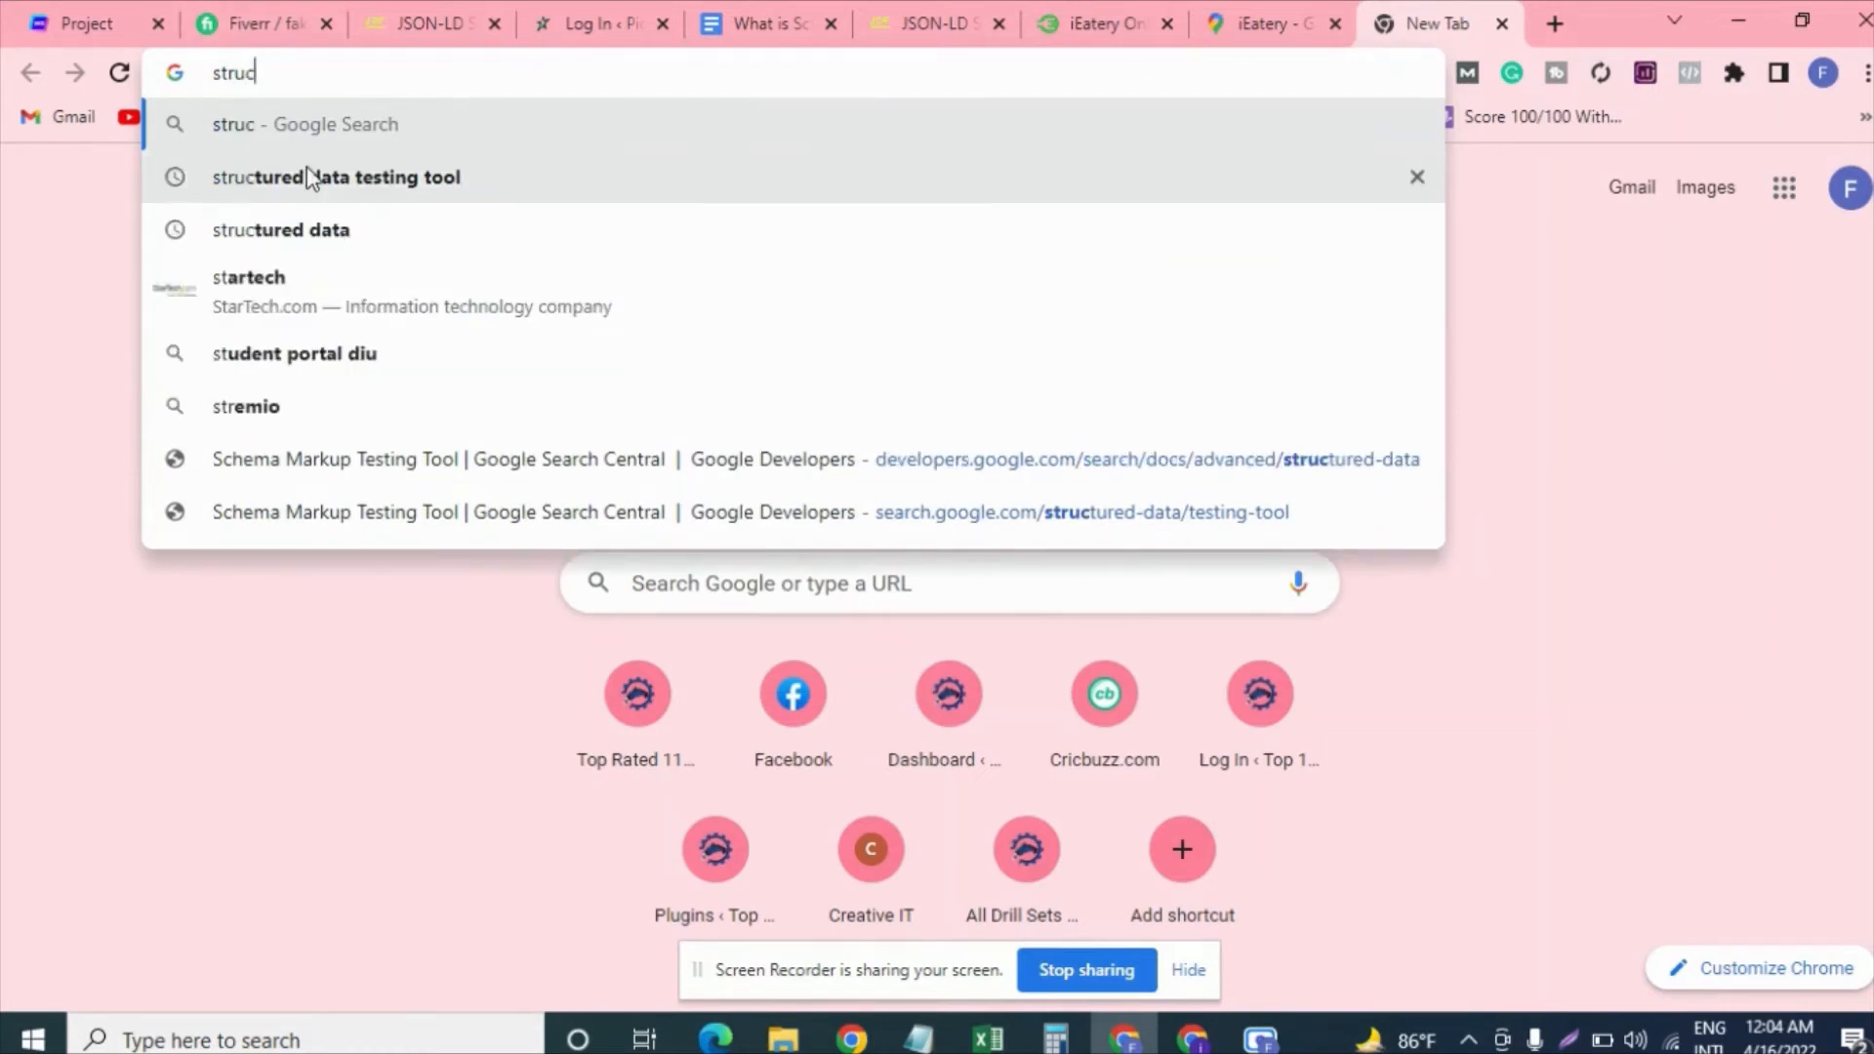
left_click(416, 191)
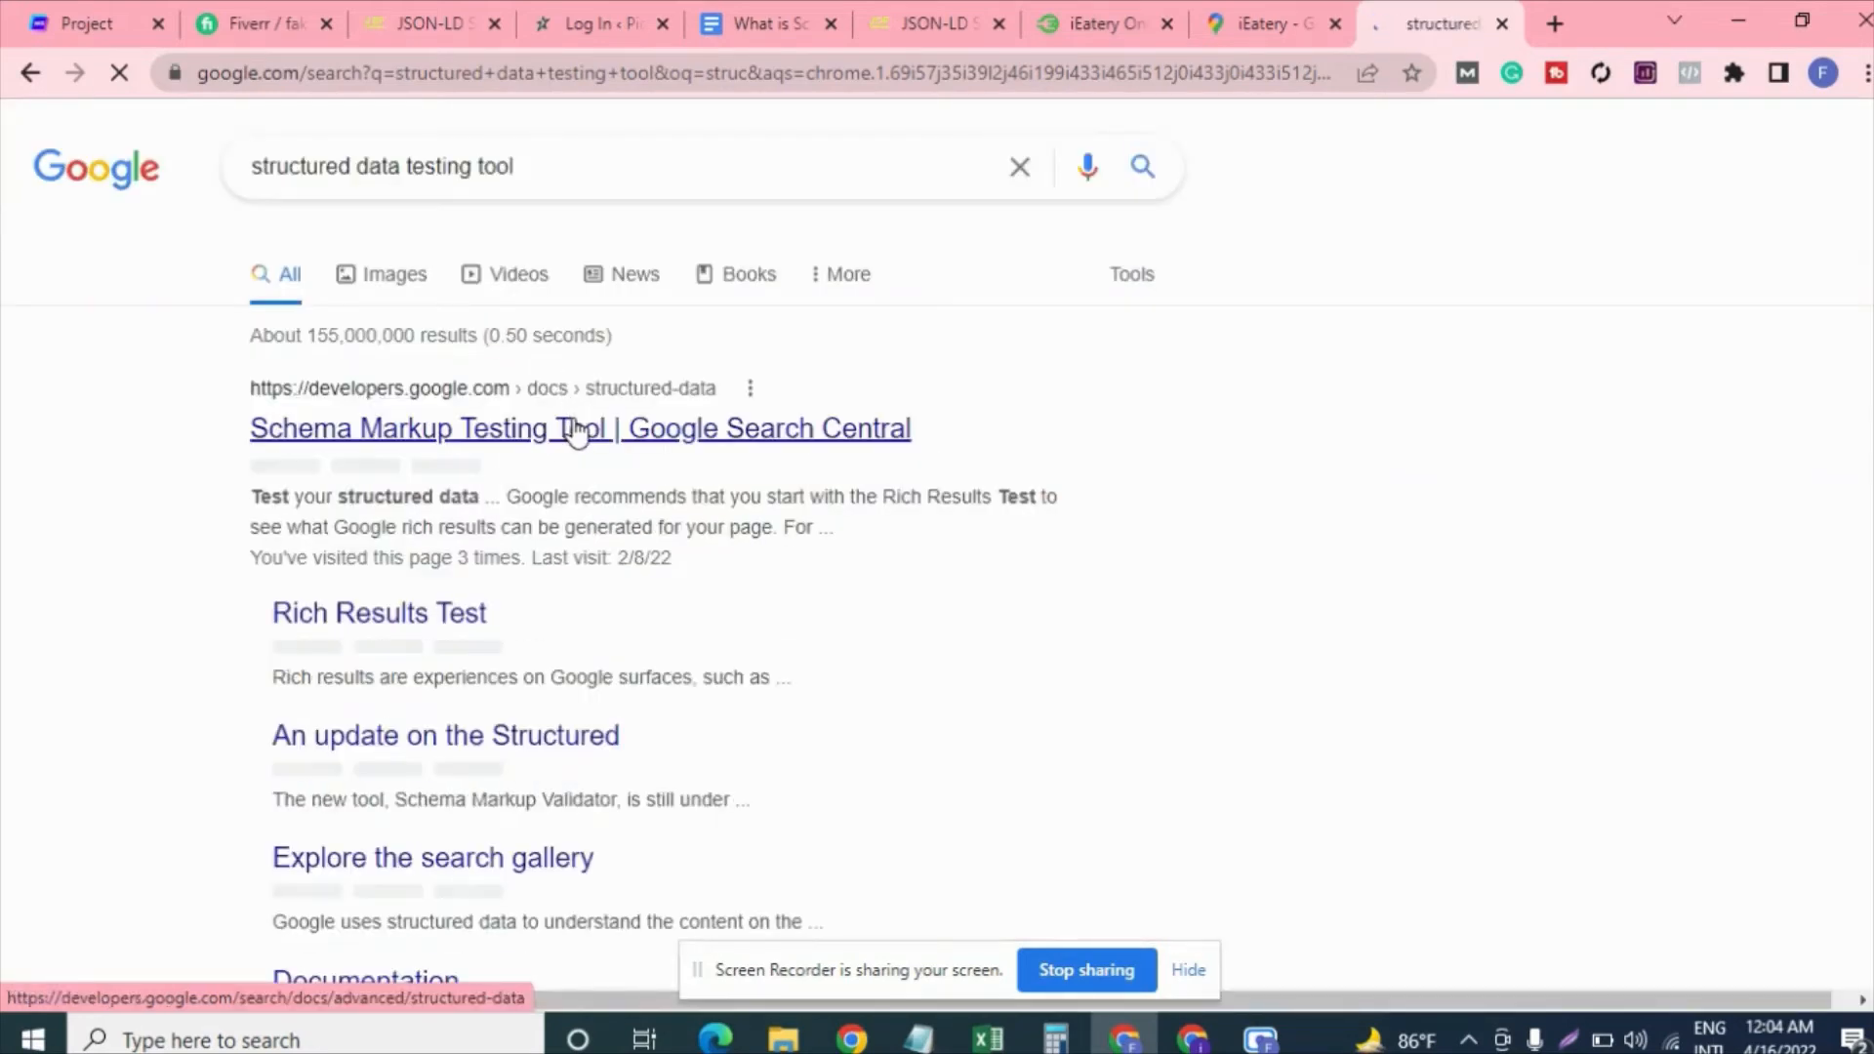
left_click(585, 436)
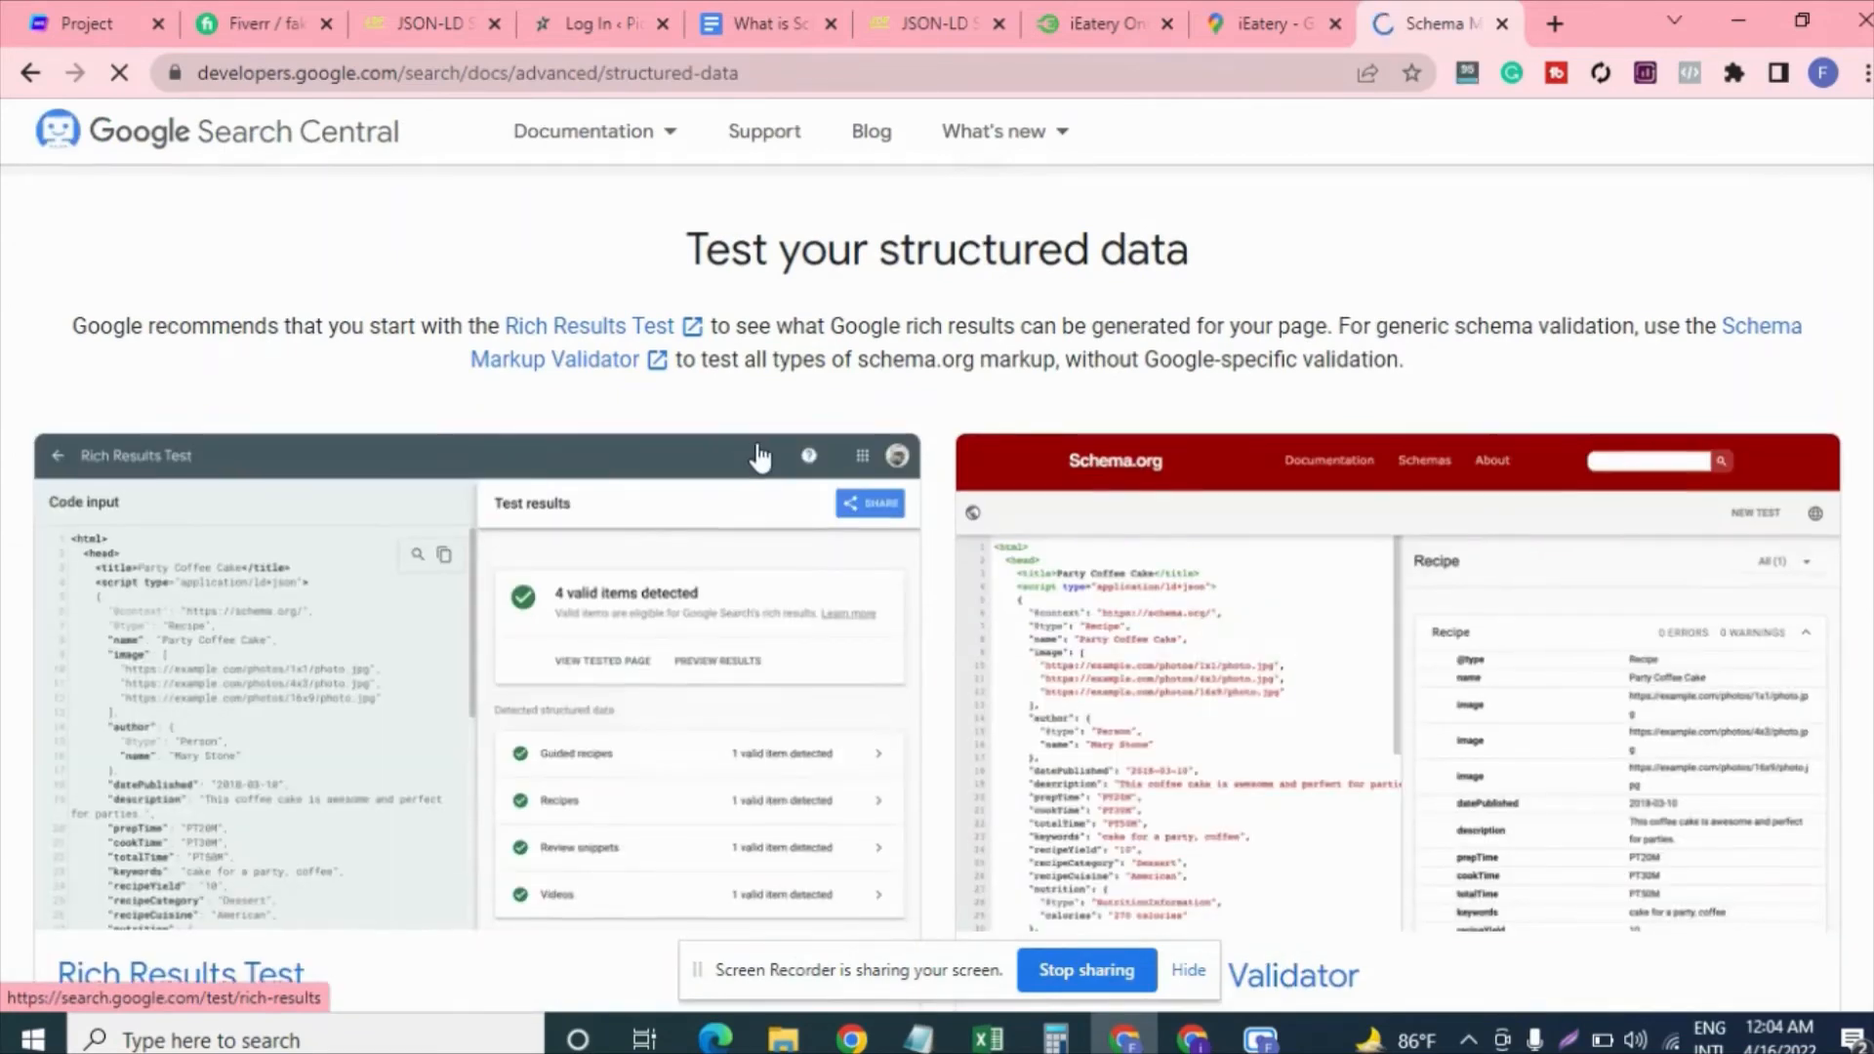
scroll(783, 455, "down", 6)
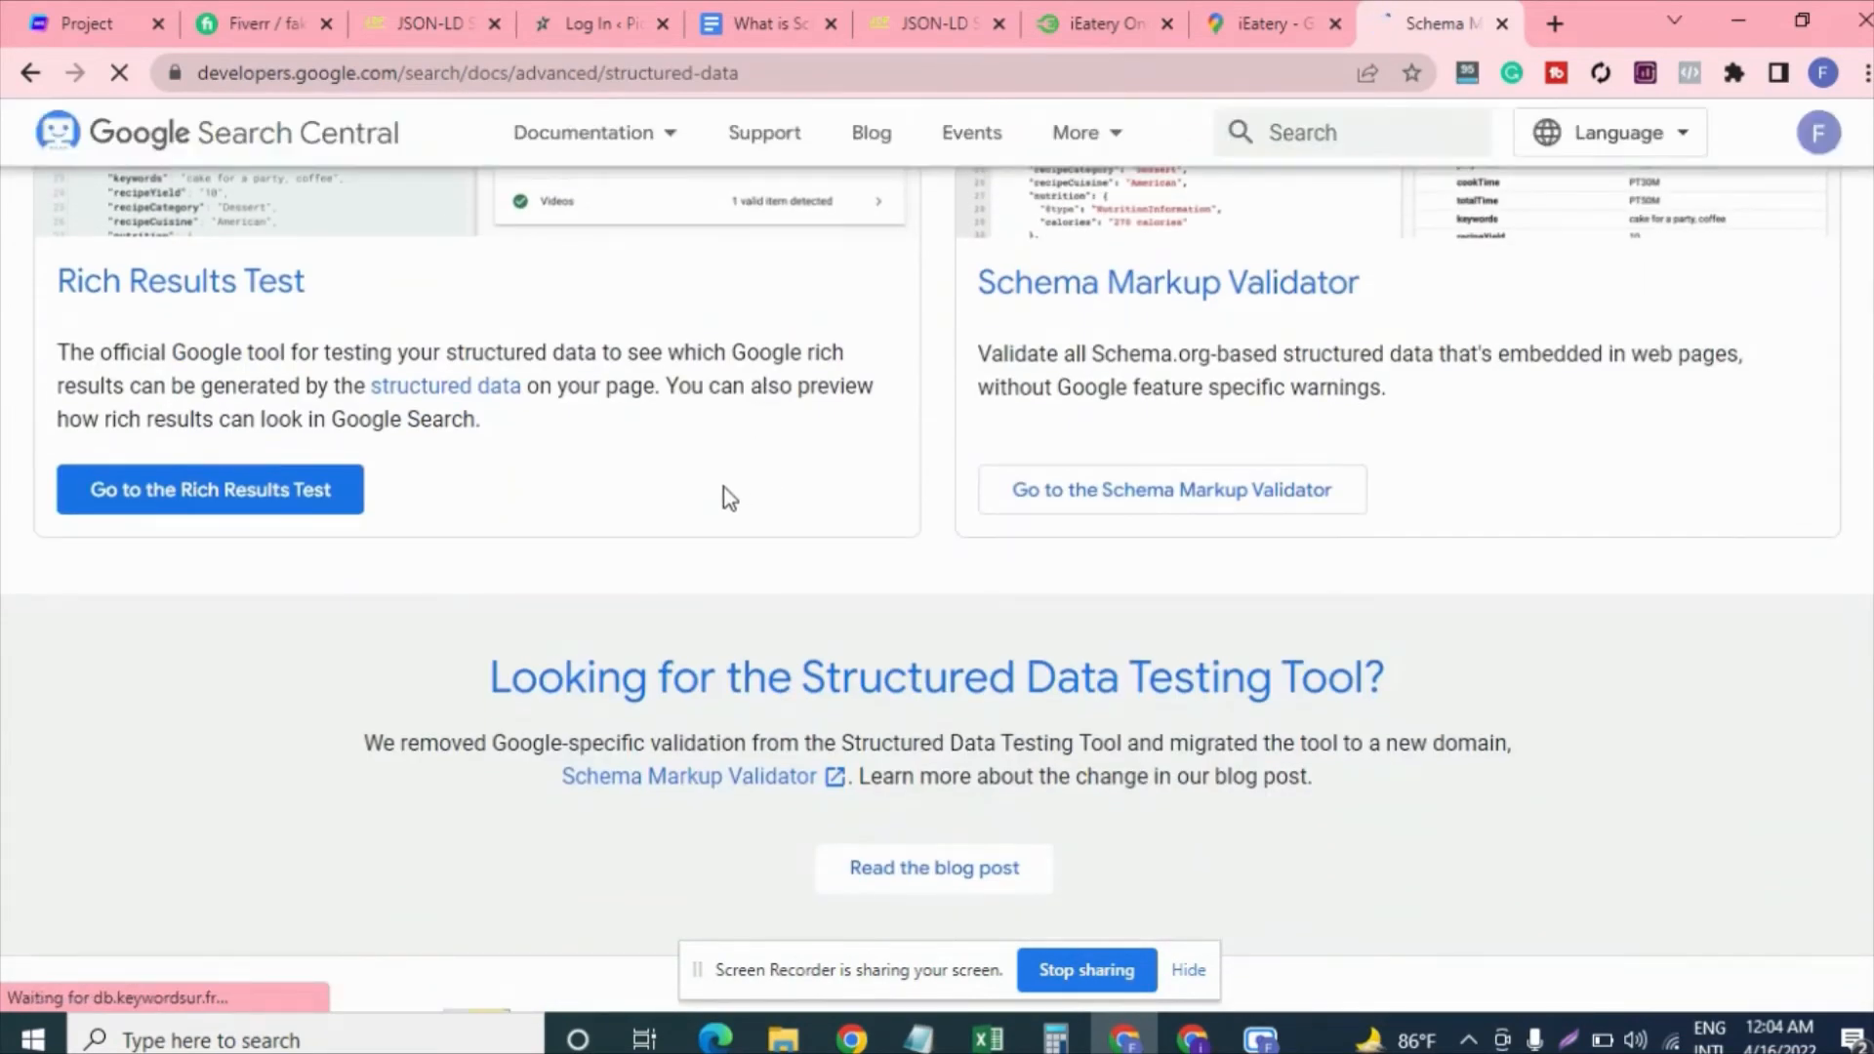
left_click(1138, 507)
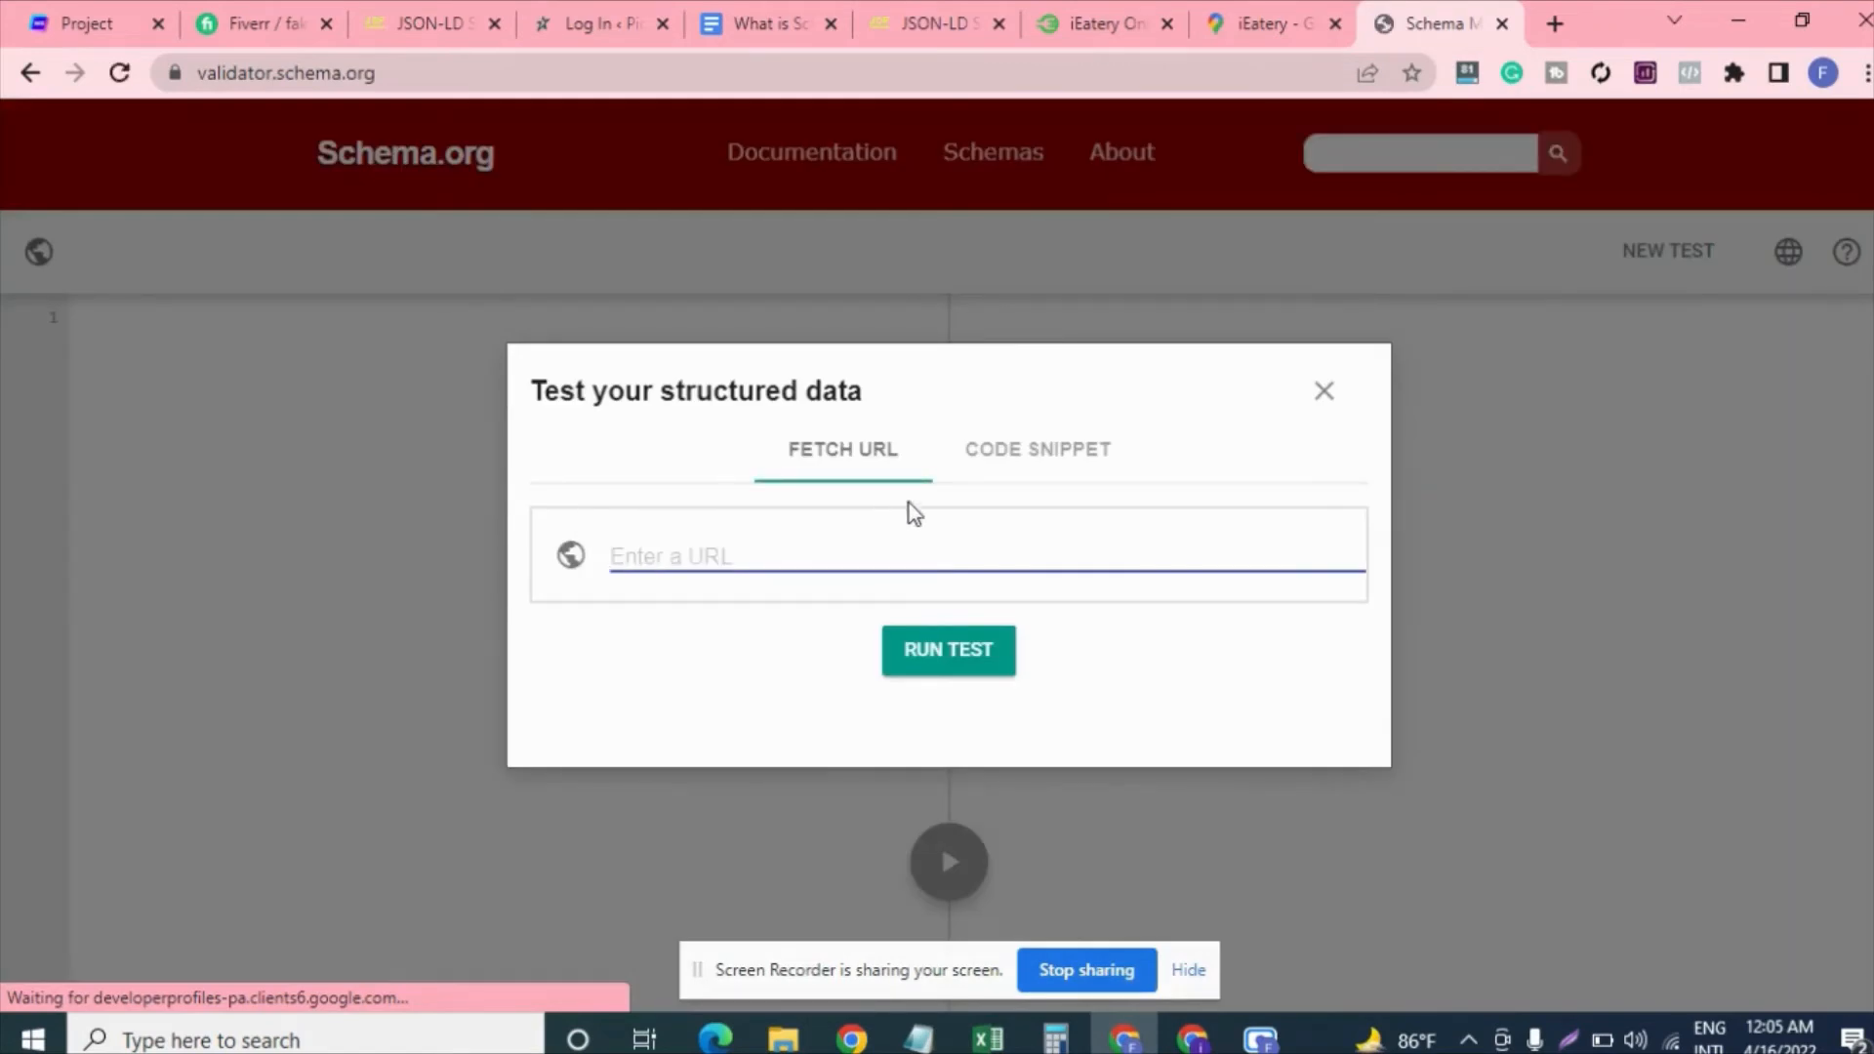
- Test the copied JSON-LD markup as a code snippet and check the errors, warnings and detected FastFoodRestaurant properties
left_click(1005, 459)
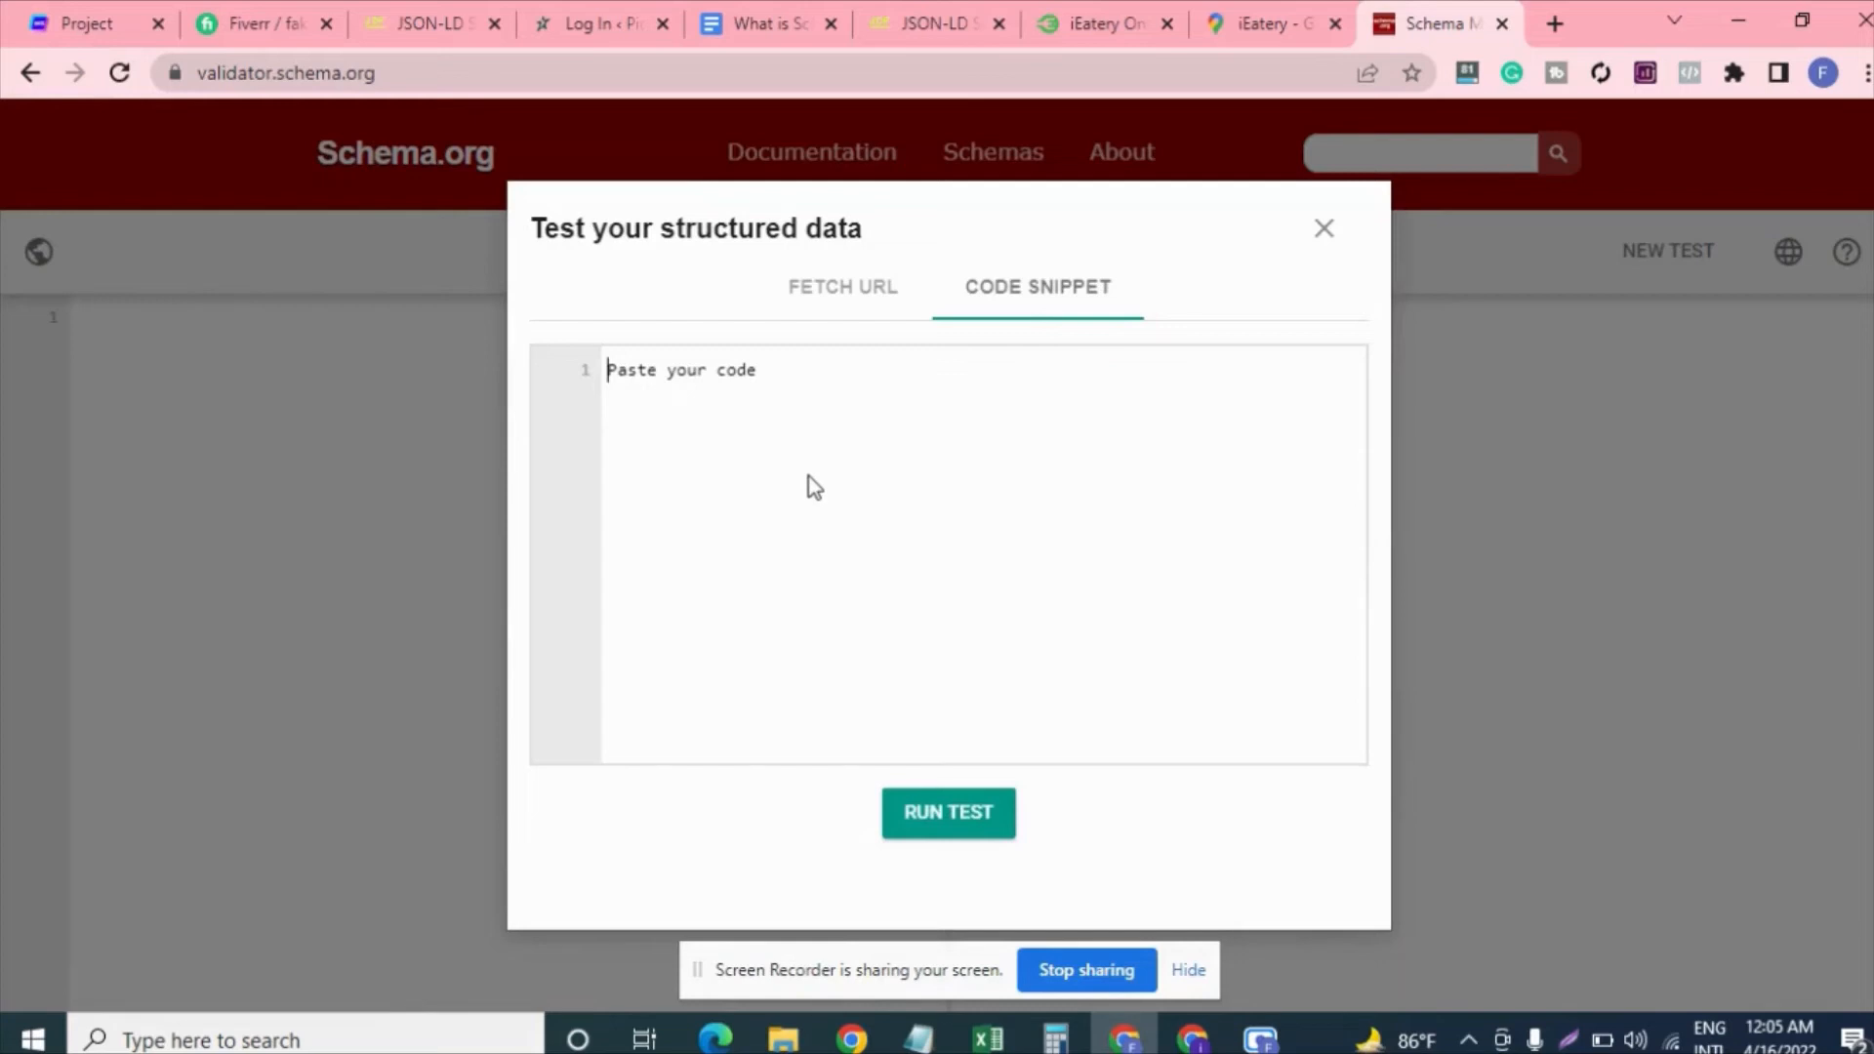
key("ctrl+v")
left_click(945, 820)
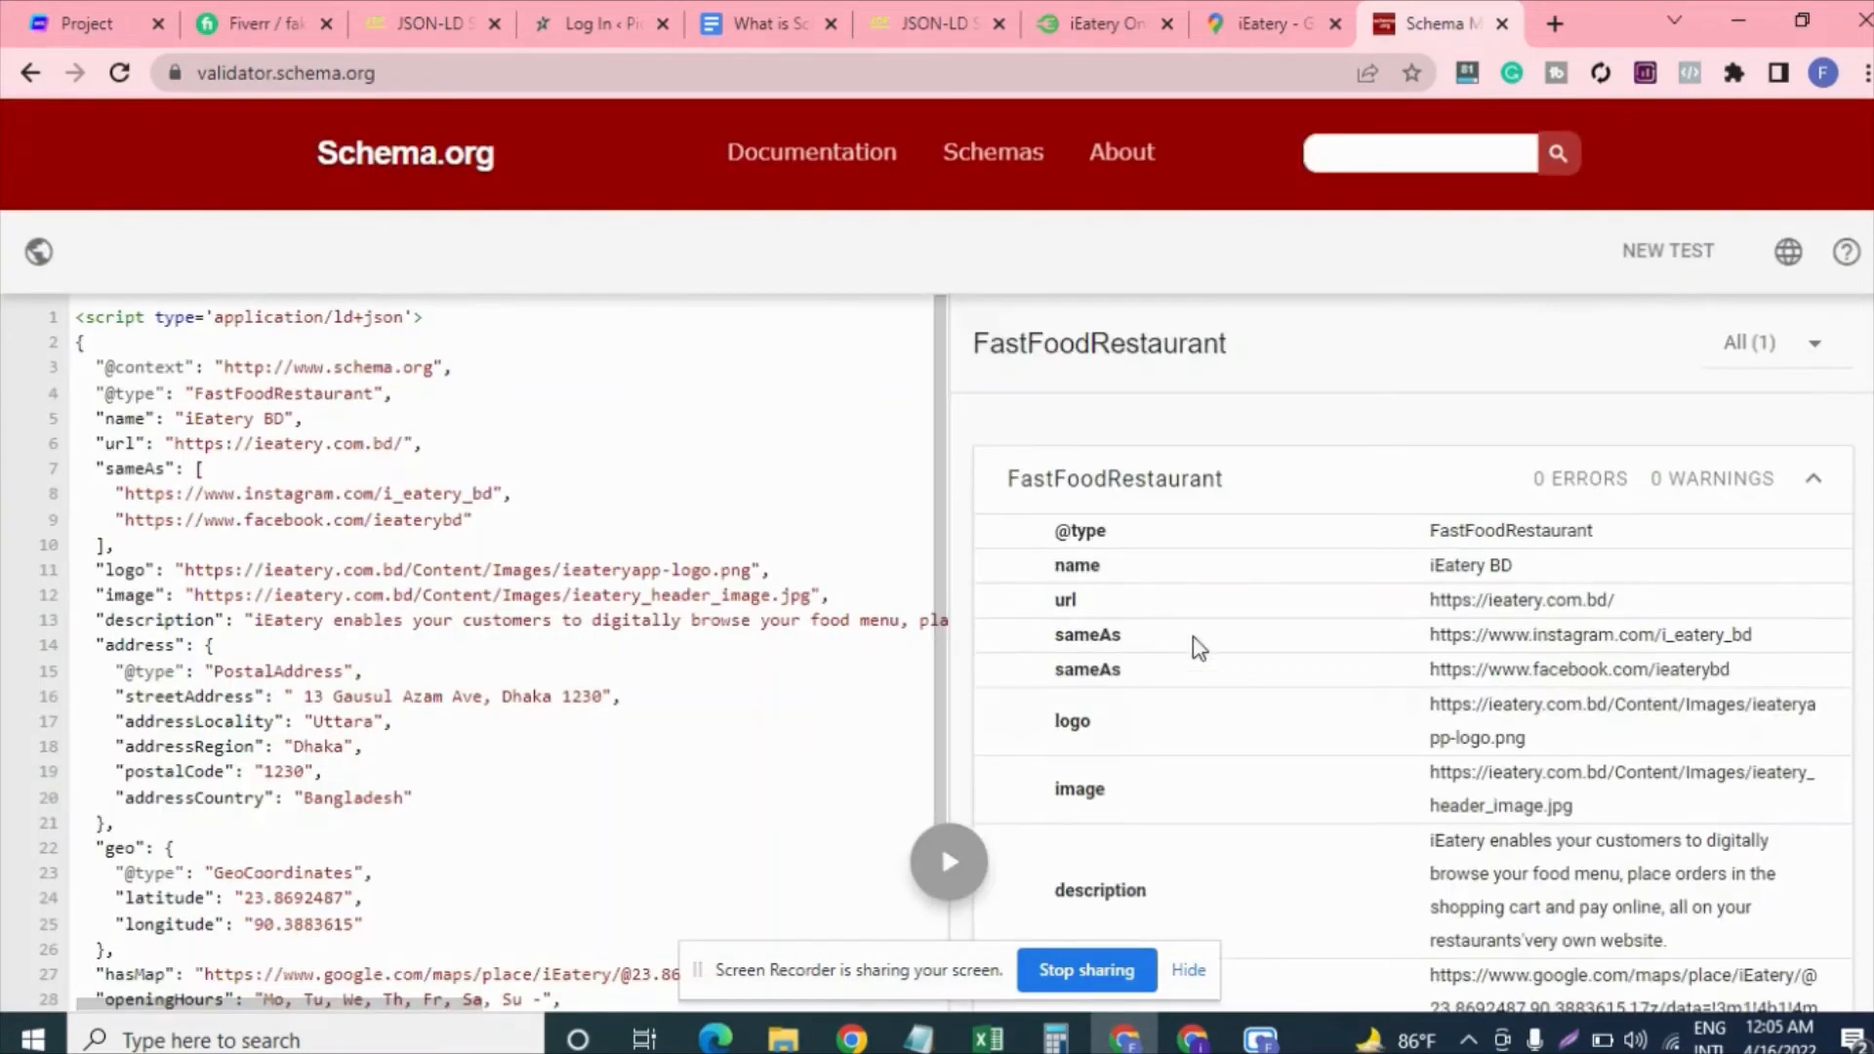
scroll(1240, 618, "down", 5)
scroll(1240, 619, "down", 2)
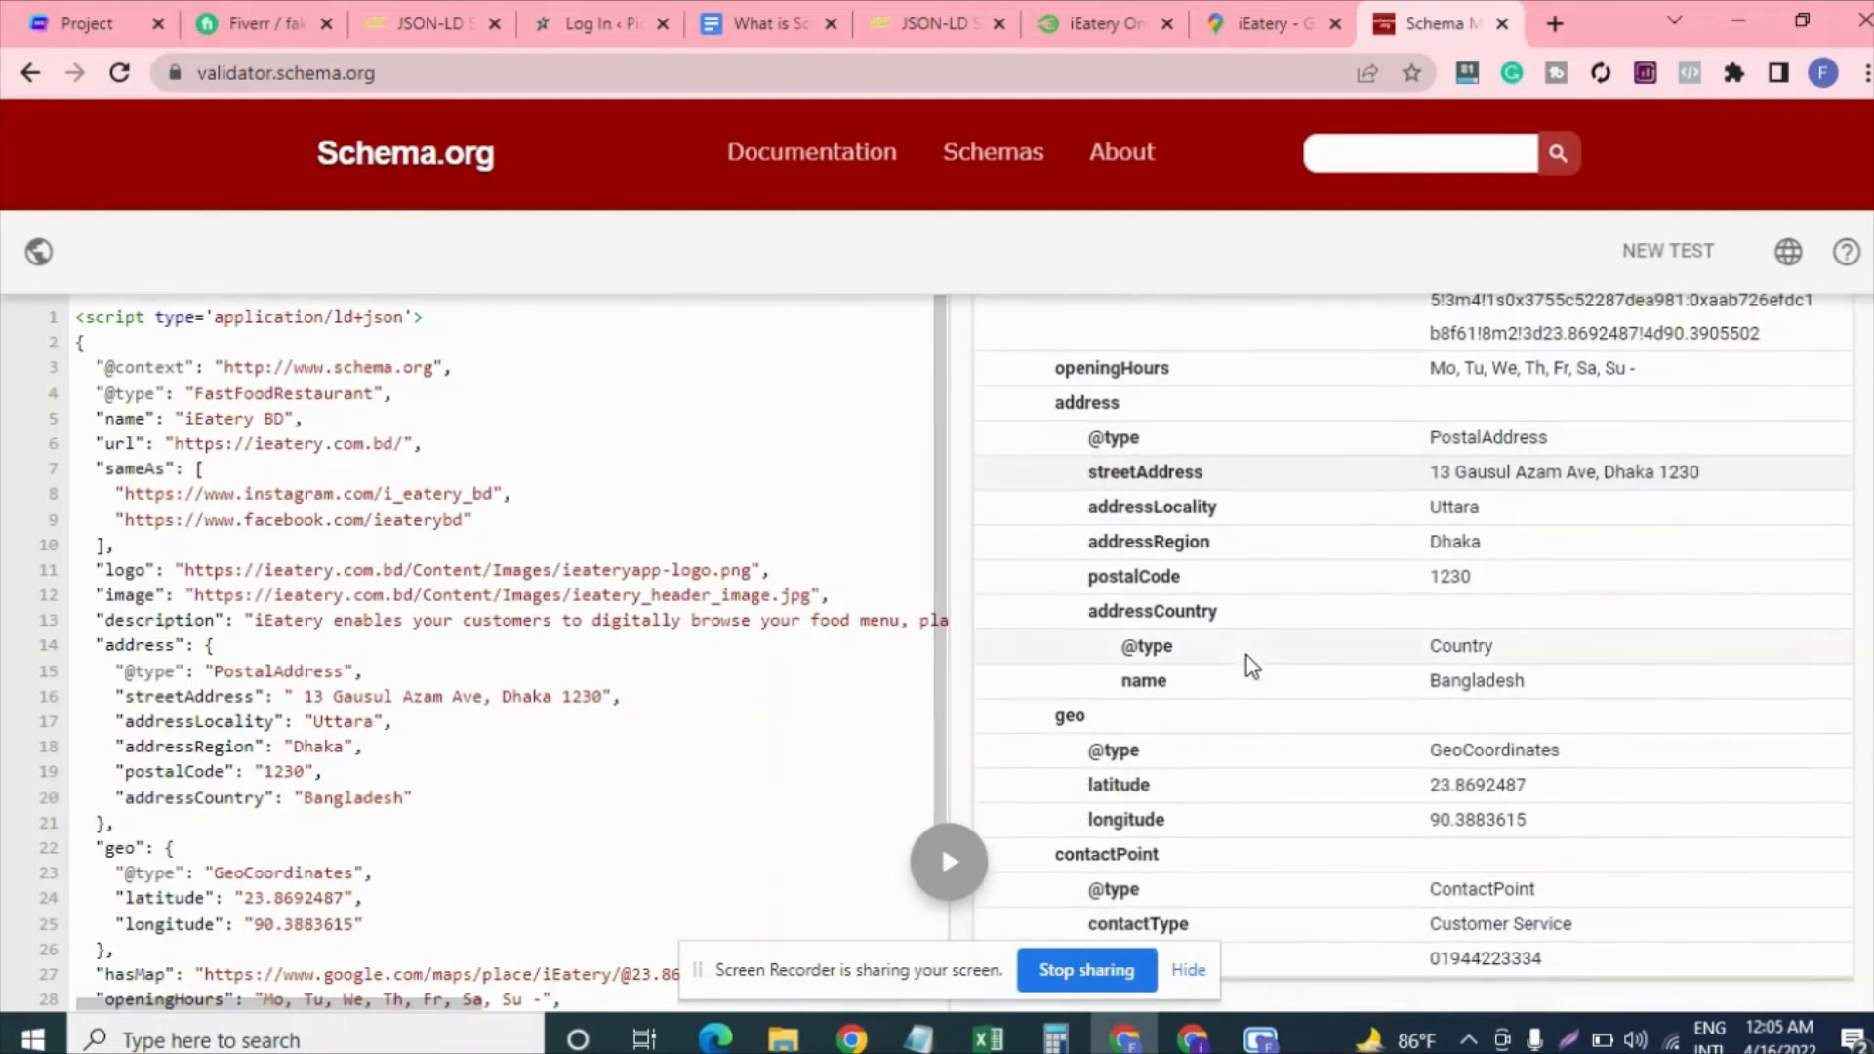
scroll(1098, 512, "up", 7)
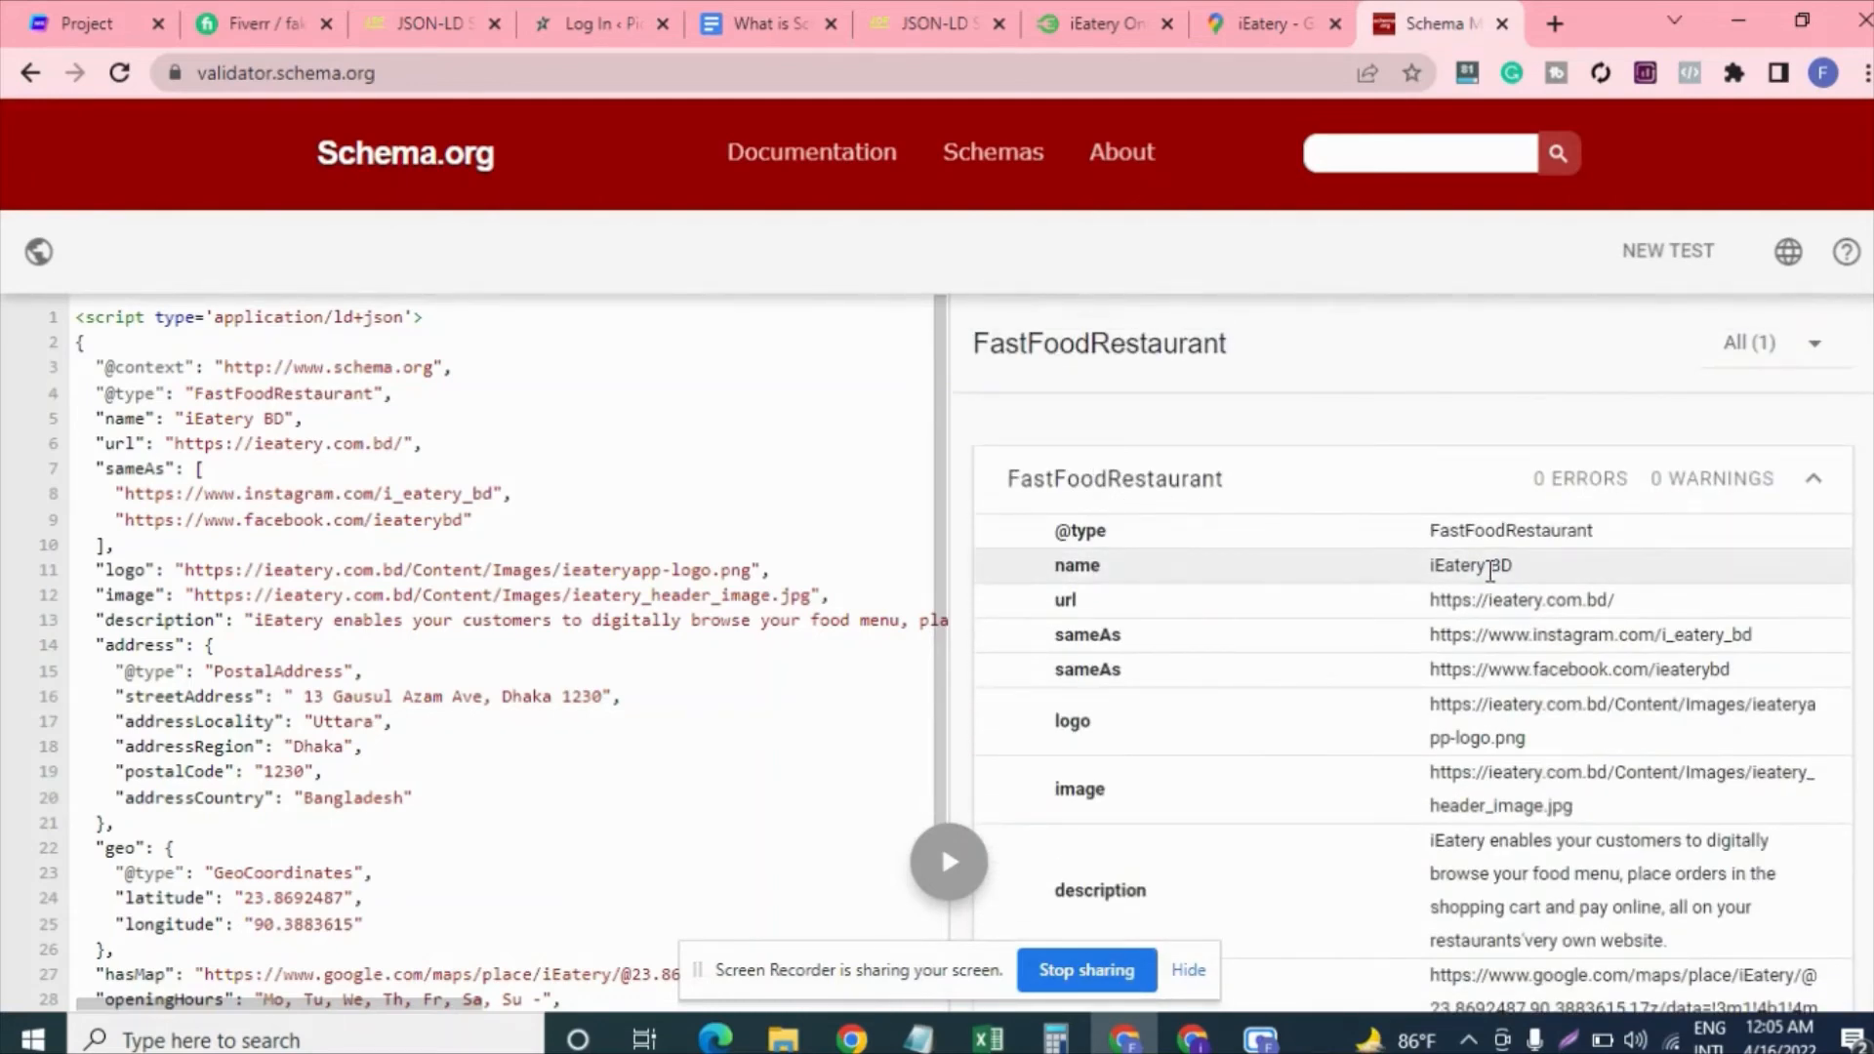
scroll(1351, 586, "down", 7)
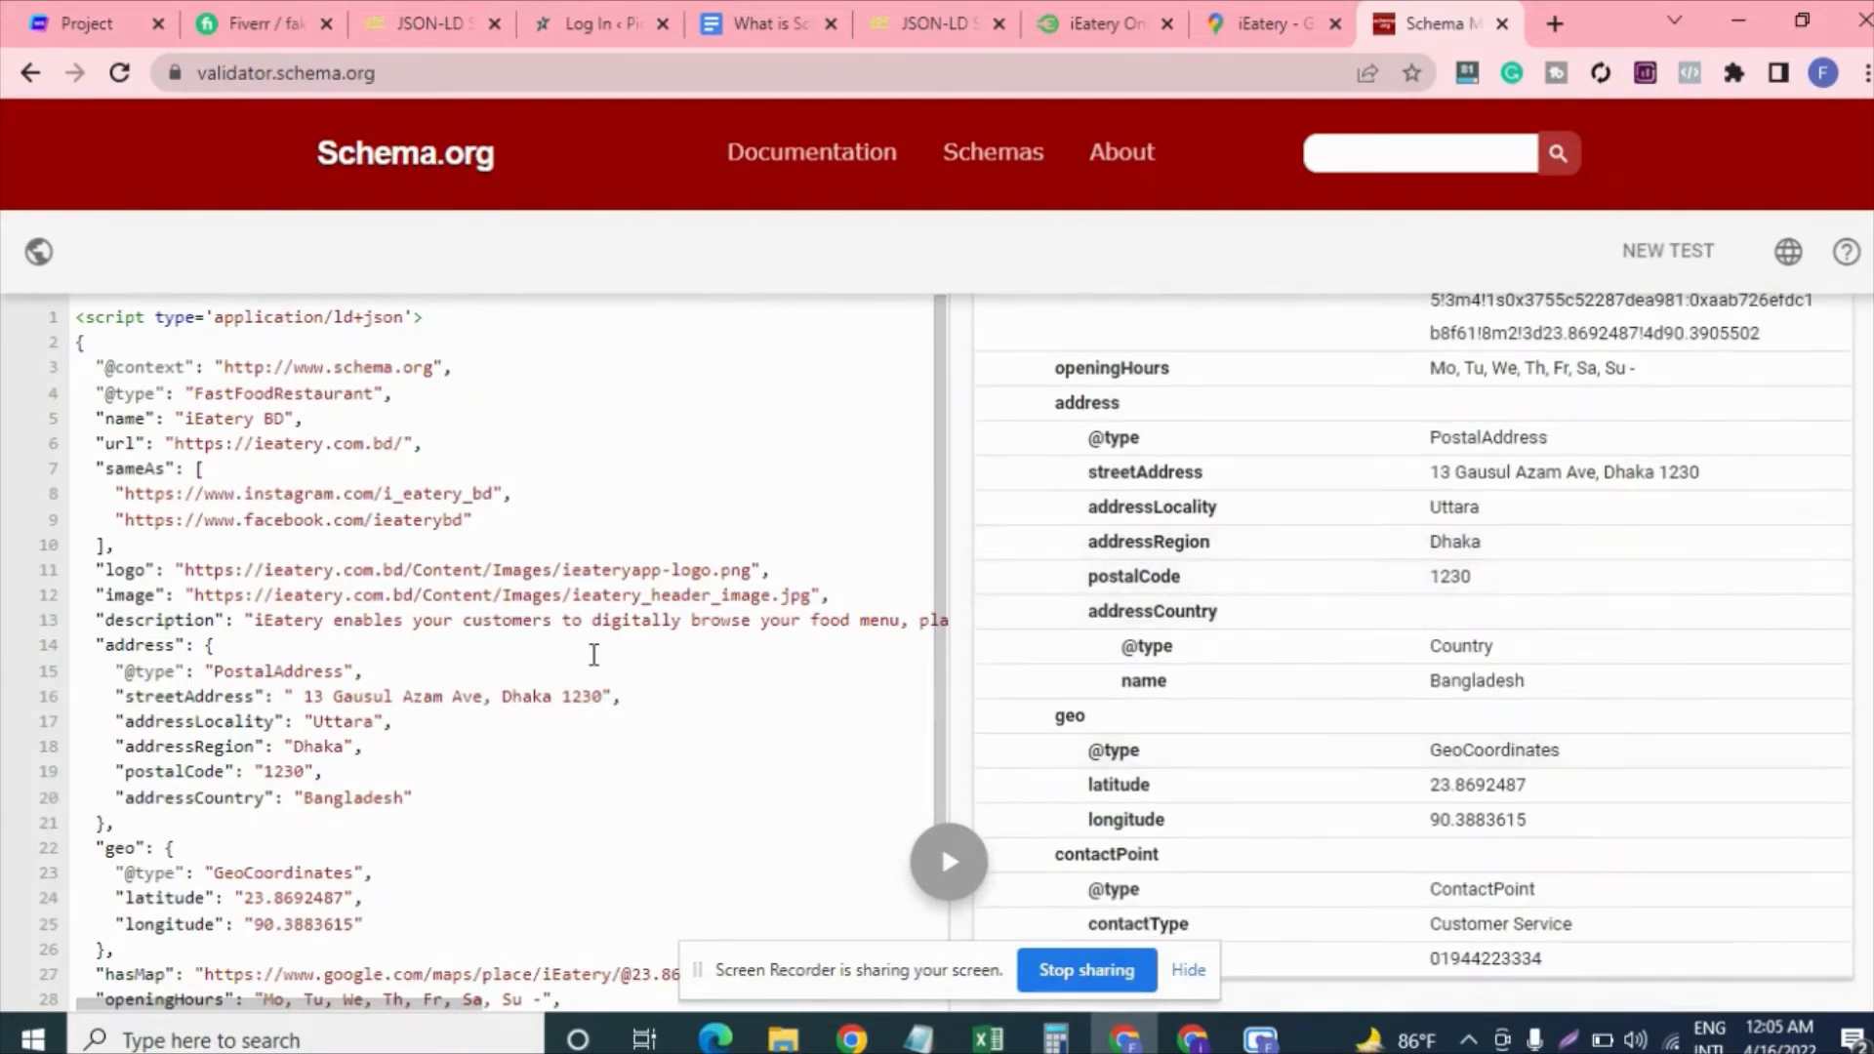
scroll(595, 648, "down", 2)
scroll(318, 544, "up", 2)
key("BackSpace")
key("BackSpace")
key("BackSpace")
key("BackSpace")
key("BackSpace")
key("BackSpace")
key("BackSpace")
key("BackSpace")
key("BackSpace")
key("BackSpace")
key("BackSpace")
key("BackSpace")
key("BackSpace")
key("BackSpace")
key("BackSpace")
key("BackSpace")
key("BackSpace")
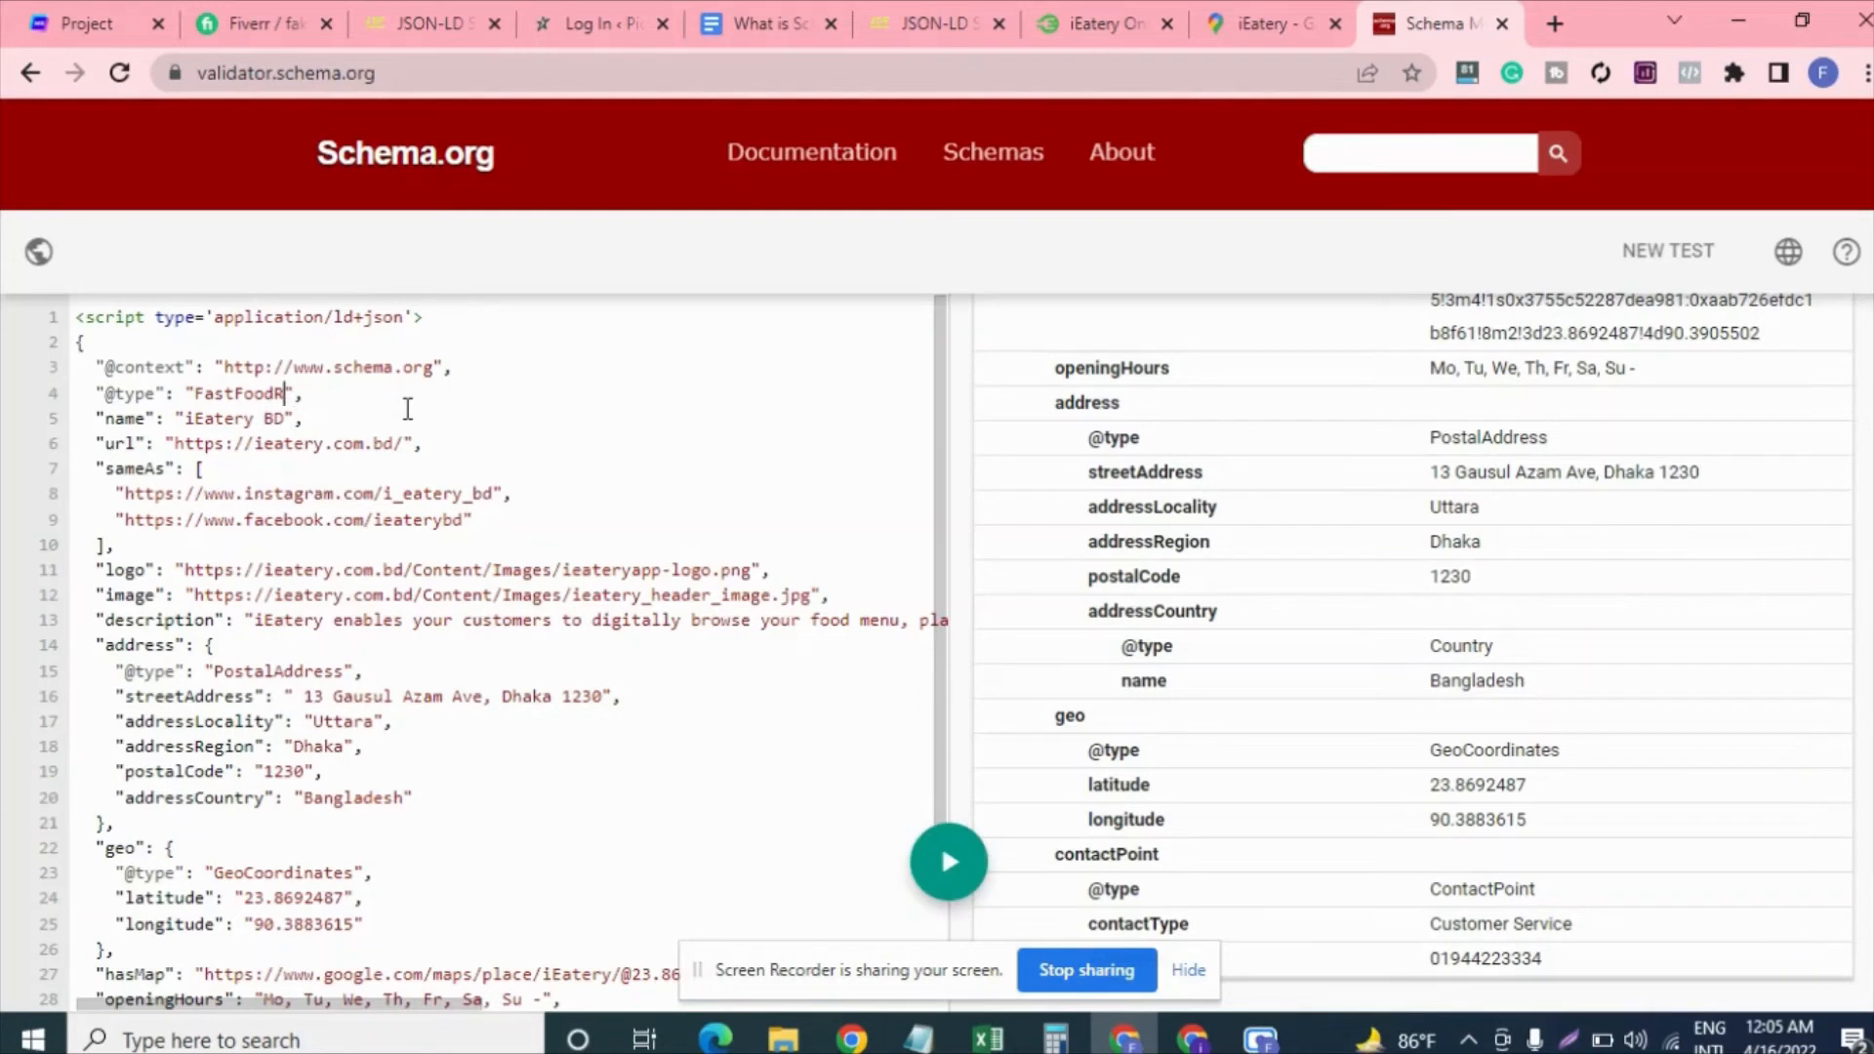
key("BackSpace")
type("Loca")
type("l ")
type("Busi")
type("n")
type("ess")
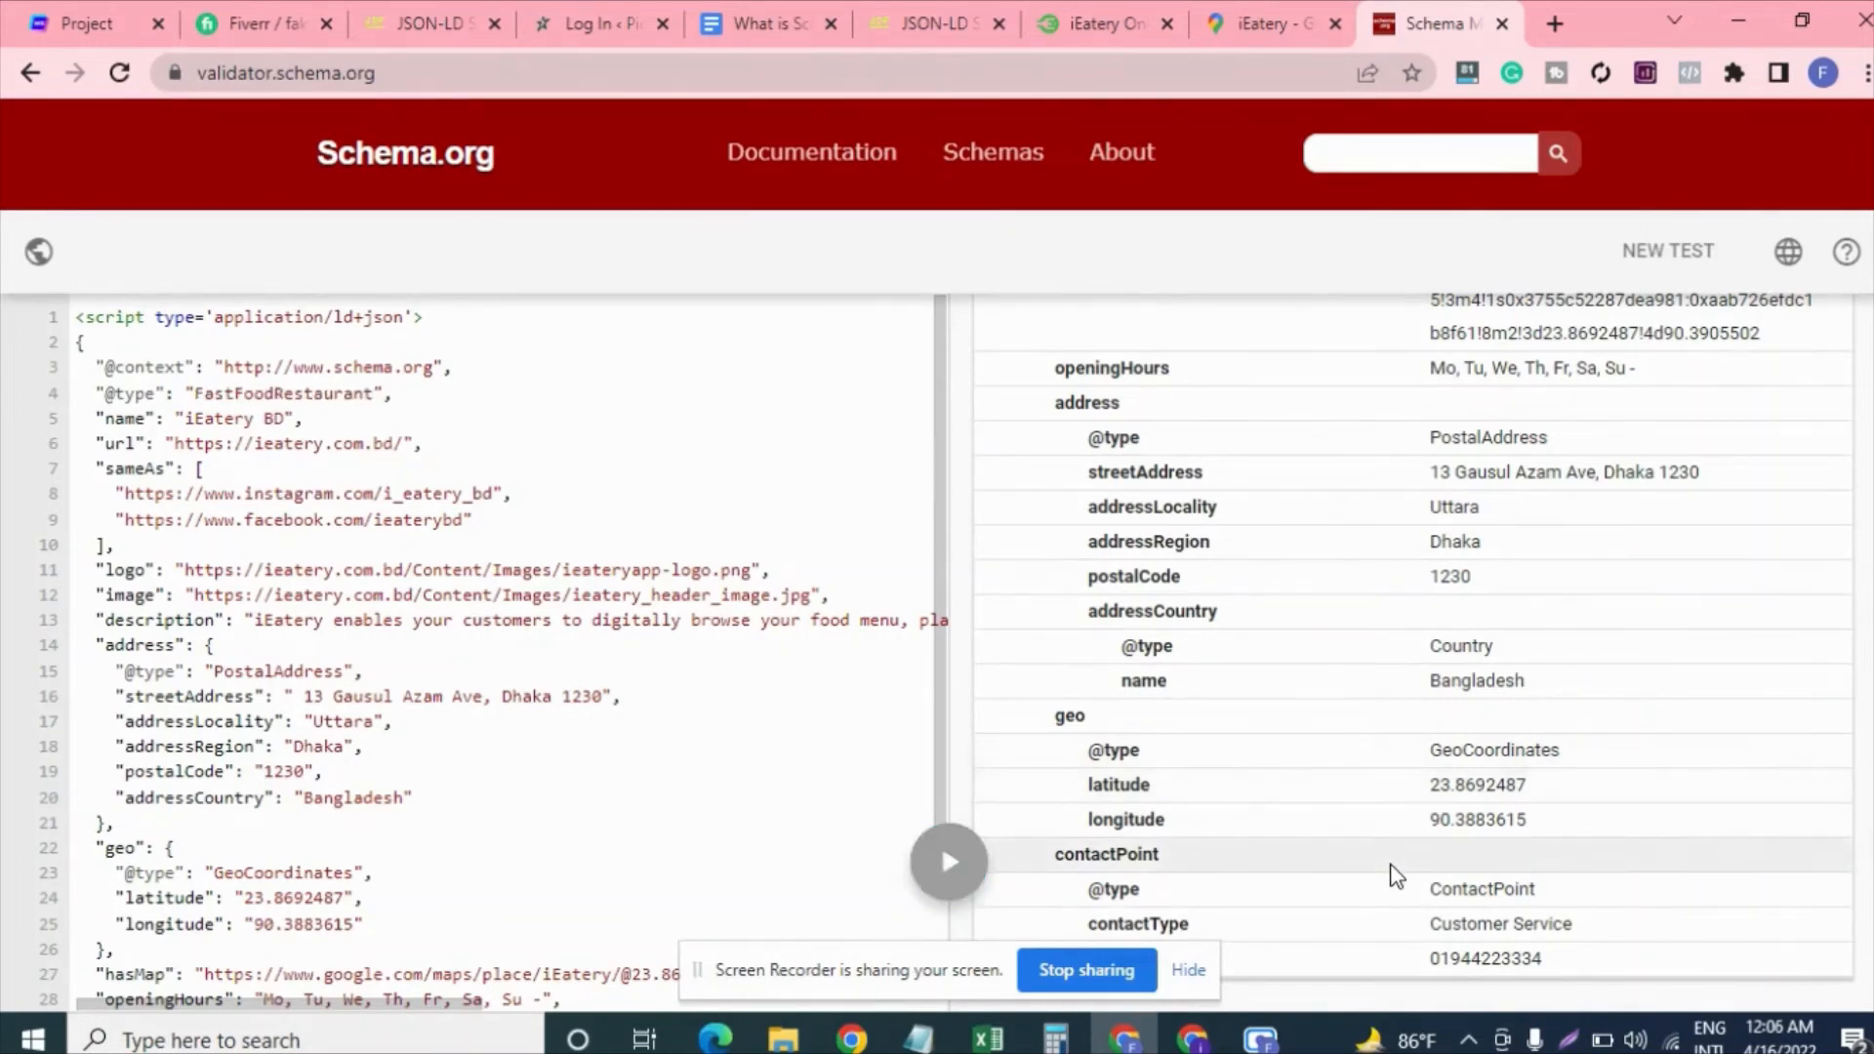
- Compare the markup code with the properties listed in the validation results, down to the contact point and closing script tag
scroll(1395, 874, "up", 10)
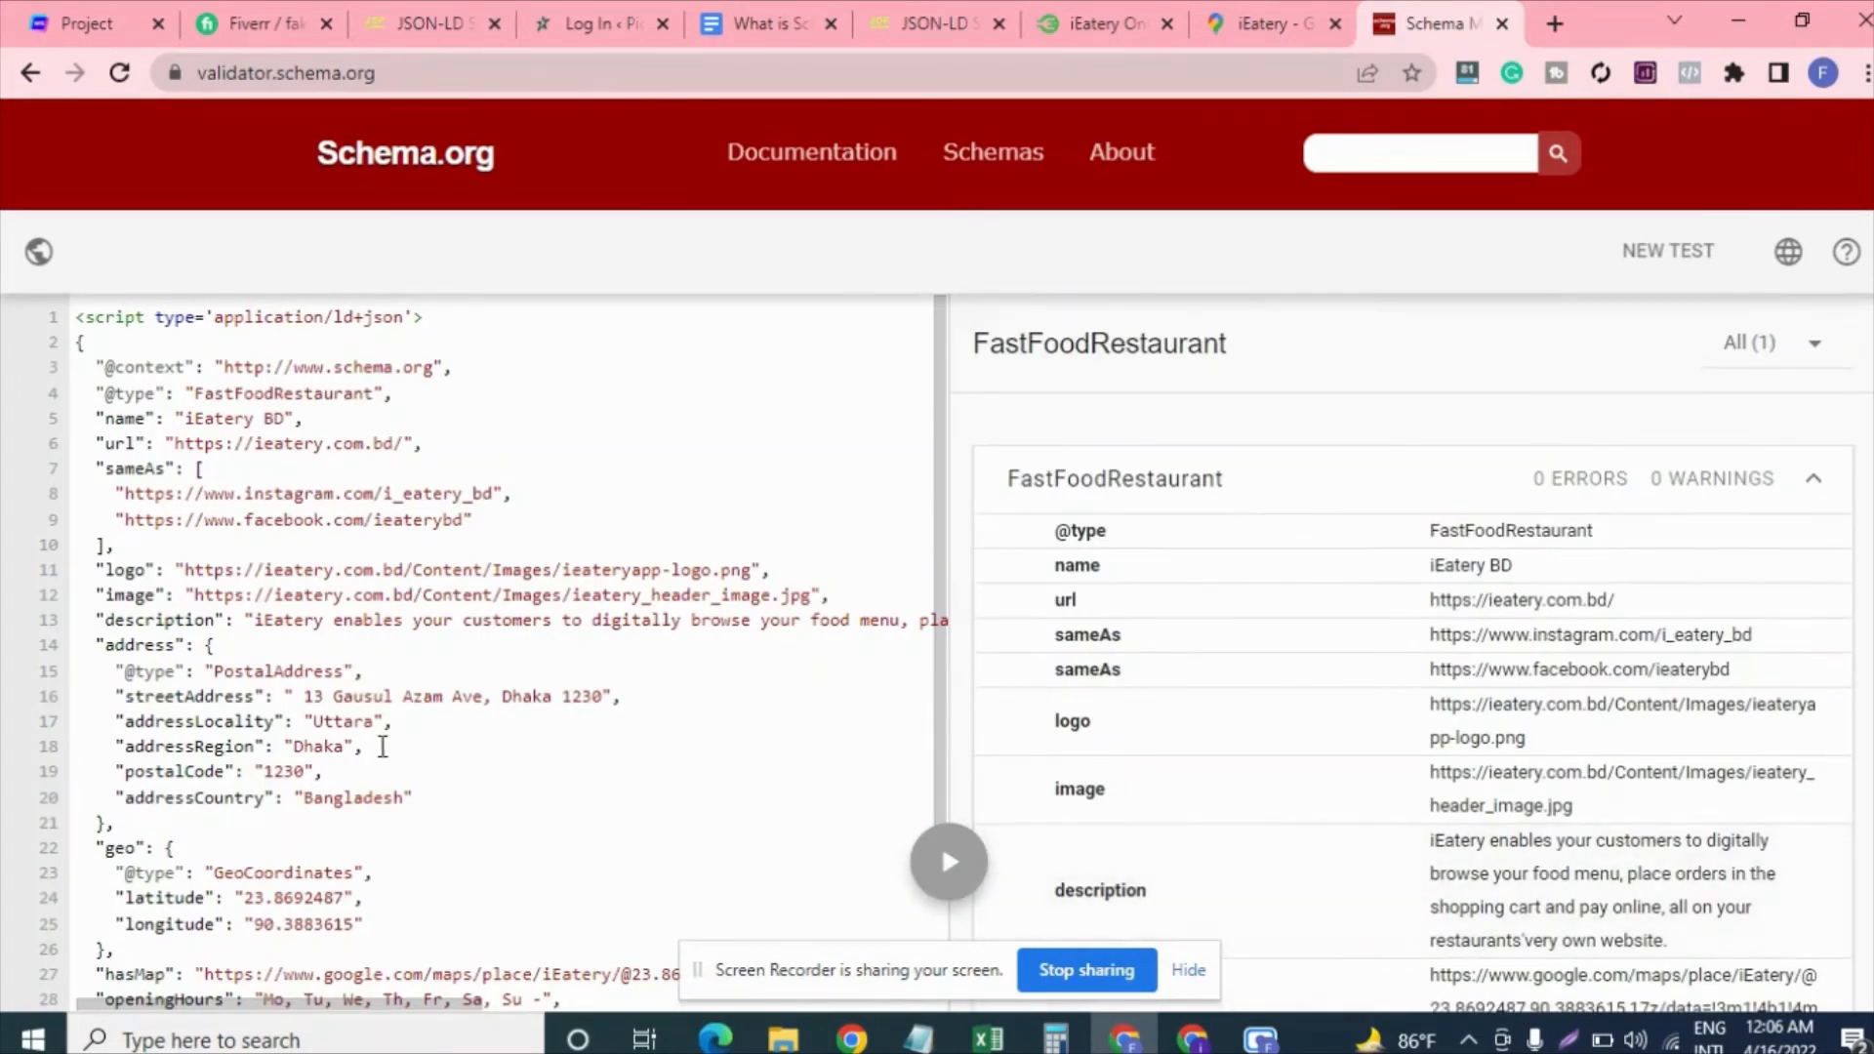
scroll(1360, 757, "down", 4)
scroll(719, 758, "down", 2)
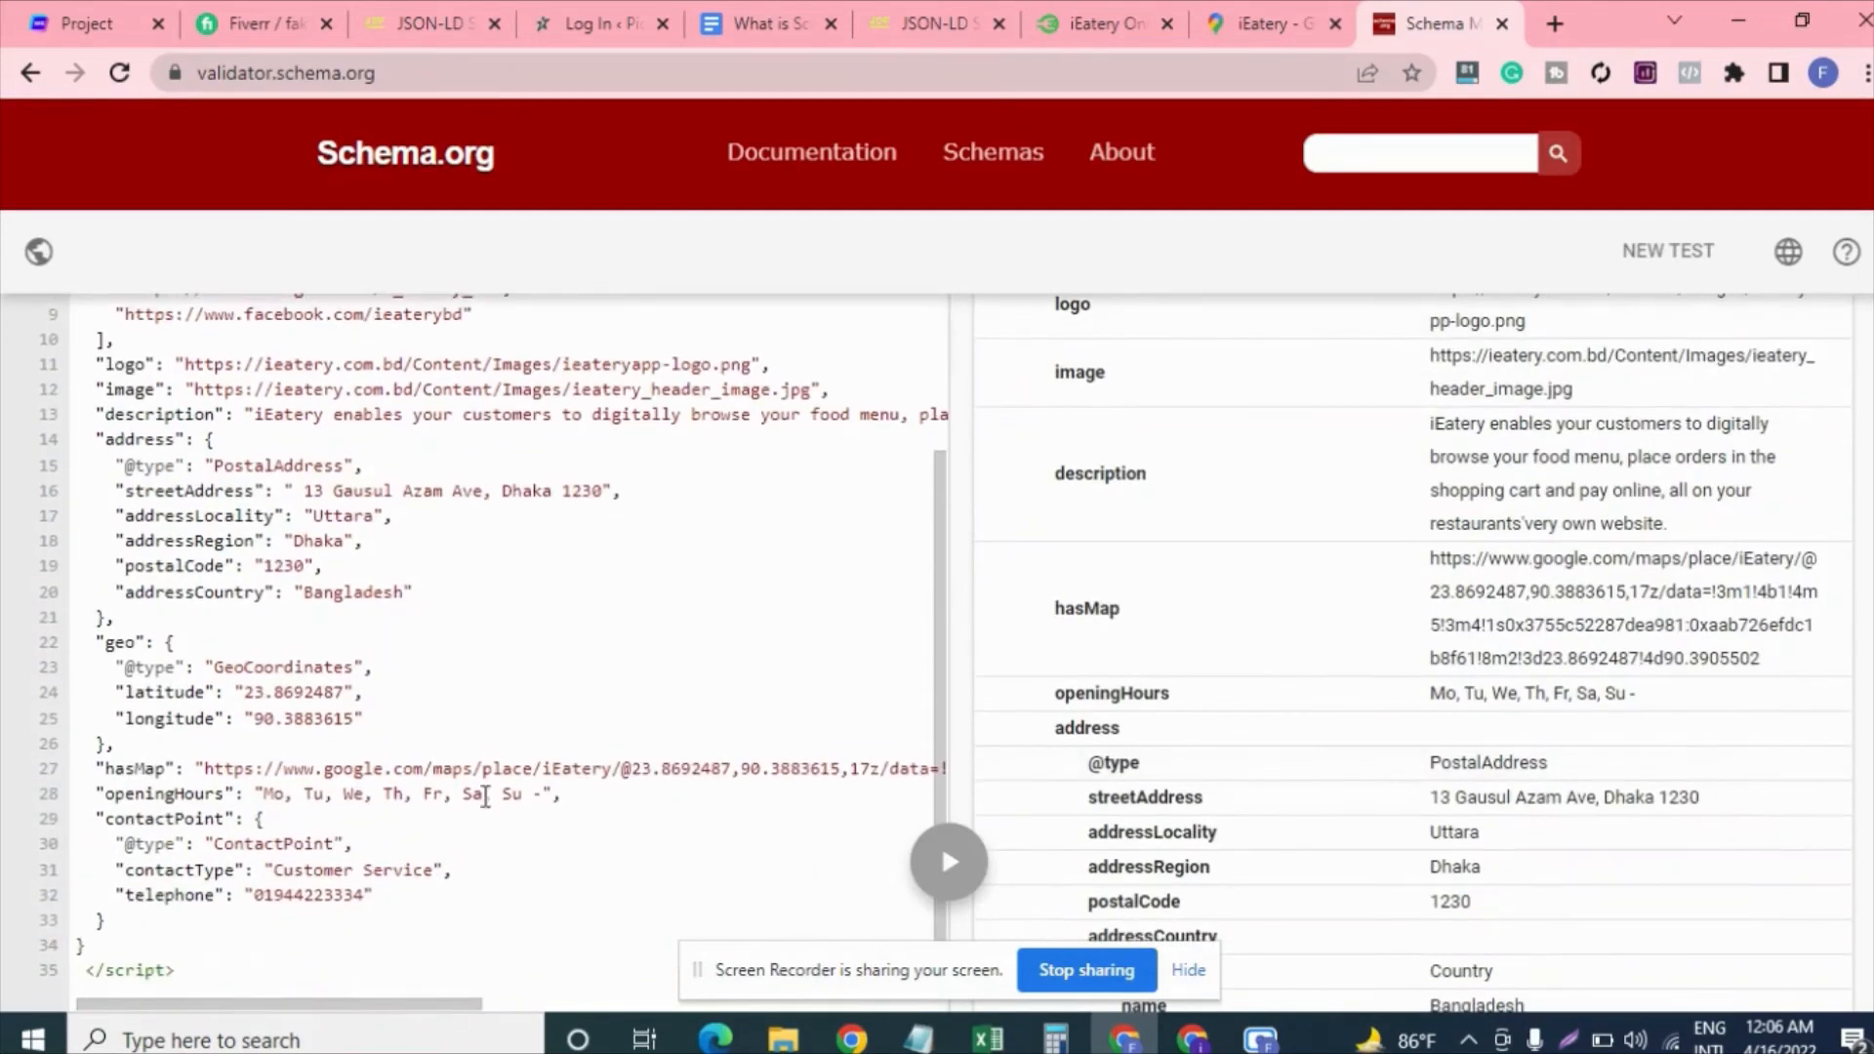
scroll(191, 966, "up", 3)
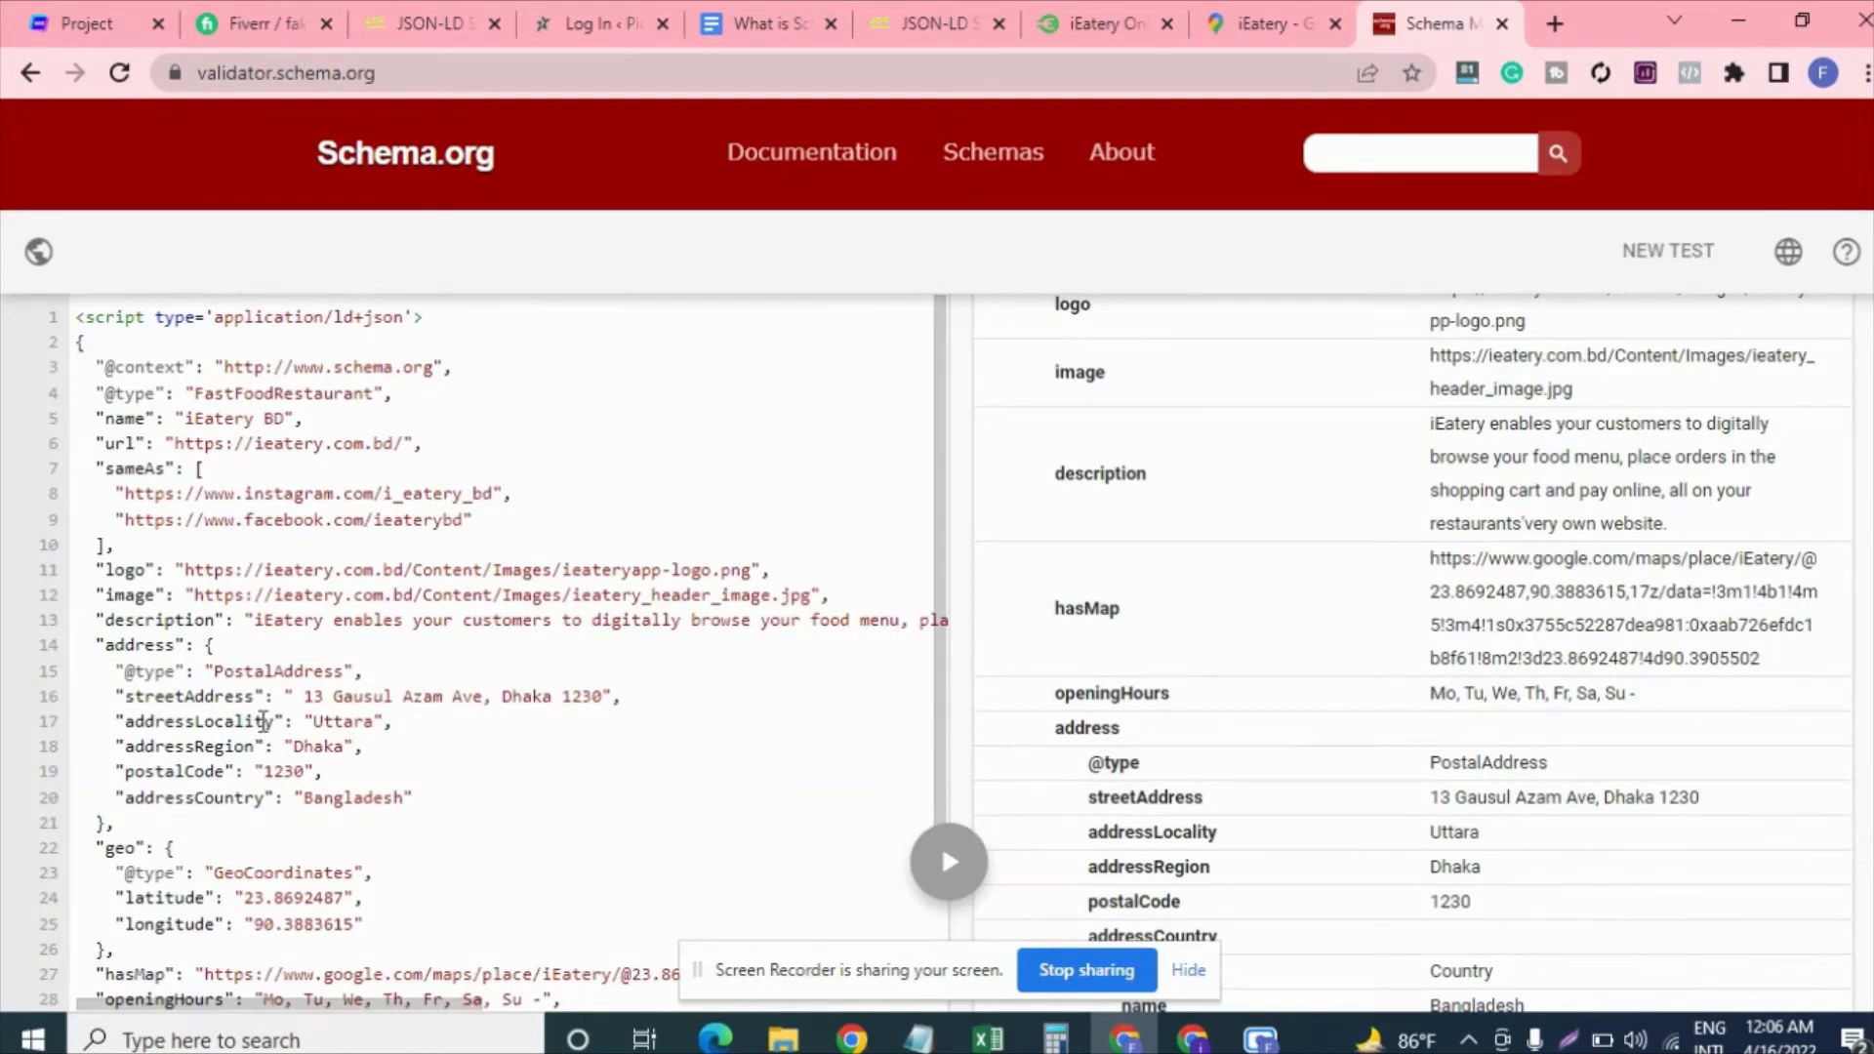
scroll(254, 691, "down", 3)
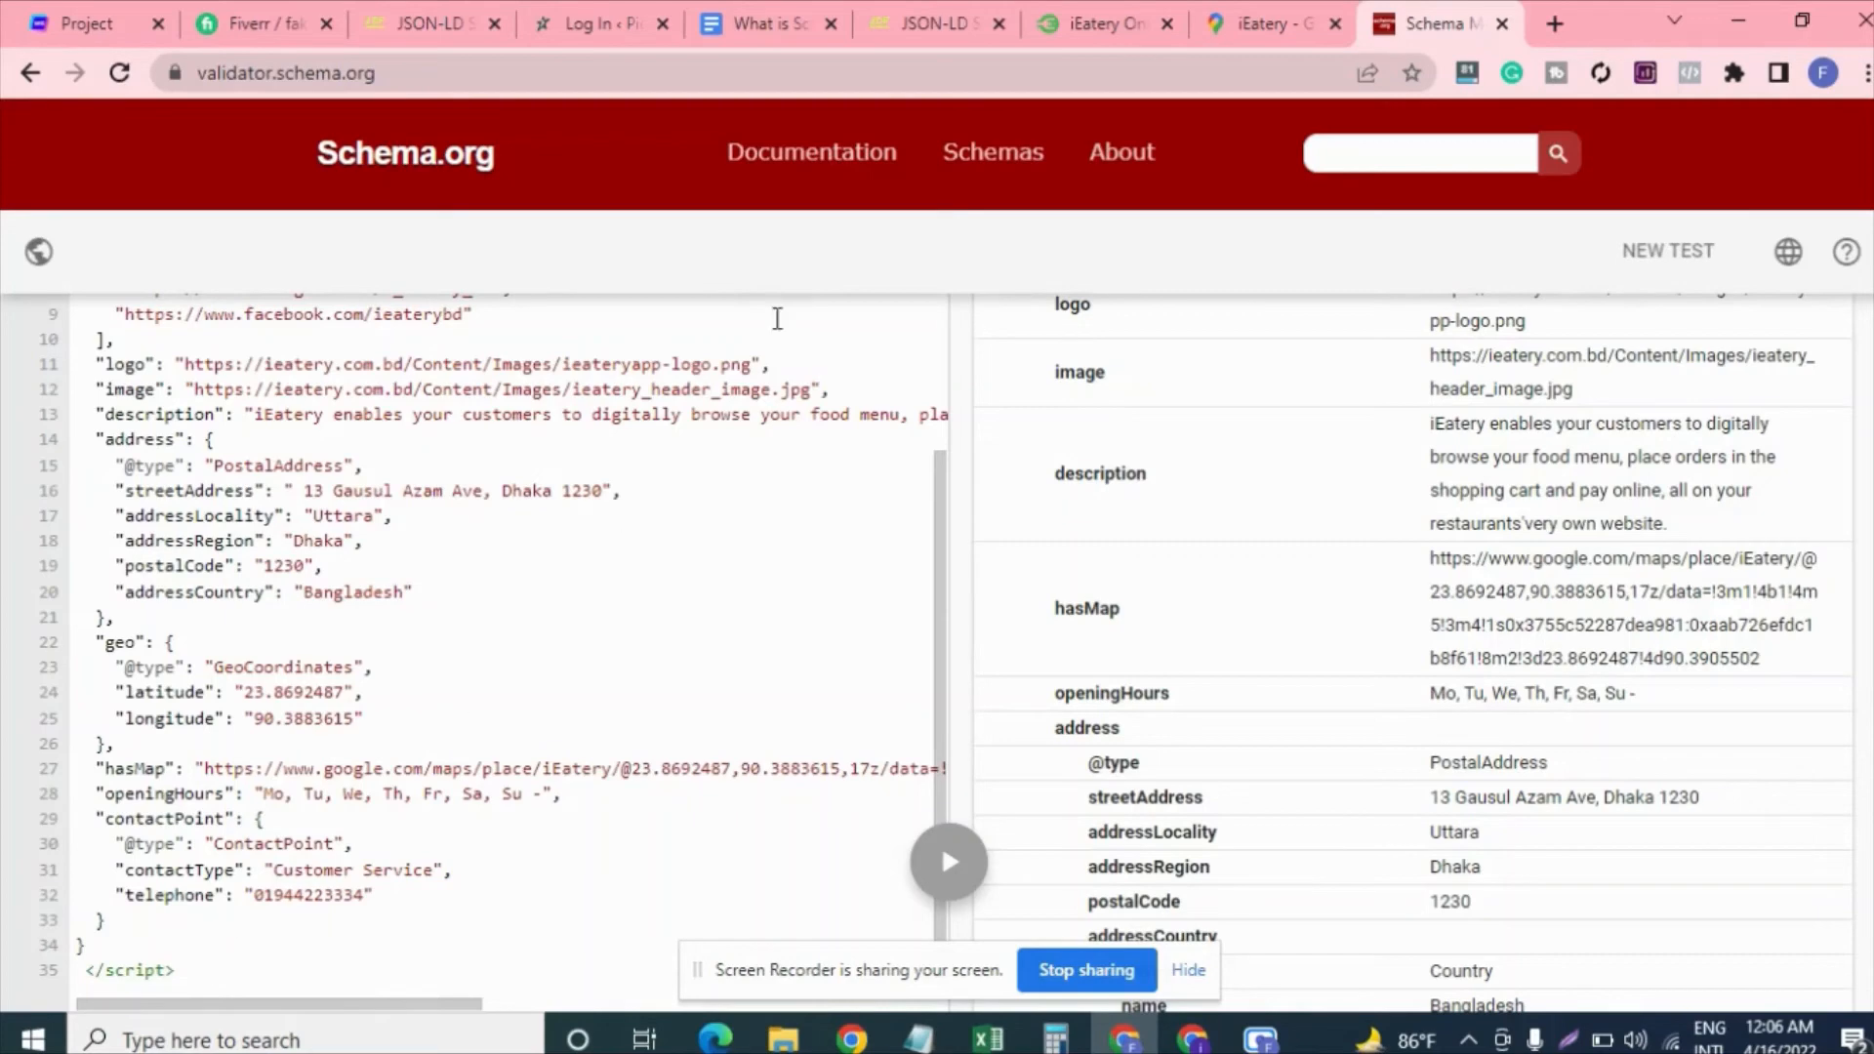
- Select the whole generated script again in the schema generator and switch to the Pick Wisely WordPress login page
left_click(906, 4)
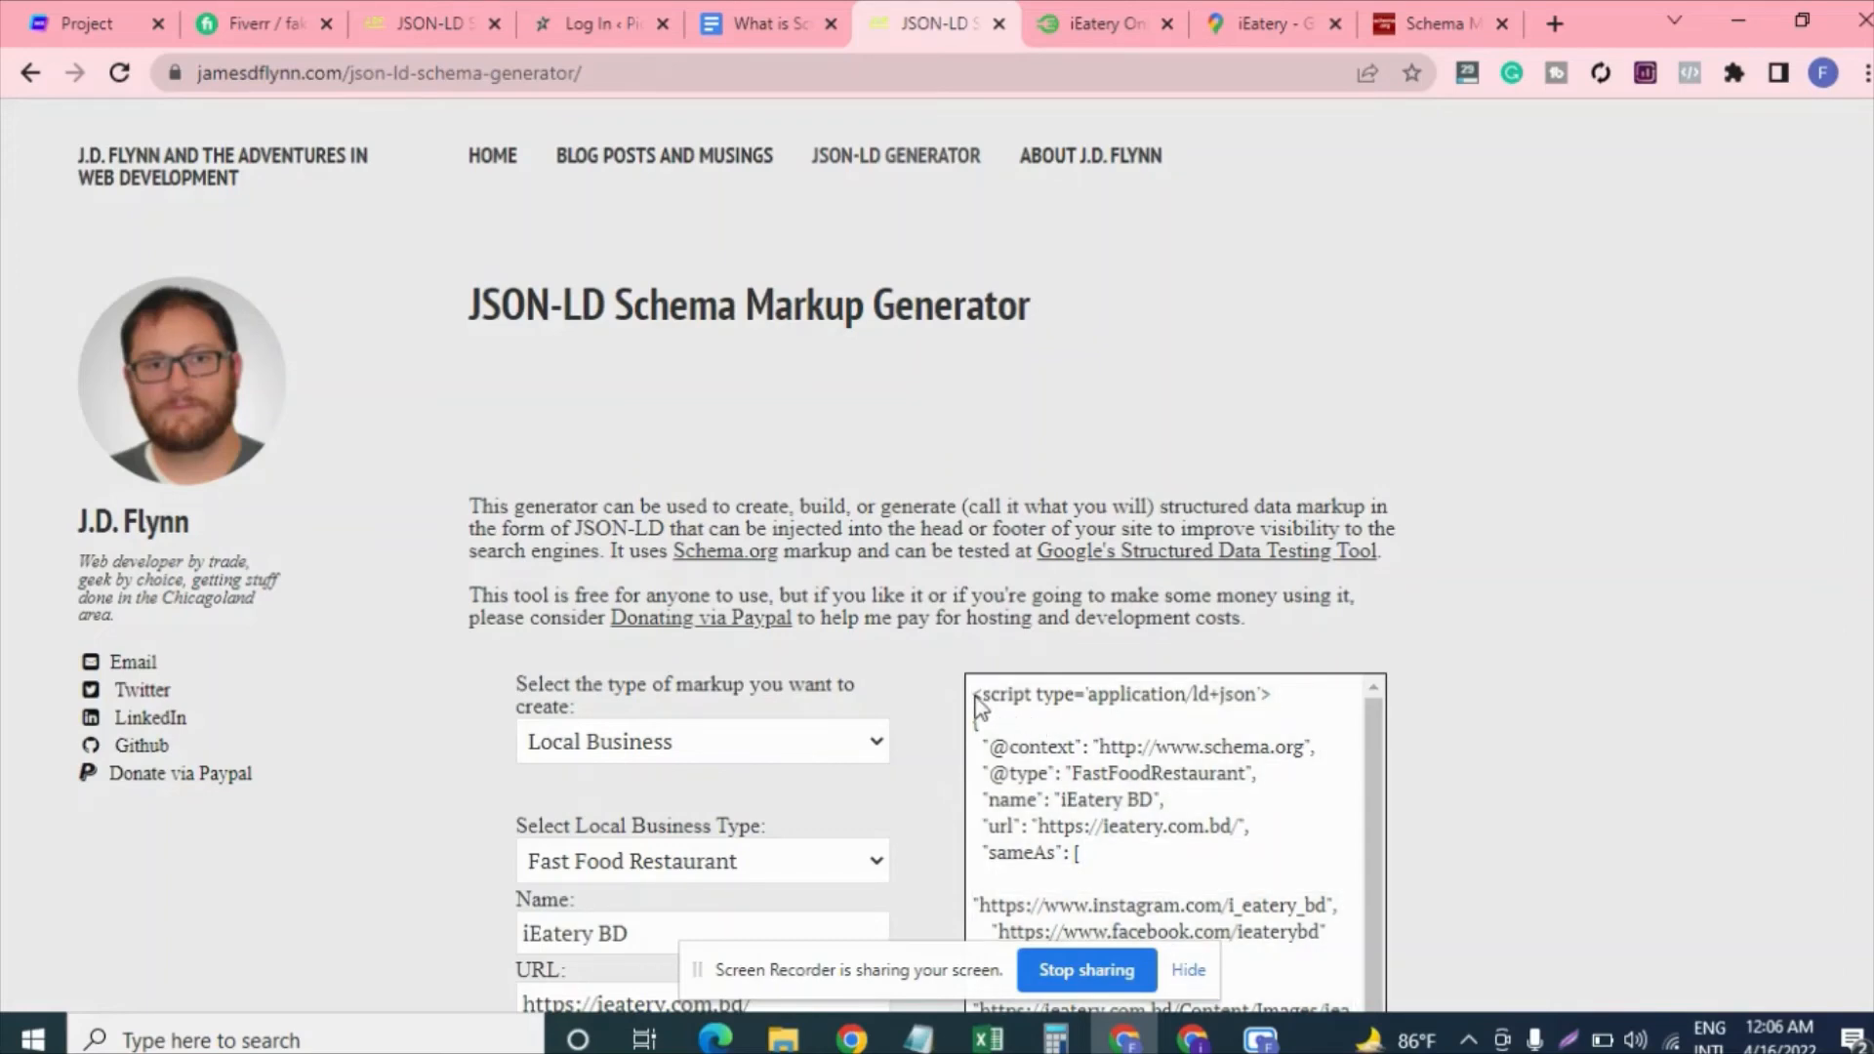
left_click_drag(976, 701, 1226, 648)
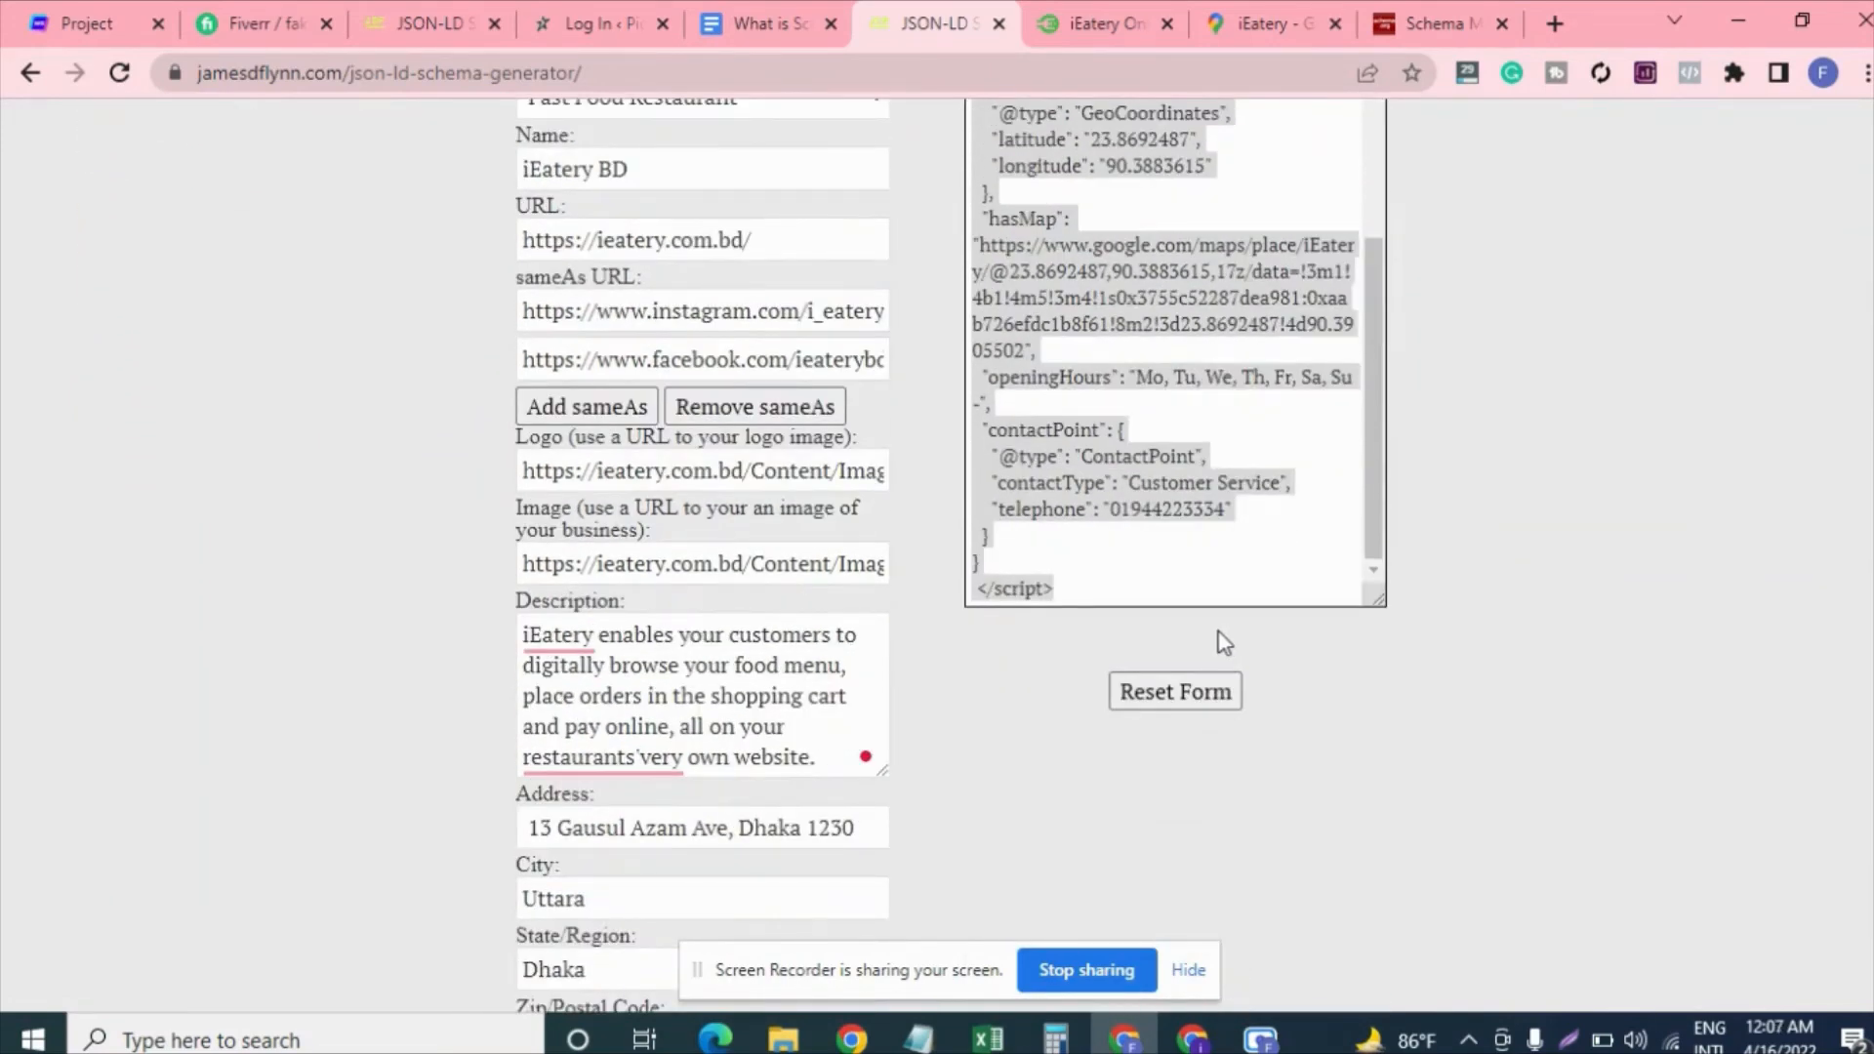
left_click(615, 15)
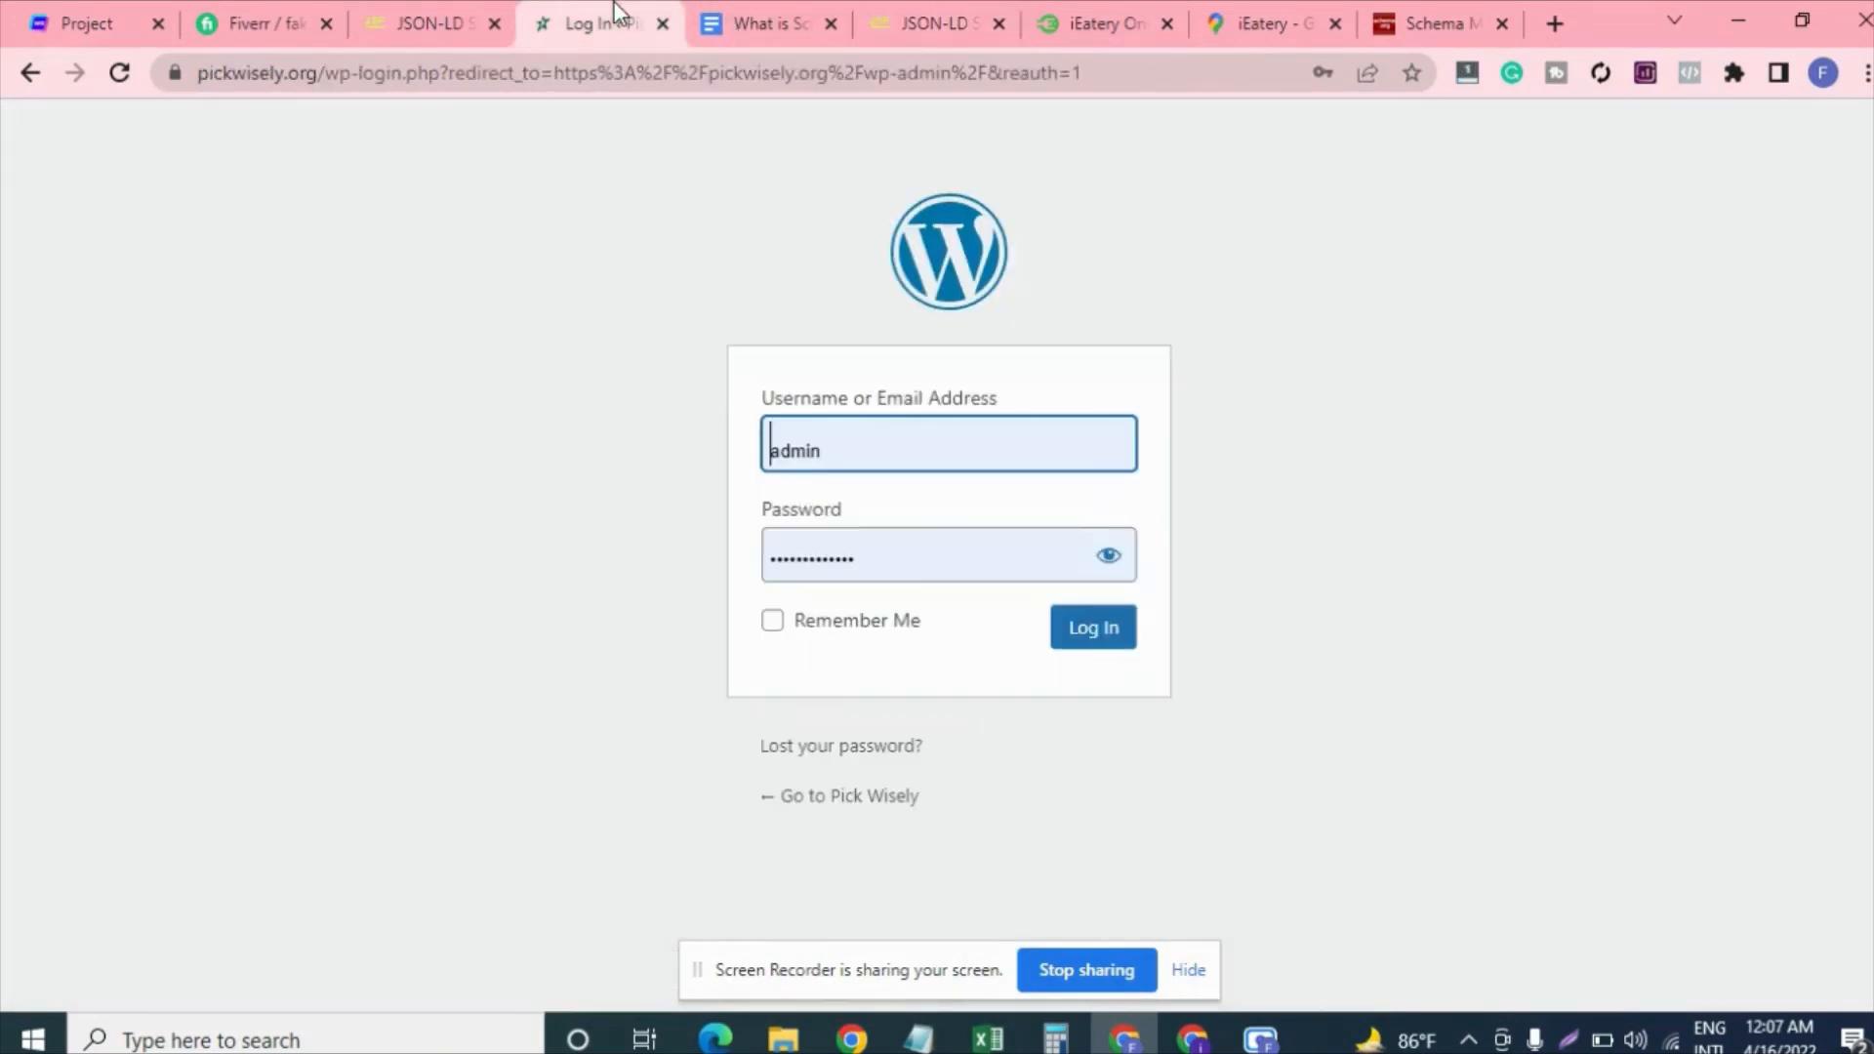
- Log in to the Pick Wisely WordPress admin with the saved credentials and open the Theme File Editor
left_click(1110, 634)
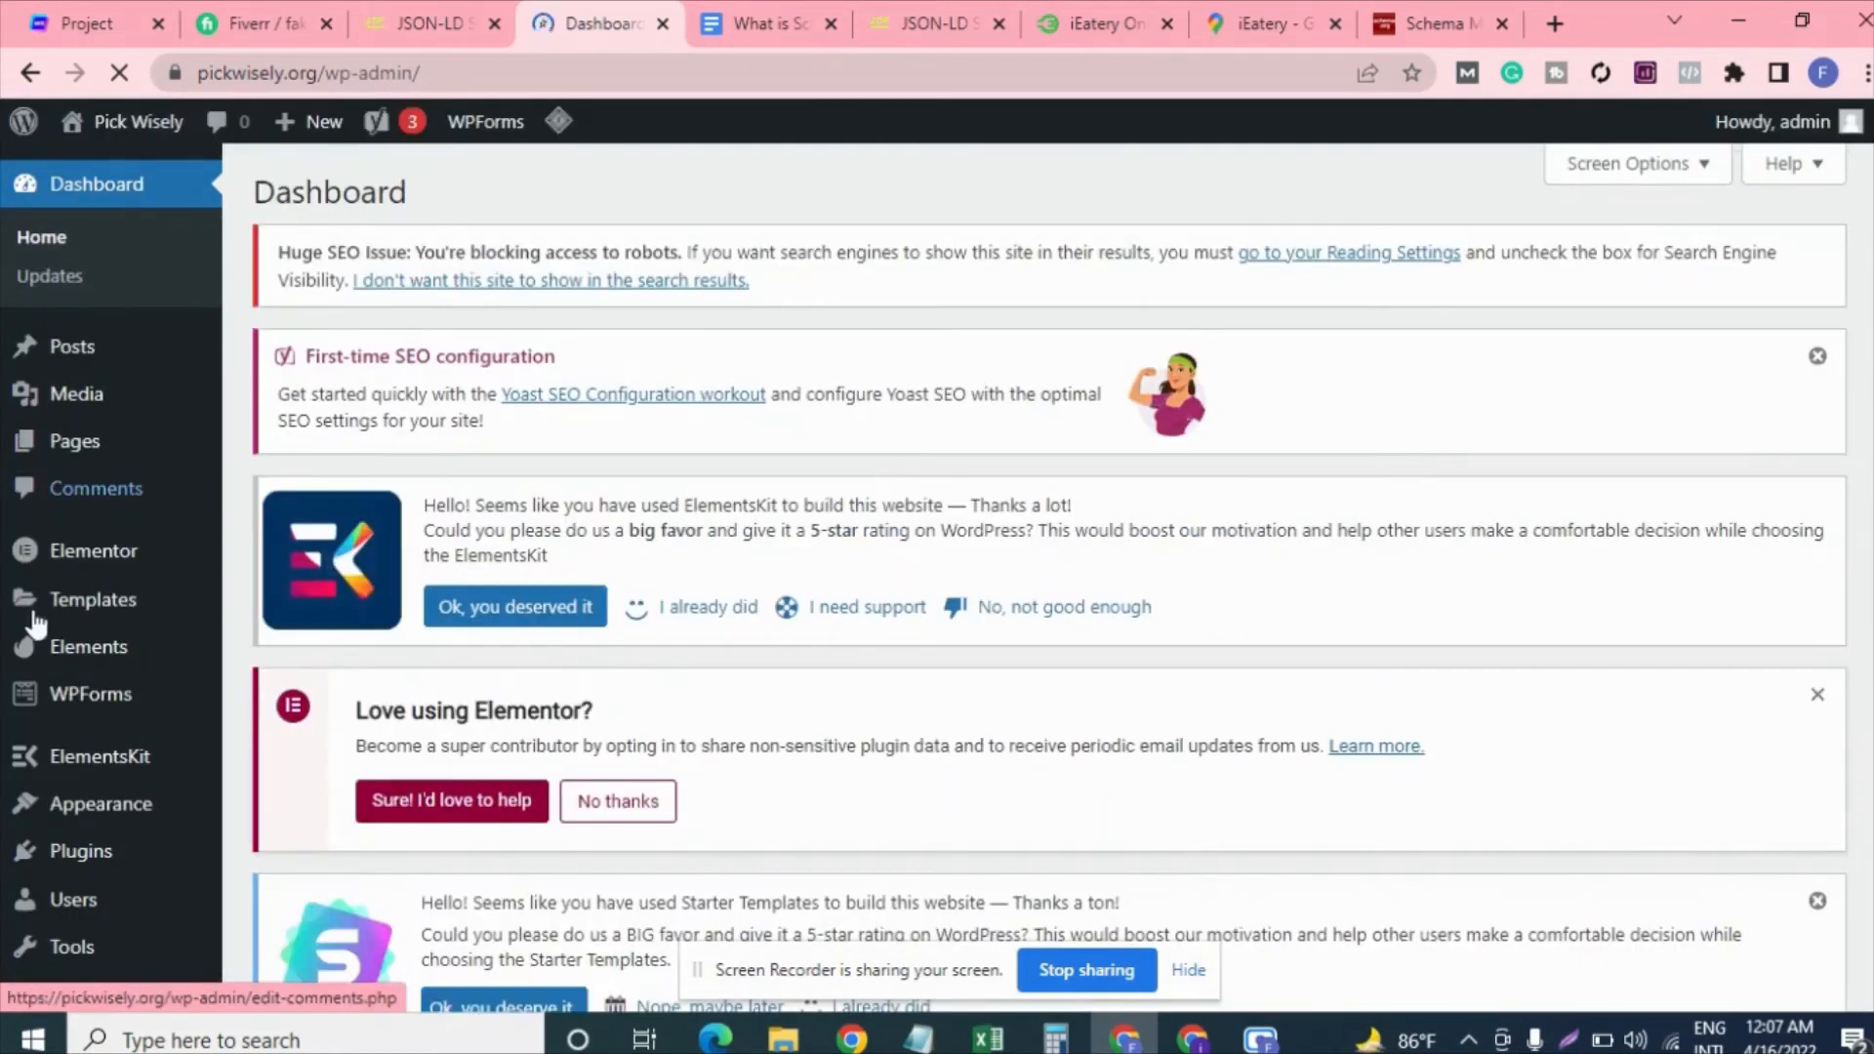
scroll(88, 610, "down", 3)
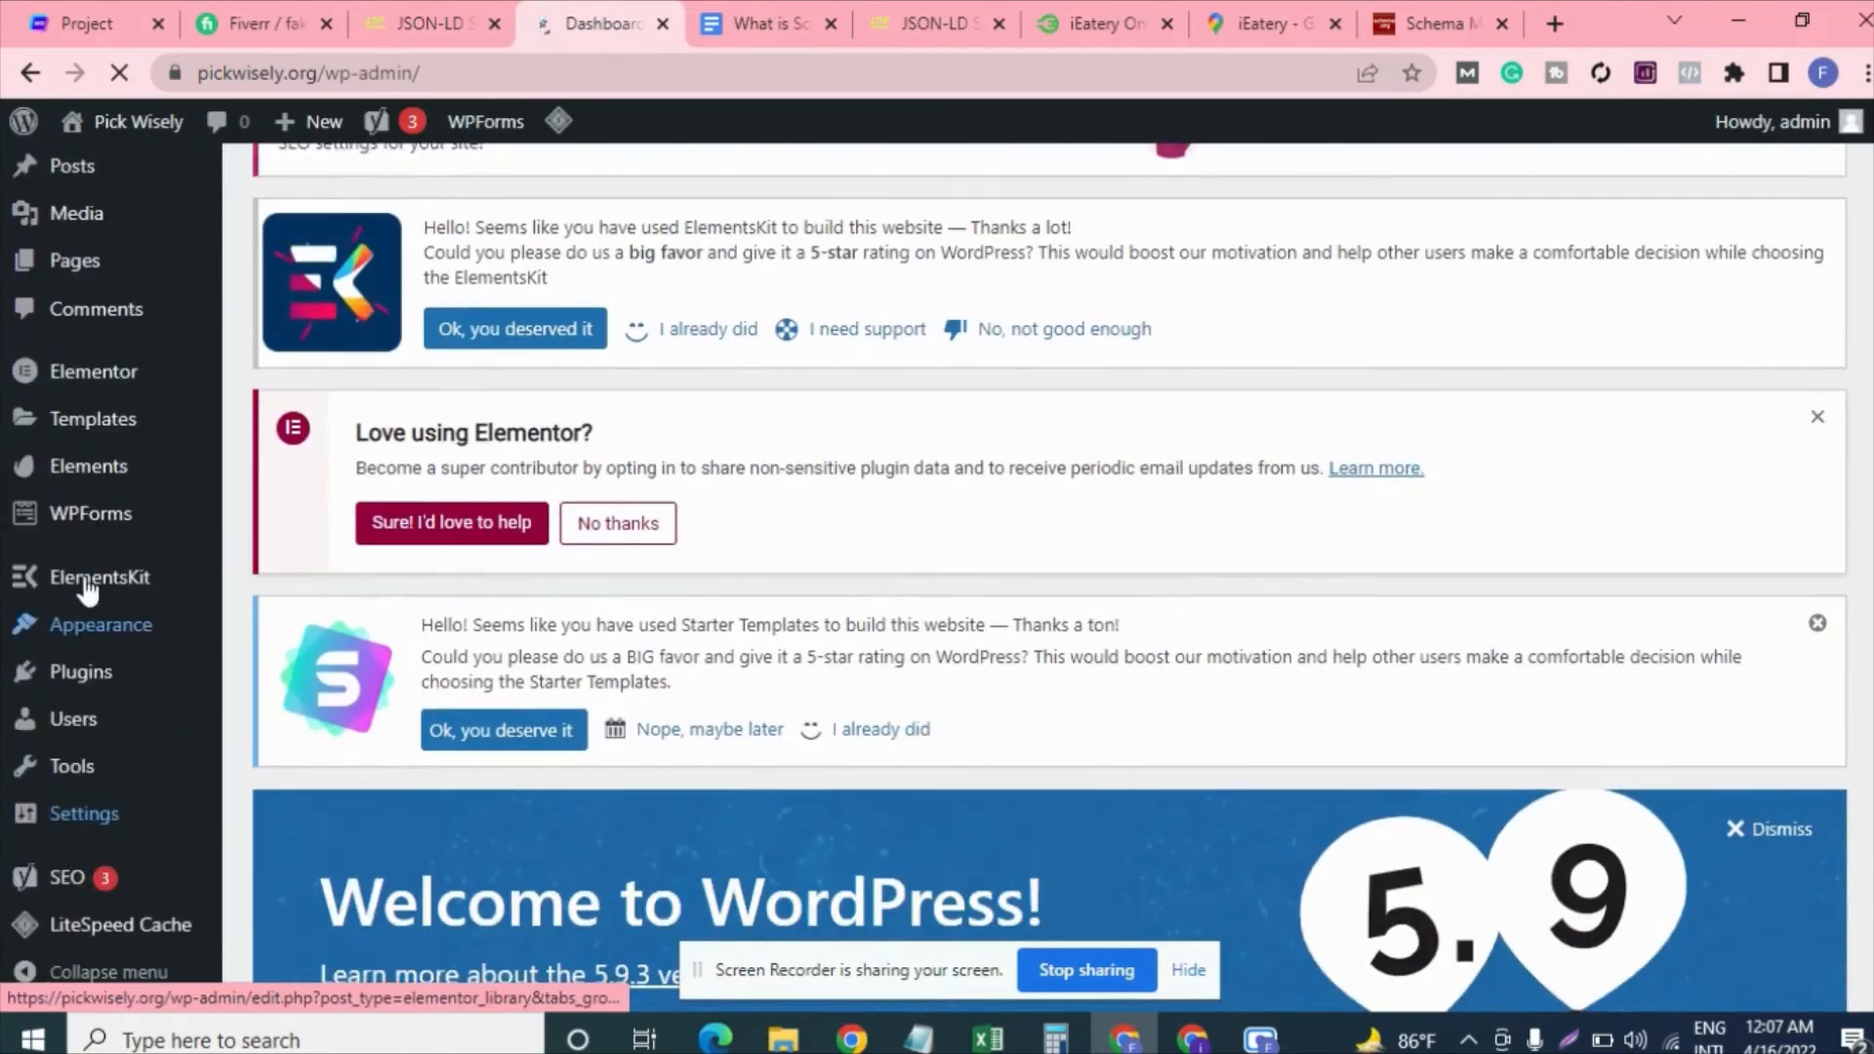
mouse_move(105, 637)
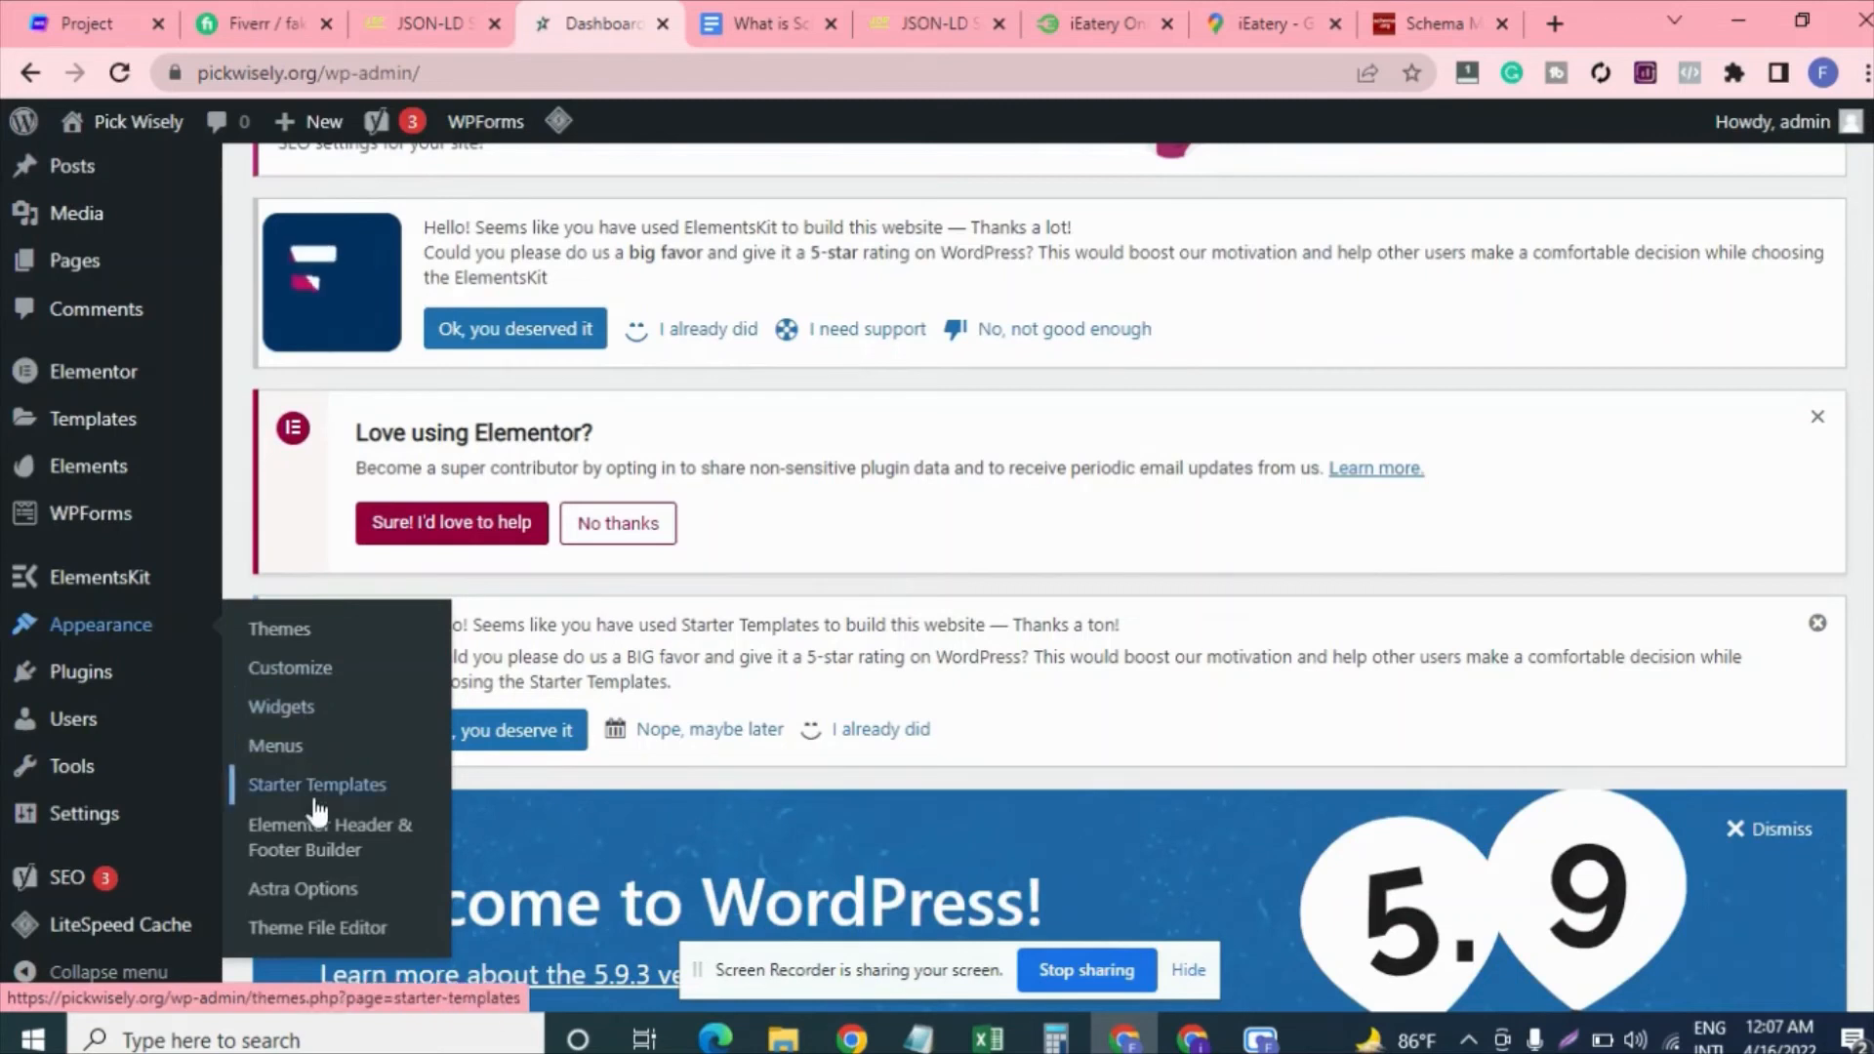
left_click(343, 935)
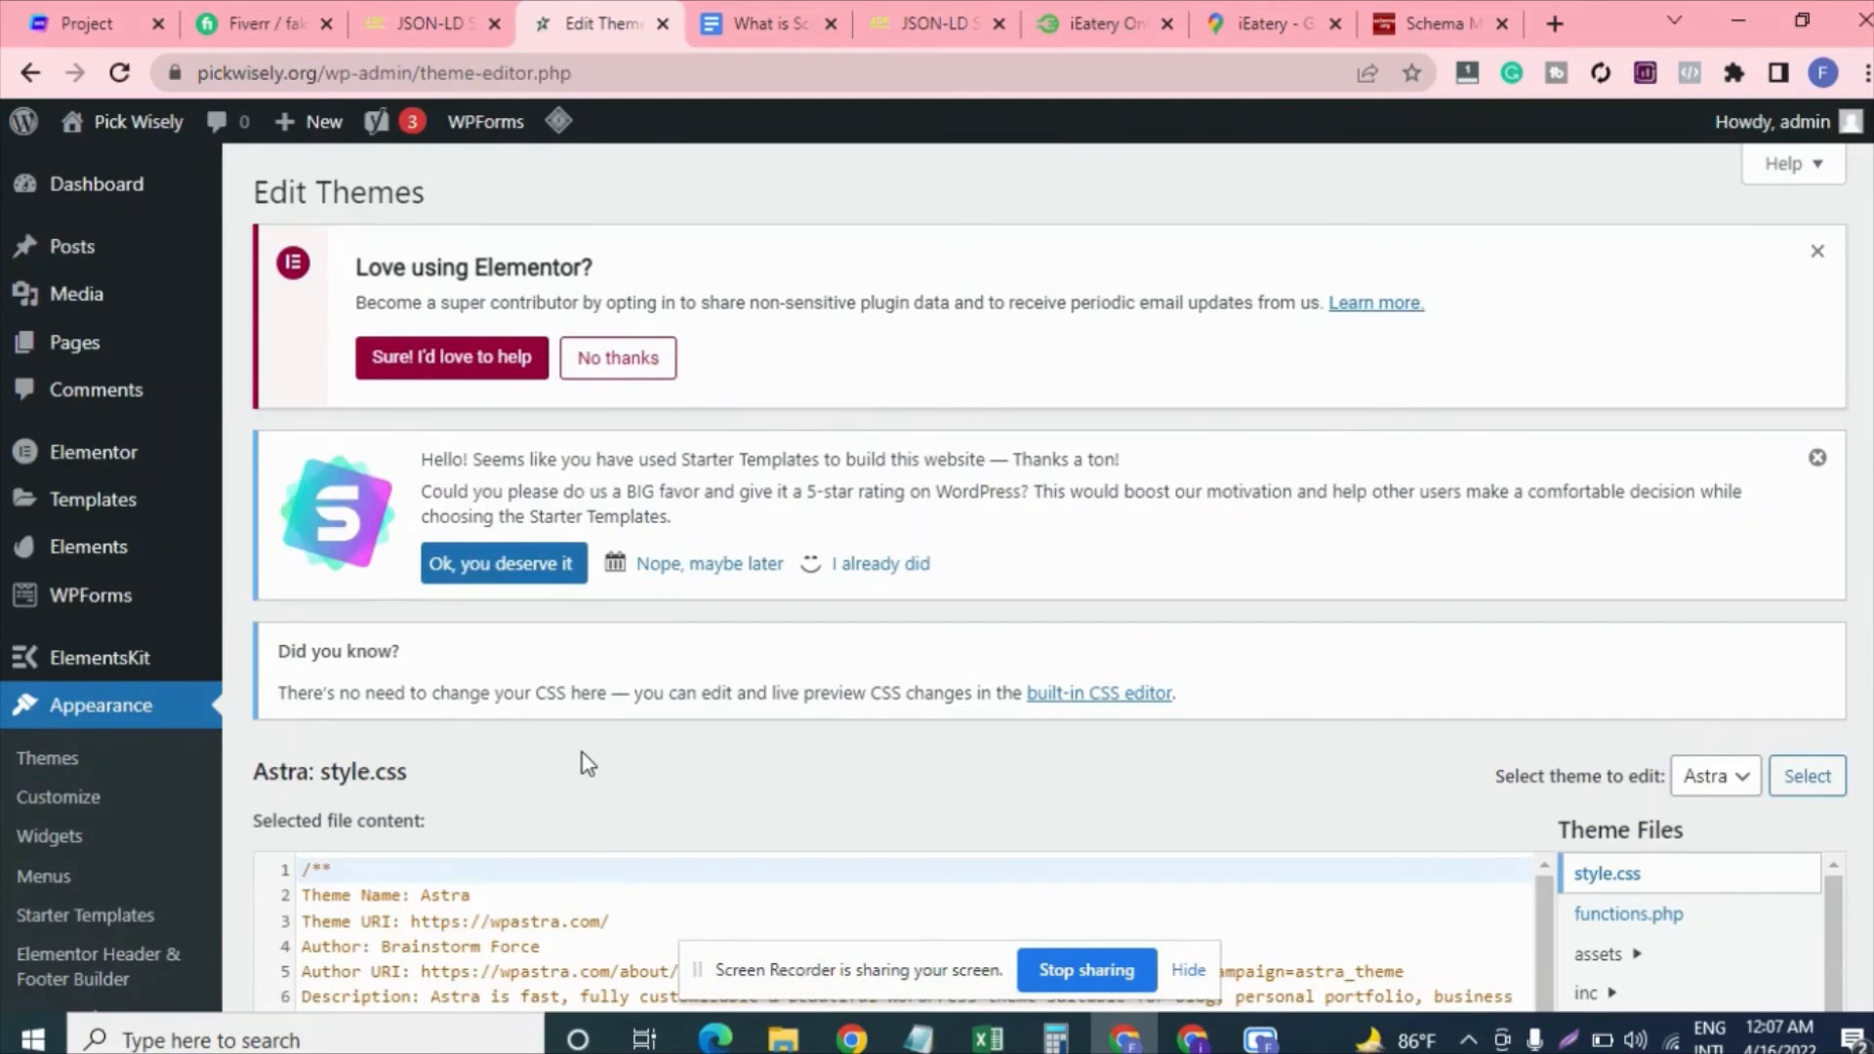
- Check the themes available for editing and open the Astra theme's header.php file
scroll(1583, 837, "down", 5)
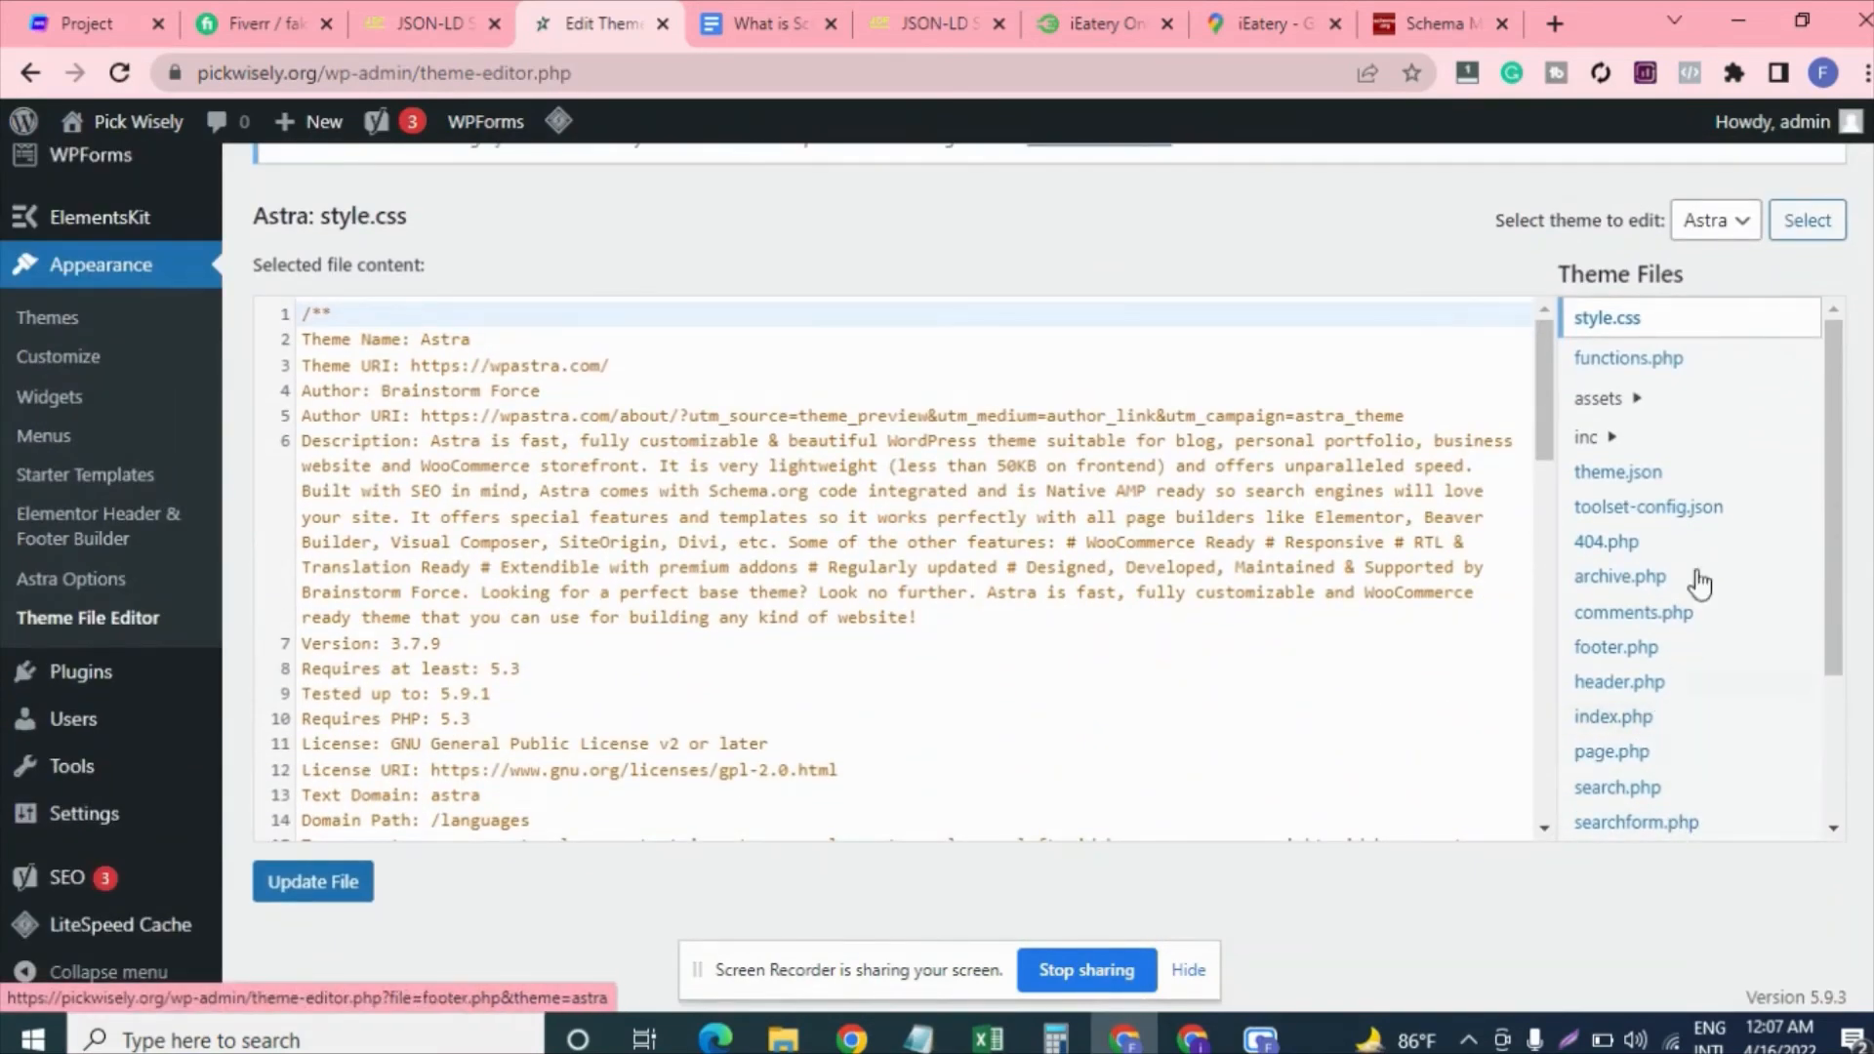
left_click(1736, 232)
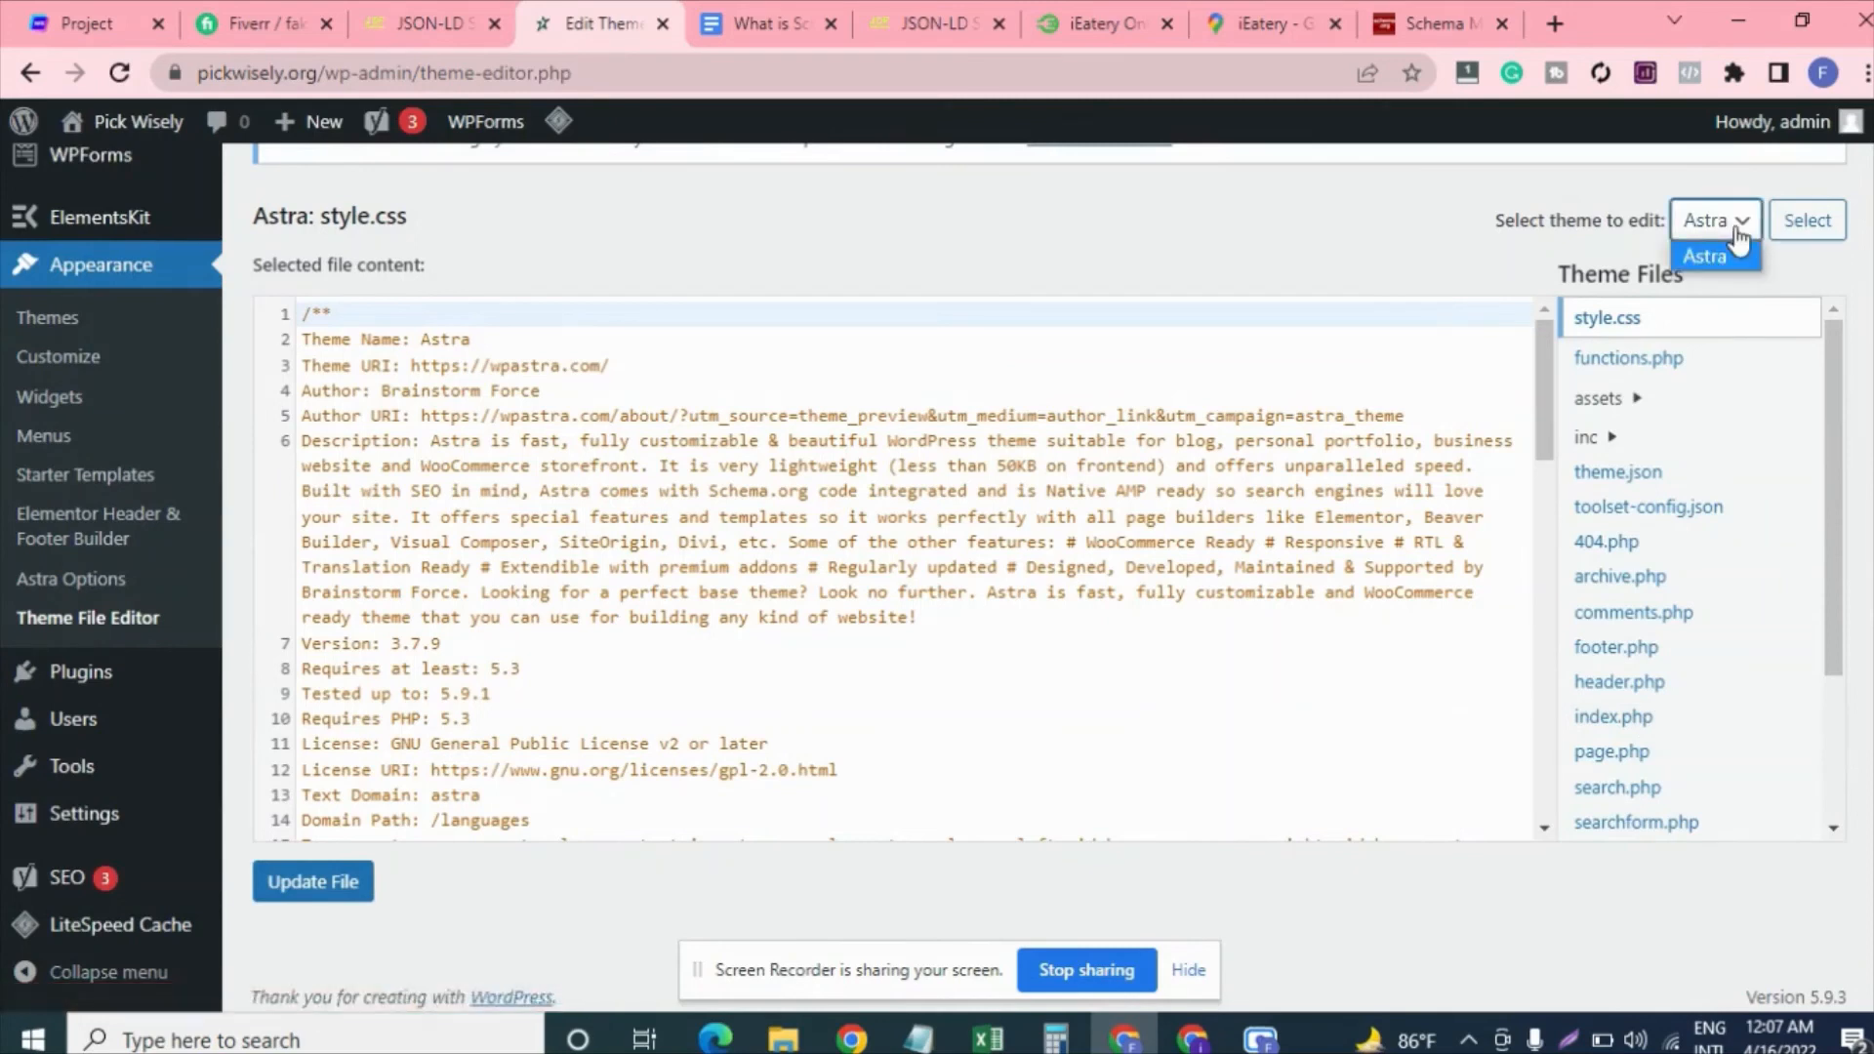
left_click(1736, 234)
left_click(1734, 235)
left_click(1731, 239)
left_click(1661, 684)
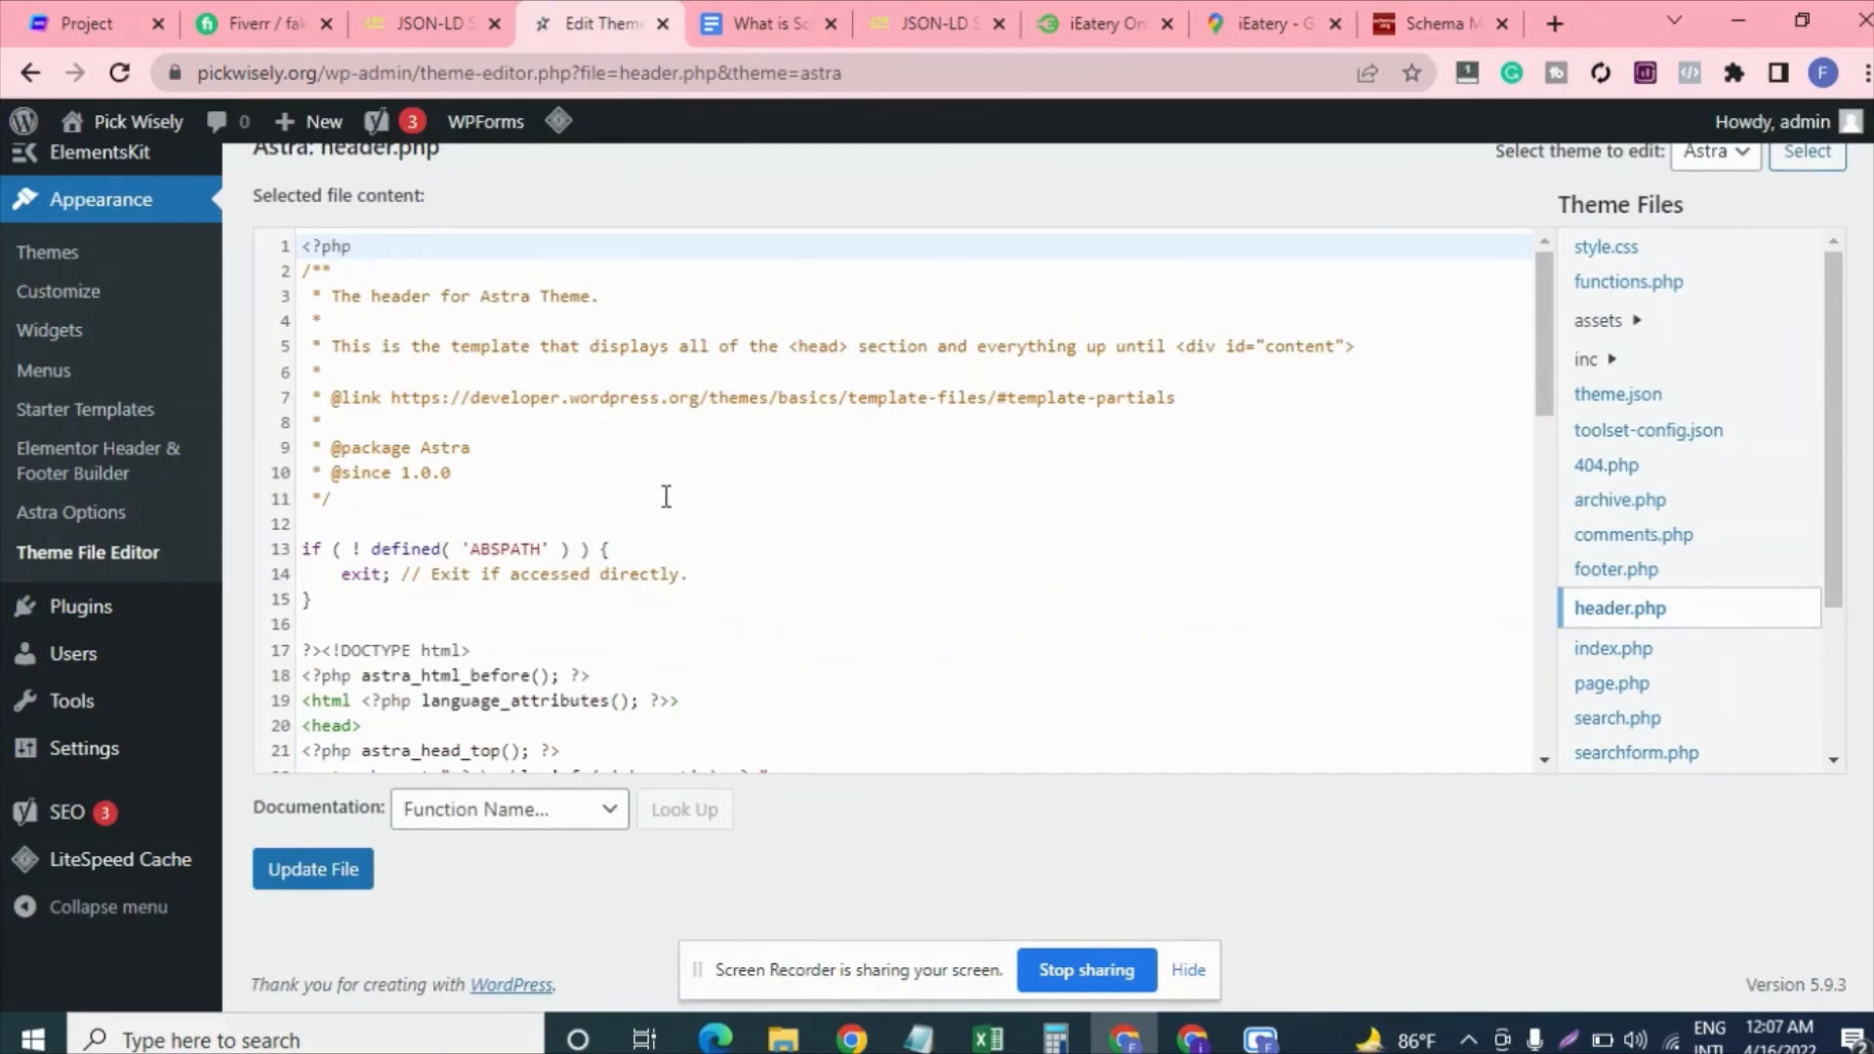
- Paste the copied JSON-LD script on a new line after astra_head_bottom, just before the closing head tag, and review its placement
scroll(611, 411, "down", 4)
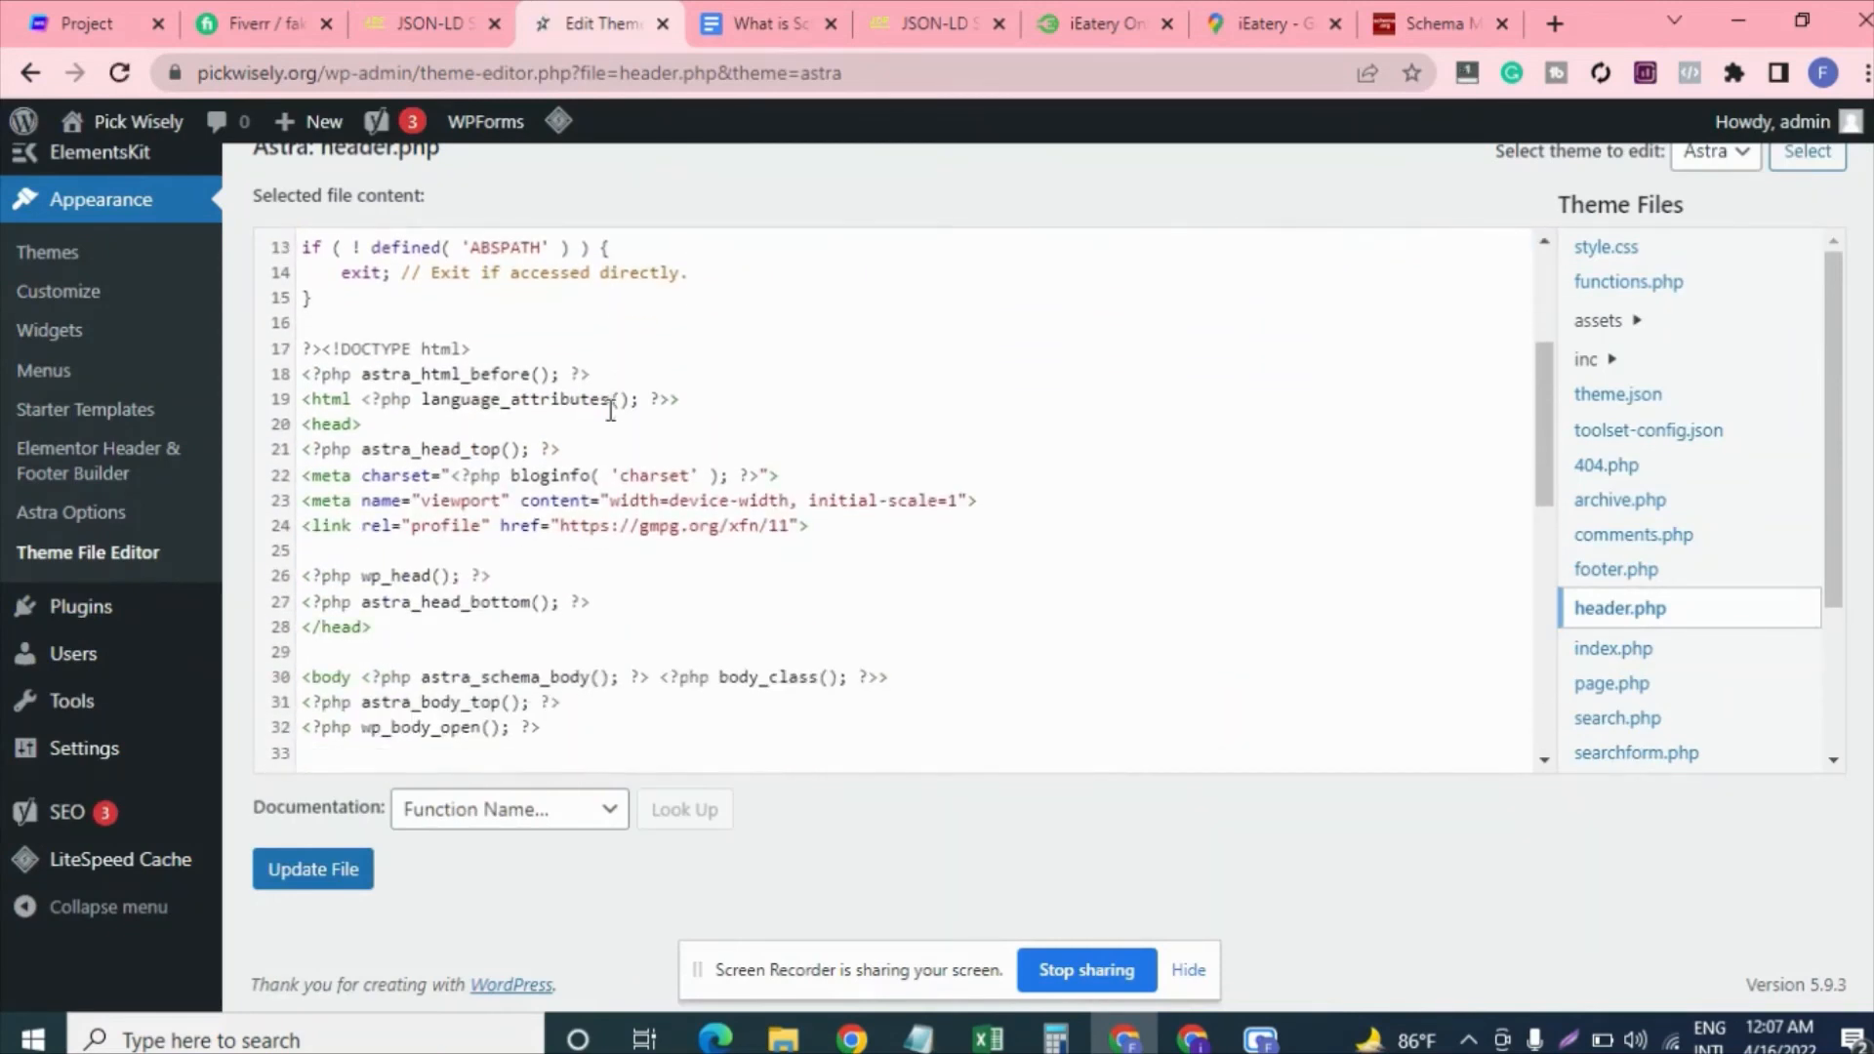
scroll(611, 411, "up", 1)
scroll(611, 411, "up", 3)
scroll(474, 414, "down", 4)
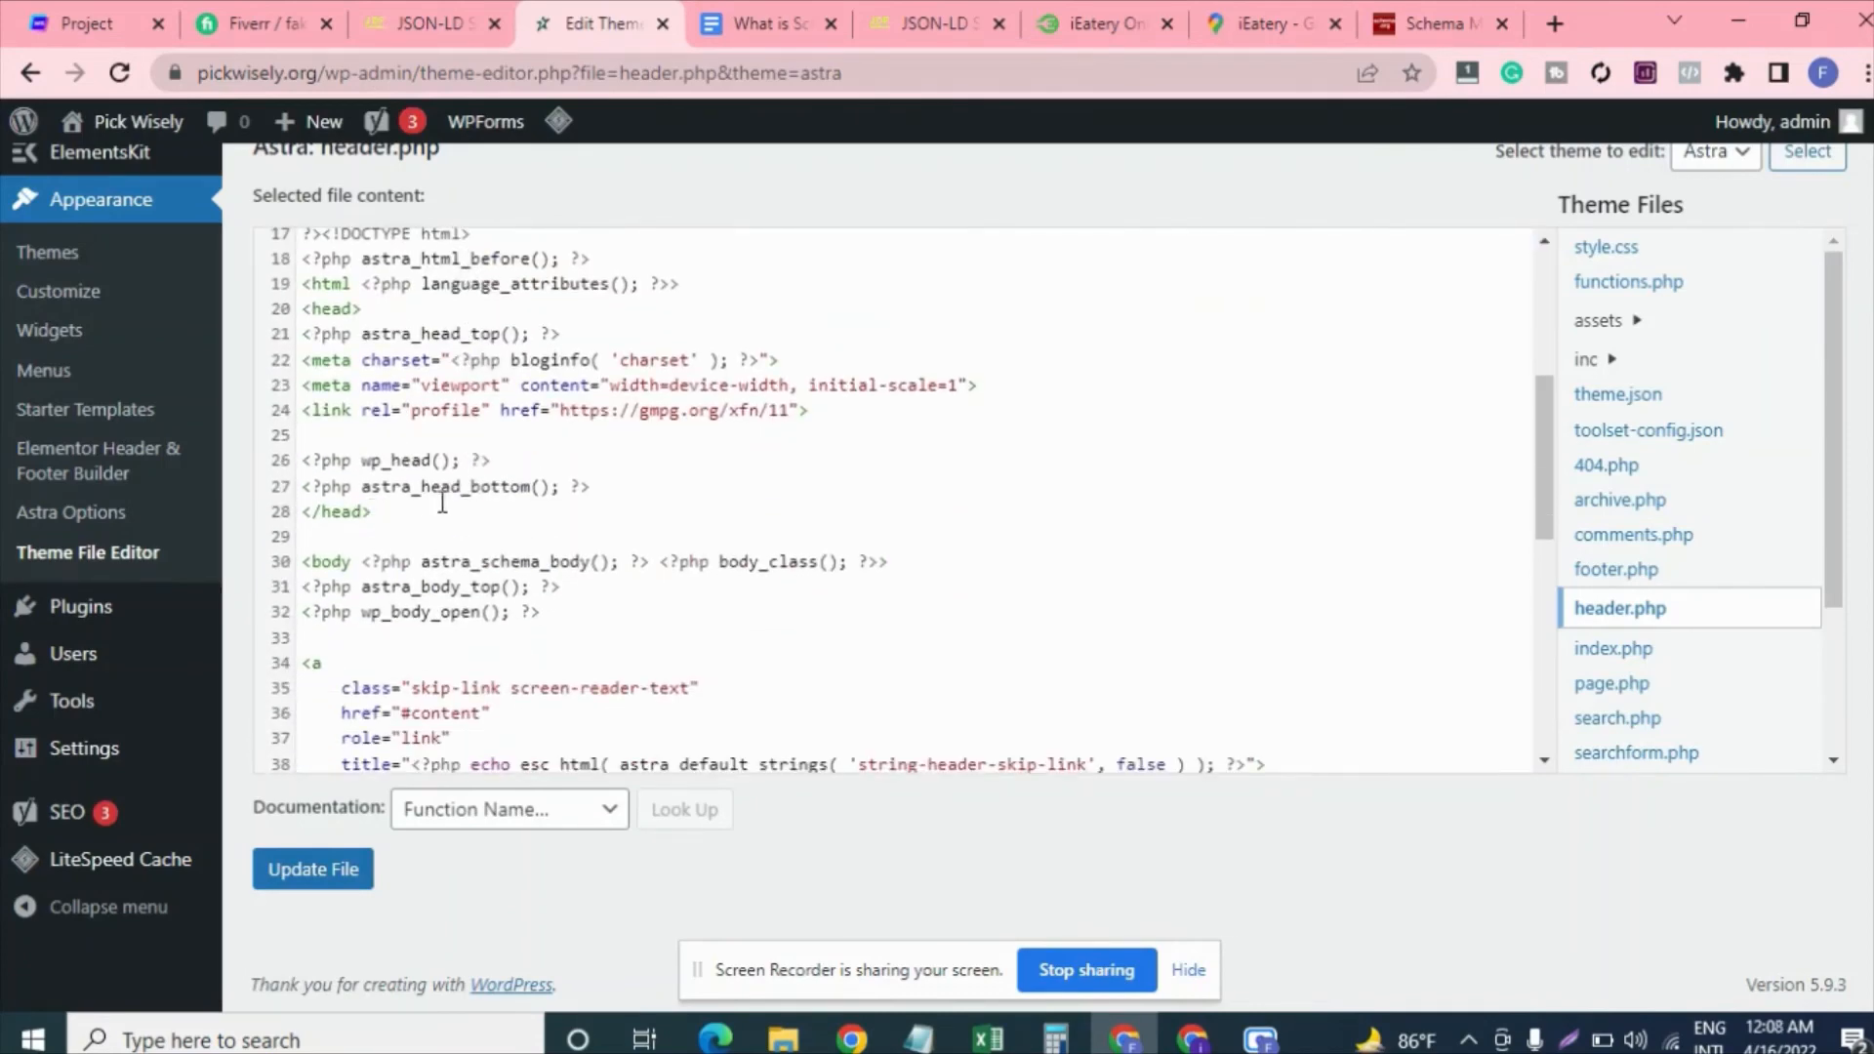
left_click(604, 485)
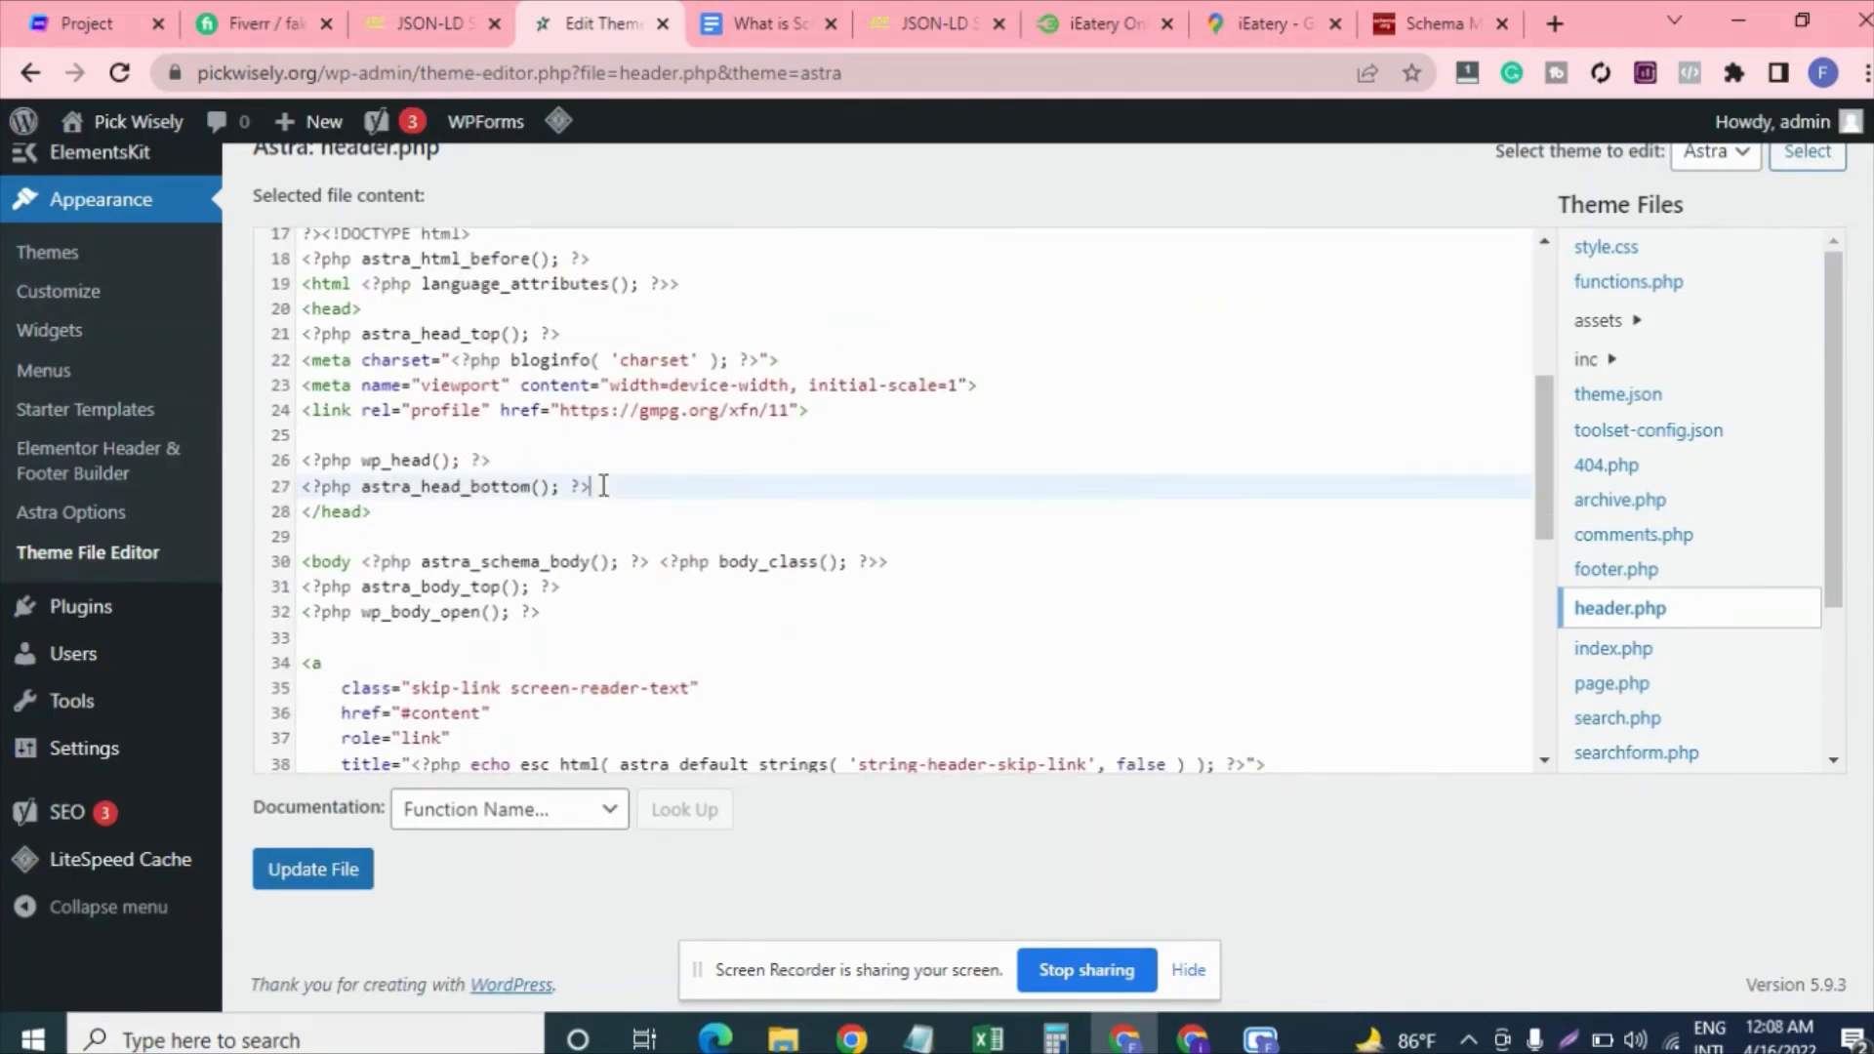
key("Return")
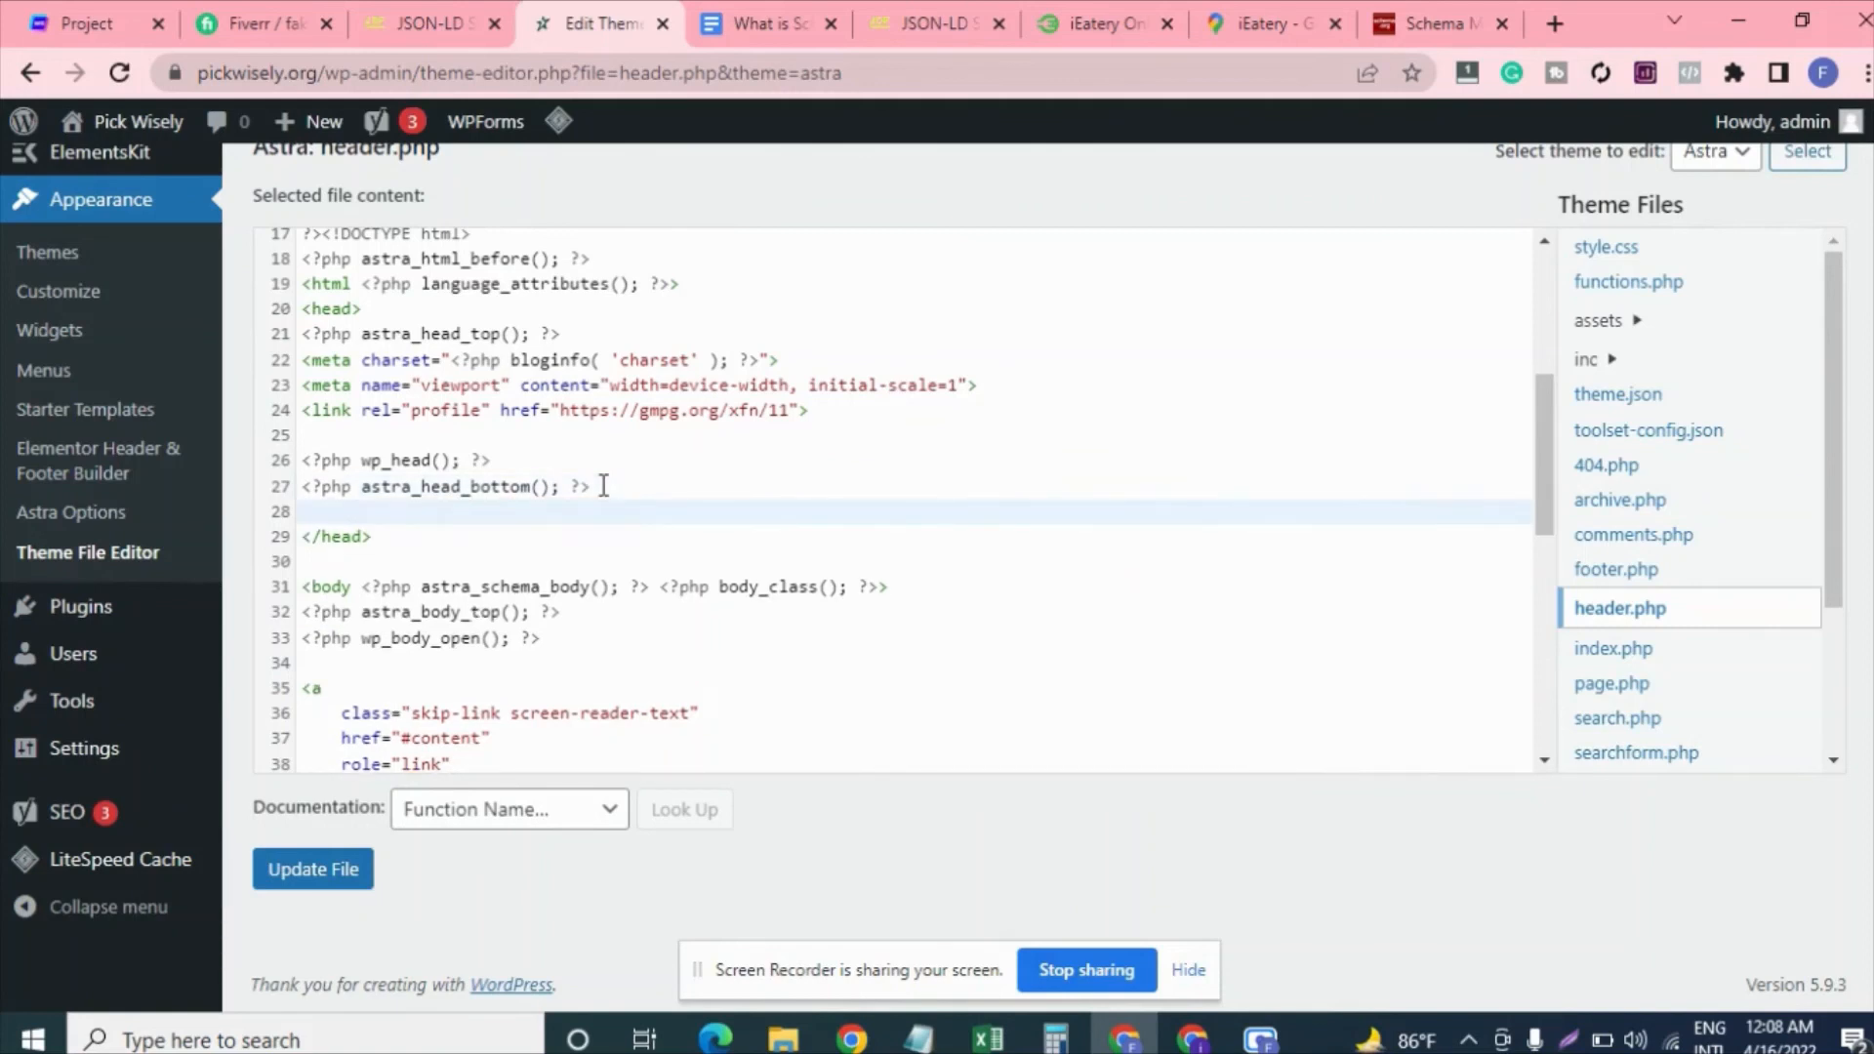
key("ctrl+v")
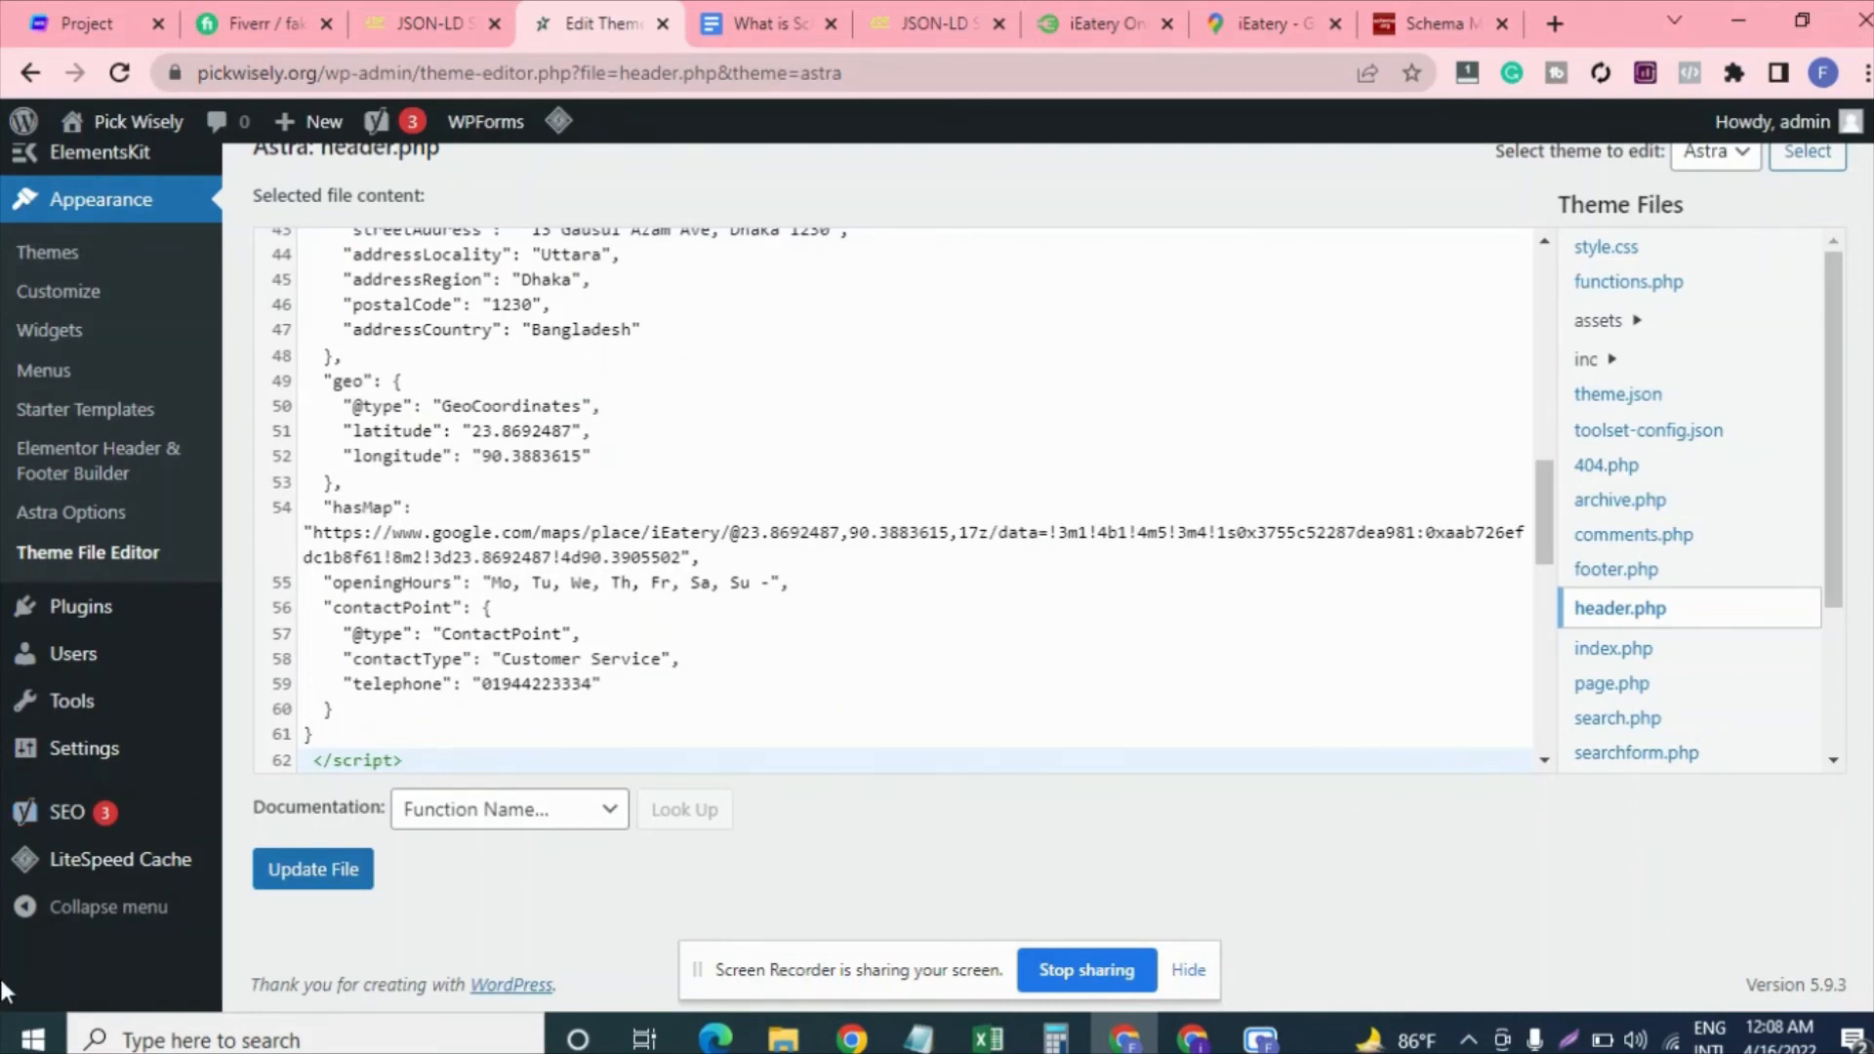
scroll(597, 707, "up", 1)
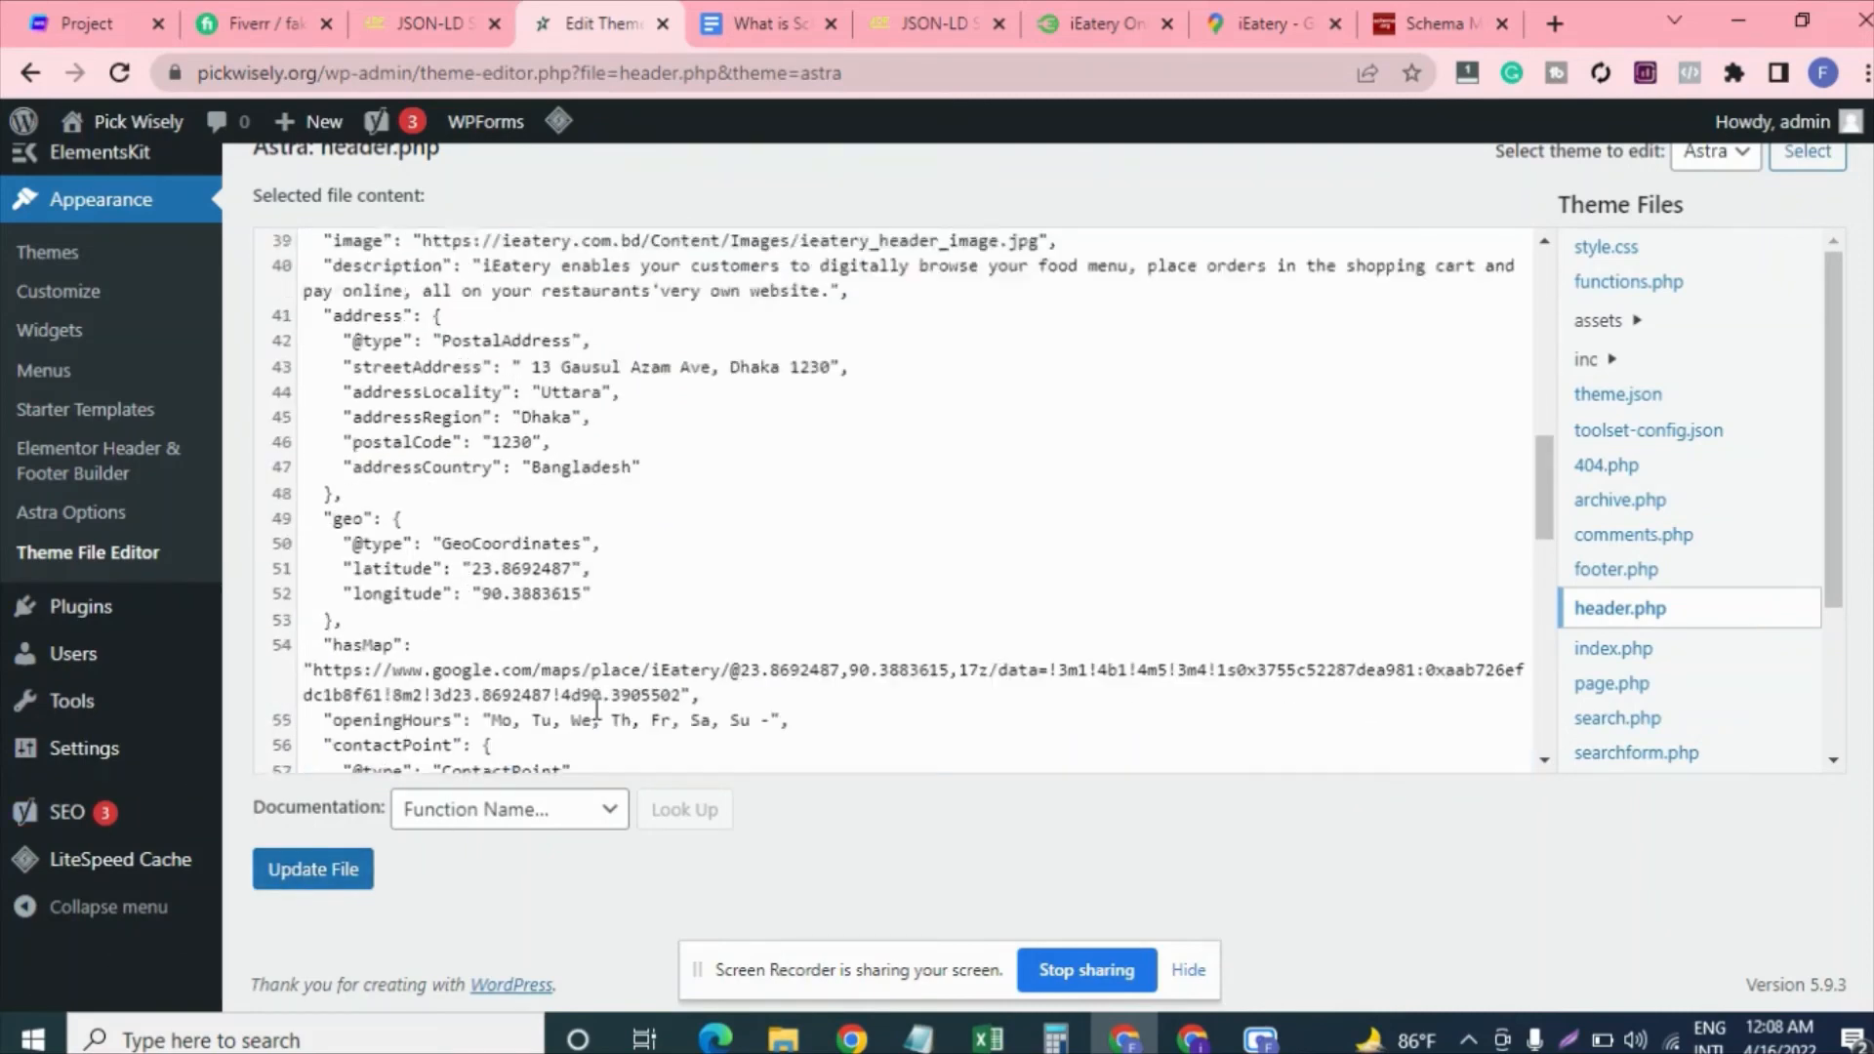
scroll(596, 708, "up", 7)
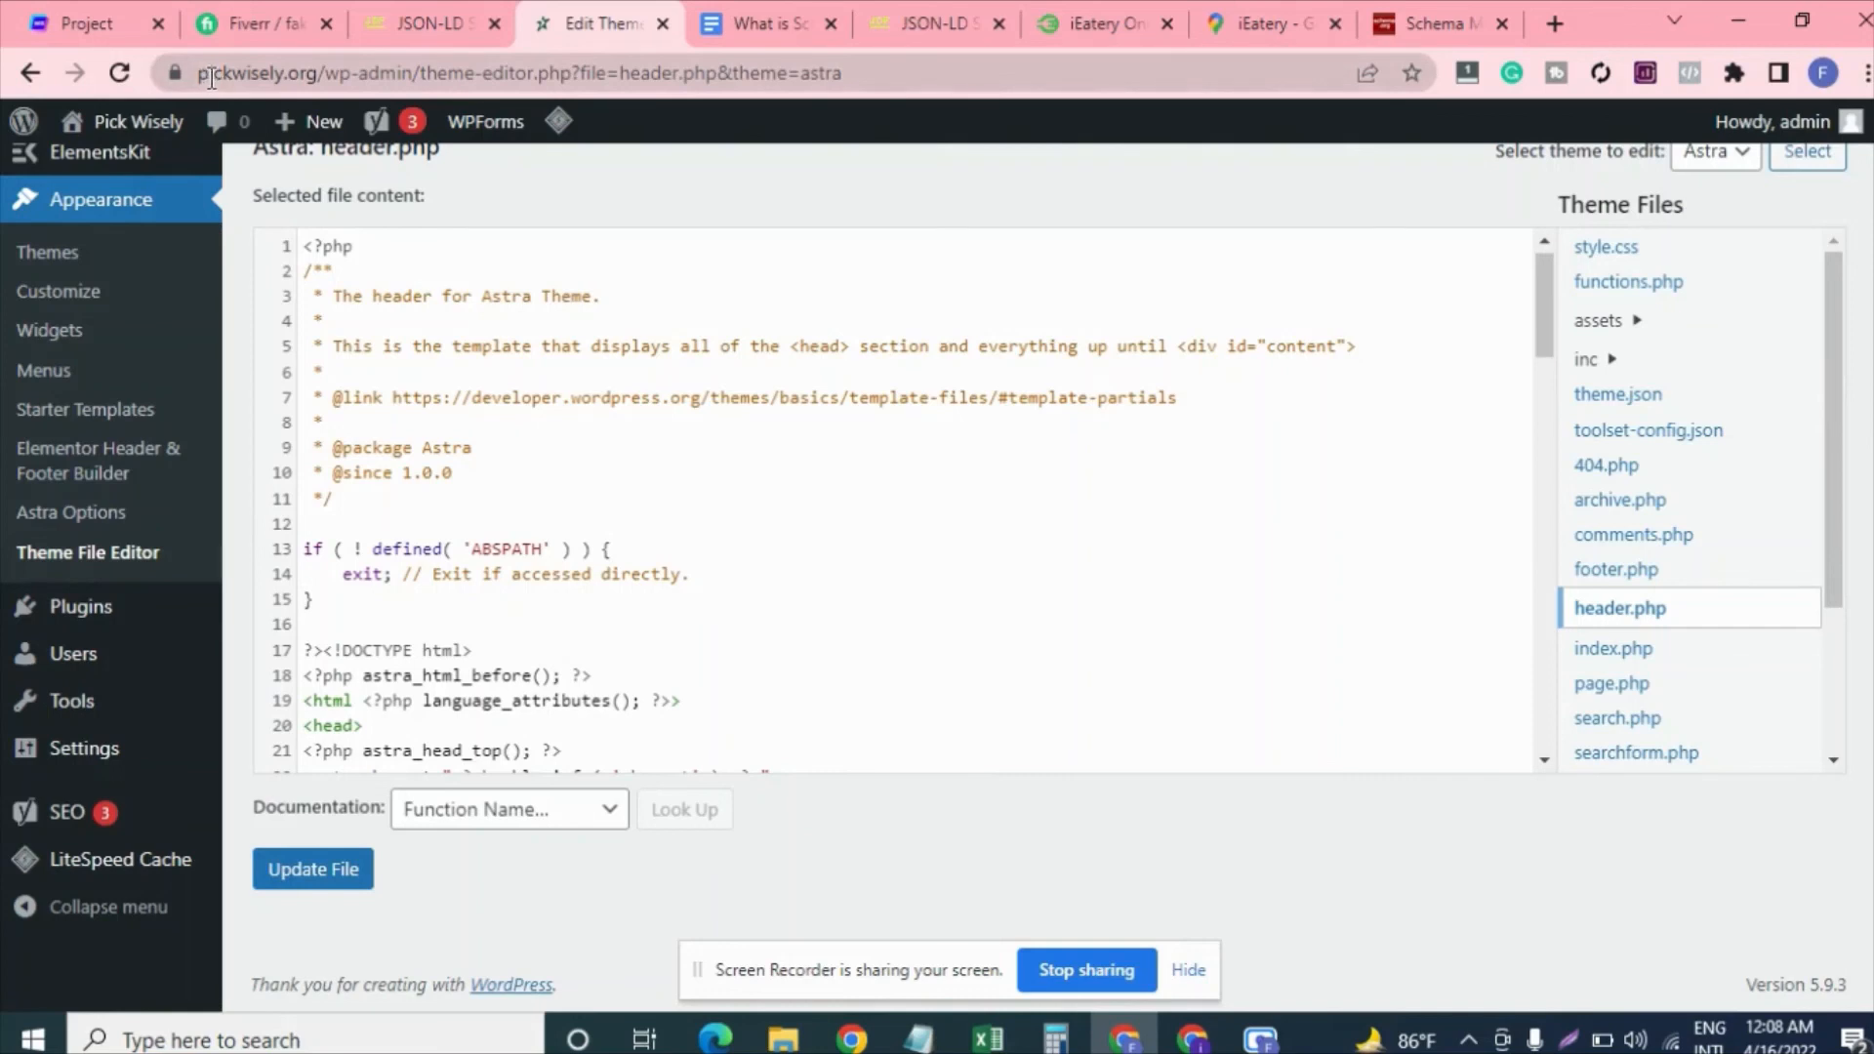
scroll(614, 360, "down", 12)
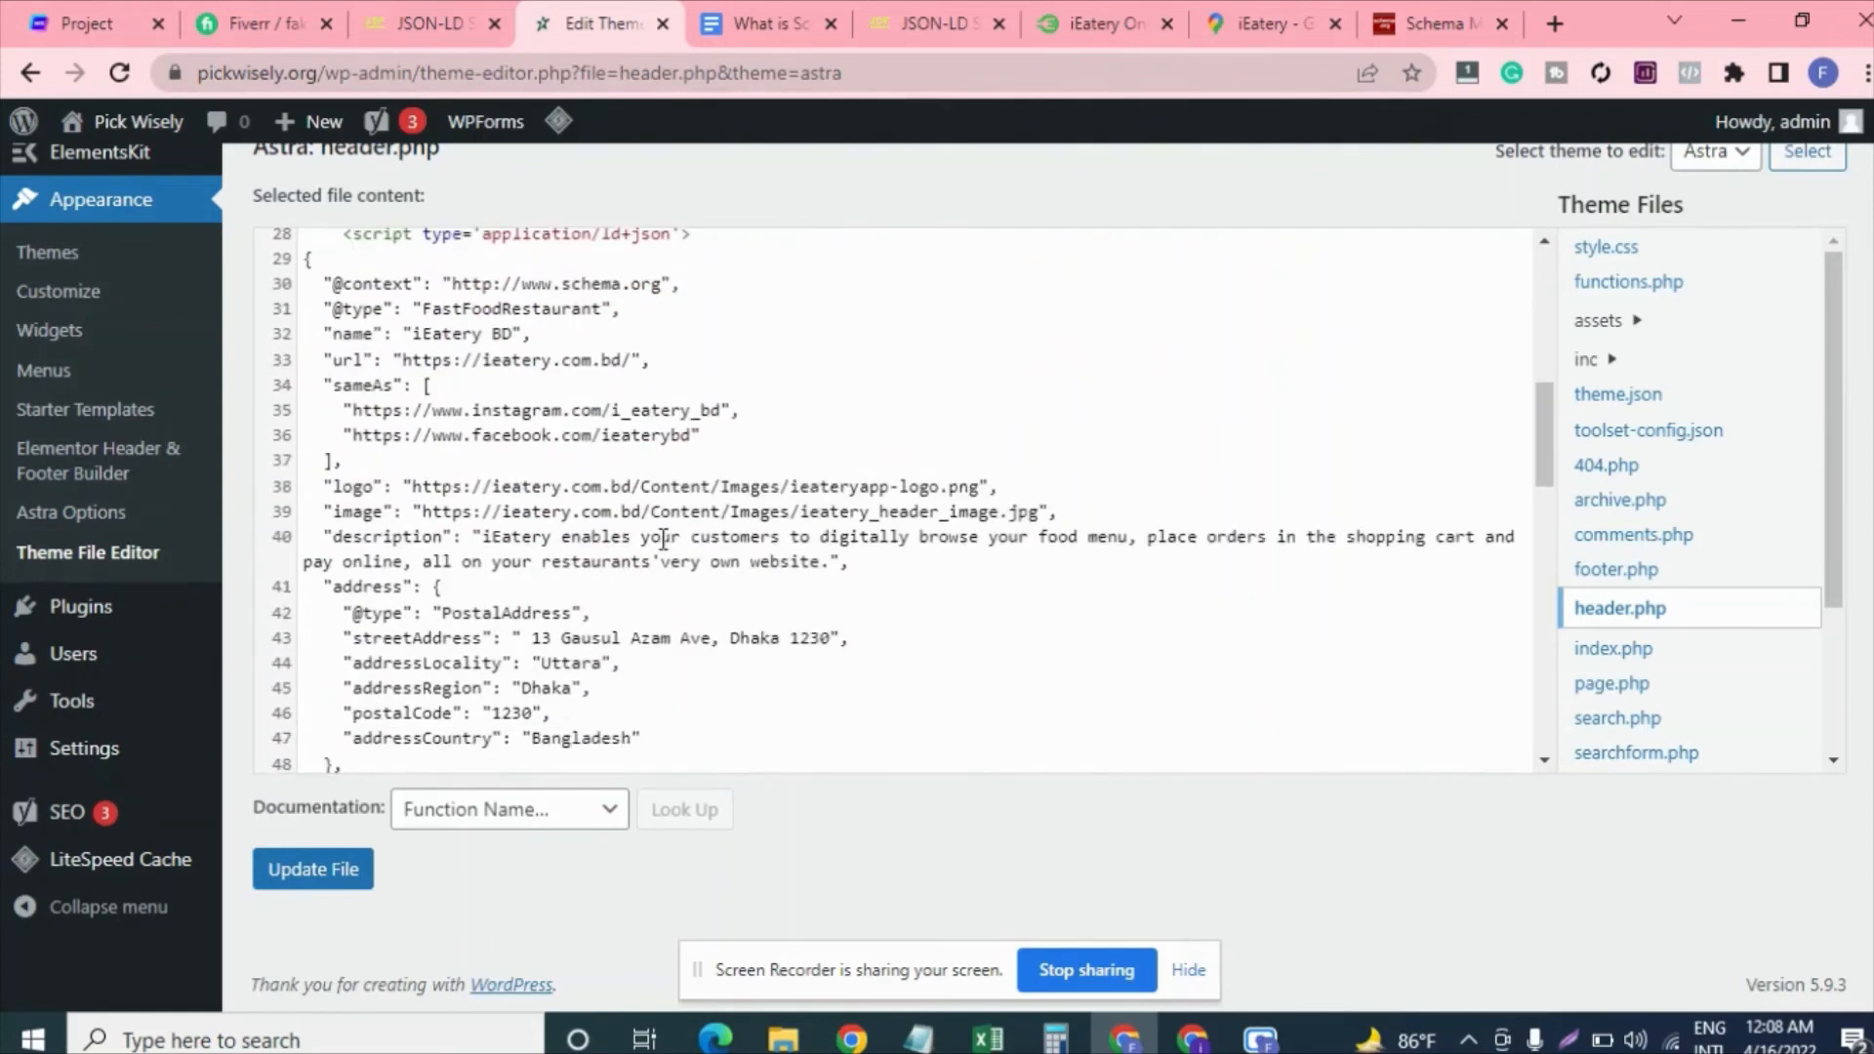
scroll(669, 552, "down", 3)
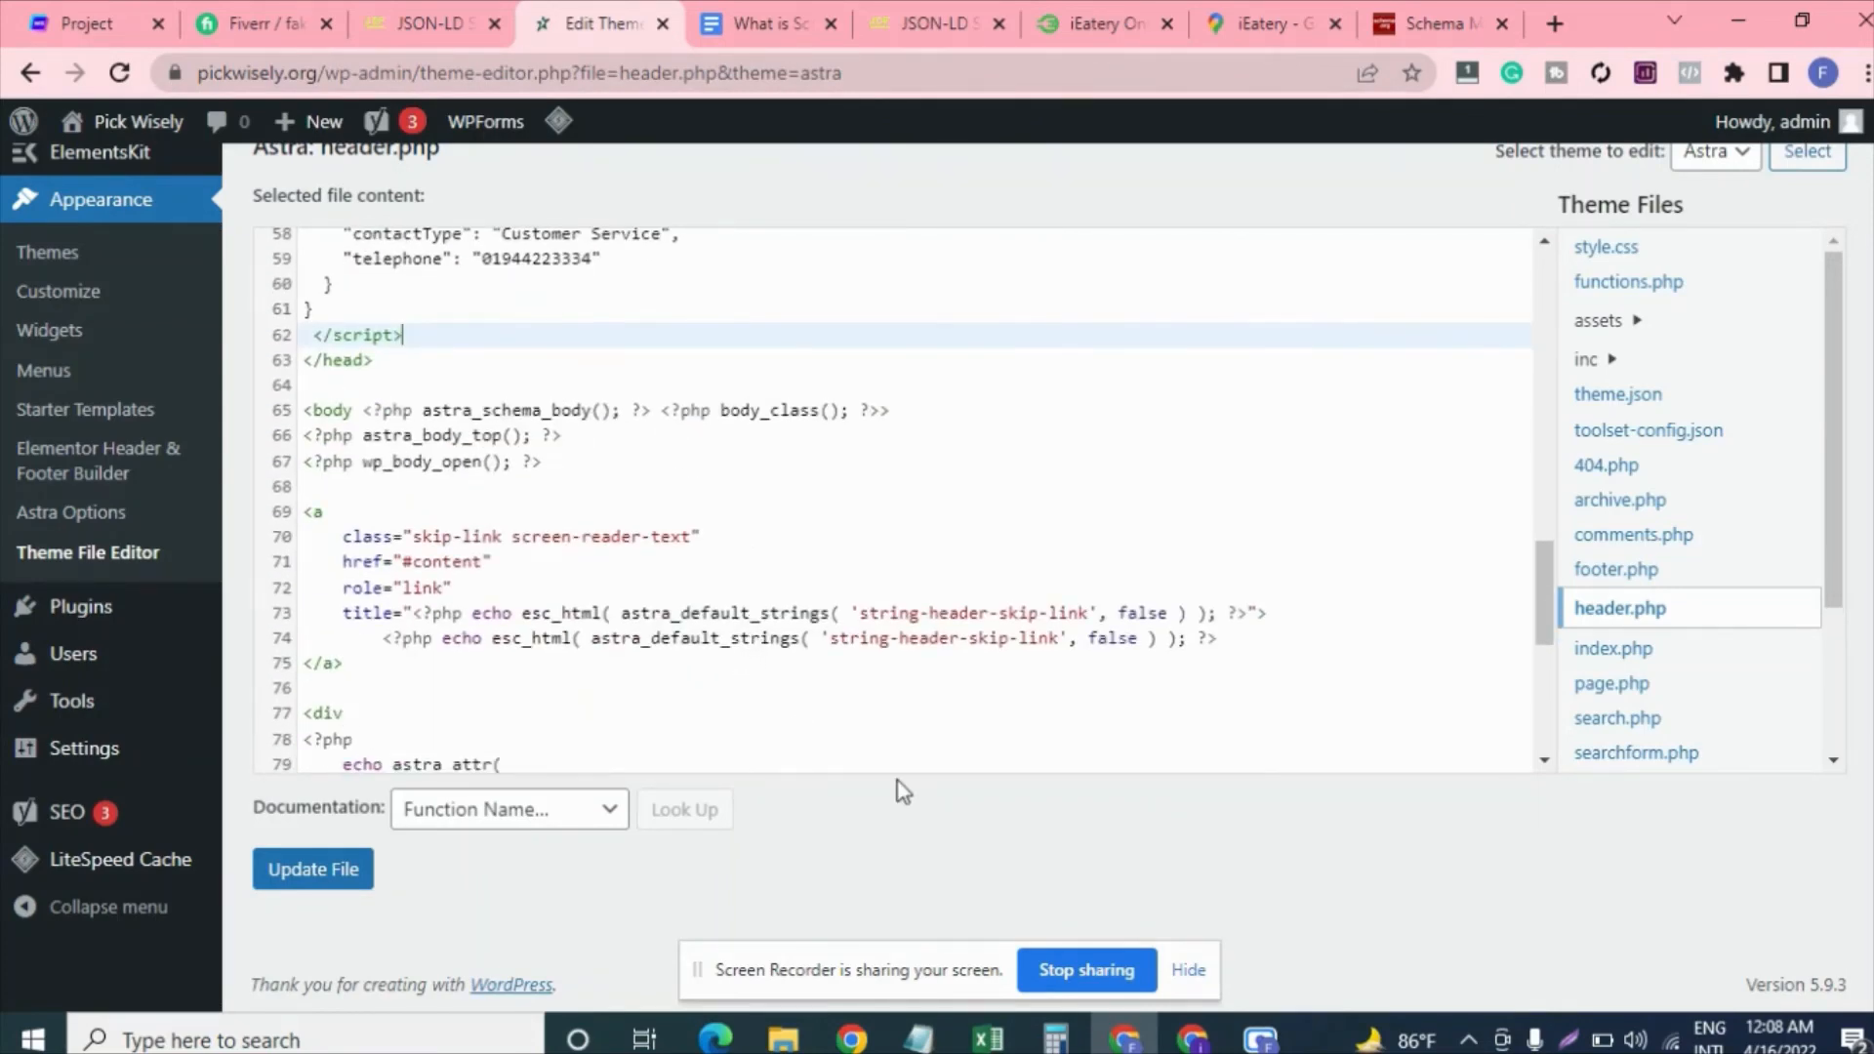